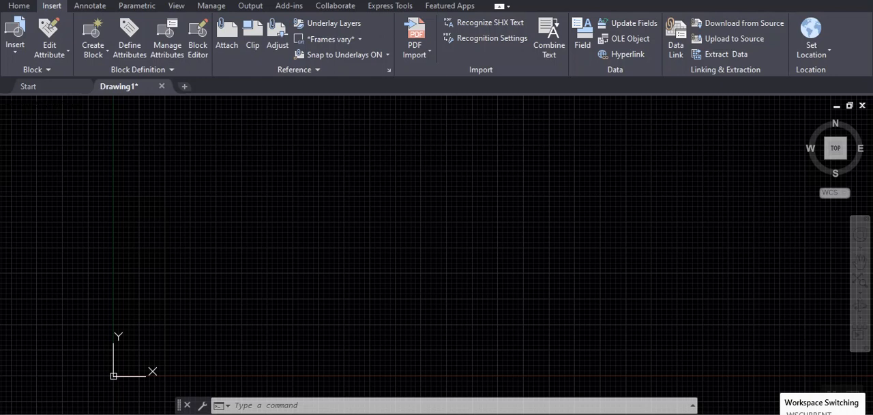
- Set the workspace to Drafting & Annotation and bring up the basic drawing tools
{"action": "left_click", "coordinate": [765, 413]}
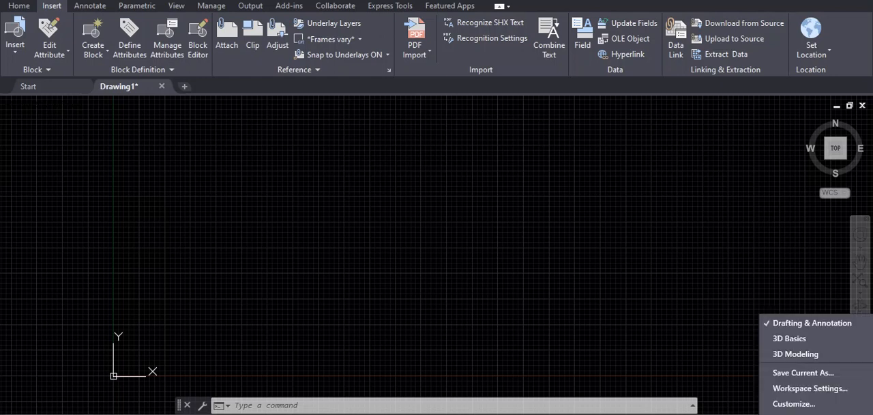
{"action": "left_click", "coordinate": [795, 322]}
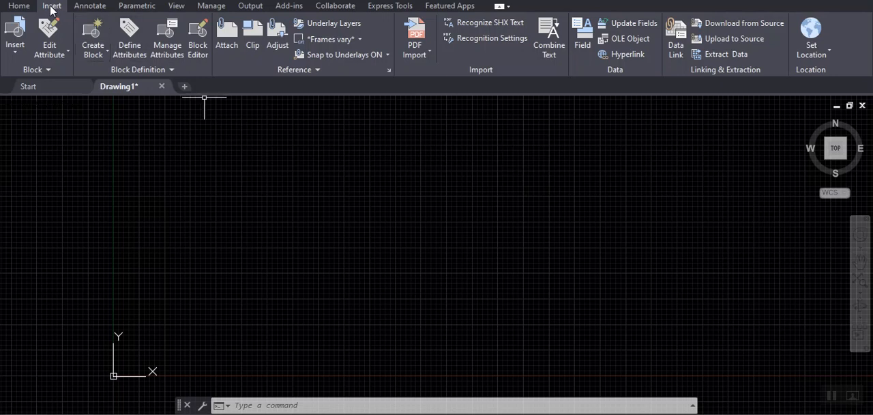
{"action": "left_click", "coordinate": [29, 9]}
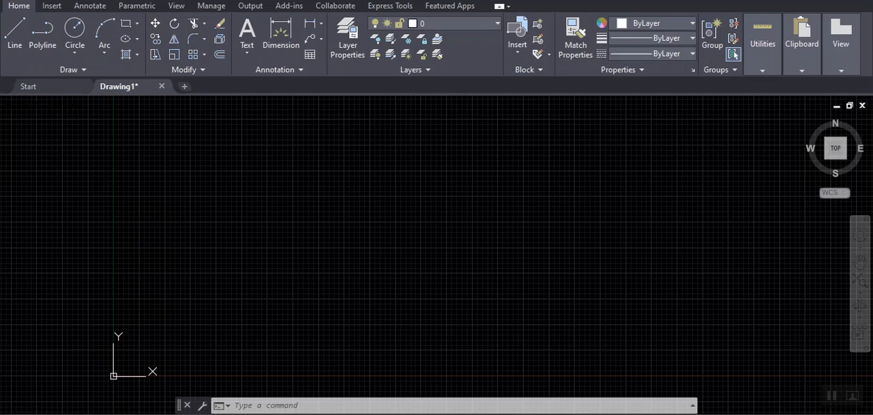
- Configure the drawing units as Engineering with 0'-0.0000" precision, Decimal Degrees with precision 0, and Inches as insertion scale
{"action": "left_click", "coordinate": [11, 0]}
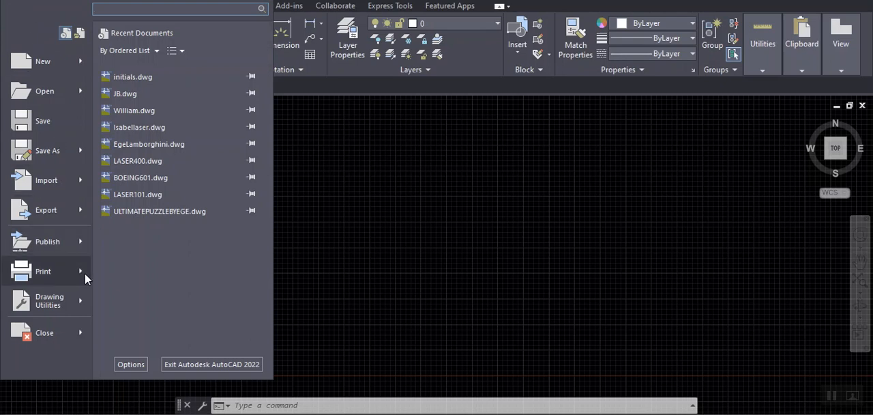
{"action": "mouse_move", "coordinate": [76, 302]}
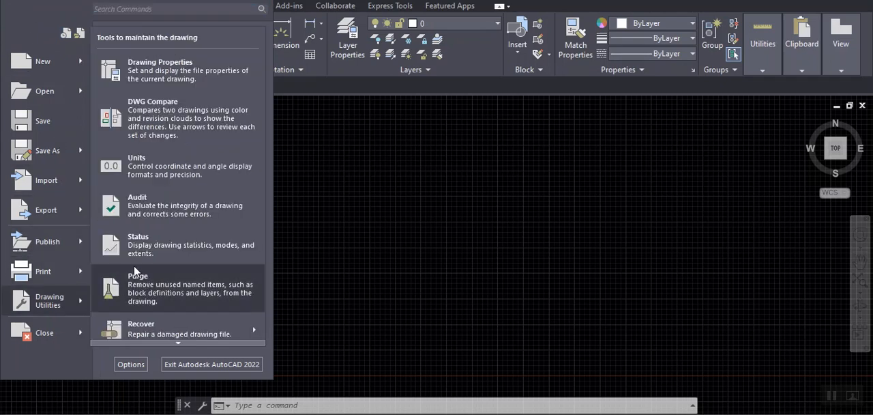
{"action": "left_click", "coordinate": [144, 172]}
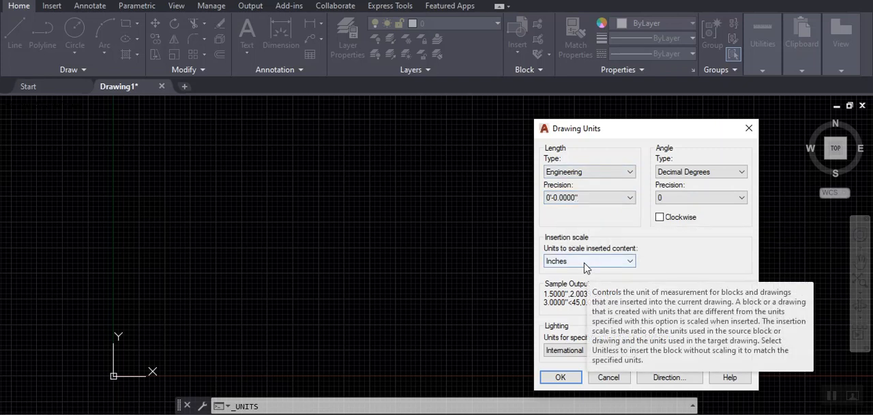
{"action": "left_click", "coordinate": [562, 379]}
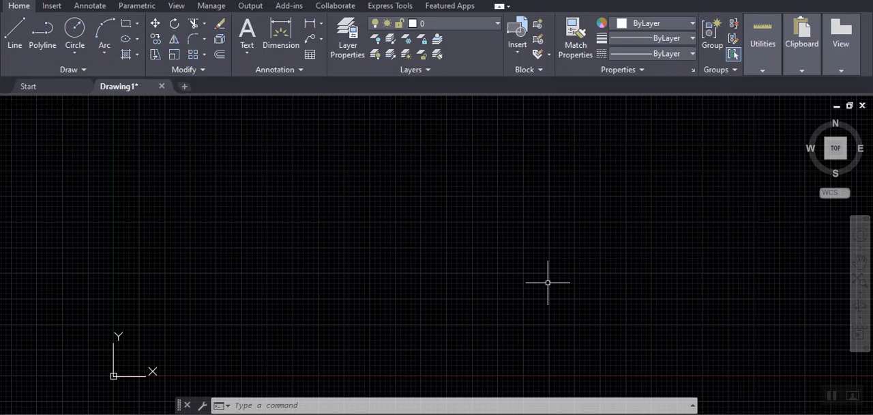
- Set the model space limits with the lower left corner at 0,0 and the upper right corner at 464,464
{"action": "type", "text": "limits"}
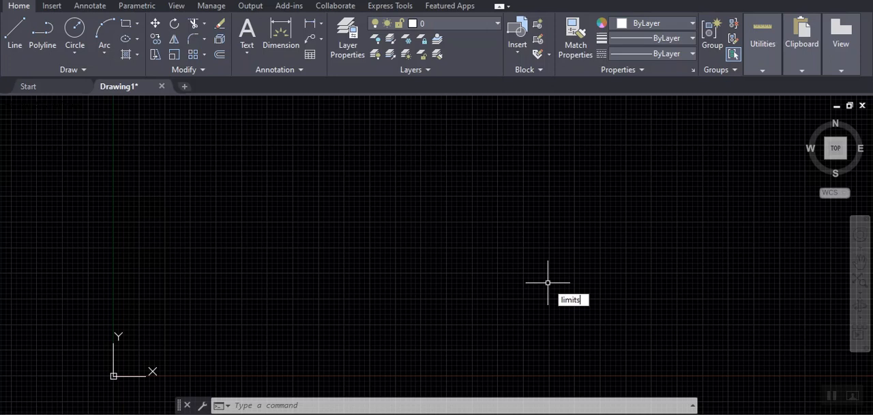
{"action": "key", "text": "Return"}
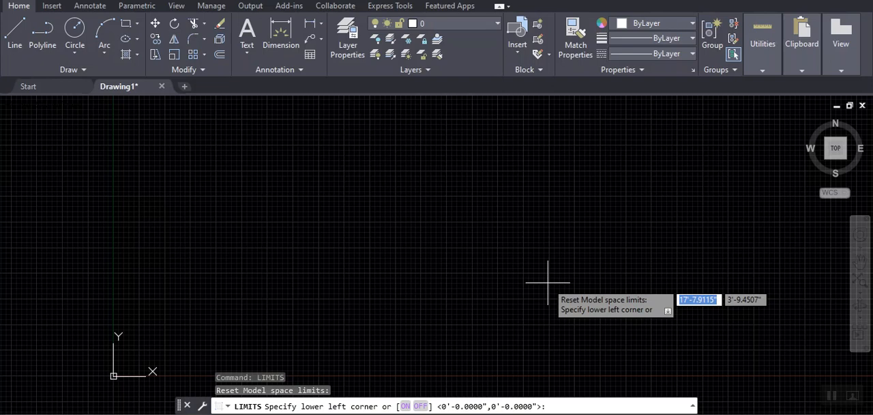
{"action": "key", "text": "Return"}
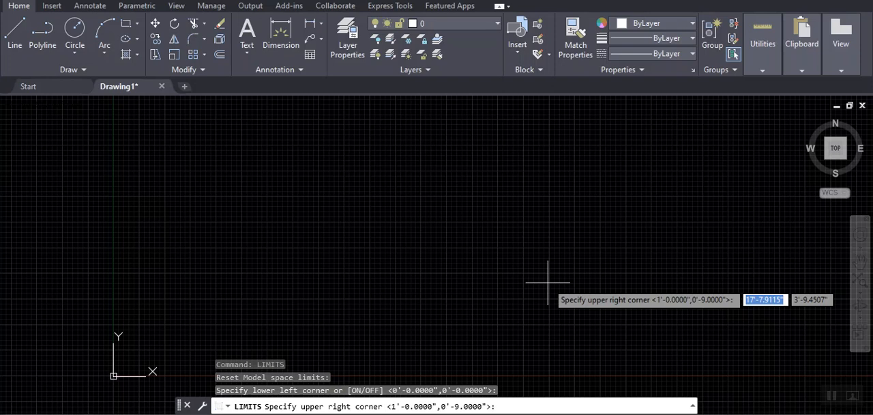
{"action": "type", "text": "464"}
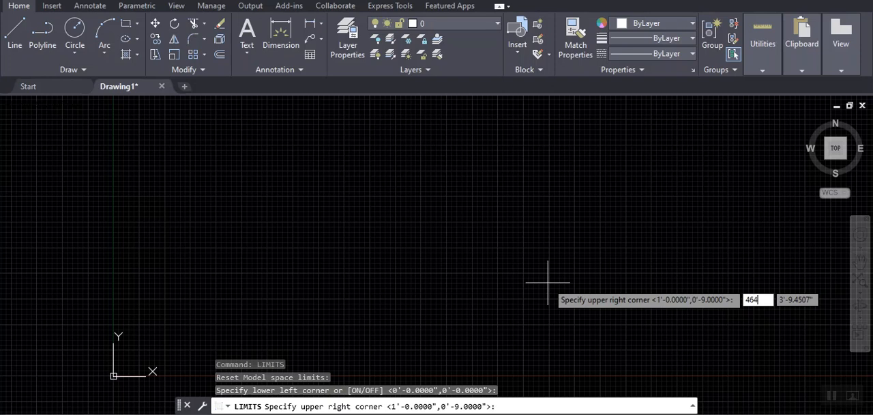
{"action": "key", "text": "Tab"}
{"action": "type", "text": "46"}
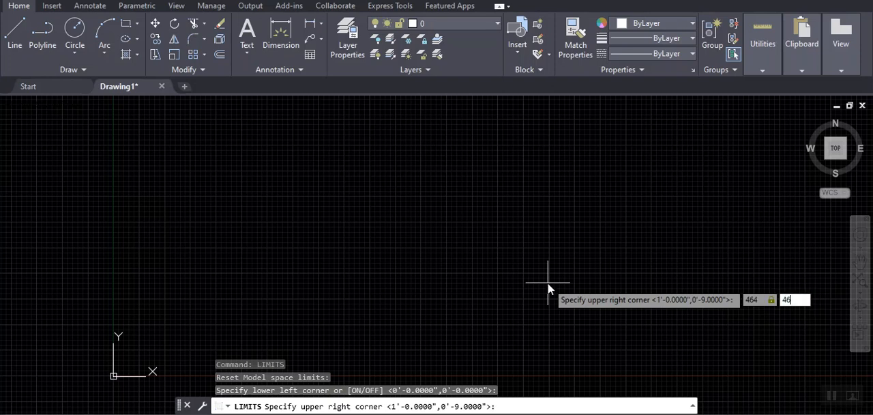
{"action": "type", "text": "4"}
{"action": "key", "text": "Return"}
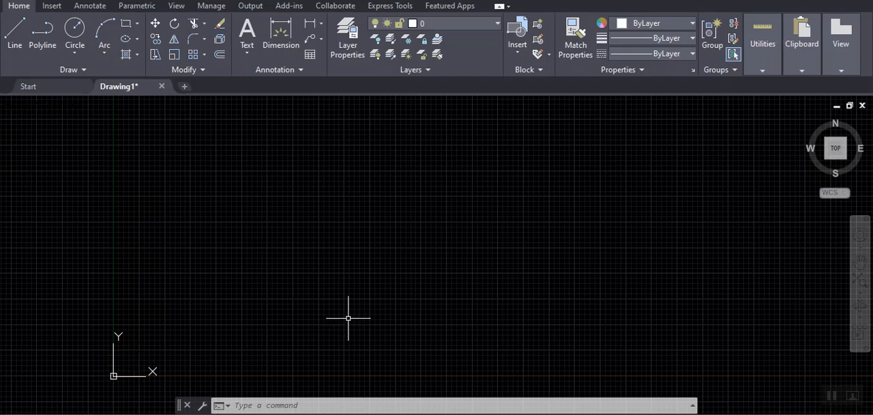
- Move the UCS origin to 232,232, accepting the default axis direction
{"action": "type", "text": "ucs"}
{"action": "key", "text": "Return"}
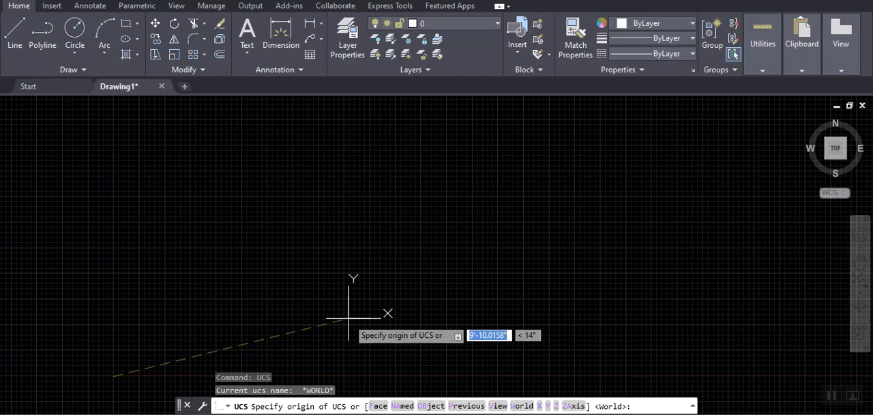
{"action": "type", "text": "232"}
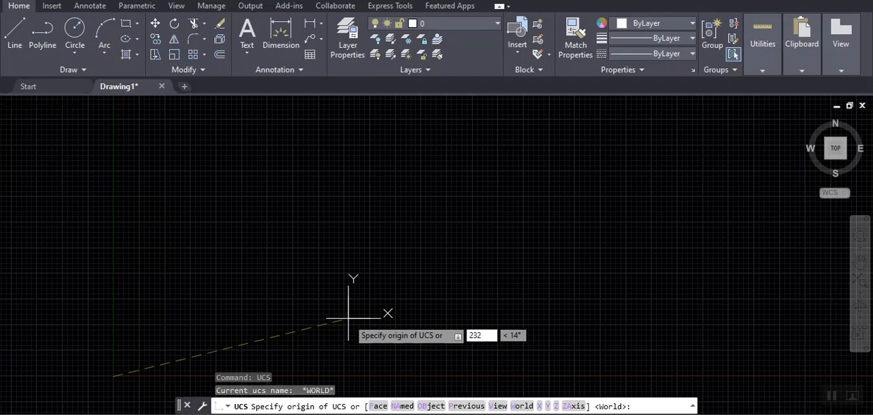
{"action": "key", "text": "Tab"}
{"action": "type", "text": "232"}
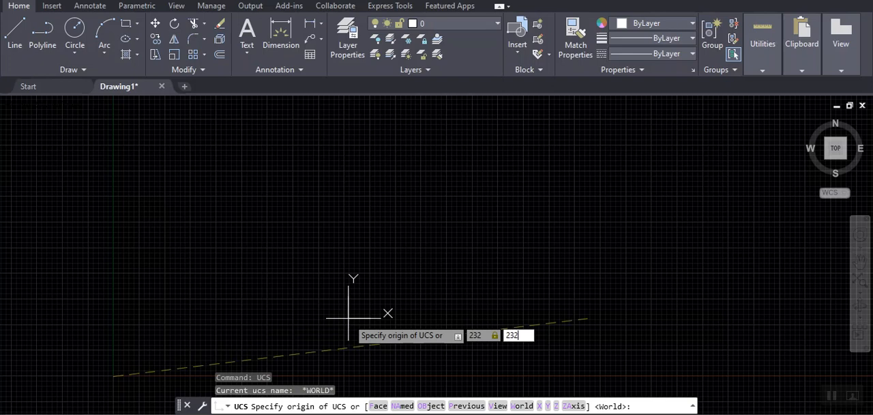
{"action": "key", "text": "Return"}
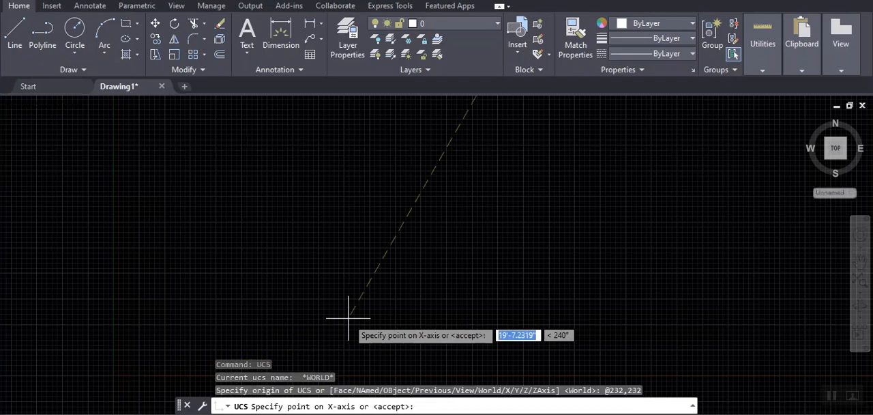
{"action": "key", "text": "Return"}
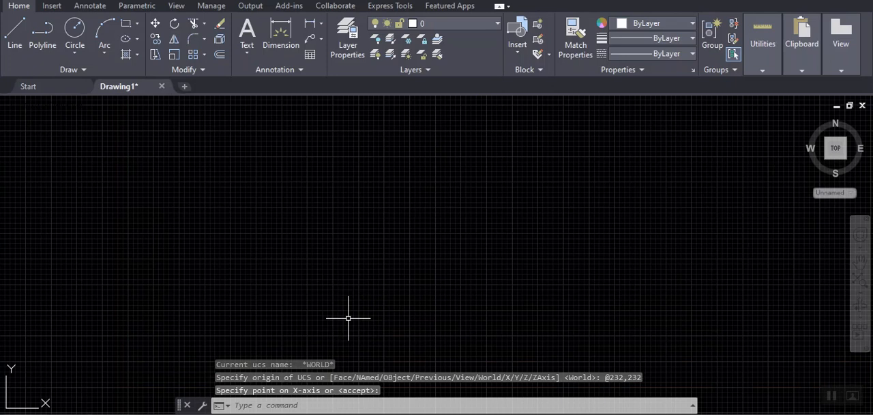
- Save the current UCS as a named UCS called cybertruck
{"action": "scroll", "coordinate": [446, 244], "scroll_direction": "down", "scroll_amount": 5}
{"action": "middle_click_drag", "start_coordinate": [512, 211], "coordinate": [505, 236]}
{"action": "scroll", "coordinate": [409, 280], "scroll_direction": "up", "scroll_amount": 8}
{"action": "scroll", "coordinate": [466, 247], "scroll_direction": "up", "scroll_amount": 6}
{"action": "middle_click_drag", "start_coordinate": [438, 258], "coordinate": [488, 274]}
{"action": "scroll", "coordinate": [418, 253], "scroll_direction": "down", "scroll_amount": 4}
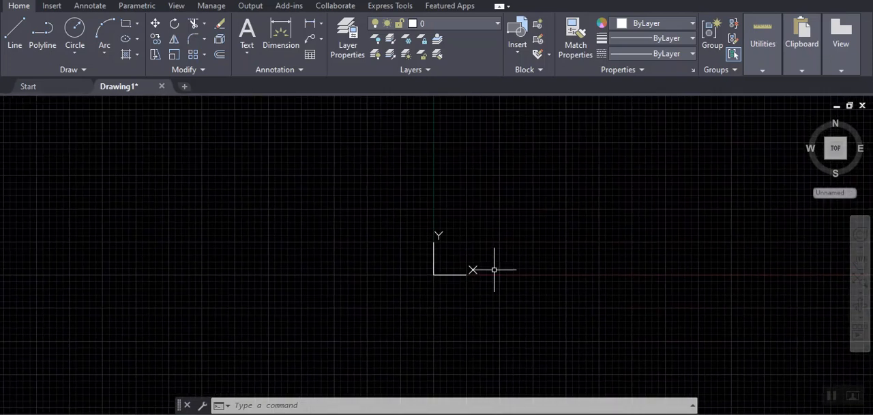
{"action": "type", "text": "ucs"}
{"action": "key", "text": "Return"}
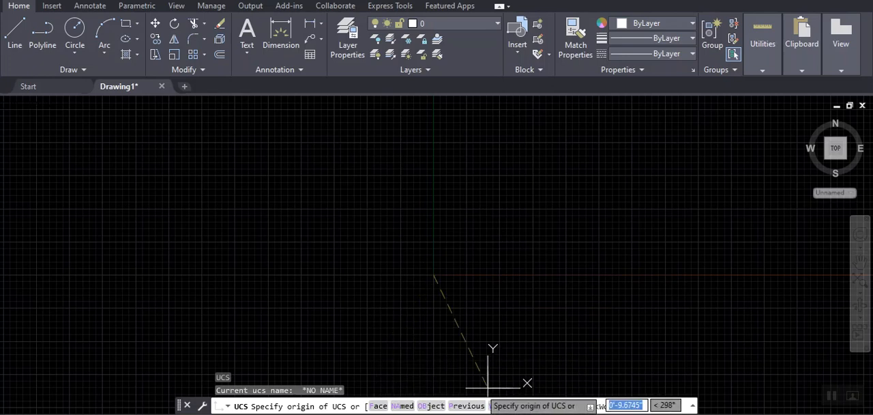
{"action": "left_click", "coordinate": [401, 406]}
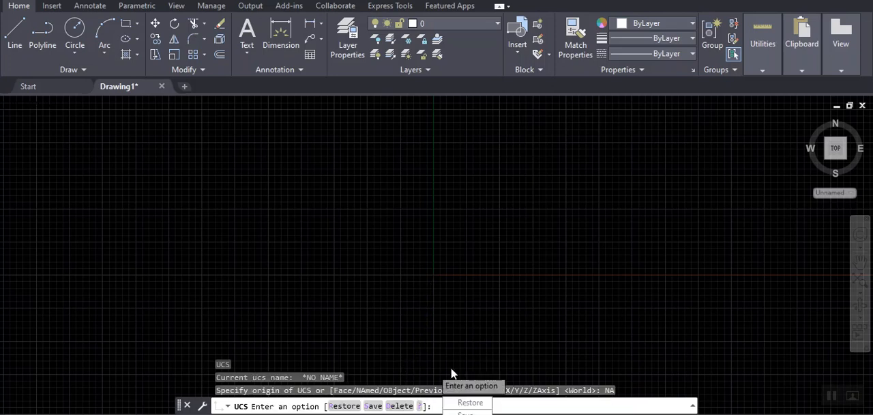
{"action": "left_click", "coordinate": [372, 406]}
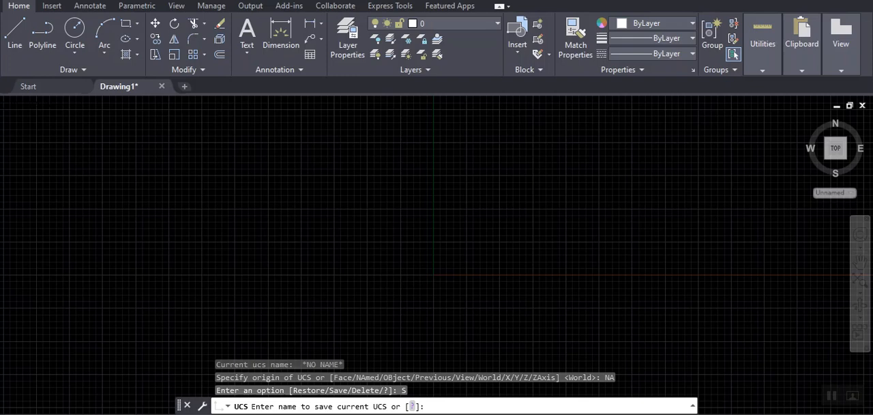
{"action": "type", "text": "cybertruck"}
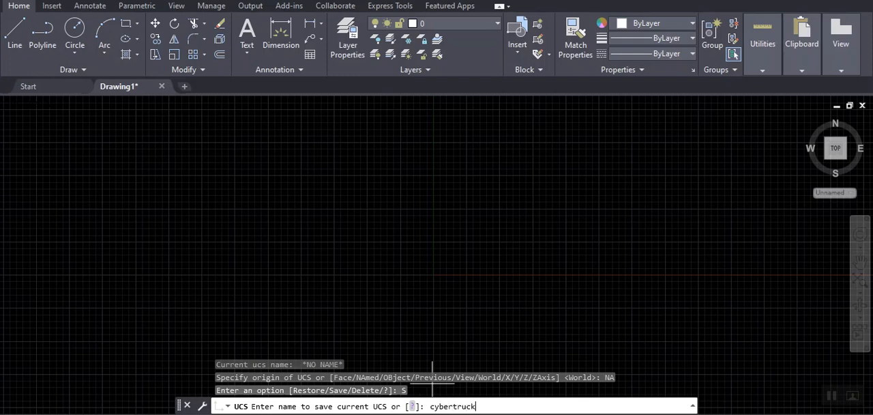
{"action": "key", "text": "Return"}
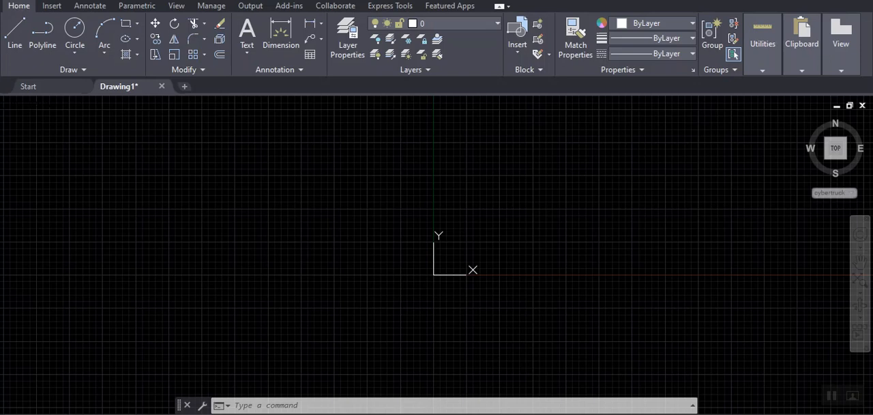
- Start saving the drawing under a new name and choose My Drive on Google Drive (G:) as the location
{"action": "left_click", "coordinate": [11, 0]}
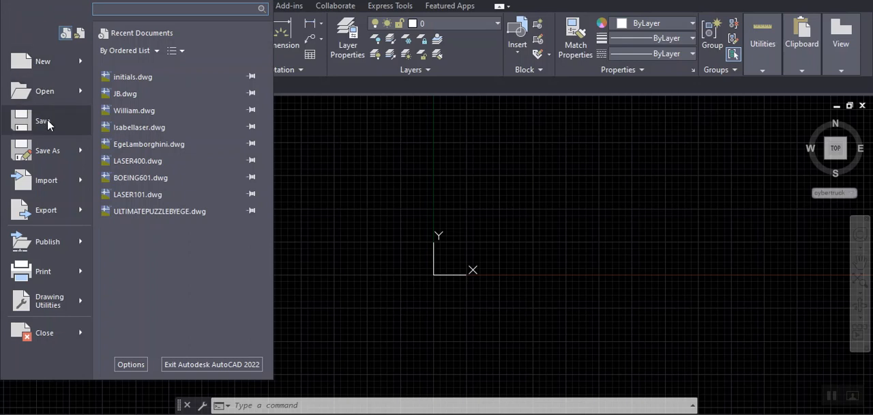
{"action": "left_click", "coordinate": [52, 156]}
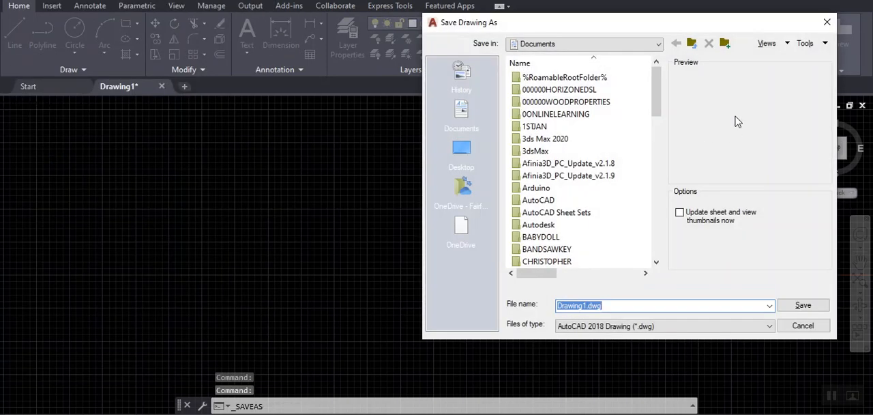
{"action": "left_click", "coordinate": [657, 44]}
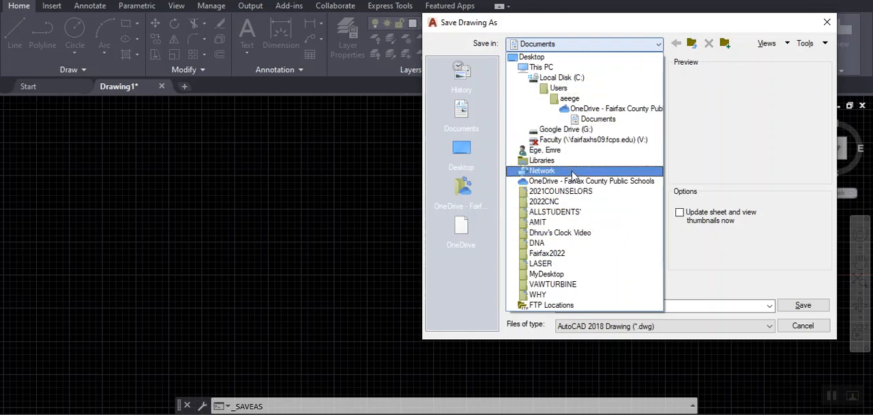
{"action": "left_click", "coordinate": [566, 129]}
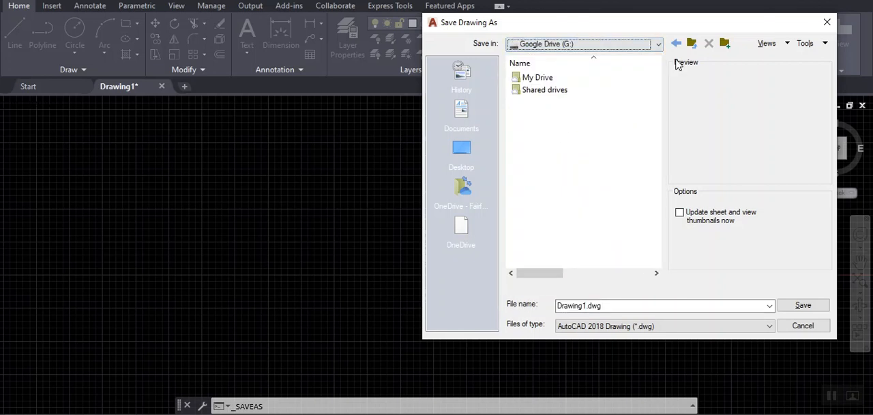
{"action": "double_click", "coordinate": [517, 79]}
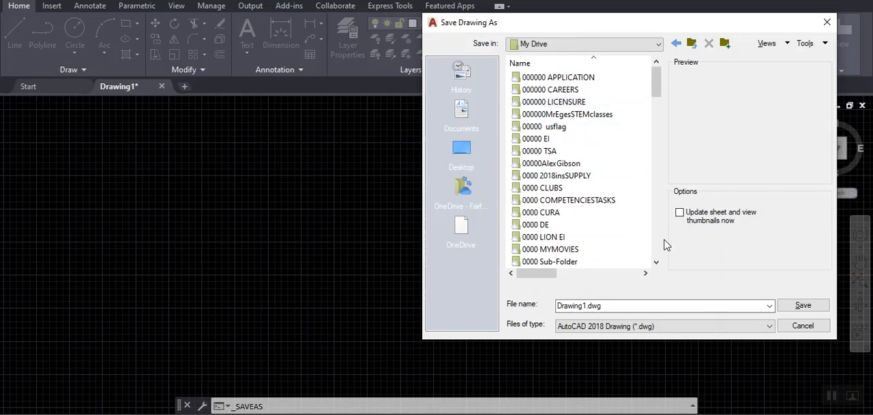
- Name the file CYBERTRUCK and save it as an AutoCAD 2018 drawing
{"action": "left_click", "coordinate": [629, 305]}
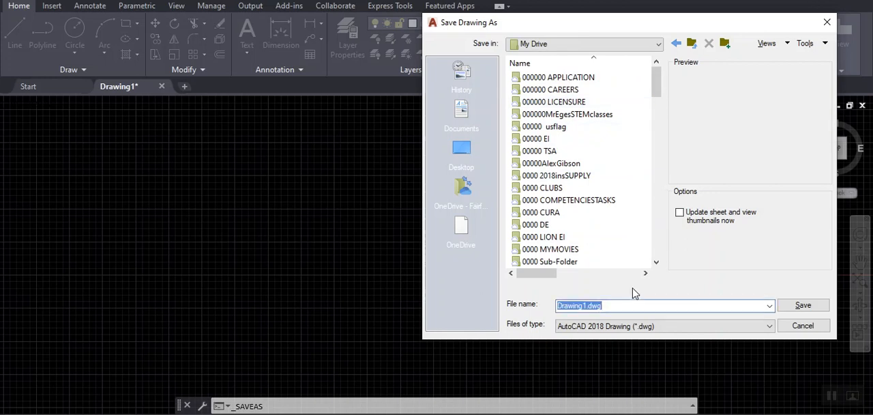
{"action": "type", "text": "CY"}
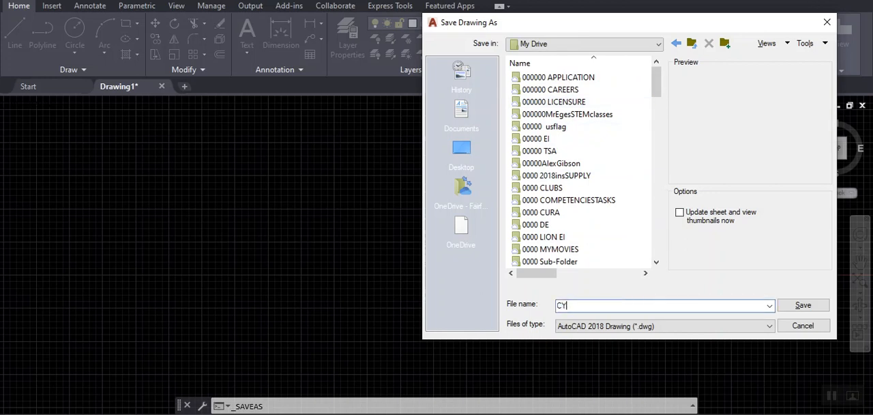
{"action": "type", "text": "BERRTUCK"}
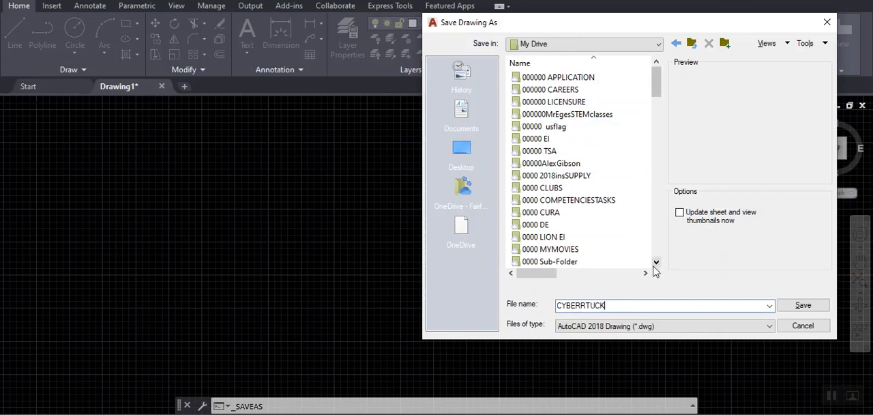
{"action": "key", "text": "Left"}
{"action": "key", "text": "Left"}
{"action": "key", "text": "Left"}
{"action": "key", "text": "Left"}
{"action": "key", "text": "BackSpace"}
{"action": "left_click", "coordinate": [614, 309]}
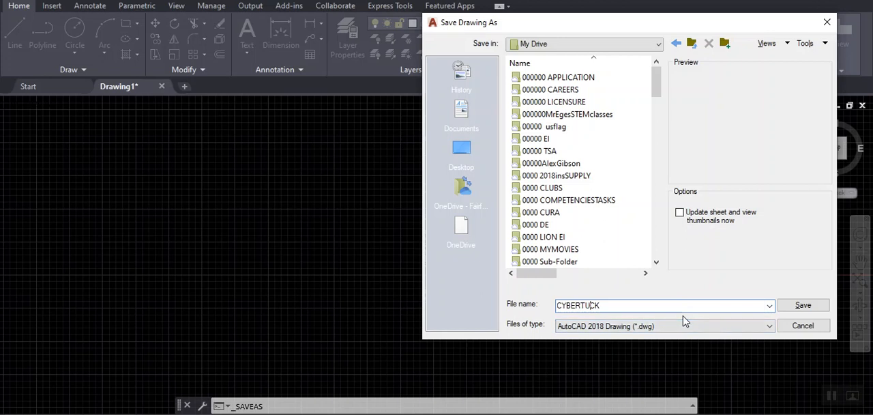
{"action": "type", "text": "R"}
{"action": "left_click", "coordinate": [802, 304]}
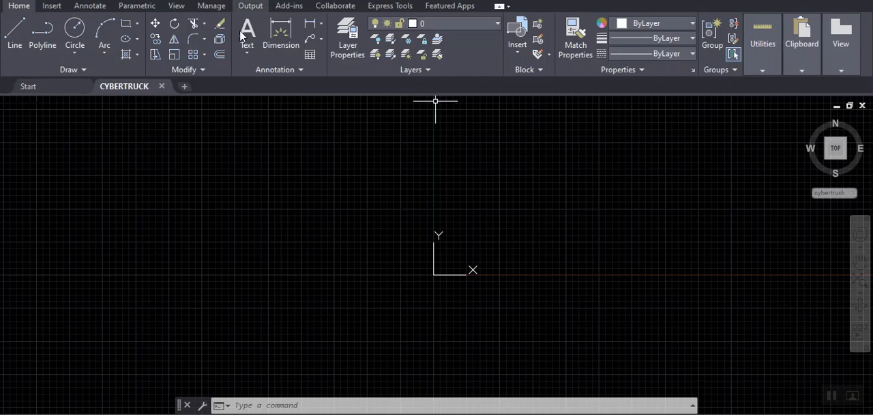
- Start attaching a reference image from the Pictures folder and enter CYBERTRUCK as its file name
{"action": "left_click", "coordinate": [52, 6]}
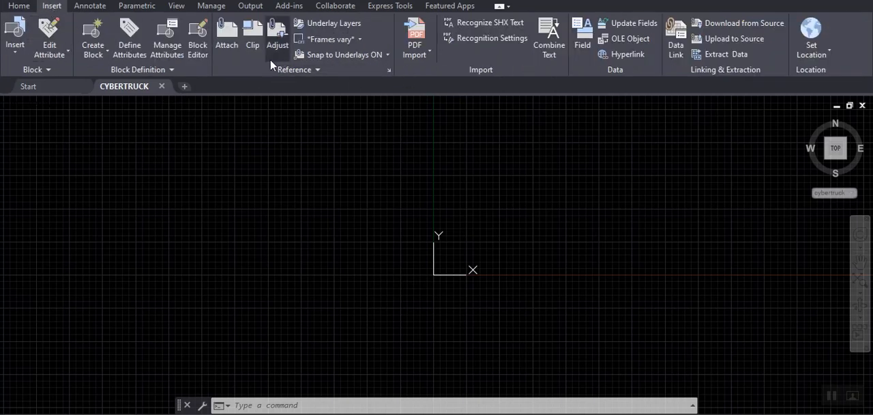
{"action": "left_click", "coordinate": [238, 43]}
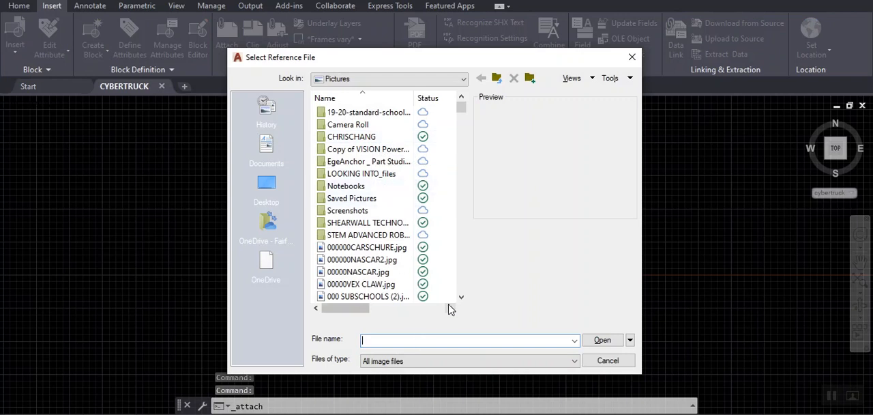
{"action": "type", "text": "CYB"}
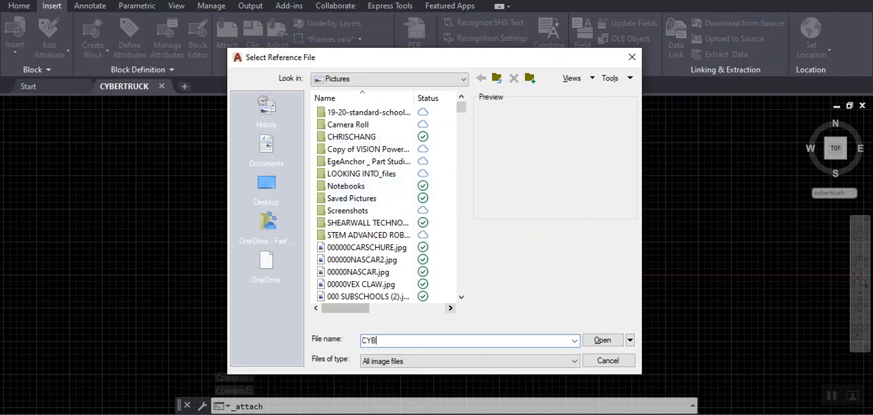
{"action": "type", "text": "ERTRUCK"}
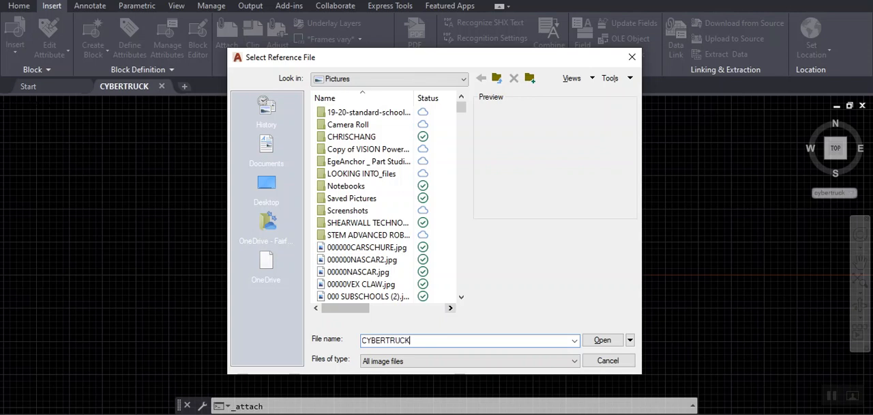
{"action": "scroll", "coordinate": [436, 274], "scroll_direction": "down", "scroll_amount": 5}
{"action": "scroll", "coordinate": [452, 271], "scroll_direction": "up", "scroll_amount": 5}
- Browse through This PC and Libraries to the Pictures library and change the file name to CYBERTRUCK.JPG
{"action": "left_click", "coordinate": [463, 79]}
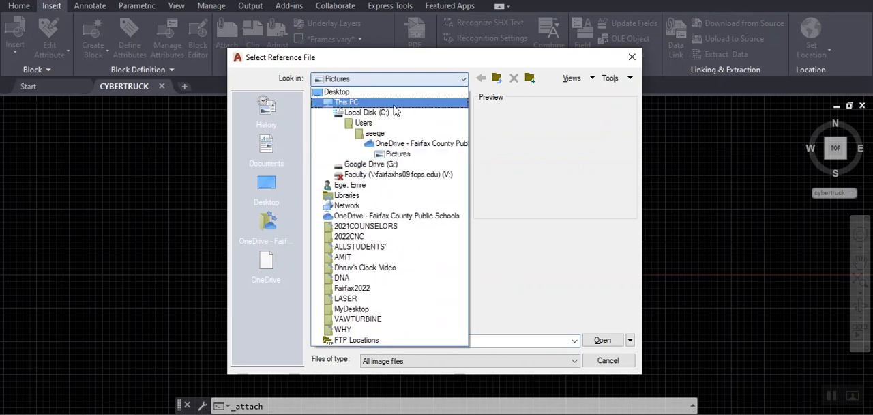
{"action": "left_click", "coordinate": [359, 105]}
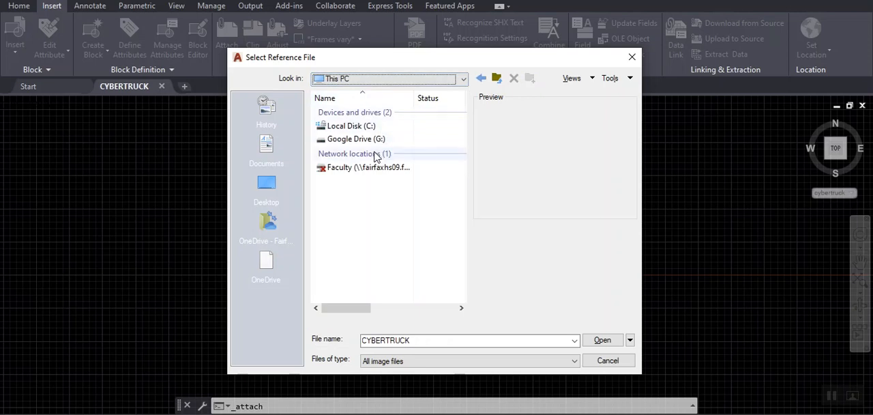
{"action": "left_click", "coordinate": [462, 80]}
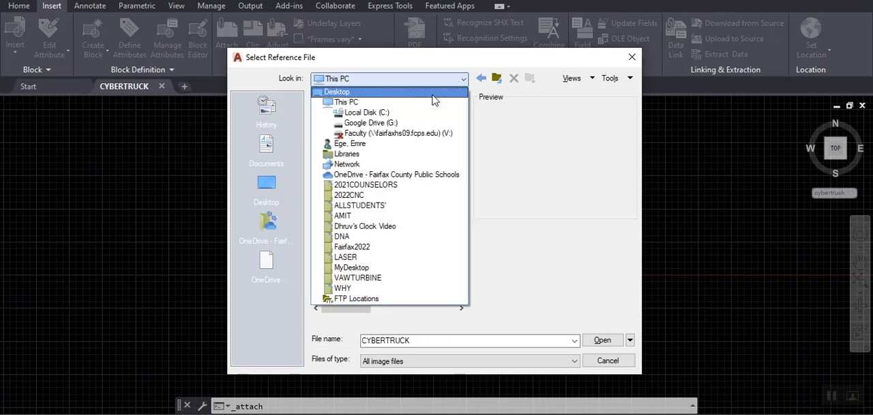
{"action": "left_click", "coordinate": [351, 154]}
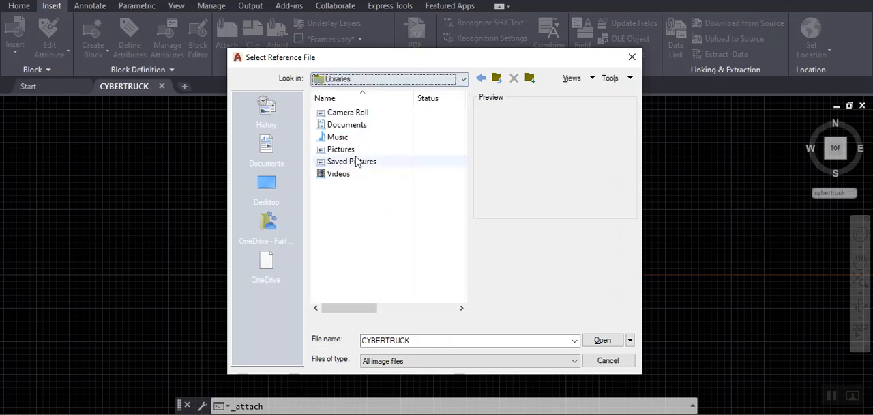
{"action": "double_click", "coordinate": [322, 150]}
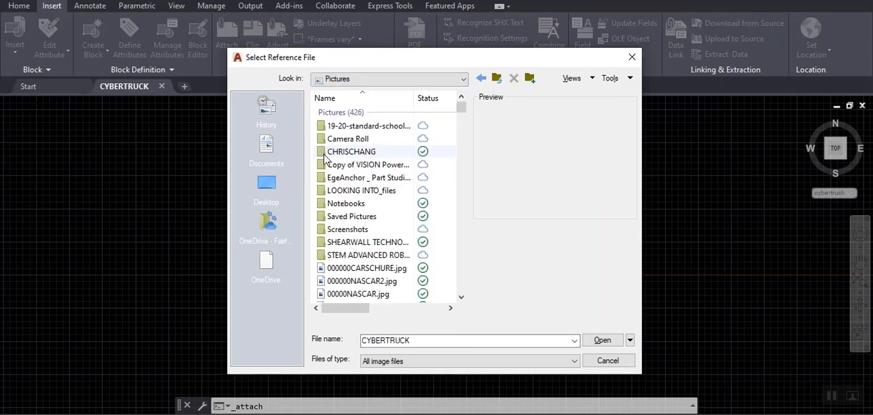
{"action": "double_click", "coordinate": [434, 339]}
{"action": "left_click", "coordinate": [445, 340]}
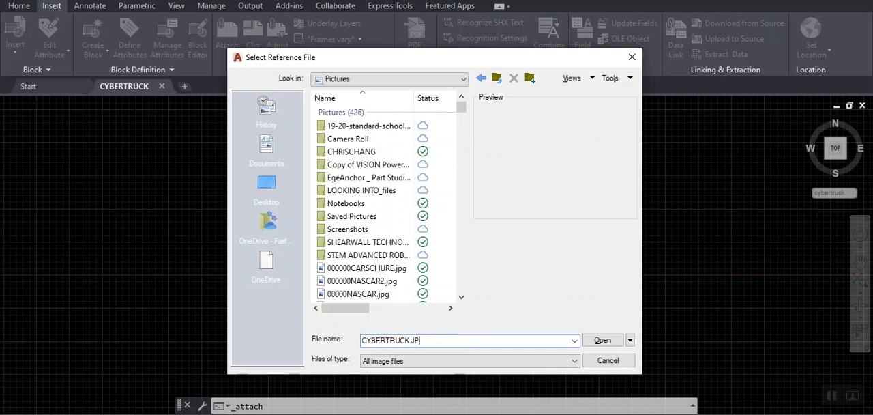
- Find the image Tesla Cybertruck 2020.jpg in the Pictures library and open it as the reference file
{"action": "scroll", "coordinate": [384, 210], "scroll_direction": "down", "scroll_amount": 9}
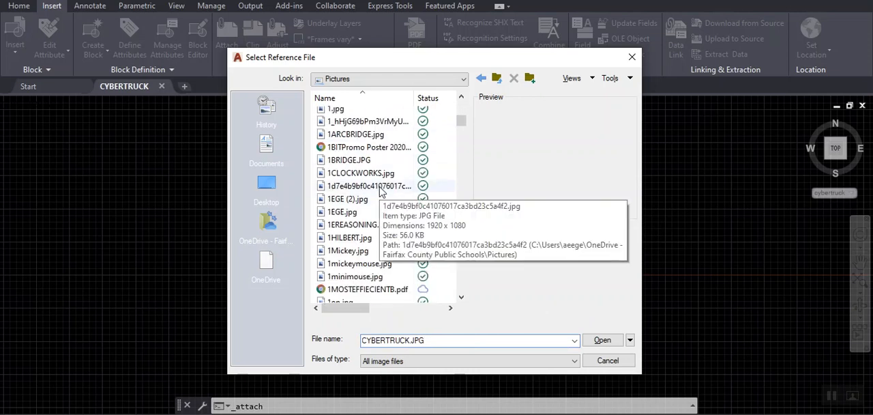
{"action": "scroll", "coordinate": [378, 194], "scroll_direction": "down", "scroll_amount": 7}
{"action": "scroll", "coordinate": [373, 205], "scroll_direction": "down", "scroll_amount": 15}
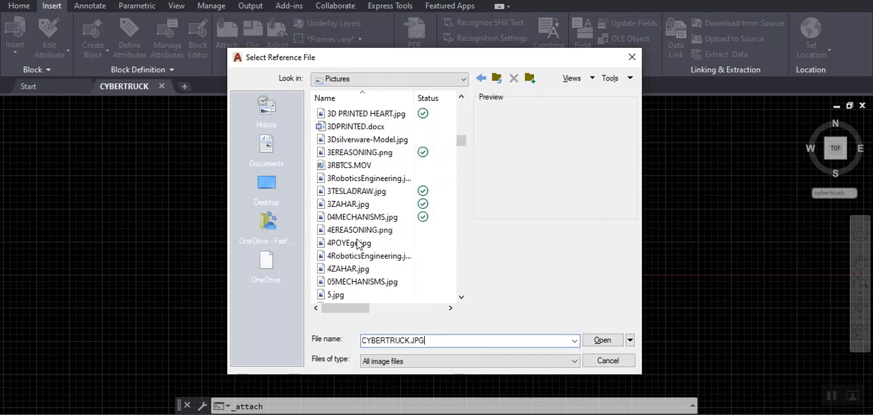
{"action": "scroll", "coordinate": [363, 281], "scroll_direction": "down", "scroll_amount": 20}
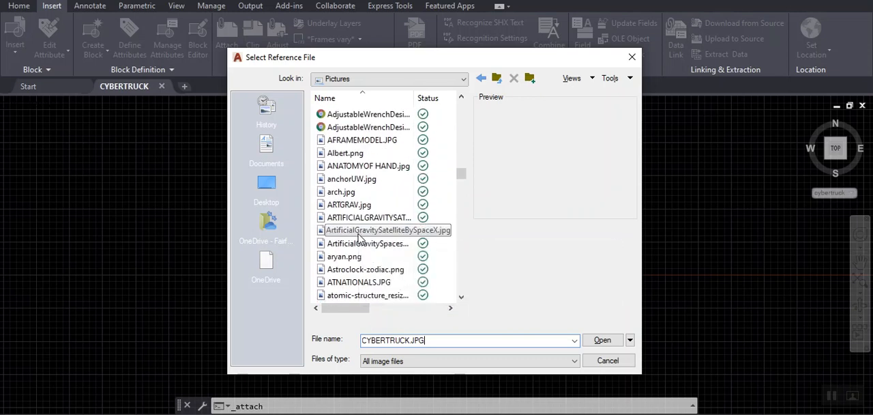
{"action": "scroll", "coordinate": [364, 228], "scroll_direction": "down", "scroll_amount": 20}
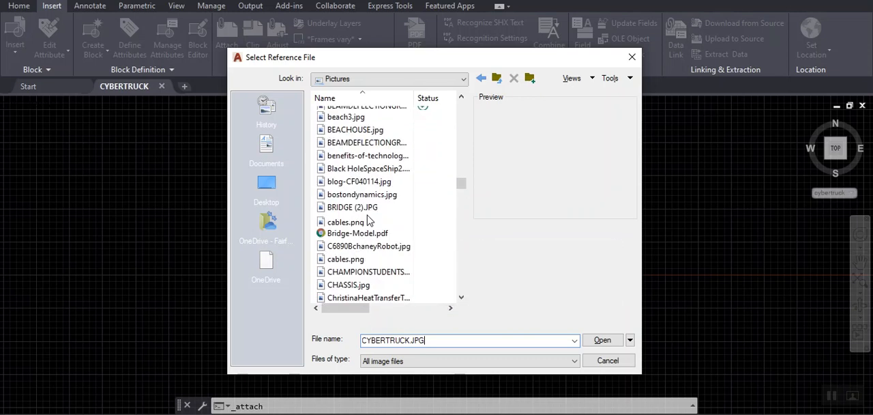
{"action": "scroll", "coordinate": [362, 246], "scroll_direction": "down", "scroll_amount": 2}
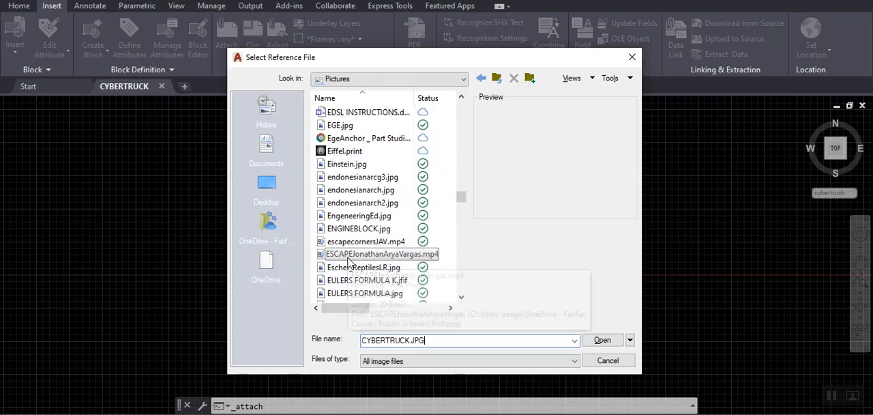
{"action": "scroll", "coordinate": [348, 248], "scroll_direction": "down", "scroll_amount": 15}
{"action": "scroll", "coordinate": [360, 239], "scroll_direction": "down", "scroll_amount": 10}
{"action": "scroll", "coordinate": [351, 255], "scroll_direction": "down", "scroll_amount": 14}
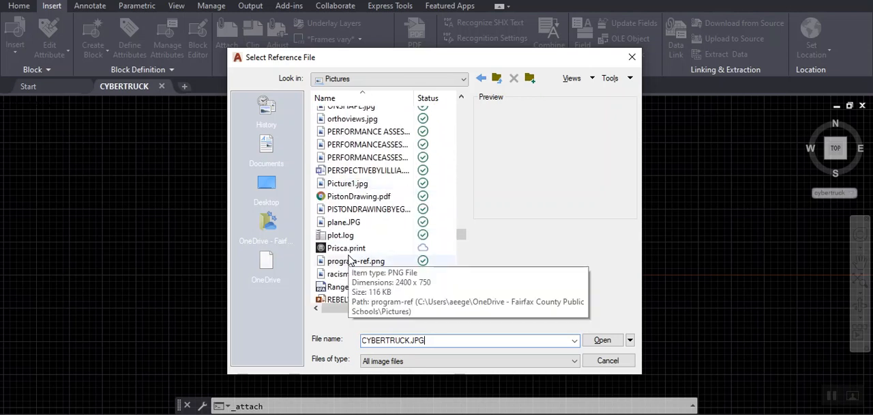
{"action": "scroll", "coordinate": [349, 258], "scroll_direction": "down", "scroll_amount": 4}
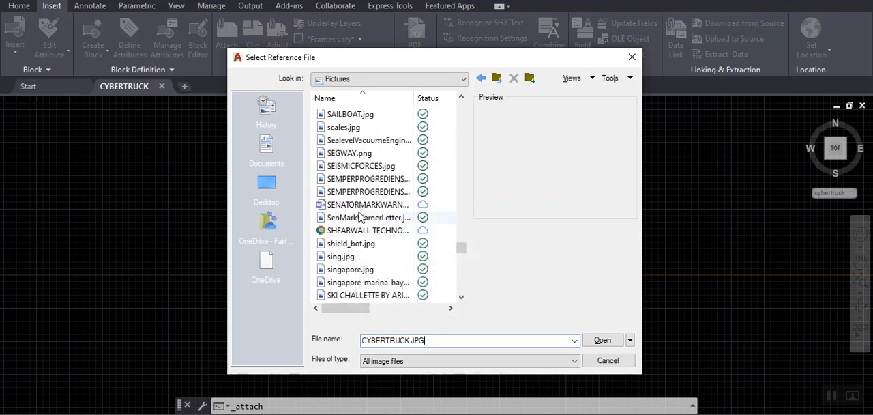
{"action": "scroll", "coordinate": [364, 228], "scroll_direction": "down", "scroll_amount": 5}
{"action": "scroll", "coordinate": [359, 227], "scroll_direction": "down", "scroll_amount": 13}
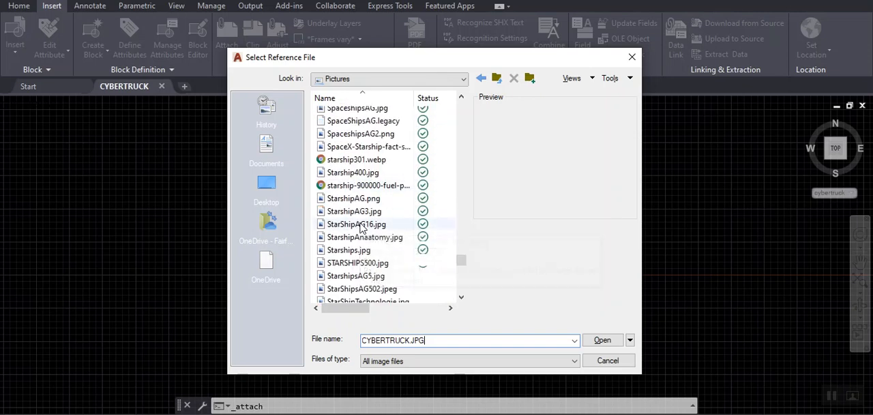
{"action": "scroll", "coordinate": [359, 227], "scroll_direction": "down", "scroll_amount": 5}
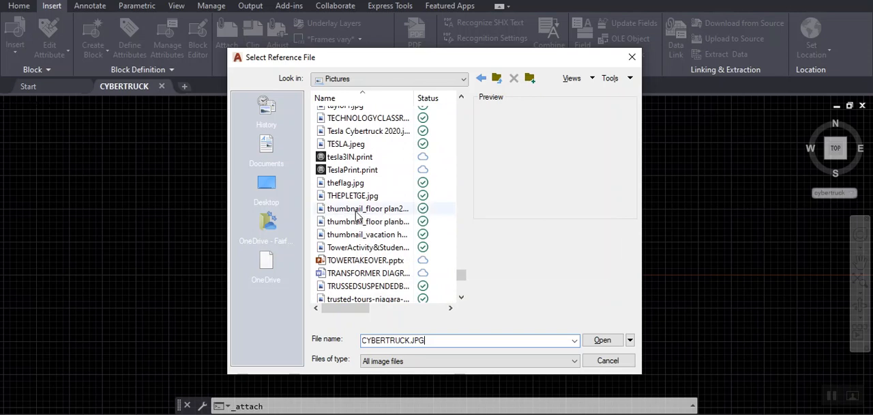
{"action": "left_click", "coordinate": [347, 146]}
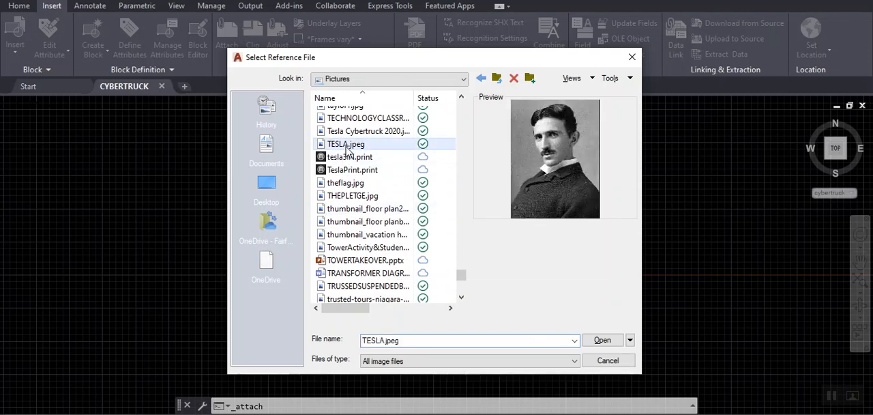
{"action": "left_click", "coordinate": [347, 132]}
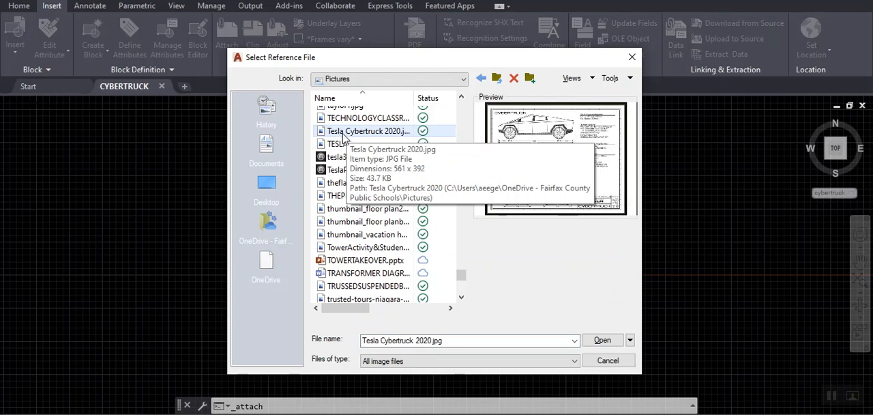
{"action": "left_click", "coordinate": [600, 341]}
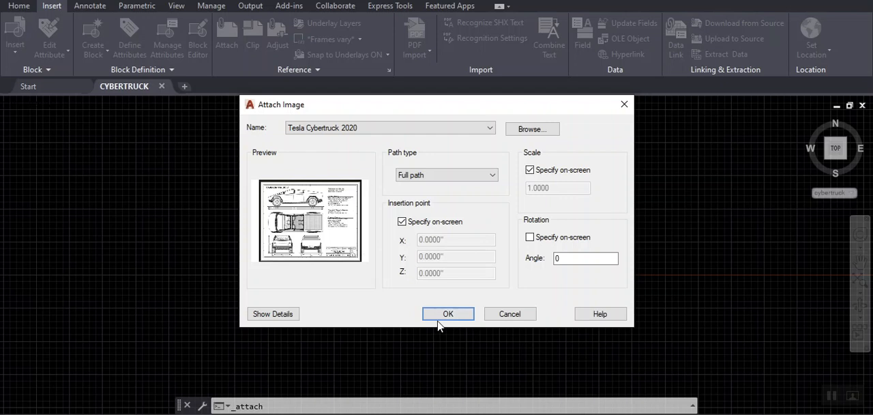
- Attach the Cybertruck image with its full path and 0 rotation at insertion point 0,0, setting its scale freehand on screen
{"action": "left_click", "coordinate": [447, 314]}
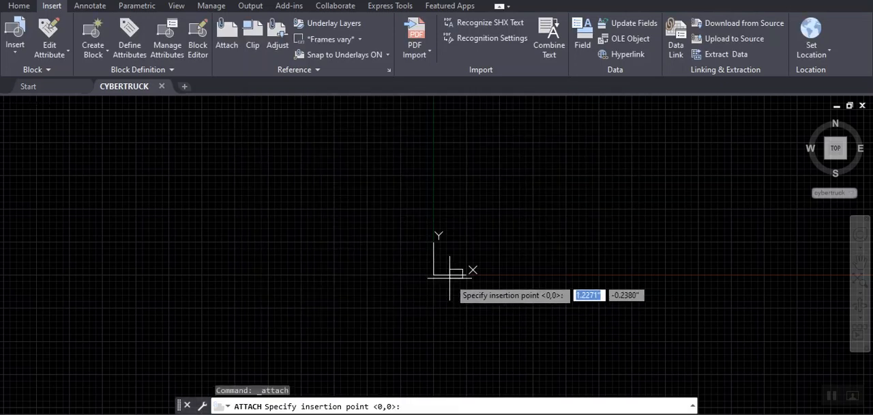
{"action": "type", "text": "0,0"}
{"action": "key", "text": "Return"}
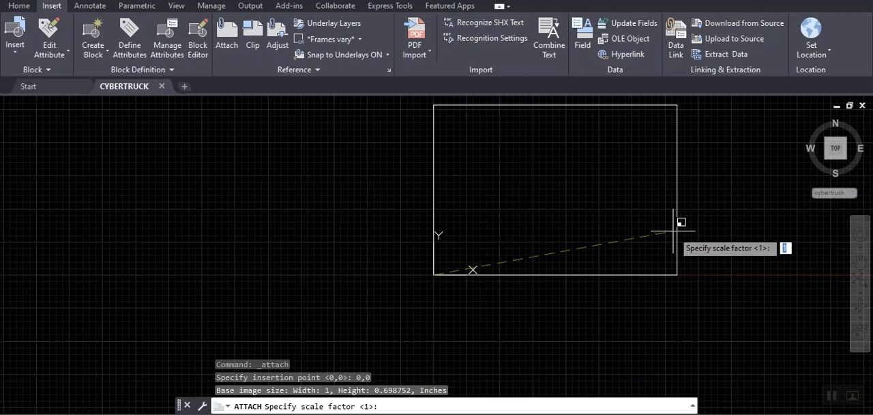
{"action": "left_click", "coordinate": [679, 230]}
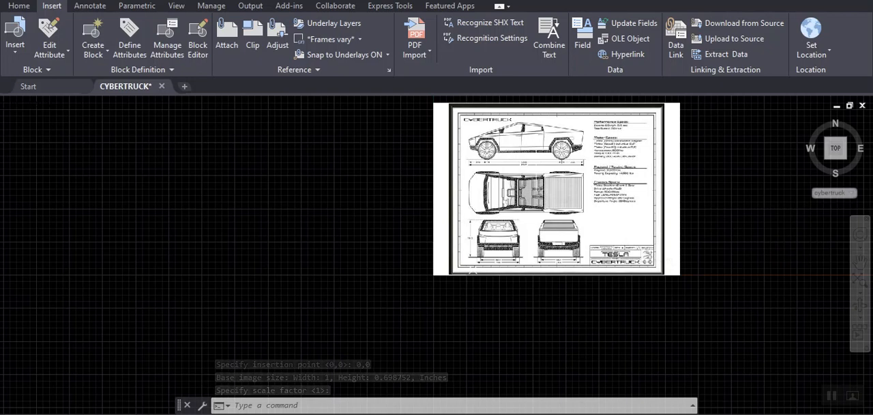
- Examine the attached Cybertruck image, especially the side view and its dimensions
{"action": "scroll", "coordinate": [516, 161], "scroll_direction": "up", "scroll_amount": 4}
{"action": "scroll", "coordinate": [517, 170], "scroll_direction": "up", "scroll_amount": 2}
{"action": "mouse_move", "coordinate": [518, 180]}
{"action": "middle_mouse_down"}
{"action": "mouse_move", "coordinate": [471, 248]}
{"action": "mouse_move", "coordinate": [444, 319]}
{"action": "mouse_move", "coordinate": [417, 348]}
{"action": "middle_mouse_up"}
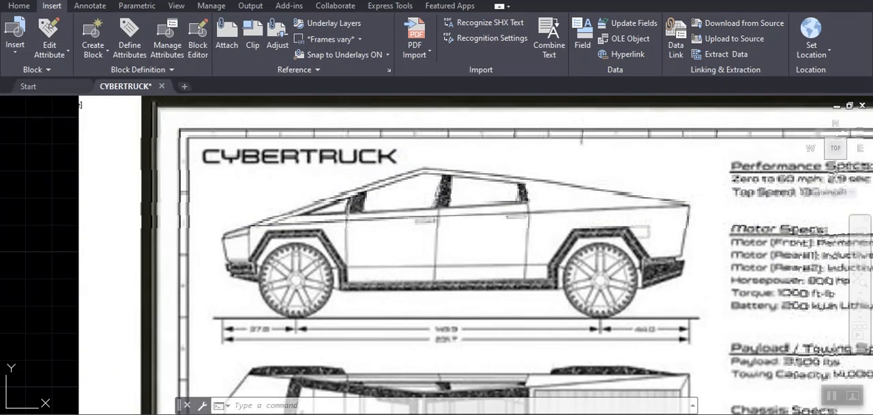
{"action": "scroll", "coordinate": [276, 203], "scroll_direction": "down", "scroll_amount": 5}
{"action": "scroll", "coordinate": [279, 232], "scroll_direction": "up", "scroll_amount": 5}
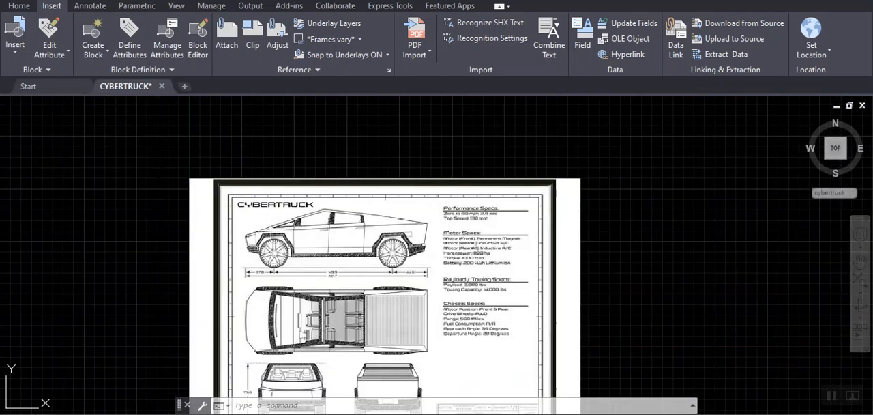
{"action": "scroll", "coordinate": [292, 266], "scroll_direction": "down", "scroll_amount": 4}
{"action": "scroll", "coordinate": [294, 265], "scroll_direction": "up", "scroll_amount": 1}
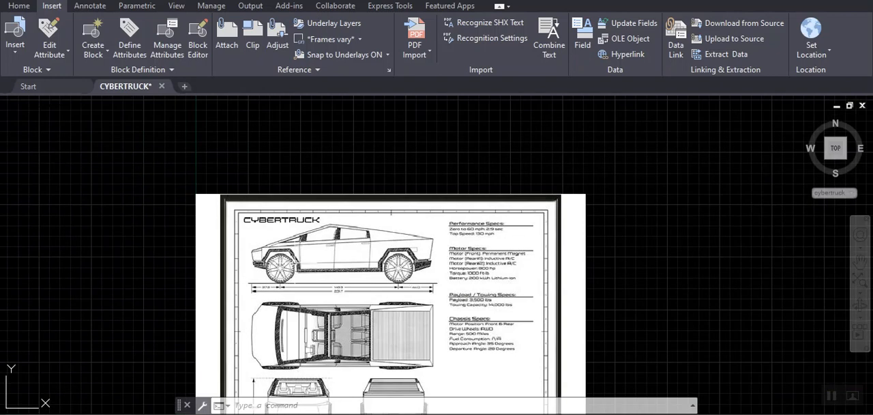
- Start the Scale command on the attached Cybertruck image with 0,0 as the base point
{"action": "key", "text": "Return"}
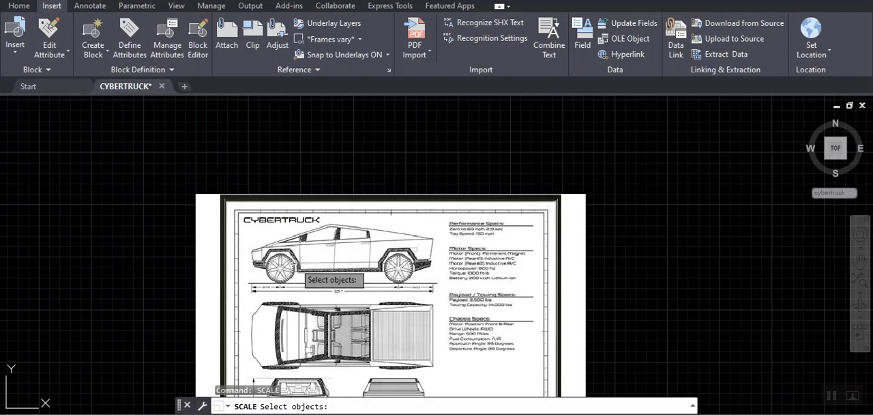
{"action": "left_click", "coordinate": [194, 239]}
{"action": "key", "text": "Return"}
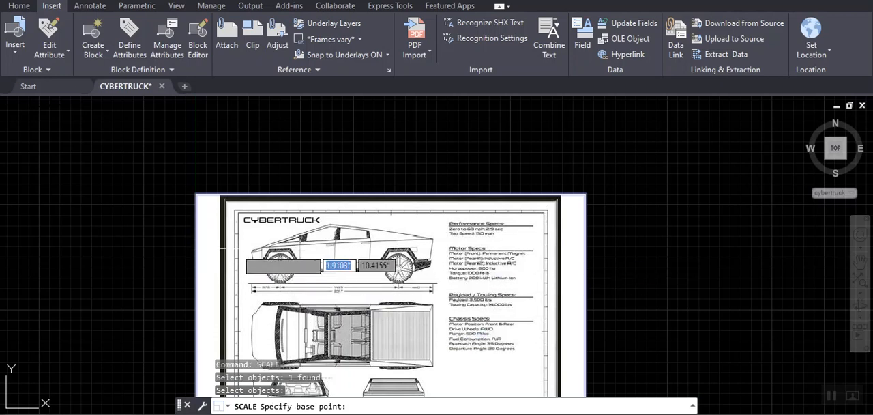
{"action": "scroll", "coordinate": [271, 259], "scroll_direction": "down", "scroll_amount": 4}
{"action": "type", "text": "0,0"}
{"action": "key", "text": "Return"}
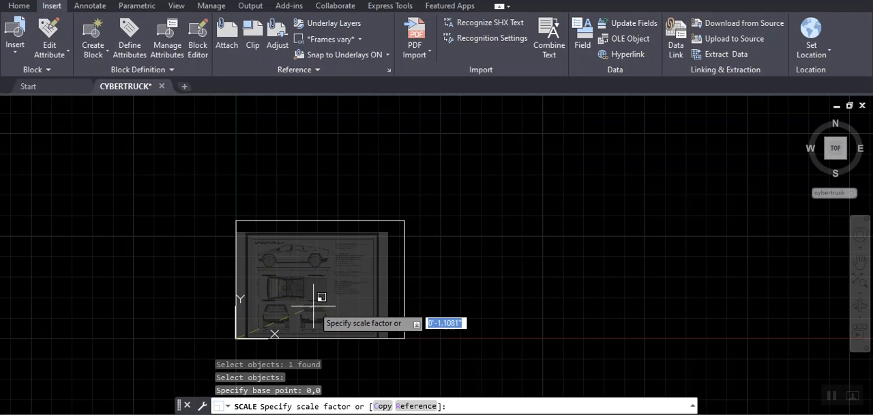
- Scale the image by reference, picking the side view's front and rear ends with Ortho on and entering a new length of 232
{"action": "scroll", "coordinate": [302, 290], "scroll_direction": "up", "scroll_amount": 5}
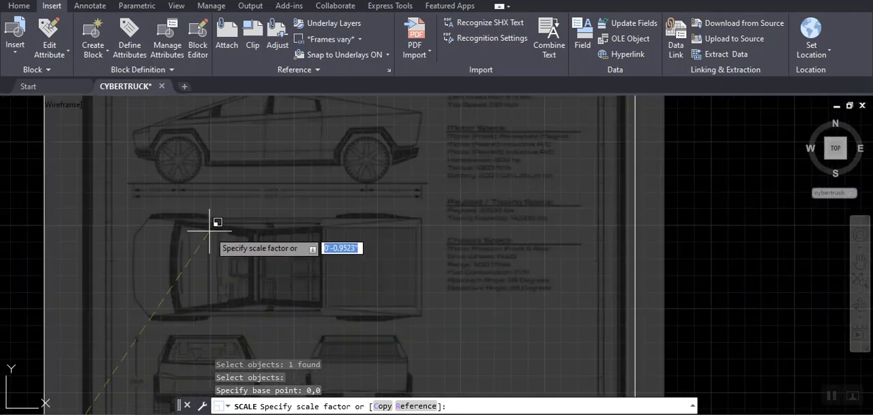
{"action": "left_click", "coordinate": [415, 407]}
{"action": "middle_click_drag", "start_coordinate": [300, 230], "coordinate": [327, 286]}
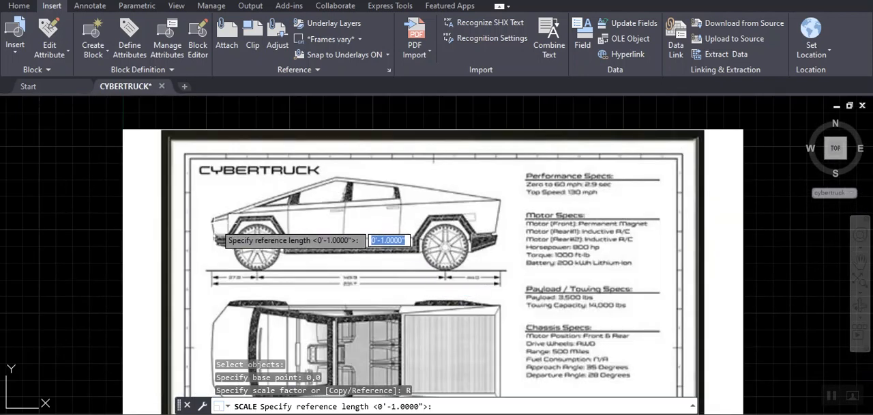
{"action": "left_click", "coordinate": [213, 222]}
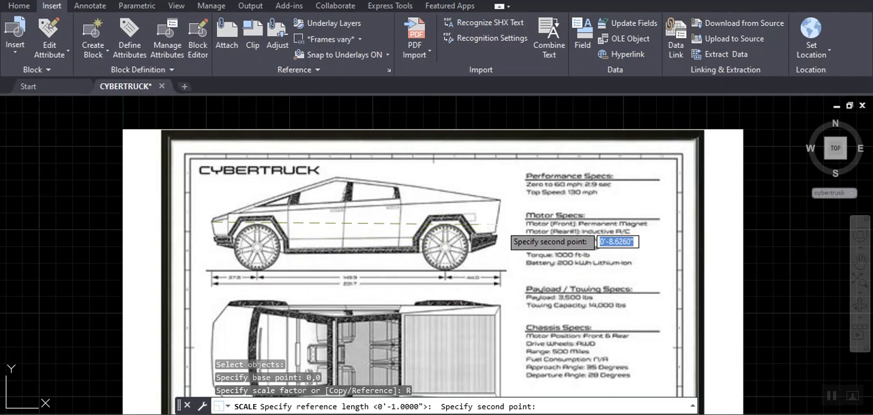
{"action": "key", "text": "F8"}
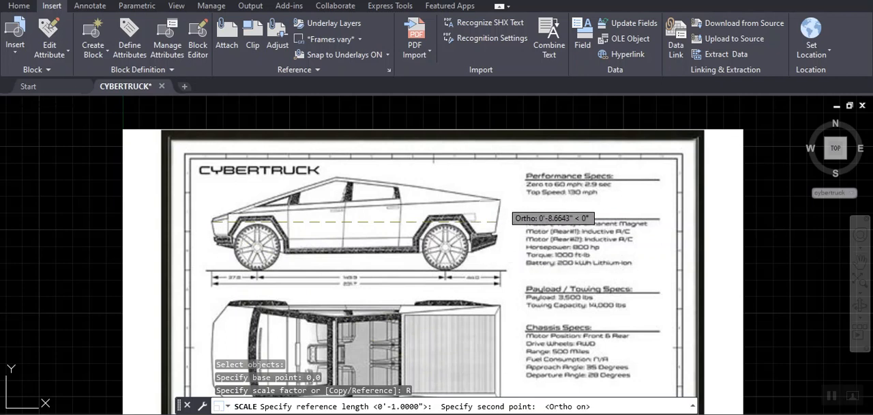
{"action": "left_click", "coordinate": [502, 221]}
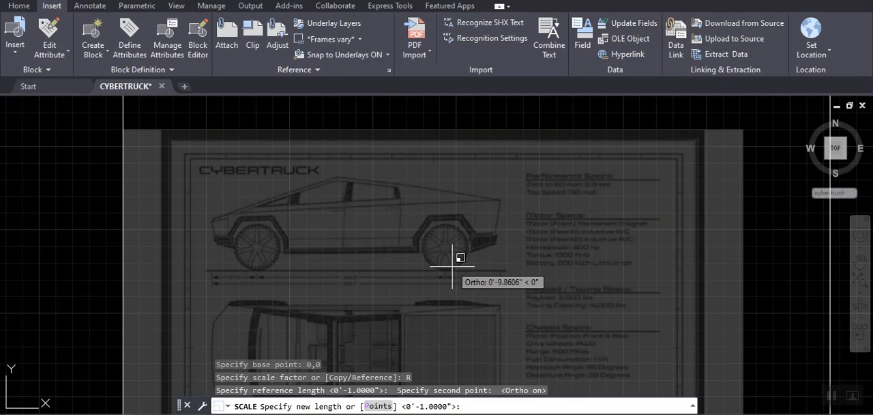
{"action": "type", "text": "232"}
{"action": "key", "text": "Return"}
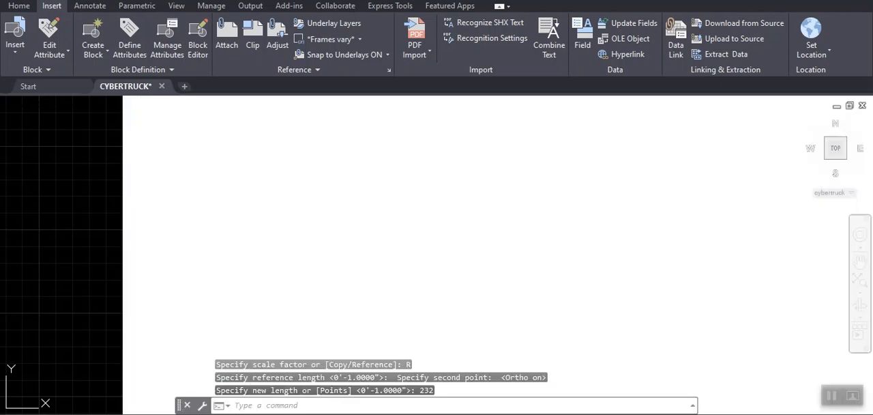
- Check the truck's overall length in the side view with the DIST command, and save the drawing
{"action": "scroll", "coordinate": [392, 289], "scroll_direction": "down", "scroll_amount": 6}
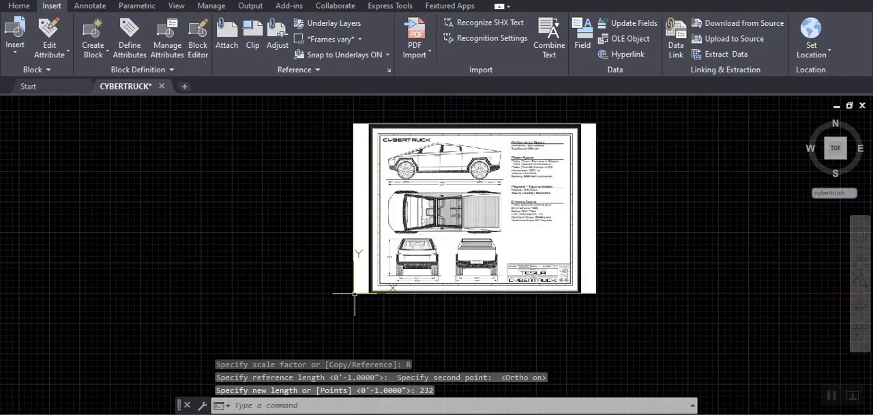
{"action": "middle_click_drag", "start_coordinate": [451, 217], "coordinate": [394, 234]}
{"action": "scroll", "coordinate": [389, 294], "scroll_direction": "down", "scroll_amount": 2}
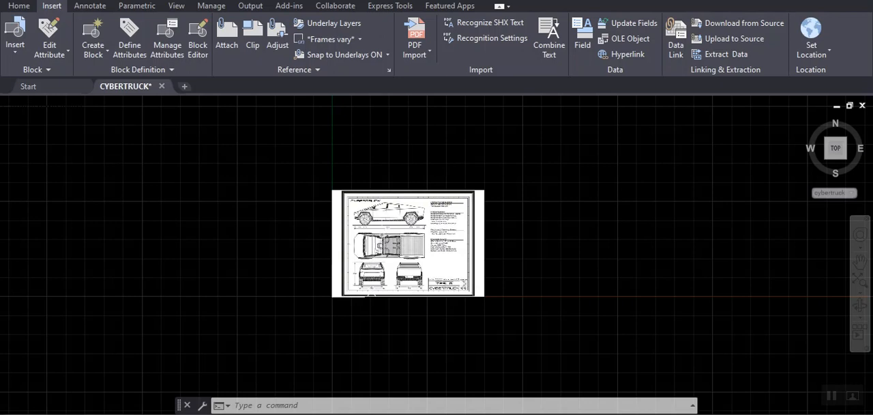
{"action": "scroll", "coordinate": [372, 220], "scroll_direction": "up", "scroll_amount": 5}
{"action": "middle_click_drag", "start_coordinate": [391, 197], "coordinate": [370, 252]}
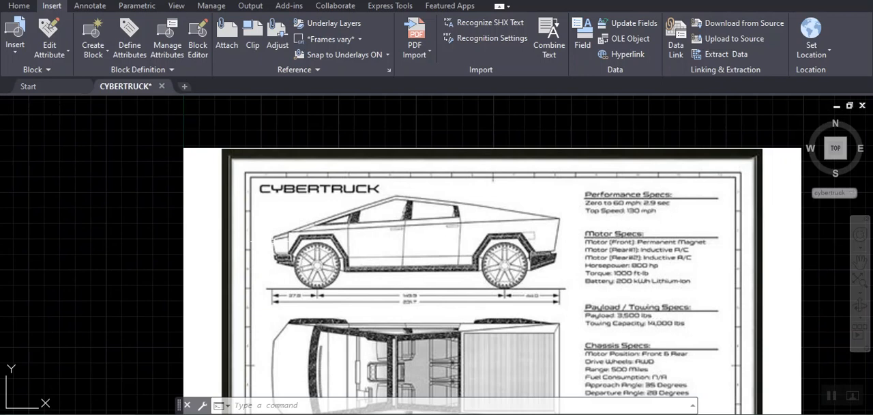
{"action": "type", "text": "DIST"}
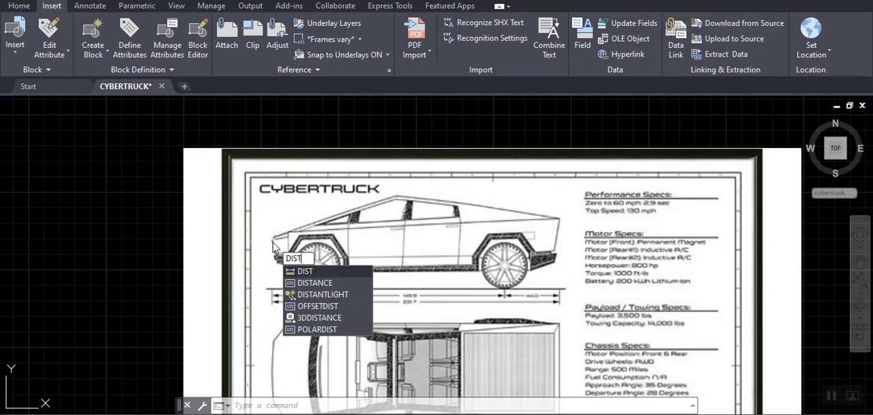
{"action": "key", "text": "Return"}
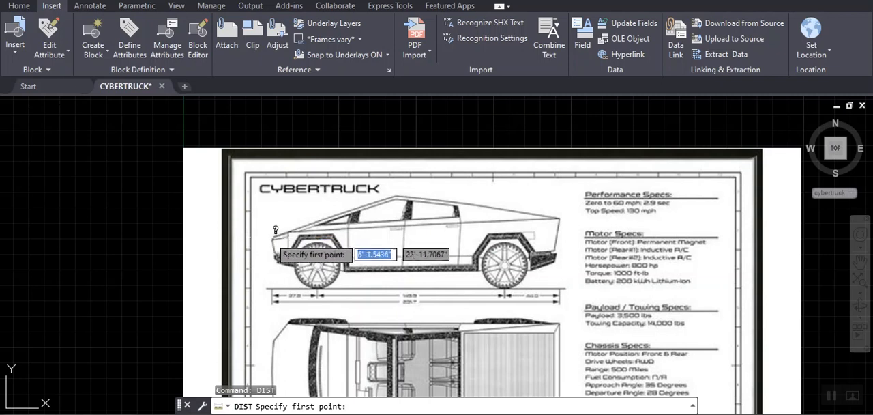
{"action": "left_click", "coordinate": [273, 231]}
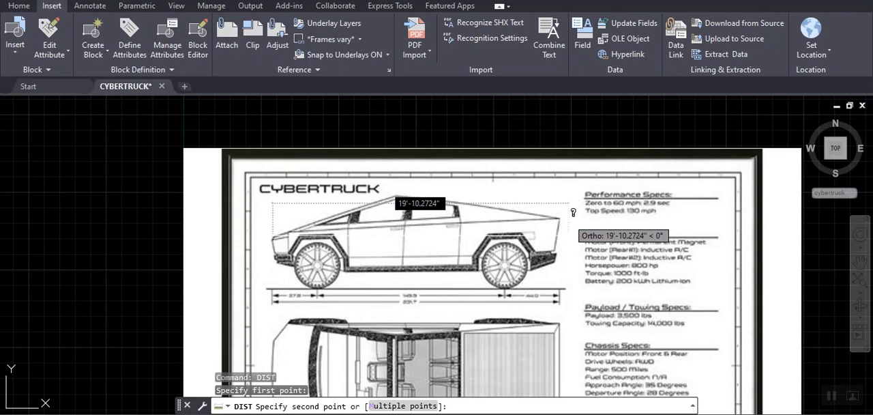
{"action": "key", "text": "Escape"}
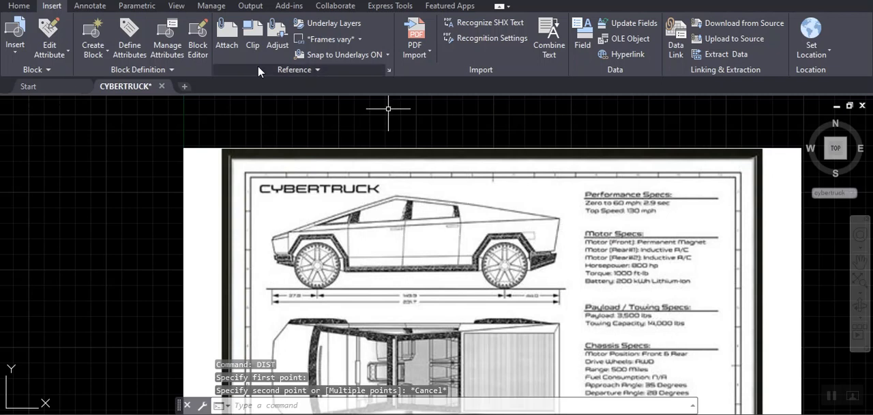
{"action": "key", "text": "ctrl+s"}
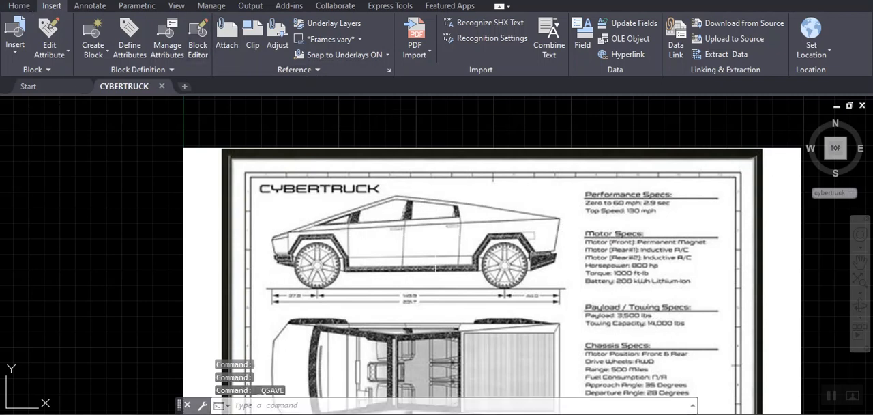
- Set the current drawing color to red with the COLOR command
{"action": "scroll", "coordinate": [436, 218], "scroll_direction": "down", "scroll_amount": 2}
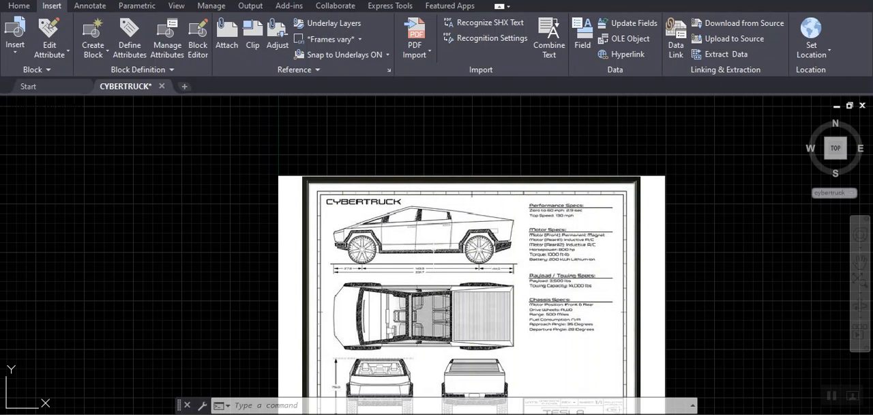
{"action": "type", "text": "COLOR"}
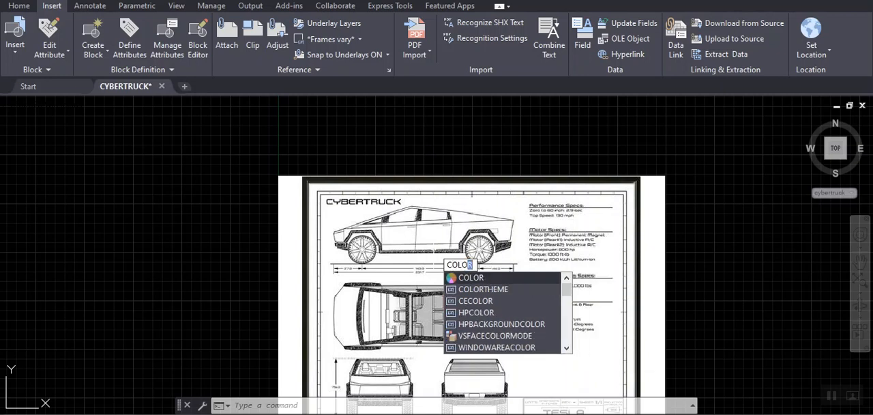
{"action": "key", "text": "Return"}
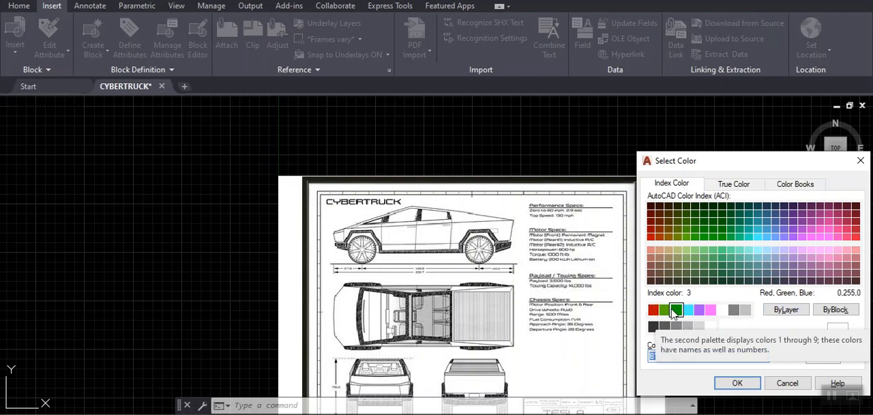
{"action": "left_click", "coordinate": [653, 311]}
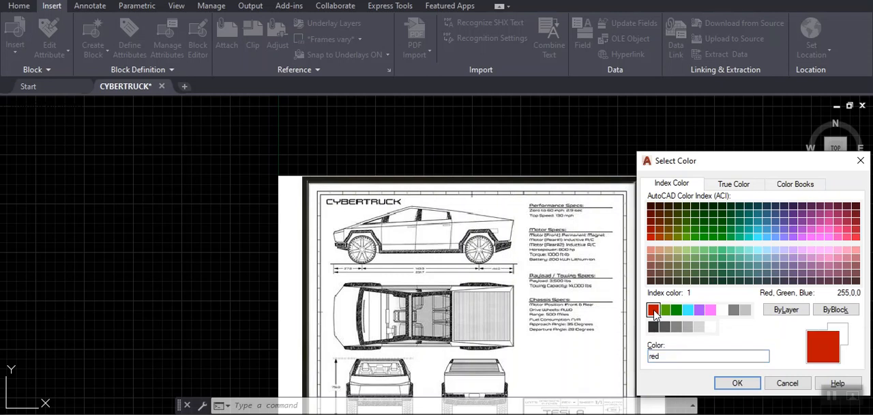
{"action": "left_click", "coordinate": [737, 383]}
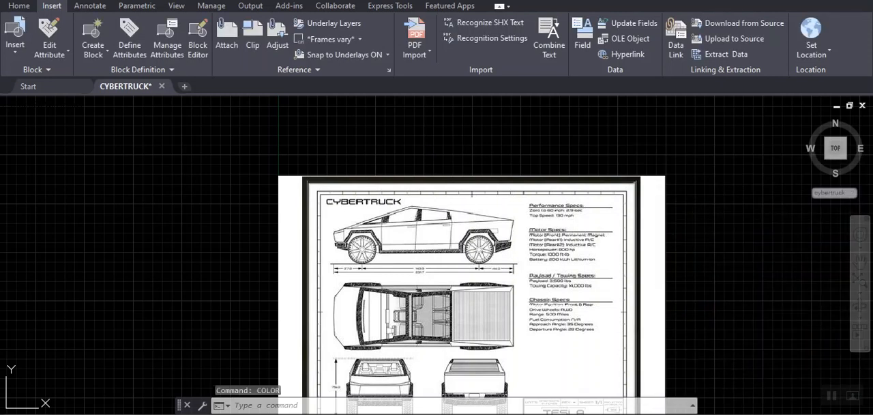
{"action": "scroll", "coordinate": [400, 213], "scroll_direction": "up", "scroll_amount": 6}
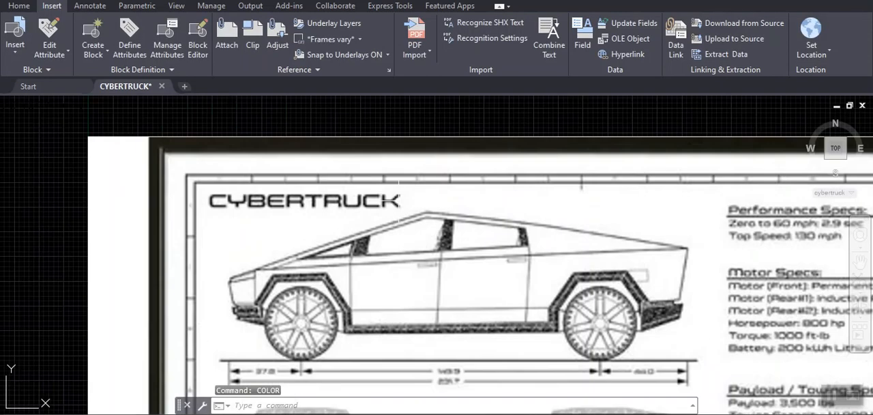
{"action": "scroll", "coordinate": [395, 218], "scroll_direction": "down", "scroll_amount": 2}
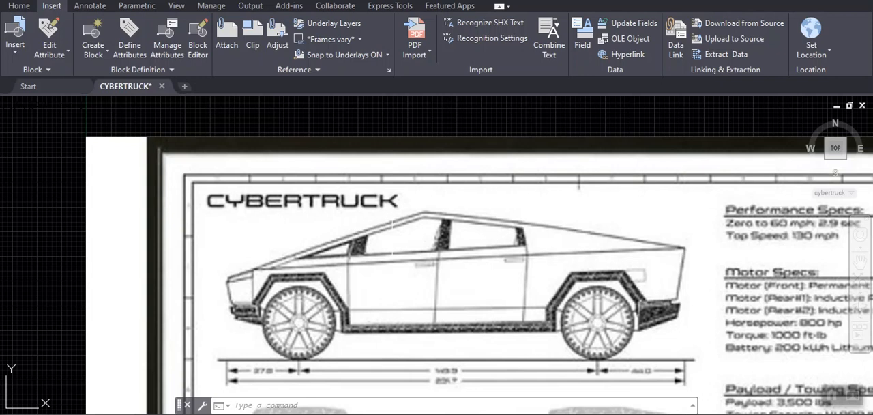
{"action": "type", "text": "PL"}
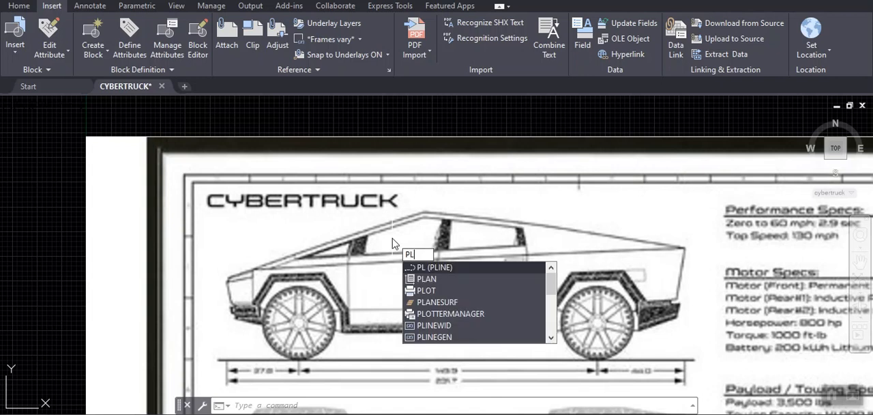
{"action": "key", "text": "Escape"}
{"action": "key", "text": "Escape"}
{"action": "key", "text": "Escape"}
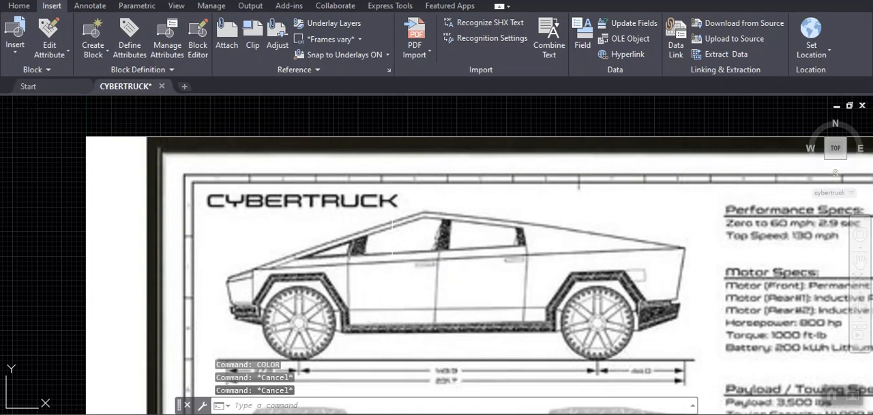
- Start a 3D polyline at the hood's front tip in the side view, with Ortho off, and draw a short first segment down the nose
{"action": "type", "text": "3DPOLY"}
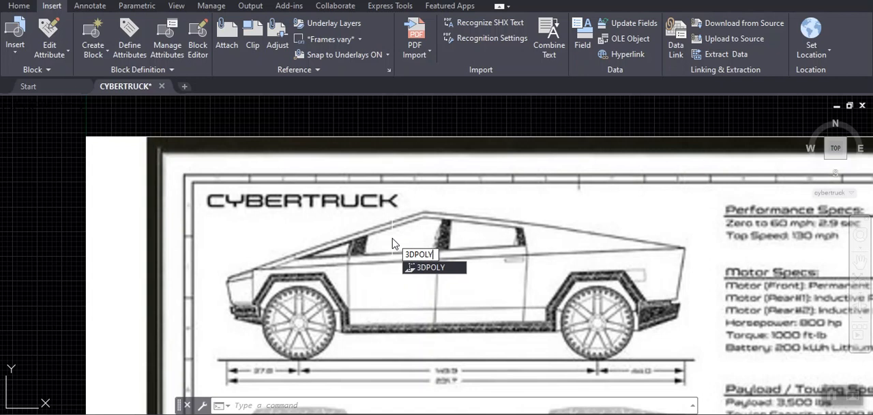
{"action": "key", "text": "Return"}
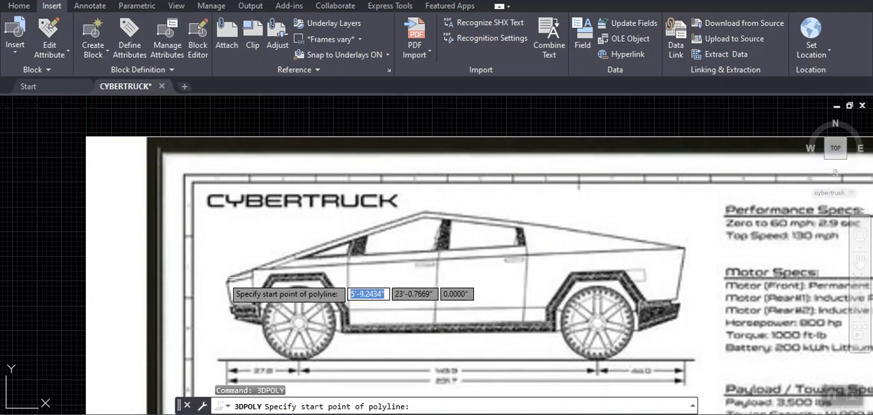
{"action": "scroll", "coordinate": [227, 280], "scroll_direction": "up", "scroll_amount": 5}
{"action": "left_click", "coordinate": [236, 281]}
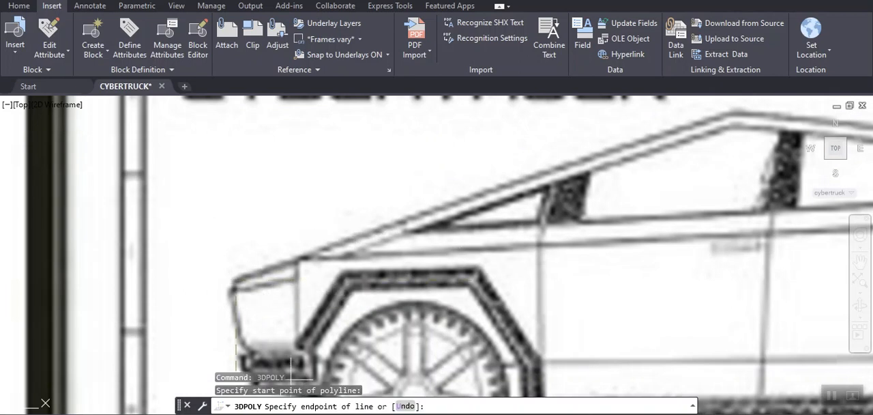
{"action": "left_click", "coordinate": [601, 413]}
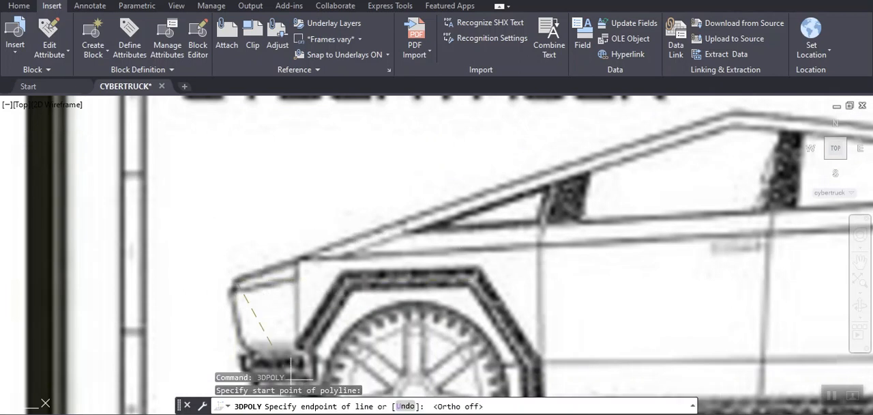
{"action": "scroll", "coordinate": [254, 209], "scroll_direction": "down", "scroll_amount": 4}
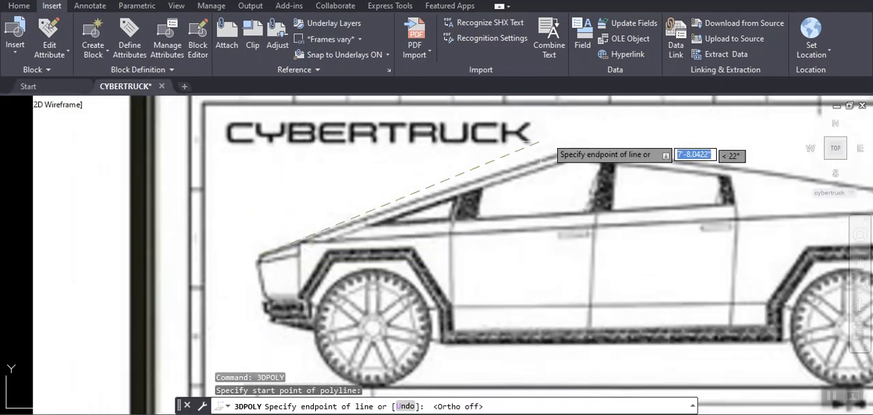
{"action": "scroll", "coordinate": [557, 139], "scroll_direction": "up", "scroll_amount": 6}
{"action": "scroll", "coordinate": [570, 139], "scroll_direction": "up", "scroll_amount": 2}
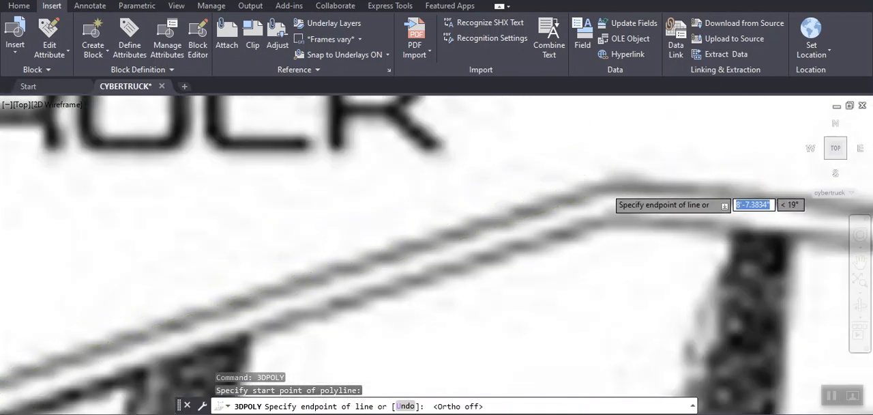
{"action": "scroll", "coordinate": [604, 190], "scroll_direction": "down", "scroll_amount": 2}
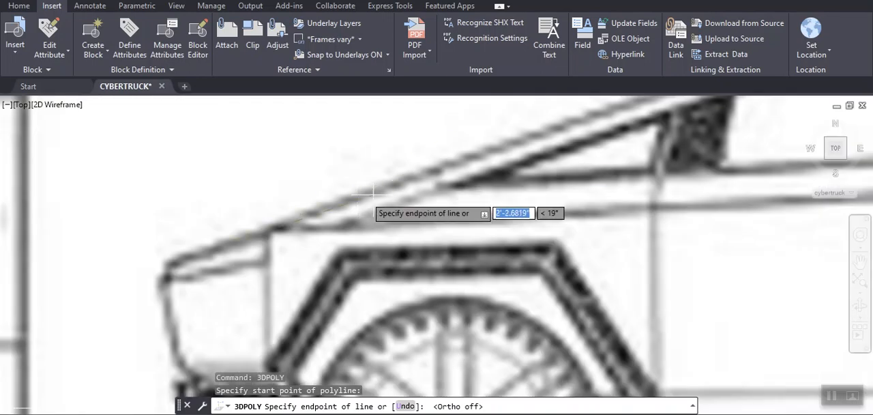
{"action": "scroll", "coordinate": [164, 292], "scroll_direction": "up", "scroll_amount": 5}
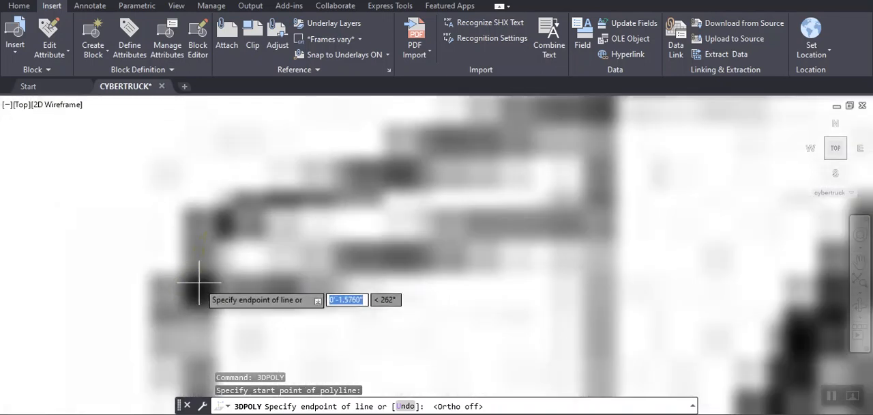
{"action": "scroll", "coordinate": [170, 252], "scroll_direction": "down", "scroll_amount": 3}
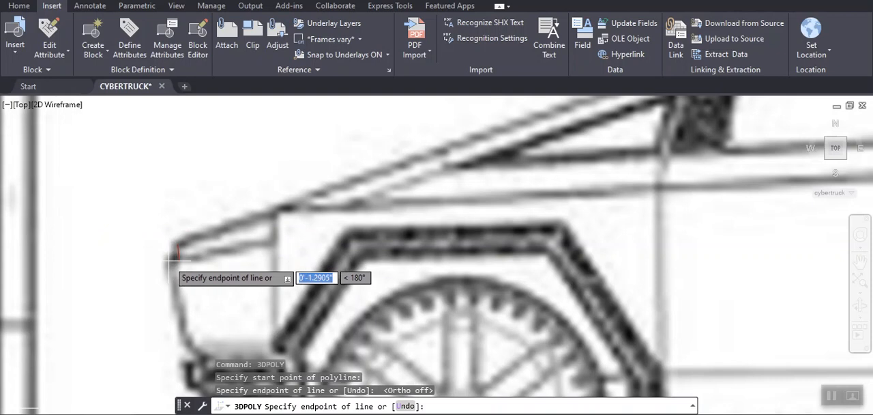
- Trace the side view's nose and front bumper with the 3D polyline, ending at the front wheel
{"action": "left_click", "coordinate": [171, 262]}
{"action": "middle_click_drag", "start_coordinate": [181, 358], "coordinate": [214, 259]}
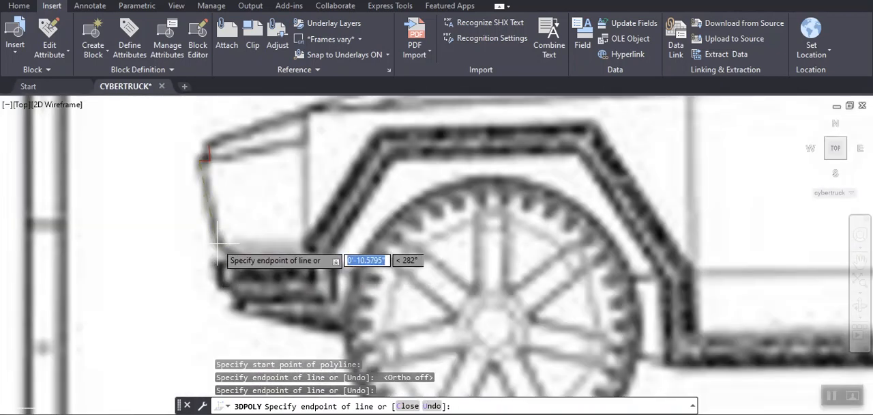
{"action": "left_click", "coordinate": [217, 243]}
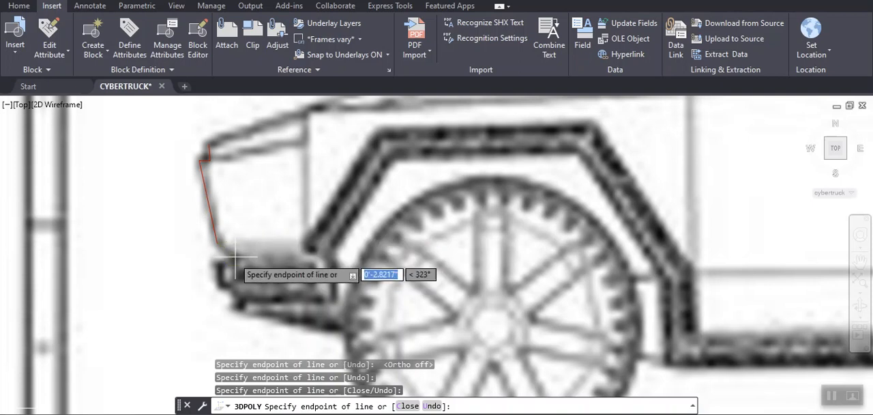
{"action": "left_click", "coordinate": [239, 255]}
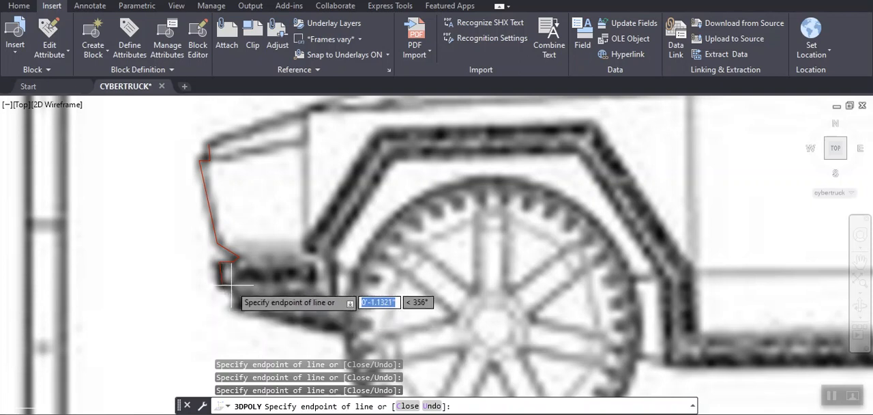
{"action": "left_click", "coordinate": [230, 287]}
{"action": "middle_click_drag", "start_coordinate": [259, 286], "coordinate": [257, 243]}
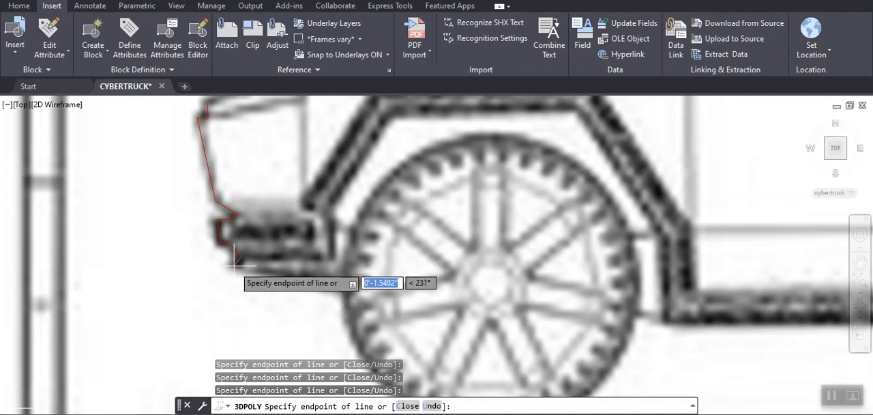
{"action": "left_click", "coordinate": [236, 261]}
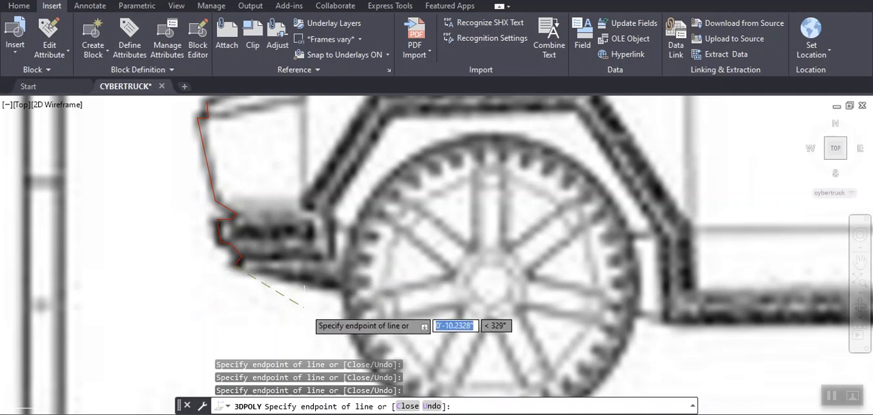
{"action": "left_click", "coordinate": [336, 281]}
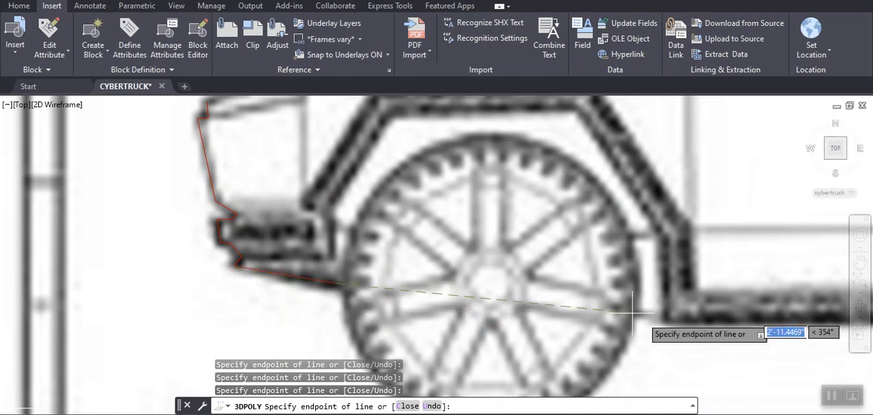
- Extend the 3D polyline across the front wheel and along the rocker panel's lower edge, then up at the rear wheel arch
{"action": "left_click", "coordinate": [669, 319]}
{"action": "scroll", "coordinate": [680, 303], "scroll_direction": "down", "scroll_amount": 2}
{"action": "scroll", "coordinate": [685, 308], "scroll_direction": "down", "scroll_amount": 3}
{"action": "middle_click_drag", "start_coordinate": [702, 273], "coordinate": [278, 220]}
{"action": "scroll", "coordinate": [279, 220], "scroll_direction": "up", "scroll_amount": 1}
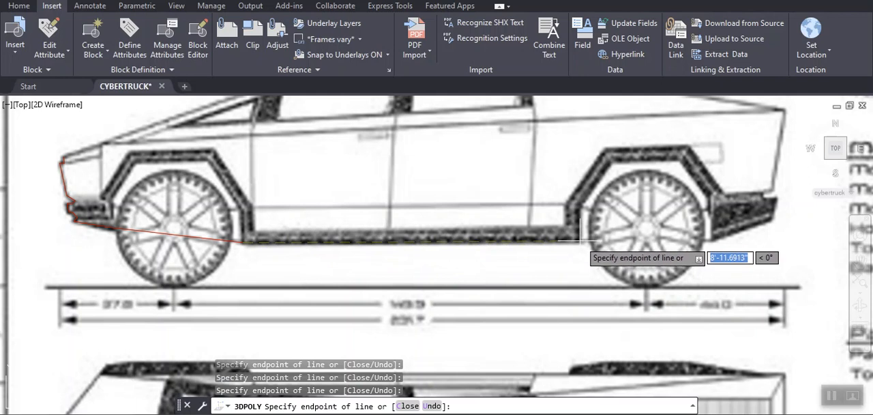
{"action": "left_click", "coordinate": [579, 240]}
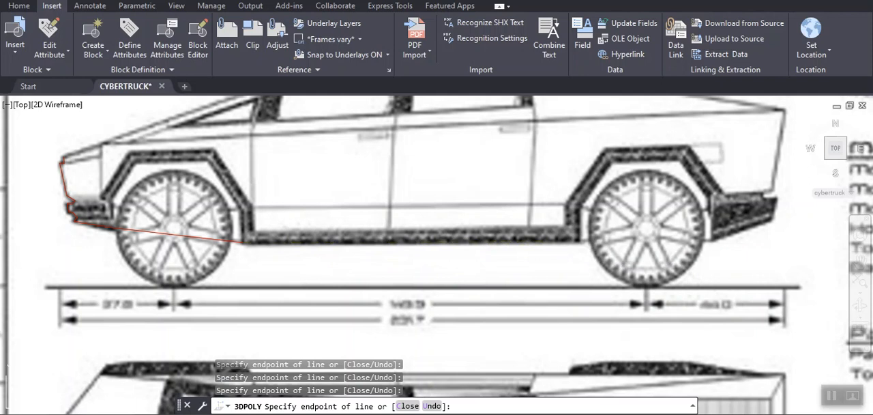
{"action": "left_click", "coordinate": [578, 210]}
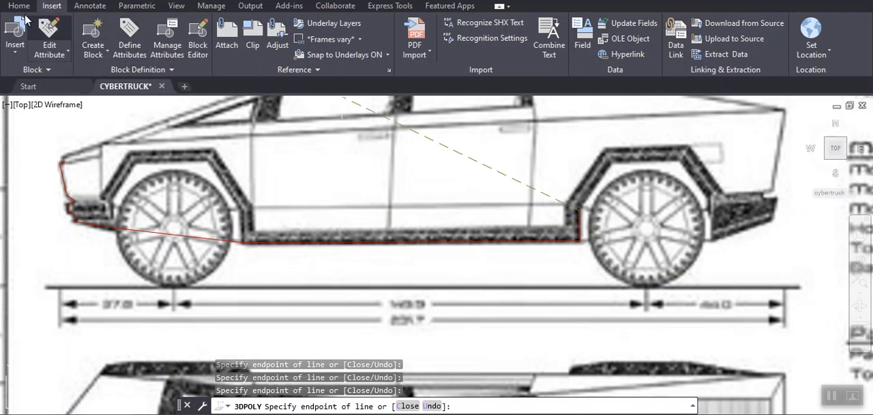
- Undo the unfinished 3D polyline and bring the side view's rear end into close view
{"action": "key", "text": "ctrl+z"}
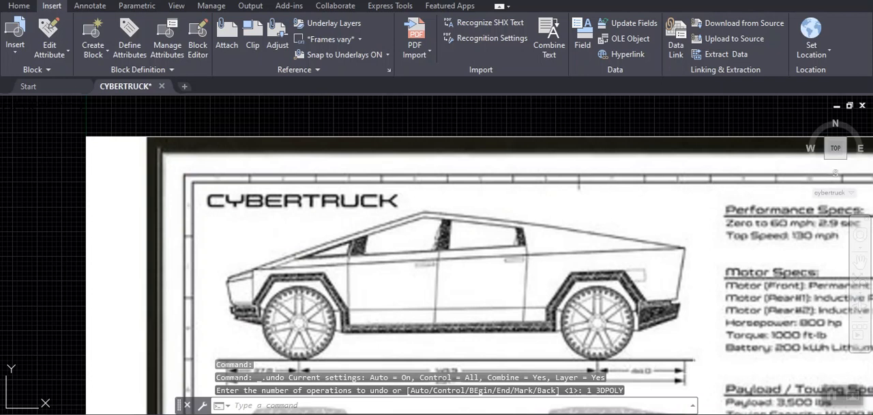
{"action": "scroll", "coordinate": [286, 302], "scroll_direction": "up", "scroll_amount": 2}
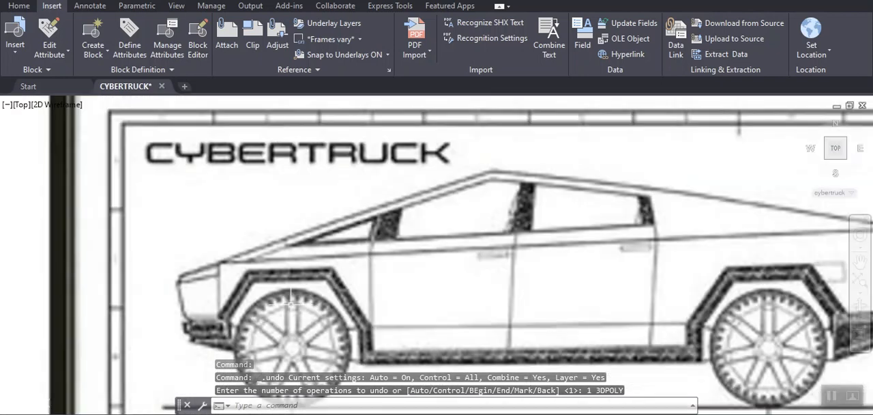
{"action": "scroll", "coordinate": [299, 292], "scroll_direction": "up", "scroll_amount": 2}
{"action": "scroll", "coordinate": [339, 318], "scroll_direction": "down", "scroll_amount": 2}
{"action": "mouse_move", "coordinate": [340, 313]}
{"action": "middle_mouse_down"}
{"action": "mouse_move", "coordinate": [382, 274]}
{"action": "mouse_move", "coordinate": [386, 283]}
{"action": "middle_mouse_up"}
{"action": "middle_click_drag", "start_coordinate": [633, 251], "coordinate": [336, 278]}
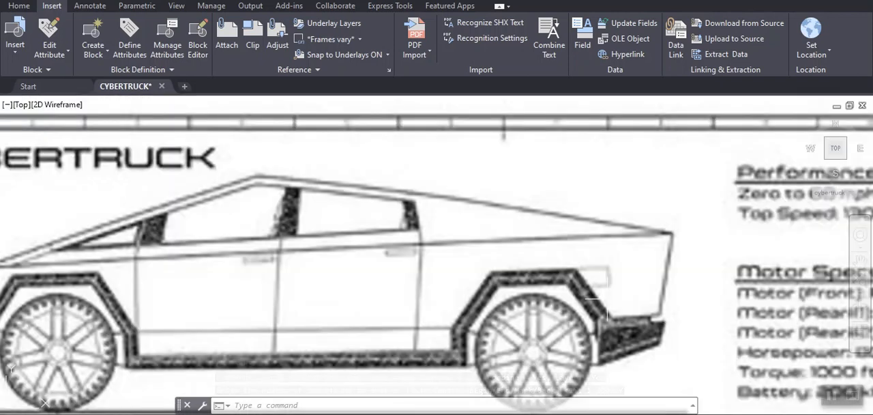
{"action": "scroll", "coordinate": [640, 327], "scroll_direction": "down", "scroll_amount": 2}
{"action": "scroll", "coordinate": [644, 329], "scroll_direction": "up", "scroll_amount": 4}
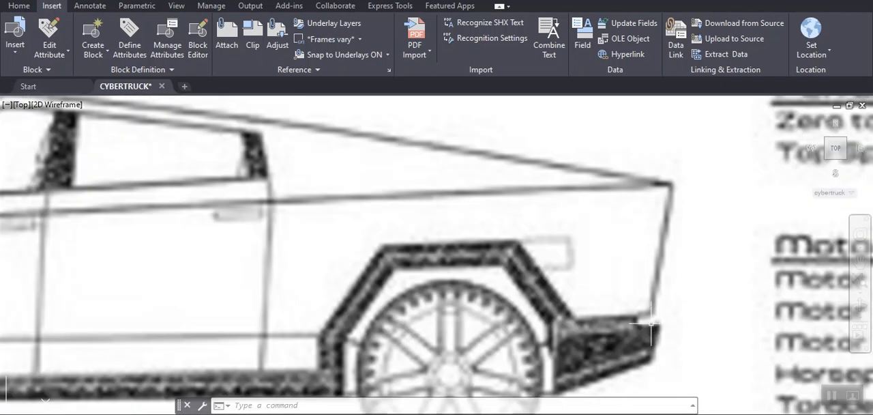
{"action": "type", "text": "undo"}
{"action": "key", "text": "Return"}
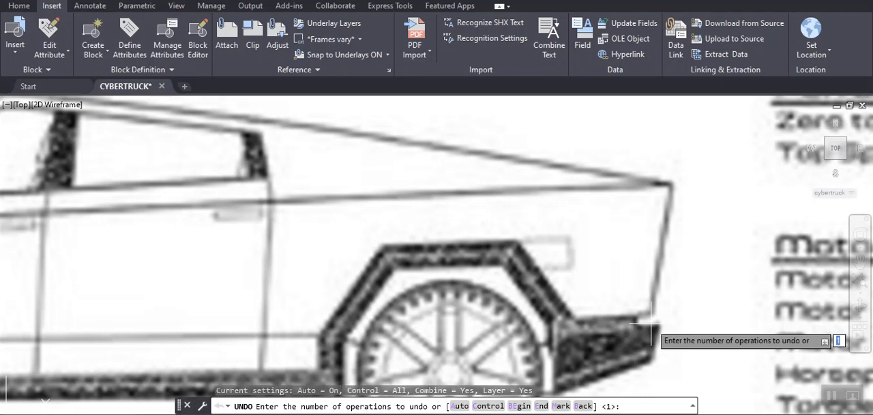
{"action": "key", "text": "Escape"}
{"action": "key", "text": "Escape"}
{"action": "key", "text": "Escape"}
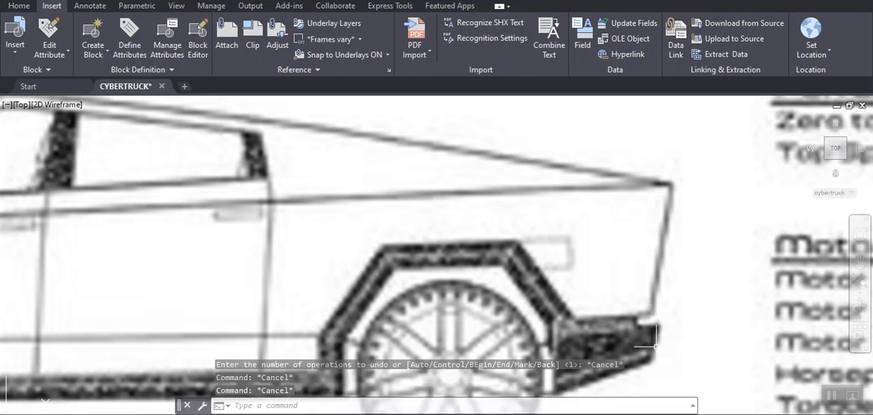
- Start a new 3D polyline above the rear bumper and, with Ortho off, trace the tailgate up to the rear top corner
{"action": "type", "text": "3DPOLY"}
{"action": "key", "text": "Return"}
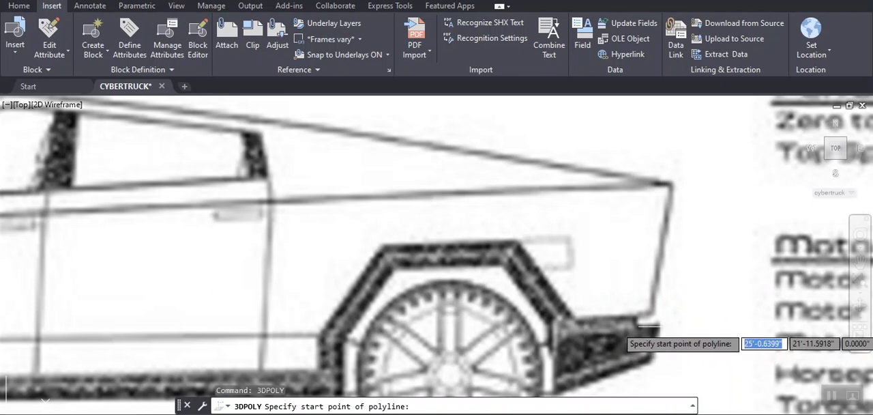
{"action": "left_click", "coordinate": [635, 318]}
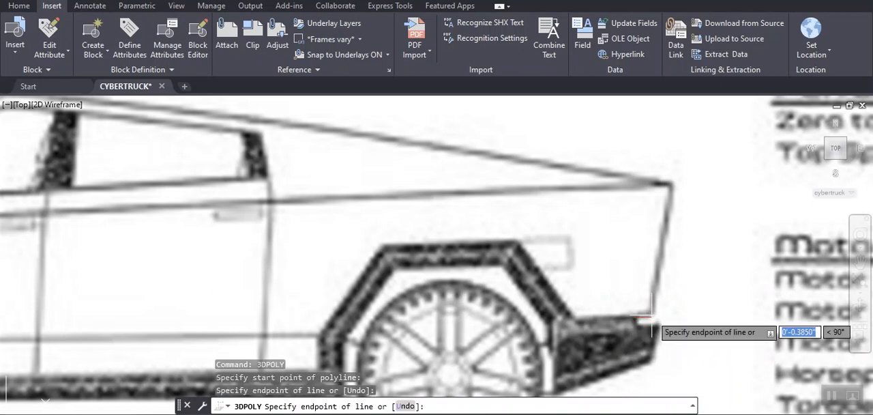
{"action": "key", "text": "F8"}
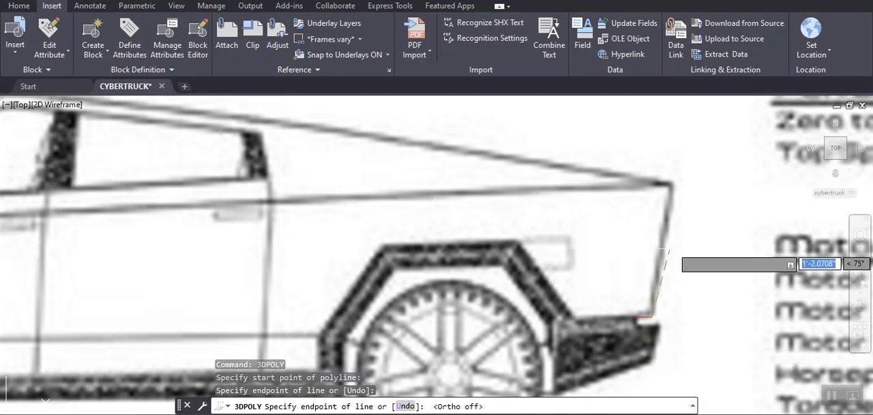
{"action": "left_click", "coordinate": [671, 184]}
- Trace the roofline from the rear top corner over the roof peak and down to the hood's front tip
{"action": "mouse_move", "coordinate": [531, 183]}
{"action": "middle_mouse_down"}
{"action": "mouse_move", "coordinate": [555, 206]}
{"action": "mouse_move", "coordinate": [739, 275]}
{"action": "middle_mouse_up"}
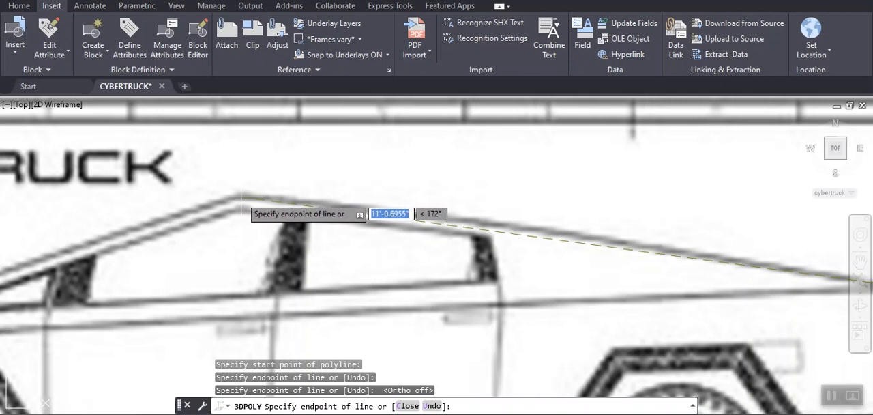
{"action": "scroll", "coordinate": [241, 198], "scroll_direction": "down", "scroll_amount": 2}
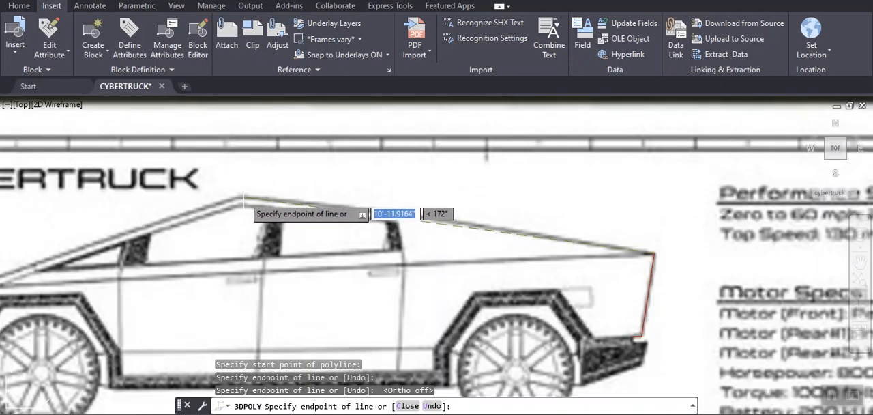
{"action": "scroll", "coordinate": [243, 197], "scroll_direction": "up", "scroll_amount": 3}
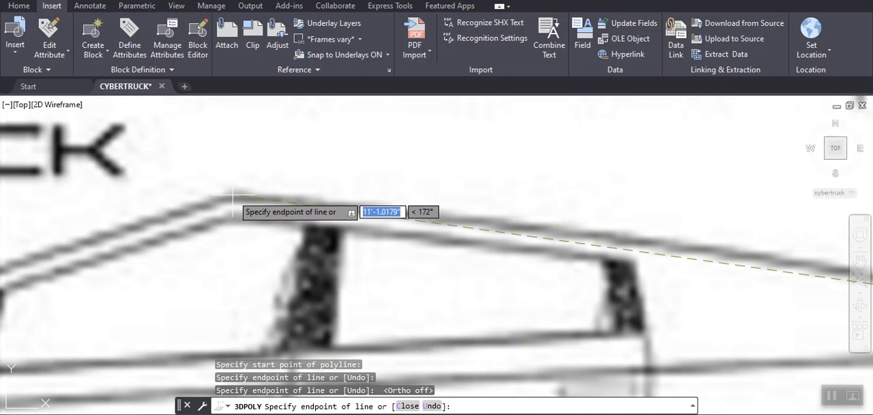
{"action": "left_click", "coordinate": [237, 193]}
{"action": "middle_click_drag", "start_coordinate": [80, 246], "coordinate": [467, 257]}
{"action": "scroll", "coordinate": [218, 330], "scroll_direction": "down", "scroll_amount": 3}
{"action": "mouse_move", "coordinate": [217, 330]}
{"action": "middle_mouse_down"}
{"action": "mouse_move", "coordinate": [288, 262]}
{"action": "mouse_move", "coordinate": [430, 224]}
{"action": "middle_mouse_up"}
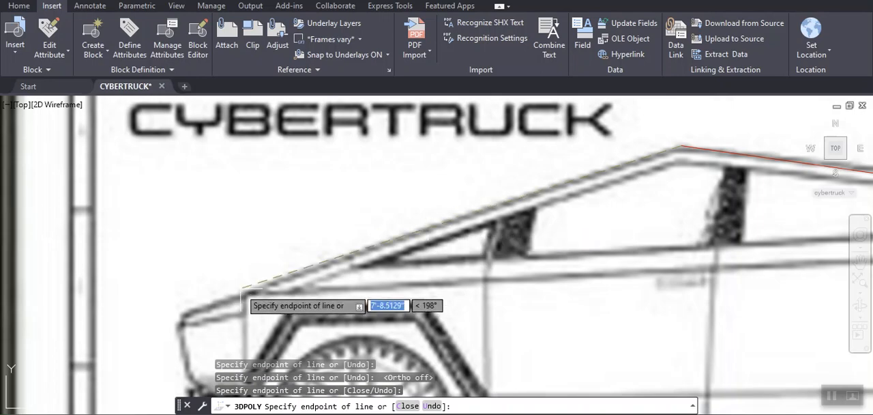
{"action": "scroll", "coordinate": [176, 311], "scroll_direction": "up", "scroll_amount": 4}
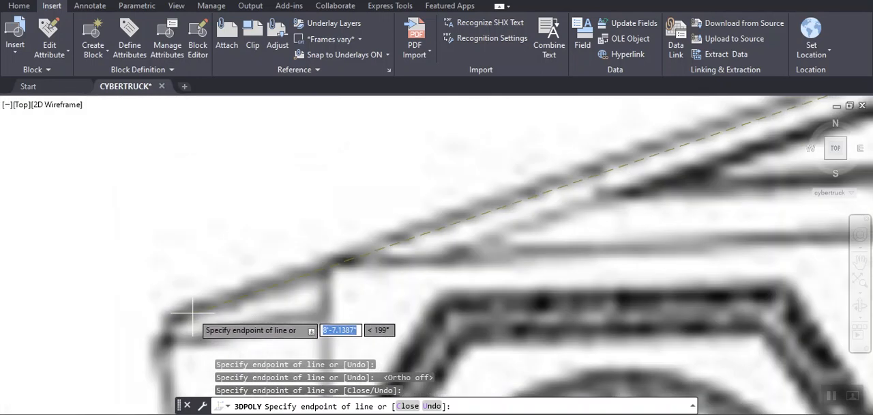
{"action": "left_click", "coordinate": [173, 316]}
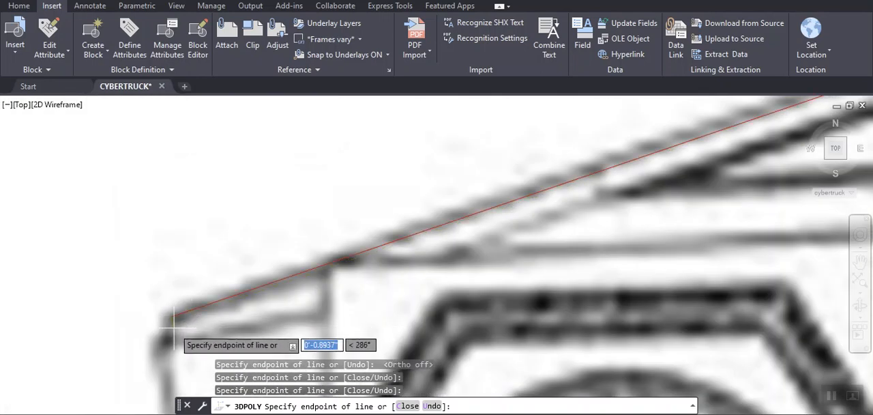
- Trace the nose from the hood's front tip down its short step and front face toward the front bumper
{"action": "middle_click_drag", "start_coordinate": [178, 328], "coordinate": [274, 191]}
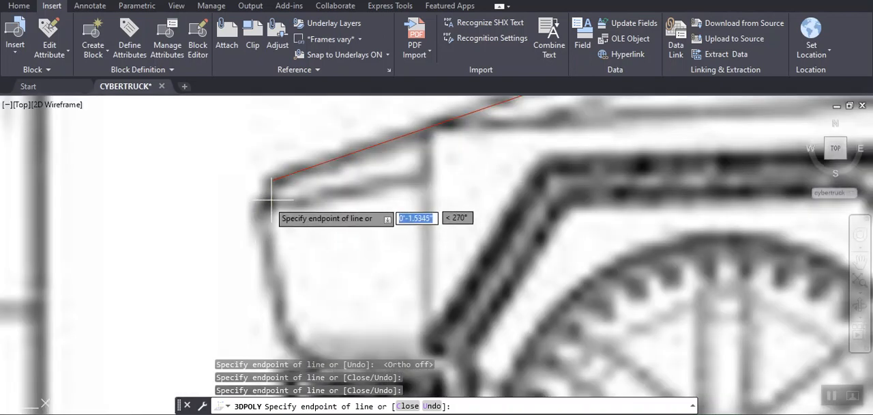
{"action": "left_click", "coordinate": [270, 199]}
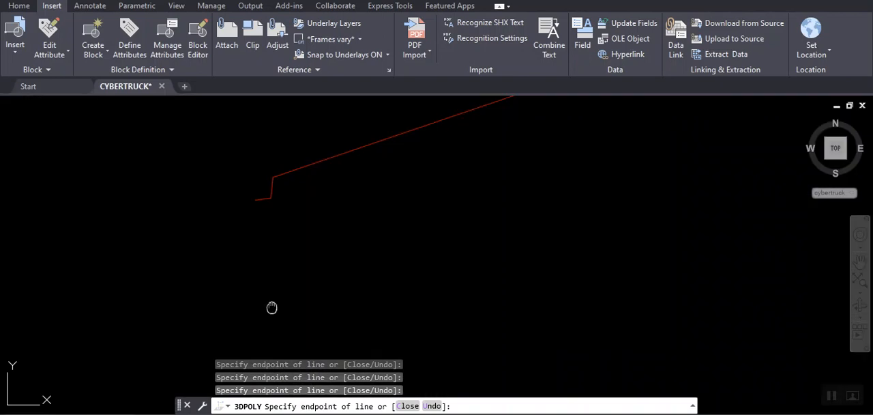
{"action": "middle_click_drag", "start_coordinate": [273, 306], "coordinate": [266, 219]}
{"action": "left_click", "coordinate": [285, 247]}
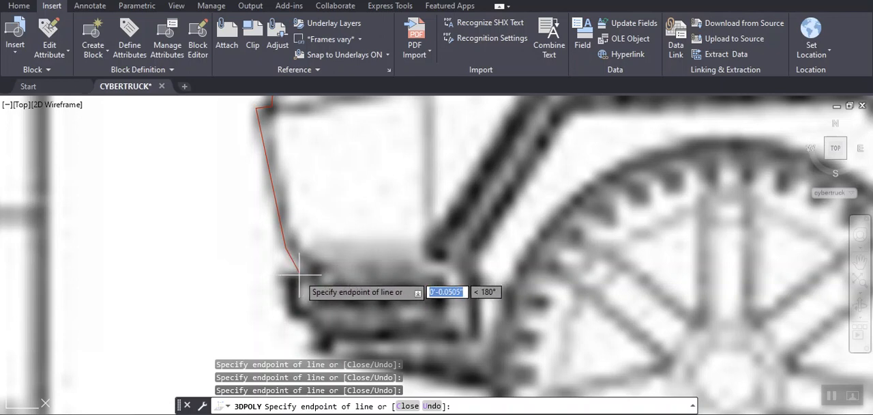
- Trace the stepped front edge of the front bumper down to its lower front corner
{"action": "left_click", "coordinate": [285, 275]}
{"action": "left_click", "coordinate": [288, 309]}
{"action": "middle_click_drag", "start_coordinate": [304, 316], "coordinate": [279, 229]}
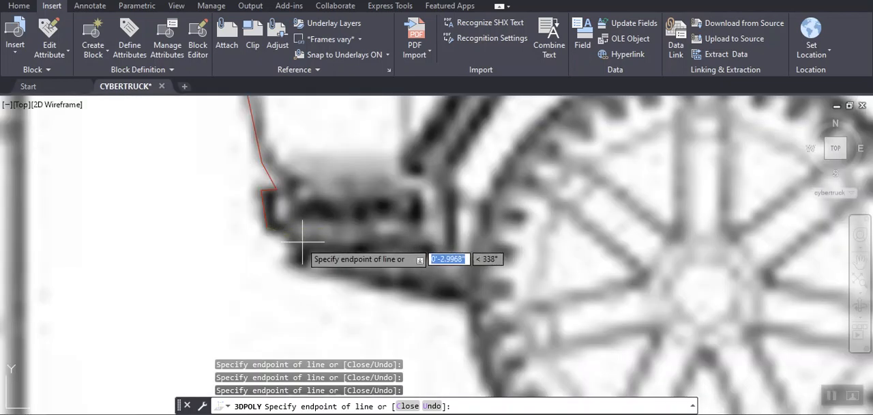
{"action": "left_click", "coordinate": [286, 231]}
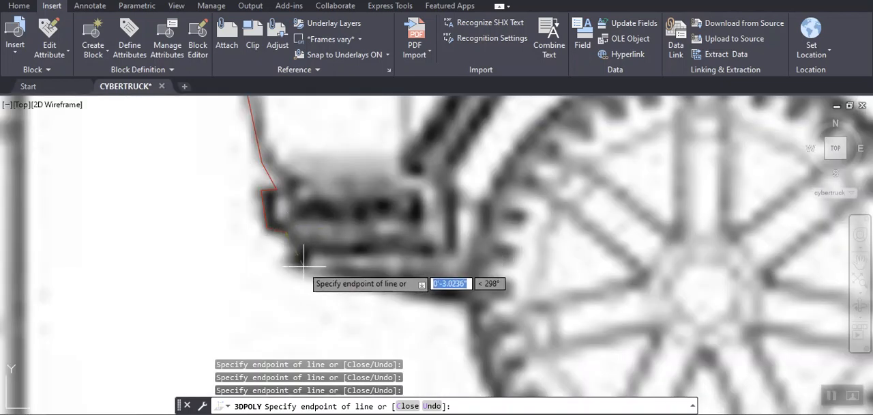
{"action": "left_click", "coordinate": [299, 263]}
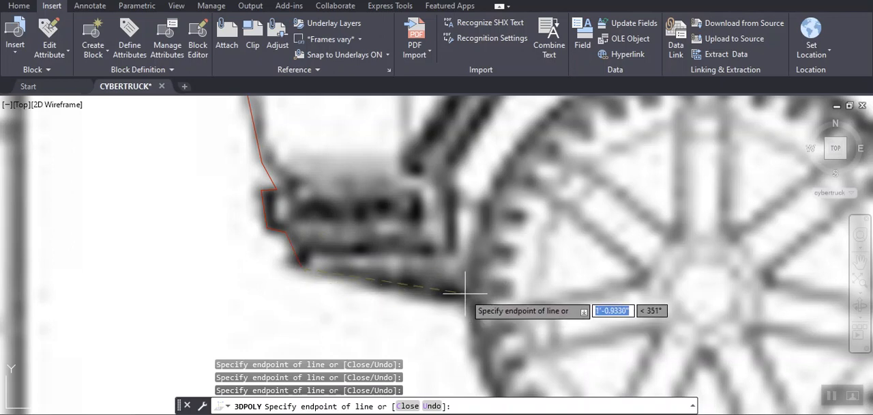
- Continue the outline across the front wheel and along the rocker panel's lower edge to the rear bumper's bottom corner
{"action": "scroll", "coordinate": [461, 290], "scroll_direction": "down", "scroll_amount": 5}
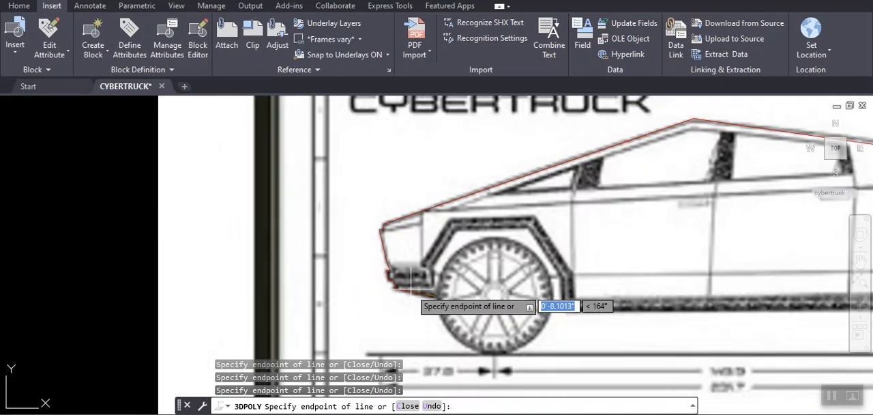
{"action": "left_click", "coordinate": [565, 310]}
{"action": "mouse_move", "coordinate": [805, 350]}
{"action": "middle_mouse_down"}
{"action": "mouse_move", "coordinate": [730, 302]}
{"action": "mouse_move", "coordinate": [427, 283]}
{"action": "mouse_move", "coordinate": [422, 294]}
{"action": "middle_mouse_up"}
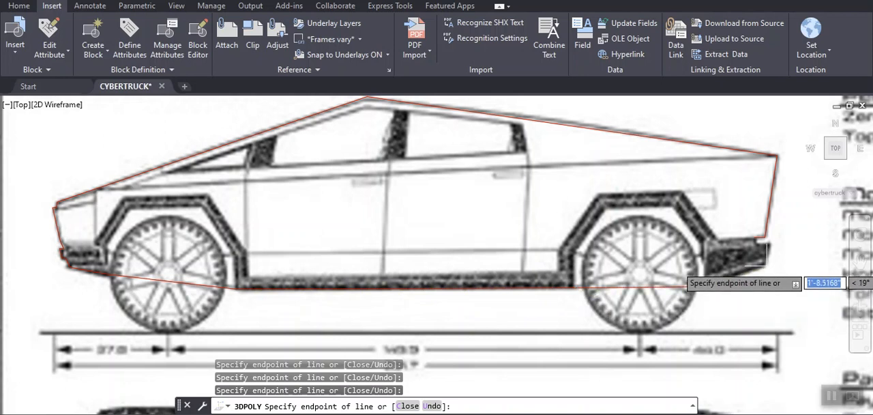
- Trace the rear bumper's sloped underside and rear end, and close the 3D polyline at its start point
{"action": "mouse_move", "coordinate": [700, 256]}
{"action": "middle_mouse_down"}
{"action": "mouse_move", "coordinate": [675, 266]}
{"action": "mouse_move", "coordinate": [668, 312]}
{"action": "middle_mouse_up"}
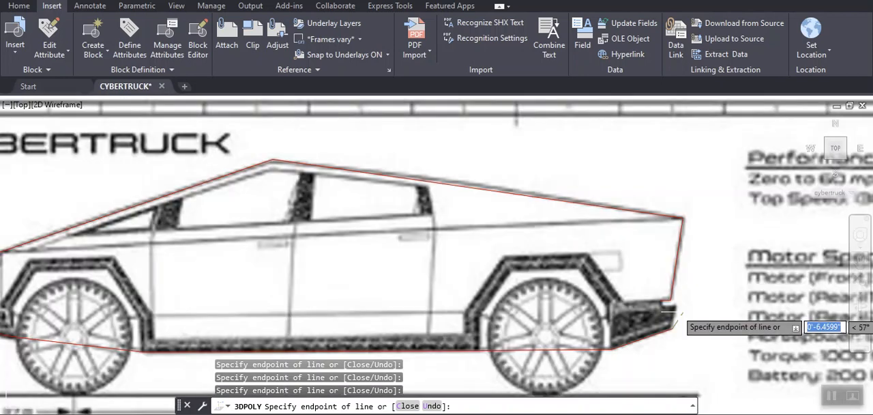
{"action": "scroll", "coordinate": [677, 308], "scroll_direction": "up", "scroll_amount": 2}
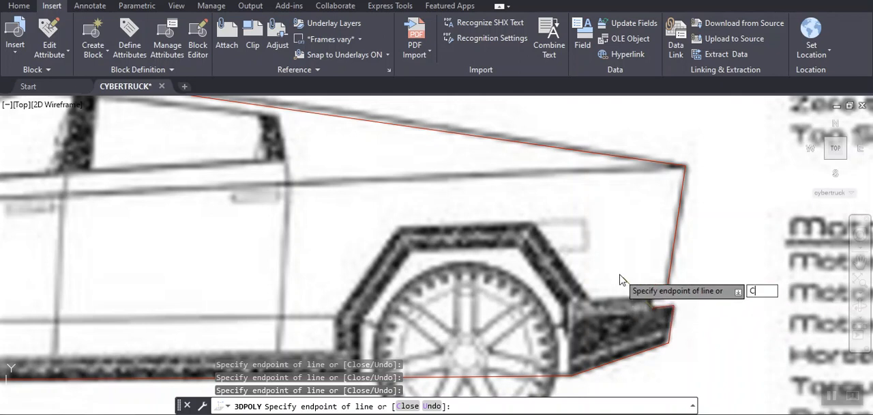
{"action": "key", "text": "Return"}
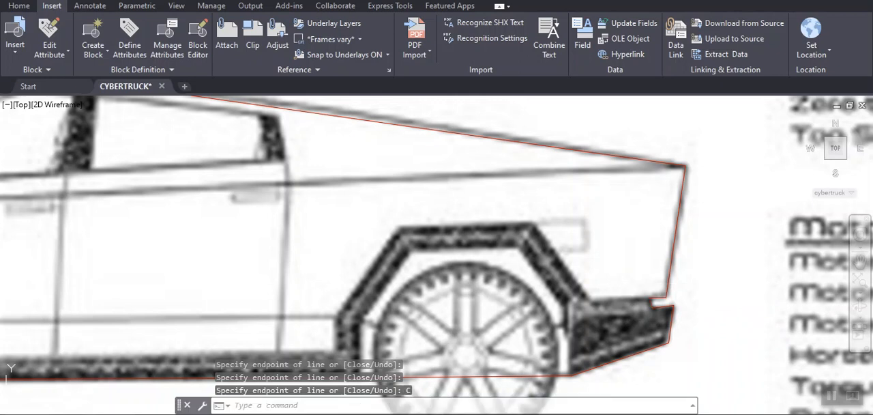
- Start a 3D polyline at the side windows' lower rear corner and trace up the rear edge and along the upper edge to the peak
{"action": "scroll", "coordinate": [480, 246], "scroll_direction": "down", "scroll_amount": 5}
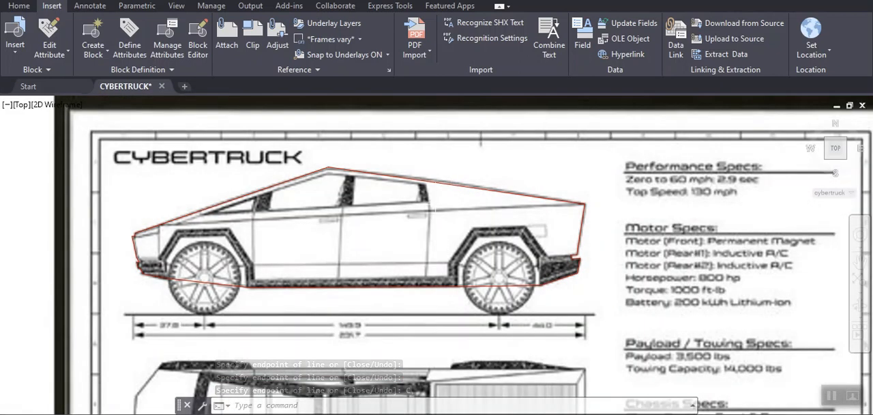
{"action": "scroll", "coordinate": [376, 203], "scroll_direction": "up", "scroll_amount": 2}
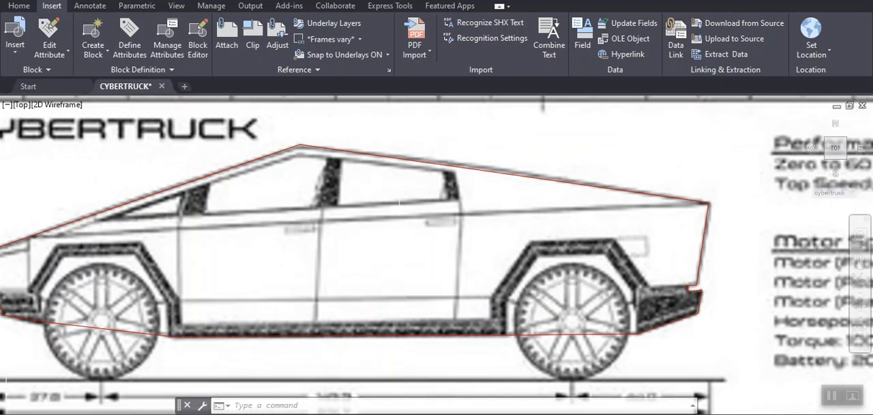
{"action": "middle_click_drag", "start_coordinate": [414, 183], "coordinate": [483, 203]}
{"action": "mouse_move", "coordinate": [398, 214]}
{"action": "middle_mouse_down"}
{"action": "mouse_move", "coordinate": [454, 225]}
{"action": "mouse_move", "coordinate": [447, 219]}
{"action": "middle_mouse_up"}
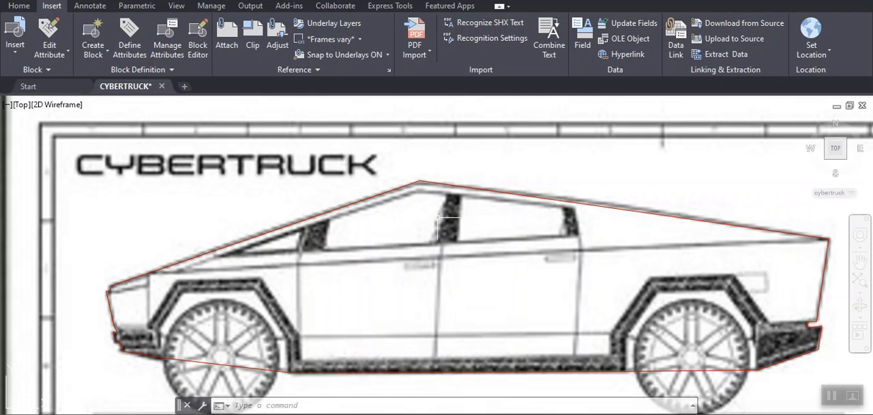
{"action": "type", "text": "3dpoly"}
{"action": "key", "text": "Return"}
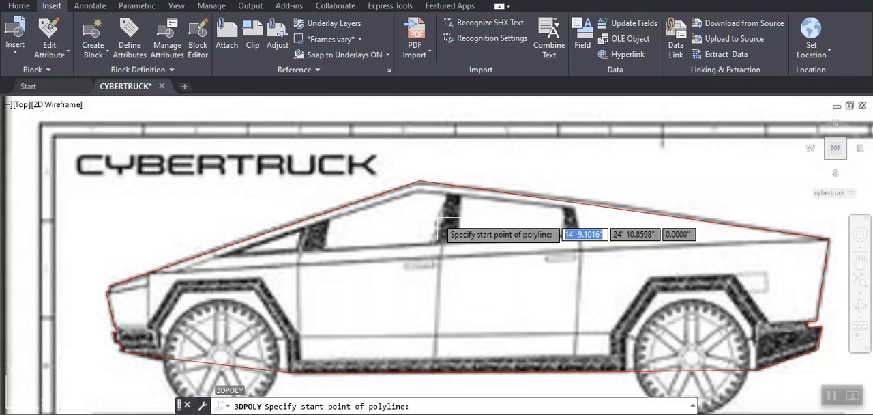
{"action": "scroll", "coordinate": [556, 232], "scroll_direction": "down", "scroll_amount": 2}
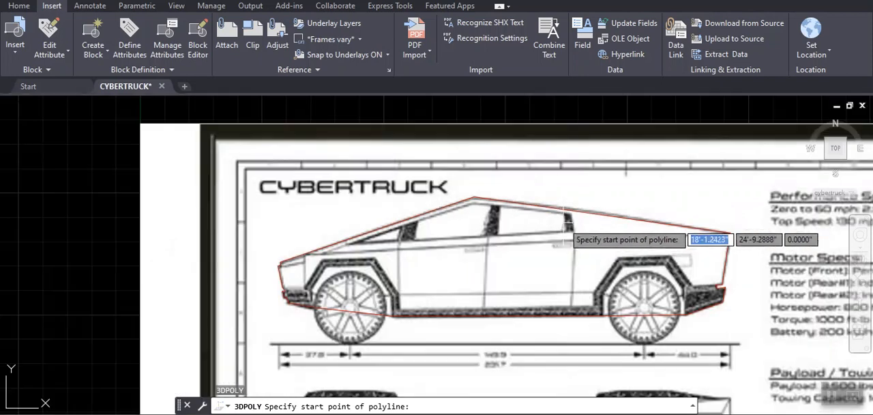
{"action": "scroll", "coordinate": [565, 239], "scroll_direction": "up", "scroll_amount": 5}
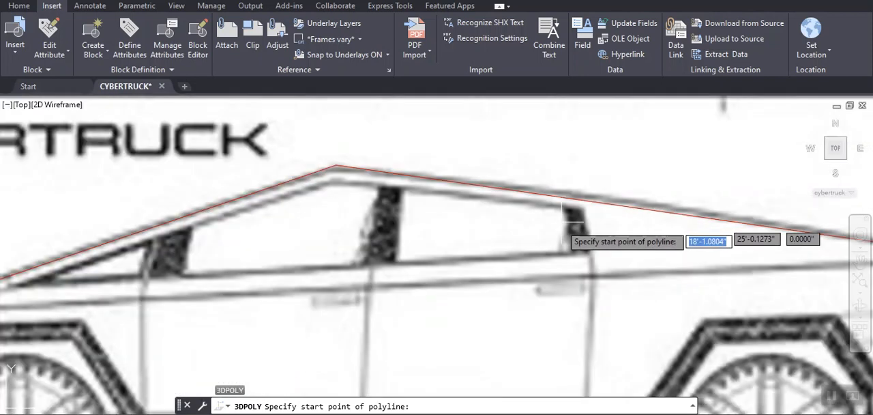
{"action": "left_click", "coordinate": [591, 253]}
{"action": "left_click", "coordinate": [583, 210]}
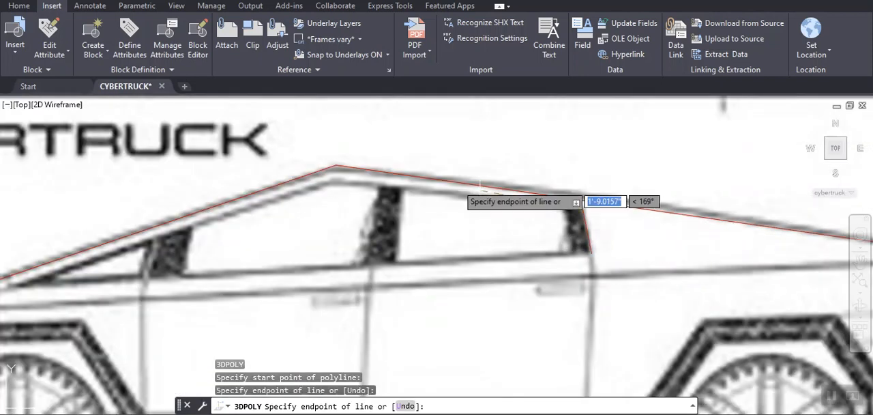
{"action": "left_click", "coordinate": [333, 167]}
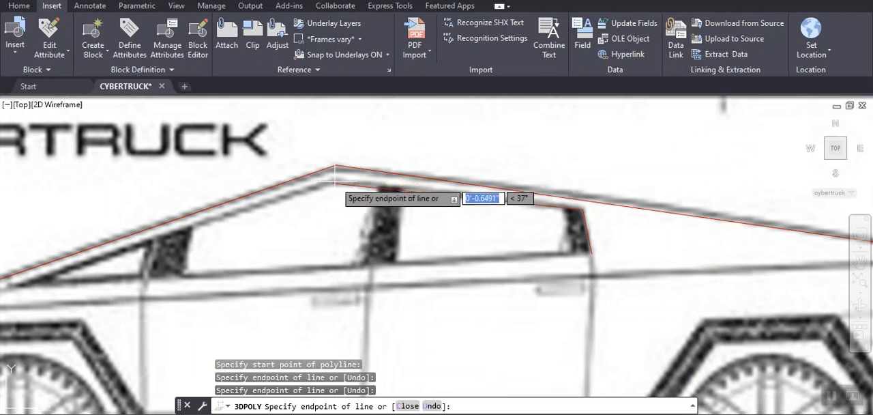
- Continue the window outline down its sloped upper edge, front edge and lower edge, and close the 3D polyline
{"action": "mouse_move", "coordinate": [142, 230]}
{"action": "middle_mouse_down"}
{"action": "mouse_move", "coordinate": [278, 200]}
{"action": "mouse_move", "coordinate": [350, 199]}
{"action": "middle_mouse_up"}
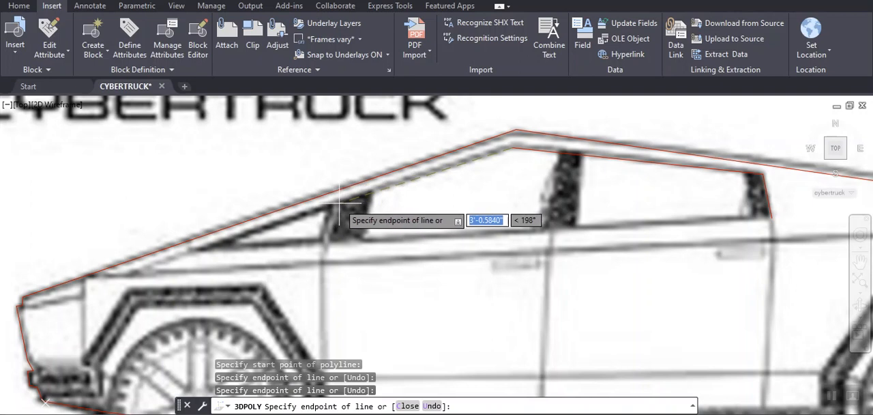
{"action": "left_click", "coordinate": [337, 202]}
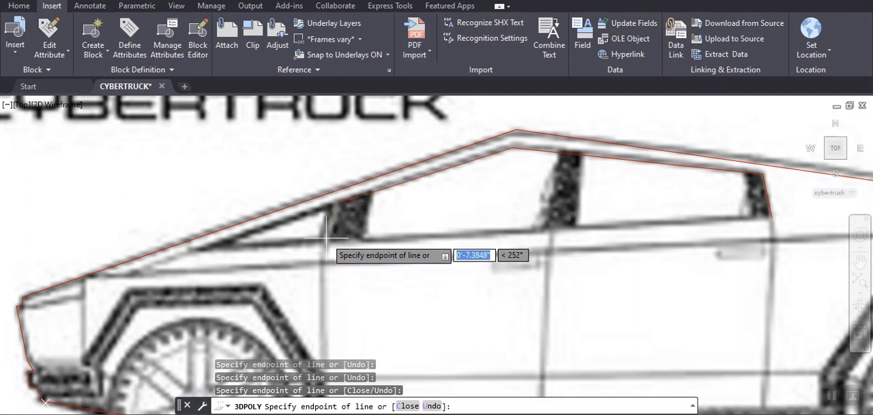
{"action": "left_click", "coordinate": [328, 240]}
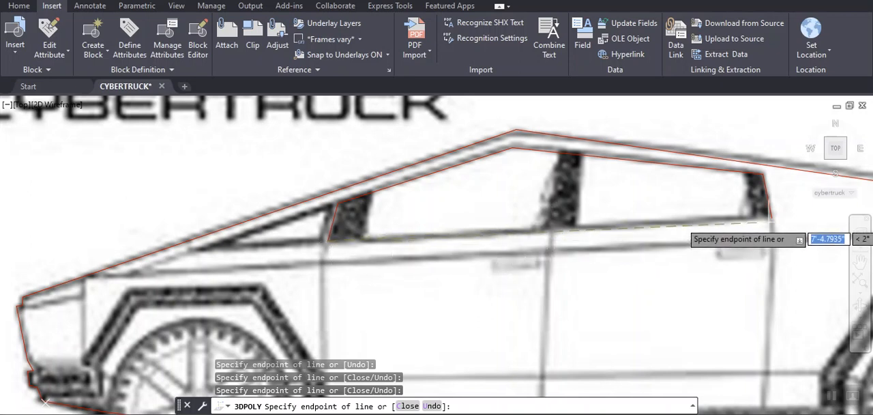
{"action": "left_click", "coordinate": [772, 219]}
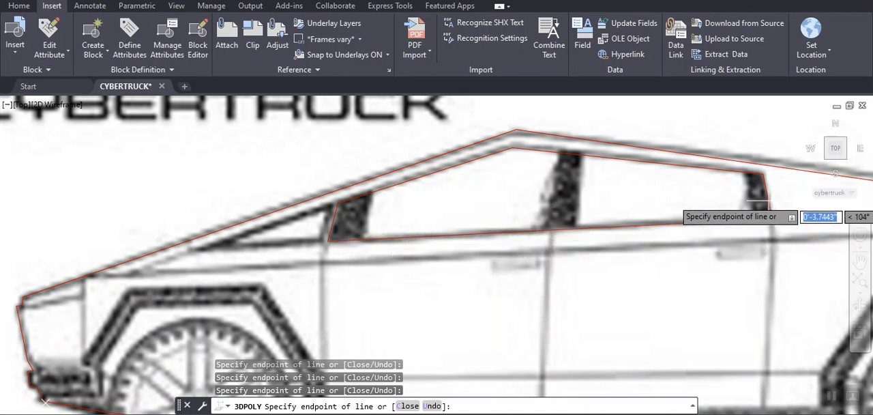
{"action": "type", "text": "C"}
{"action": "key", "text": "Return"}
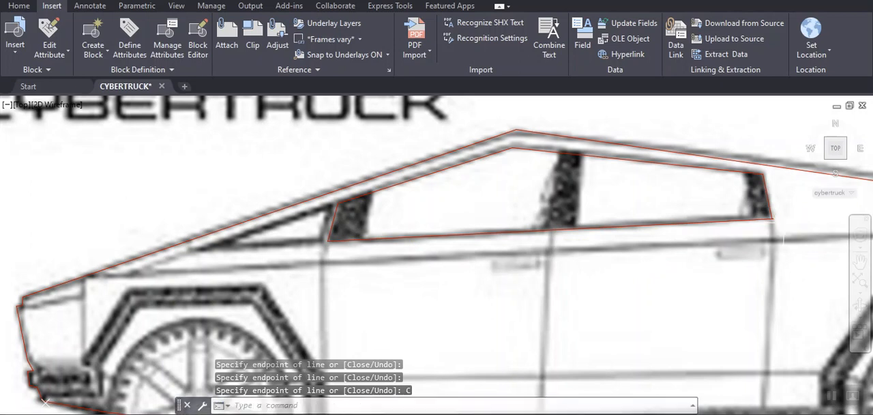
- Trace the small triangular quarter window ahead of the front pillar as a closed 3D polyline
{"action": "key", "text": "Return"}
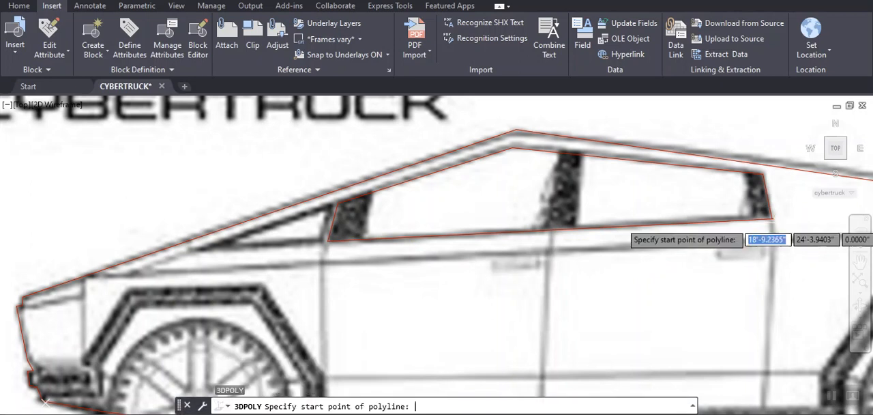
{"action": "left_click", "coordinate": [328, 204]}
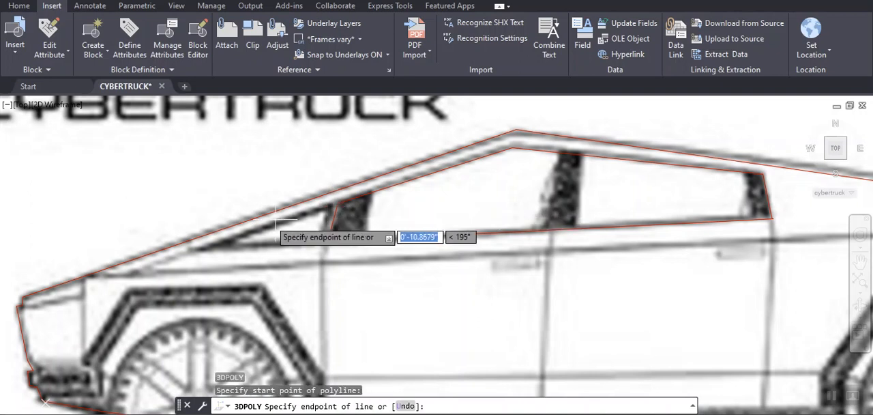
{"action": "left_click", "coordinate": [197, 249]}
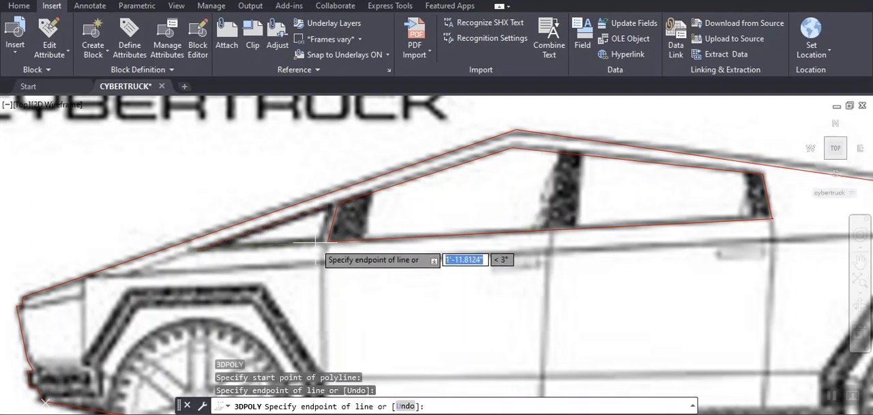
{"action": "left_click", "coordinate": [328, 240]}
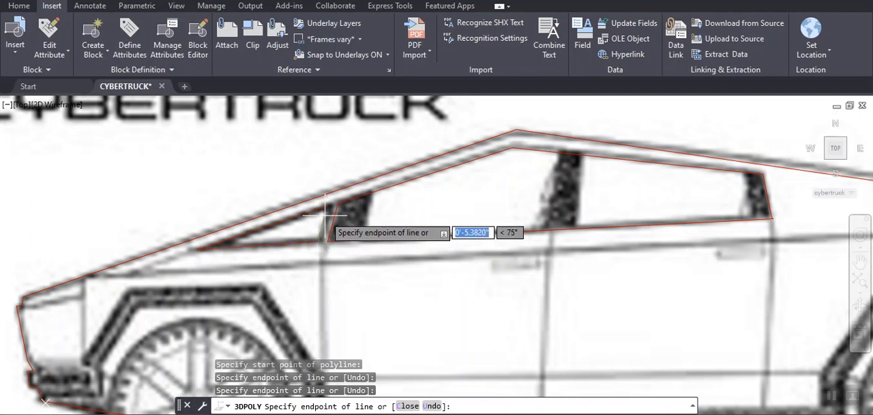
{"action": "type", "text": "C"}
{"action": "key", "text": "Return"}
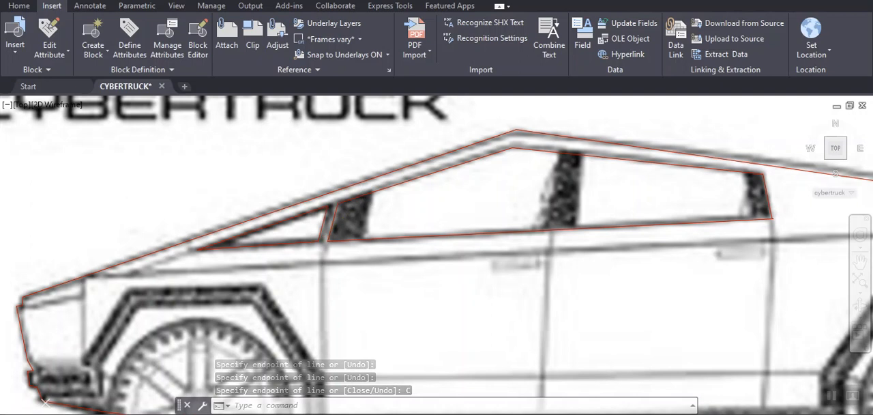
- Draw a polyline along the rear edge of the dark front pillar, from the window's upper edge to its lower edge
{"action": "type", "text": "PL"}
{"action": "key", "text": "Return"}
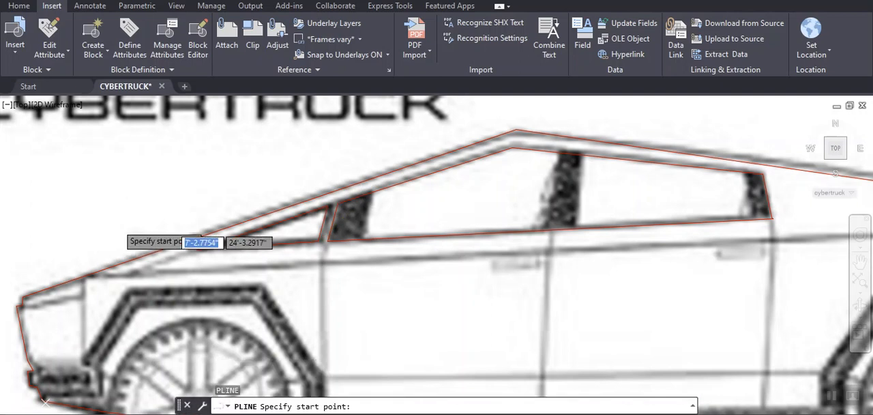
{"action": "left_click", "coordinate": [369, 194]}
{"action": "left_click", "coordinate": [366, 240]}
{"action": "key", "text": "Return"}
{"action": "key", "text": "Return"}
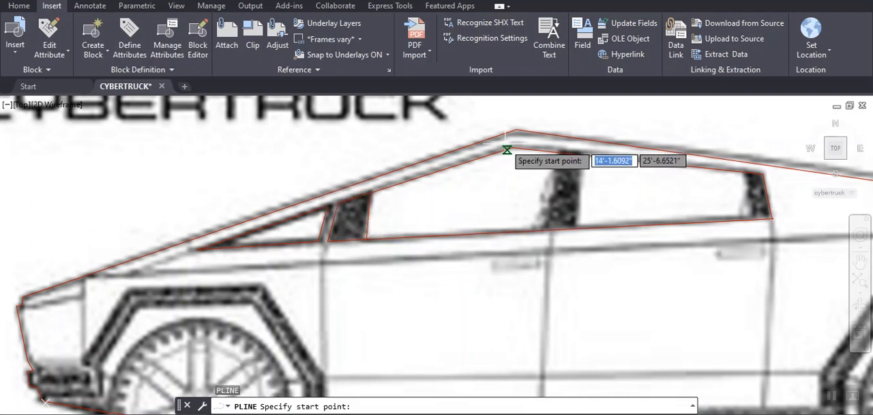
- Draw separate polylines along the front and rear edges of the dark center pillar between the side windows
{"action": "left_click", "coordinate": [558, 152]}
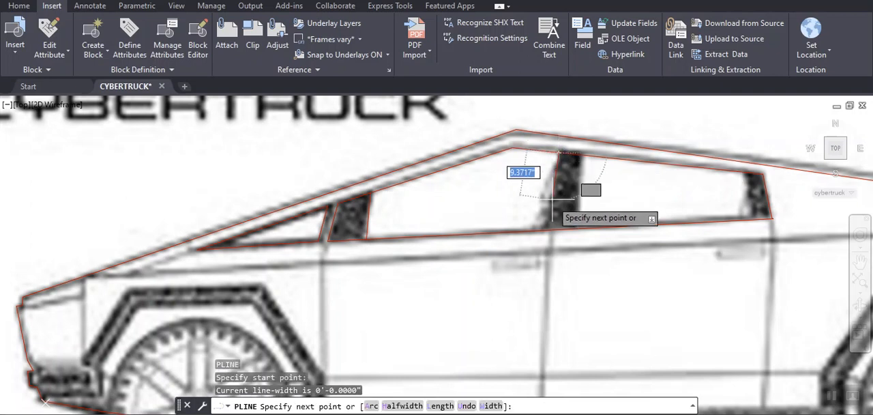
{"action": "left_click", "coordinate": [539, 230]}
{"action": "key", "text": "Return"}
{"action": "key", "text": "Return"}
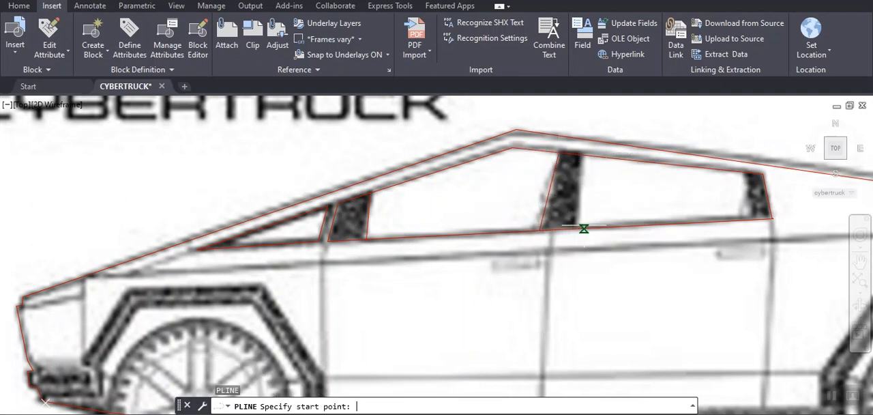
{"action": "left_click", "coordinate": [581, 155]}
{"action": "left_click", "coordinate": [575, 229]}
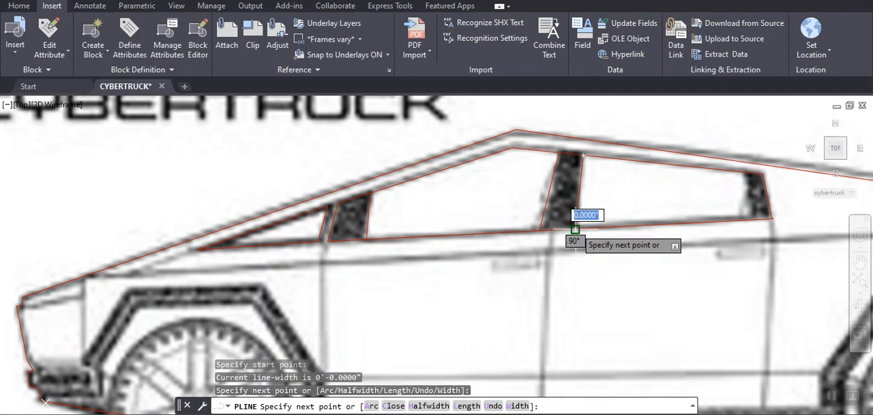
{"action": "key", "text": "Return"}
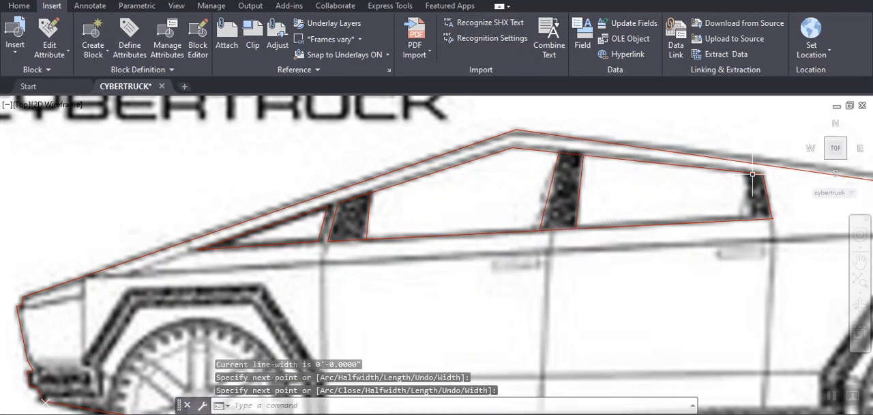
- Draw a polyline along the front edge of the dark rear pillar, from the window's upper edge to its lower edge
{"action": "key", "text": "Return"}
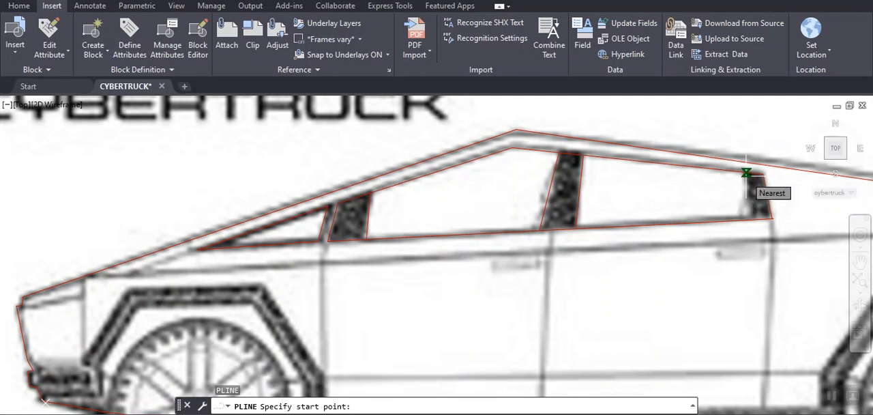
{"action": "left_click", "coordinate": [746, 173]}
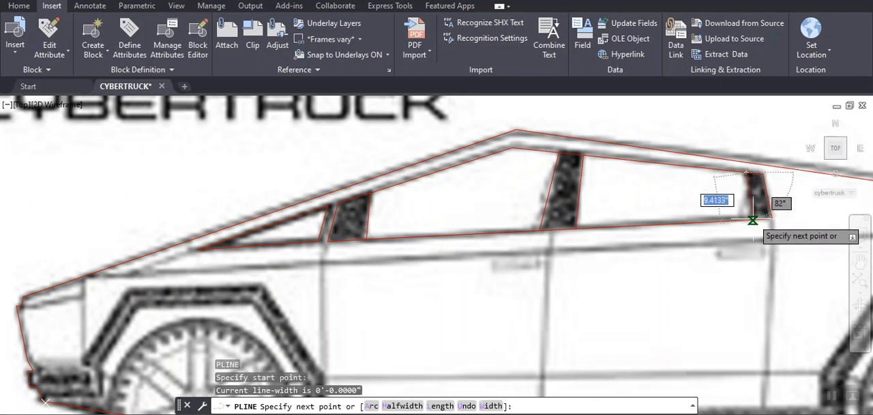
{"action": "left_click", "coordinate": [752, 219]}
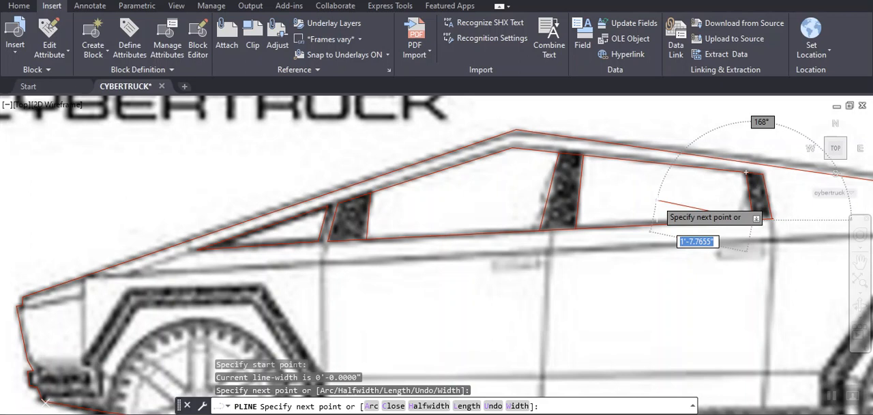
{"action": "key", "text": "Return"}
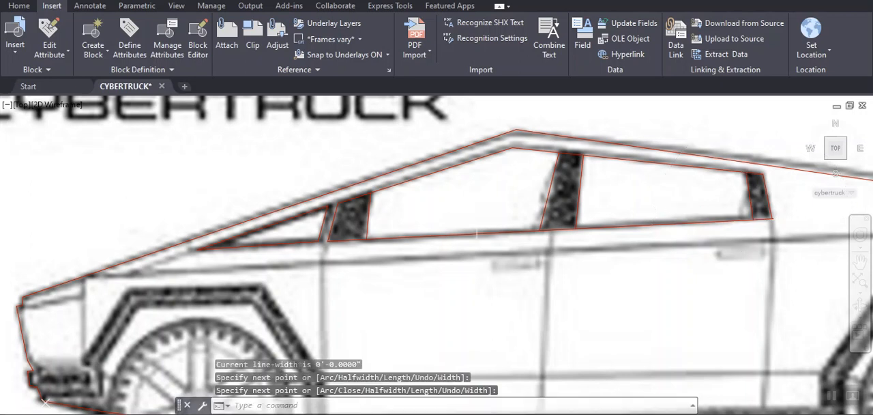
- Draw a polyline along the body's shoulder crease from the tail's upper corner to the hood edge above the front fender seam
{"action": "scroll", "coordinate": [500, 222], "scroll_direction": "down", "scroll_amount": 2}
{"action": "scroll", "coordinate": [354, 270], "scroll_direction": "down", "scroll_amount": 2}
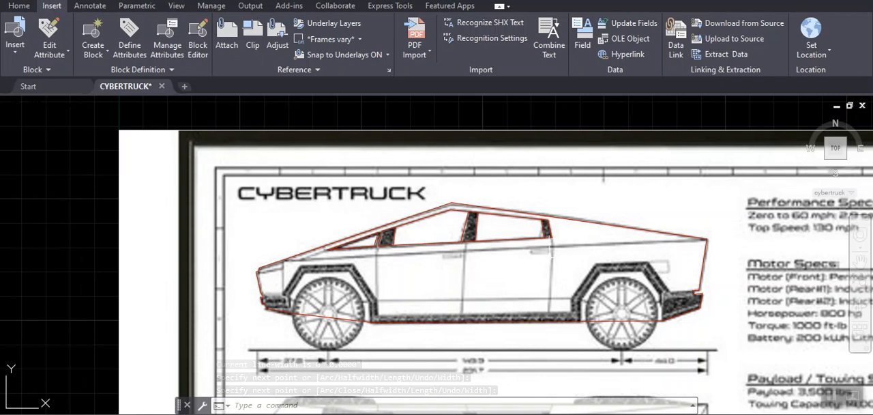
{"action": "type", "text": "pl"}
{"action": "key", "text": "Return"}
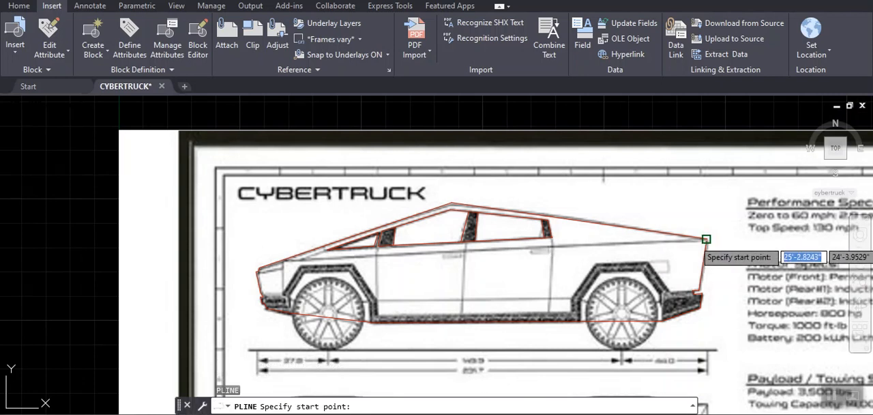
{"action": "left_click", "coordinate": [706, 240]}
{"action": "scroll", "coordinate": [273, 263], "scroll_direction": "down", "scroll_amount": 2}
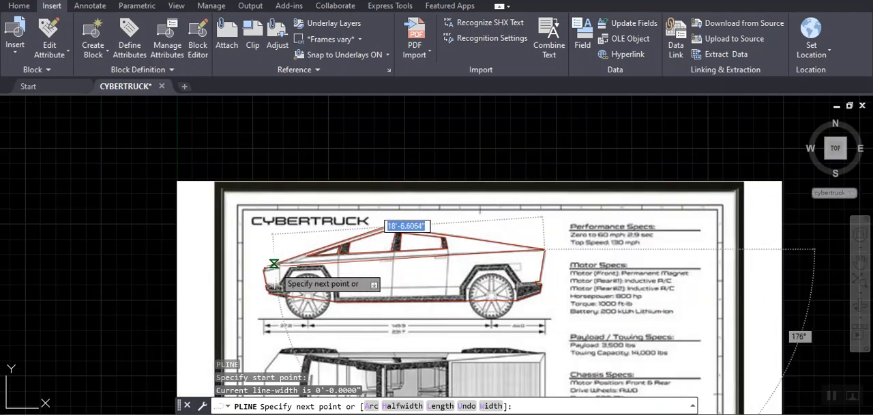
{"action": "scroll", "coordinate": [273, 263], "scroll_direction": "up", "scroll_amount": 5}
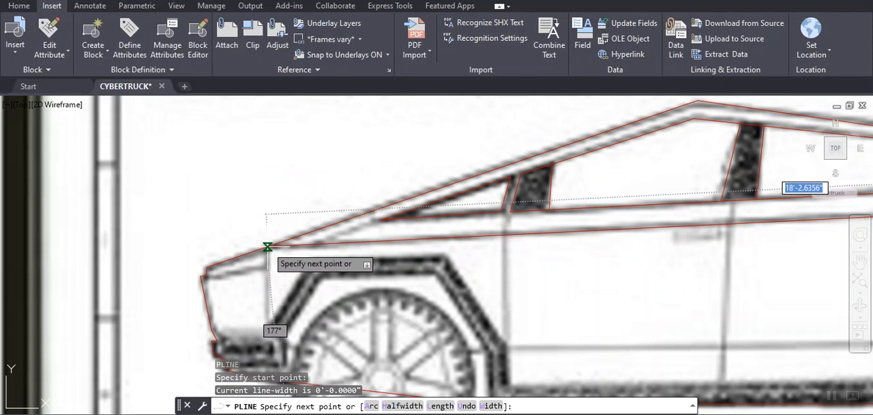
{"action": "left_click", "coordinate": [268, 247]}
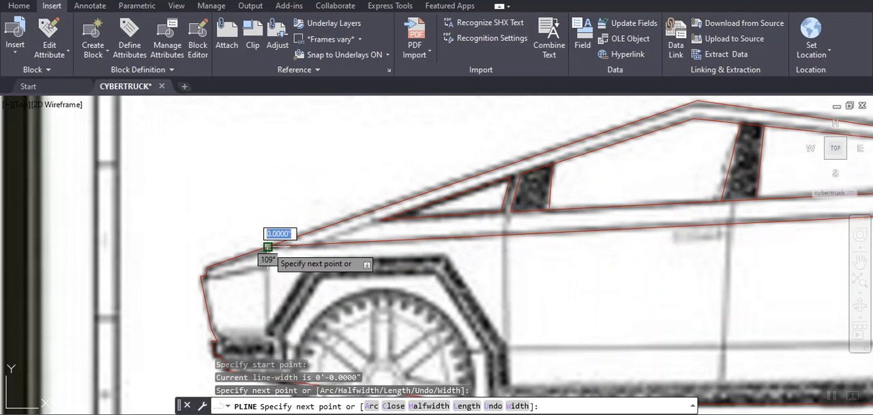
- Continue the polyline straight down the front fender seam to the dark wheel-arch trim and end it there
{"action": "left_click", "coordinate": [267, 331]}
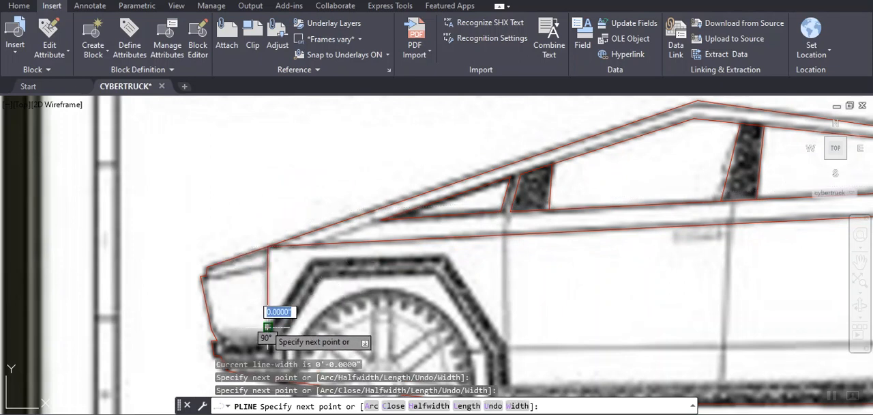
{"action": "scroll", "coordinate": [268, 340], "scroll_direction": "down", "scroll_amount": 5}
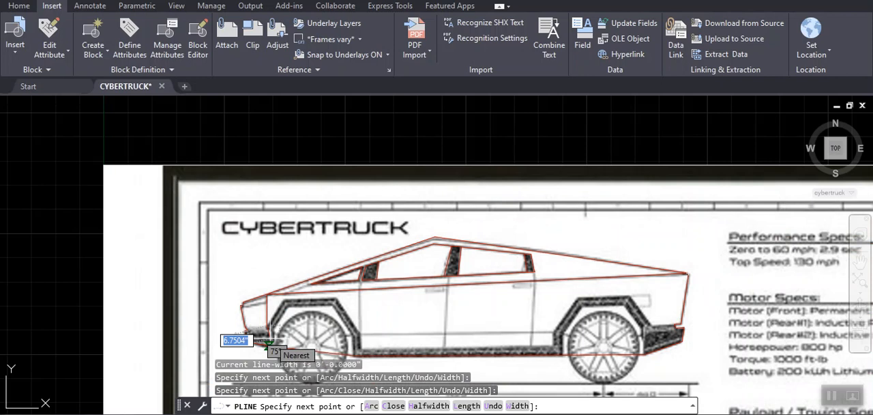
{"action": "scroll", "coordinate": [268, 345], "scroll_direction": "down", "scroll_amount": 2}
{"action": "scroll", "coordinate": [225, 327], "scroll_direction": "up", "scroll_amount": 6}
{"action": "middle_click_drag", "start_coordinate": [225, 327], "coordinate": [557, 129]}
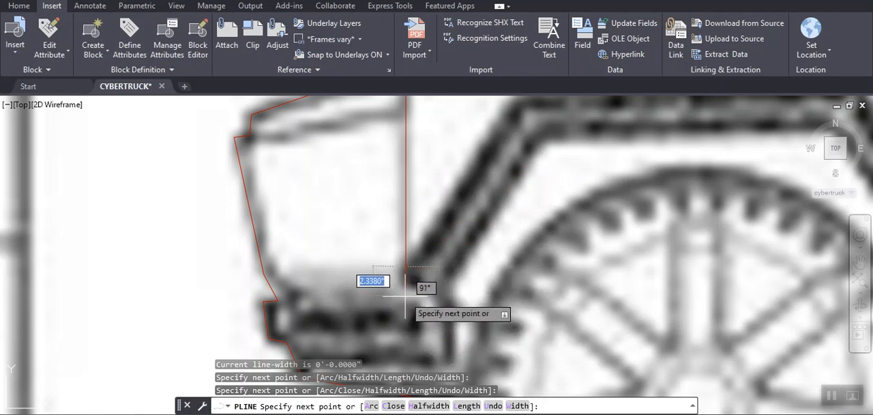
{"action": "key", "text": "Return"}
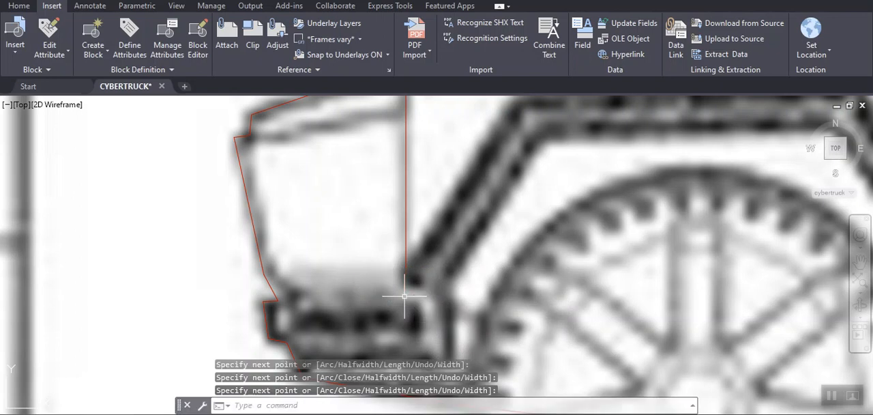
- Trace a new polyline from the front bumper trim's lower rear corner over the front wheel arch's outer edge, down towards the sill
{"action": "scroll", "coordinate": [409, 310], "scroll_direction": "down", "scroll_amount": 5}
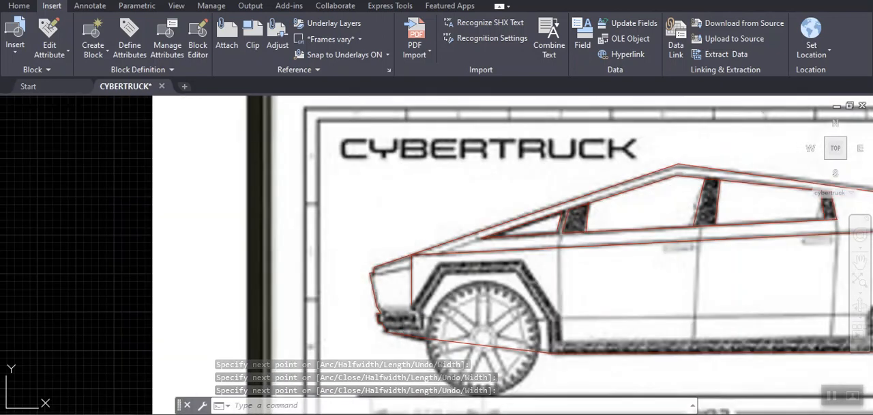
{"action": "scroll", "coordinate": [331, 334], "scroll_direction": "up", "scroll_amount": 3}
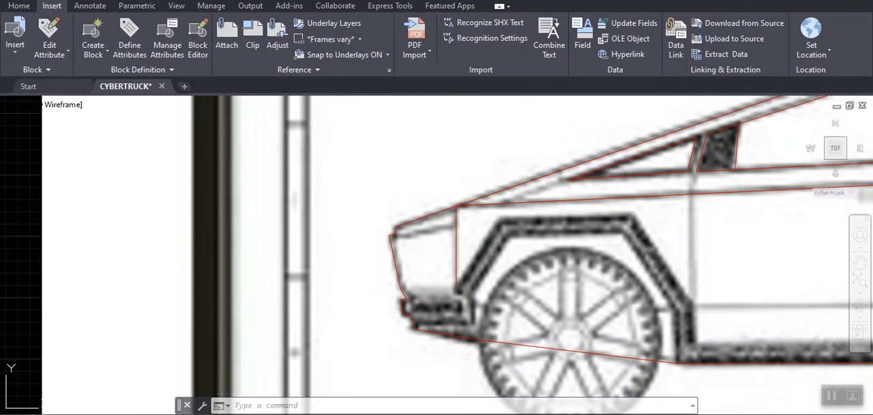
{"action": "scroll", "coordinate": [337, 335], "scroll_direction": "up", "scroll_amount": 2}
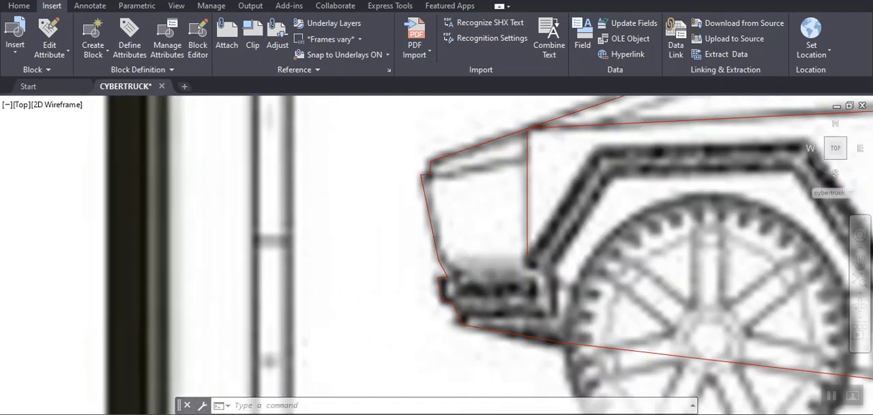
{"action": "type", "text": "pl"}
{"action": "key", "text": "Return"}
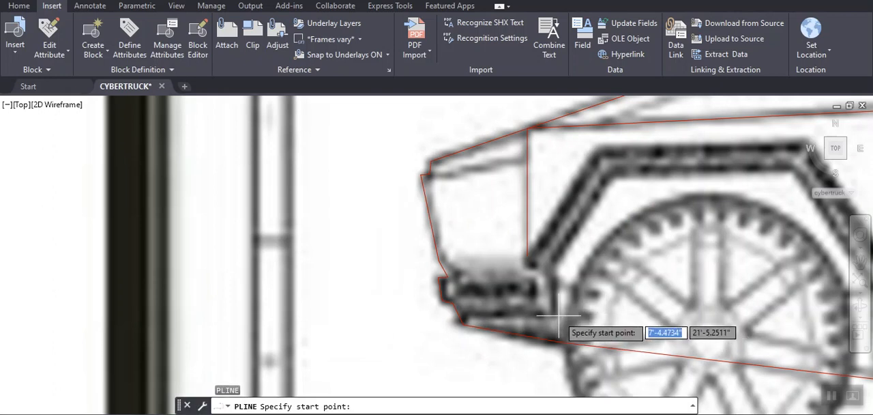
{"action": "left_click", "coordinate": [557, 314]}
{"action": "left_click", "coordinate": [527, 316]}
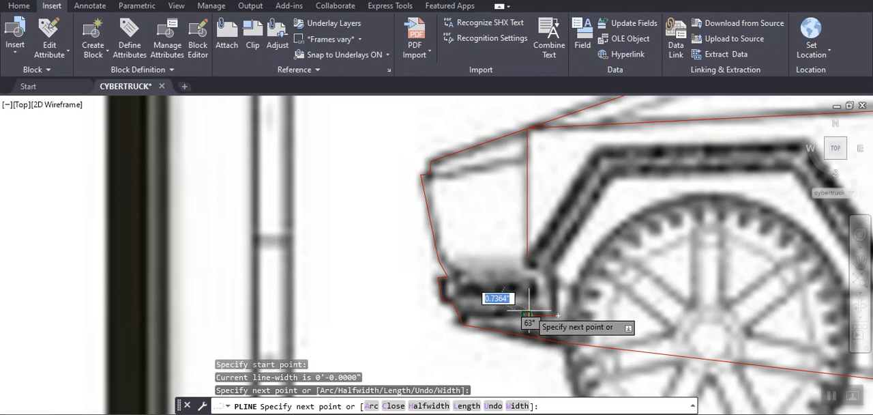
{"action": "left_click", "coordinate": [526, 255]}
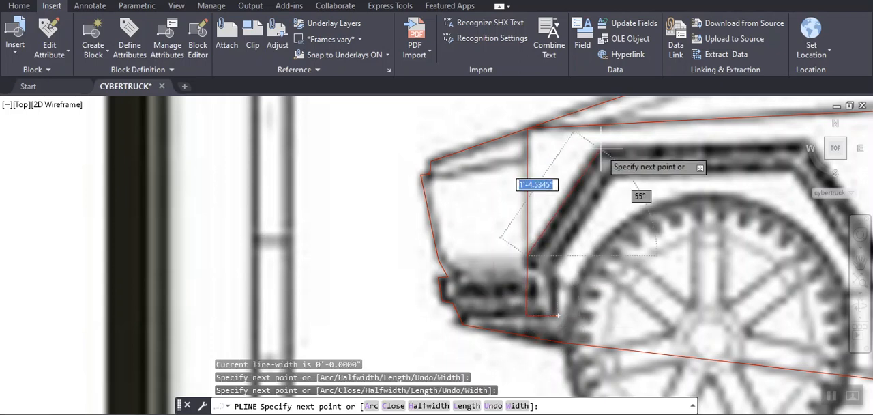
{"action": "left_click", "coordinate": [598, 152]}
{"action": "mouse_move", "coordinate": [823, 151]}
{"action": "middle_mouse_down"}
{"action": "mouse_move", "coordinate": [788, 141]}
{"action": "mouse_move", "coordinate": [494, 164]}
{"action": "middle_mouse_up"}
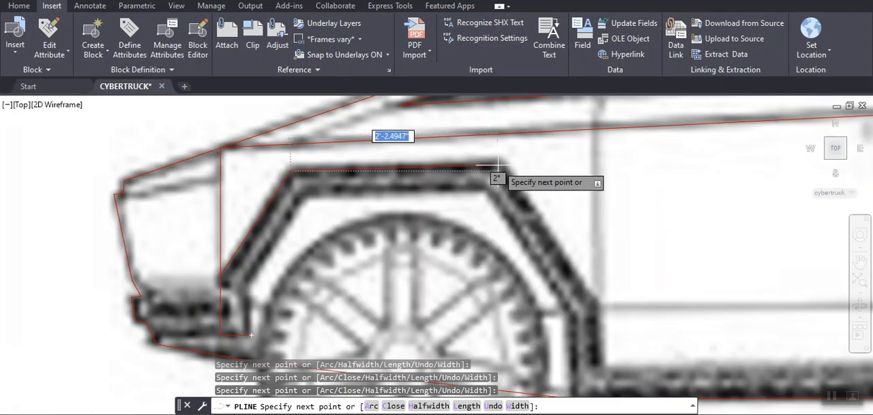
{"action": "left_click", "coordinate": [495, 164]}
{"action": "left_click", "coordinate": [595, 304]}
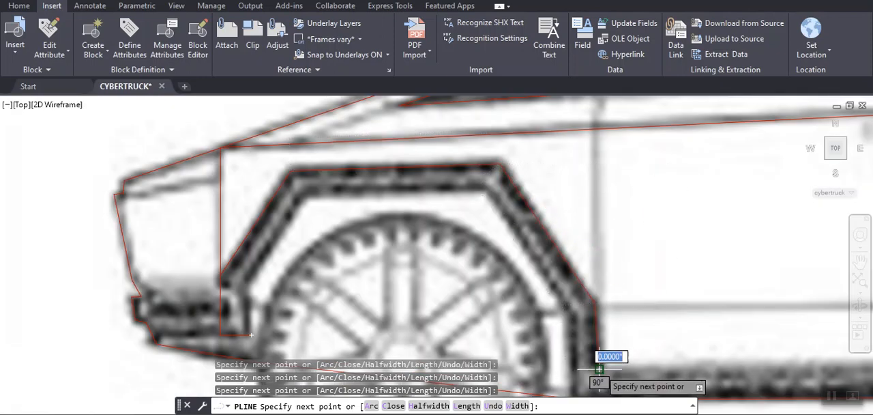
- Extend the polyline along the upper edge of the dark sill to the front foot of the rear wheel-arch trim
{"action": "scroll", "coordinate": [600, 367], "scroll_direction": "down", "scroll_amount": 5}
{"action": "mouse_move", "coordinate": [757, 351]}
{"action": "middle_mouse_down"}
{"action": "mouse_move", "coordinate": [434, 349]}
{"action": "mouse_move", "coordinate": [350, 340]}
{"action": "mouse_move", "coordinate": [389, 253]}
{"action": "middle_mouse_up"}
{"action": "scroll", "coordinate": [391, 273], "scroll_direction": "up", "scroll_amount": 4}
{"action": "scroll", "coordinate": [385, 303], "scroll_direction": "up", "scroll_amount": 3}
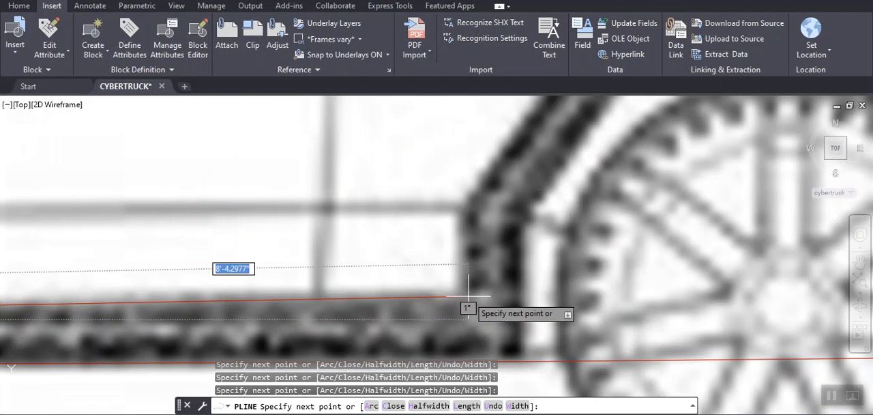
{"action": "left_click", "coordinate": [468, 295]}
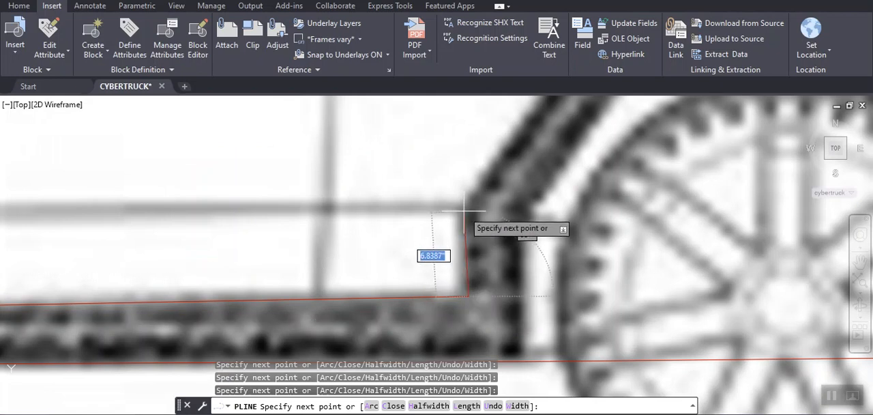
- Continue the polyline up and over the outer edge of the rear wheel-arch trim to the top of the dark rear bumper
{"action": "scroll", "coordinate": [474, 198], "scroll_direction": "down", "scroll_amount": 5}
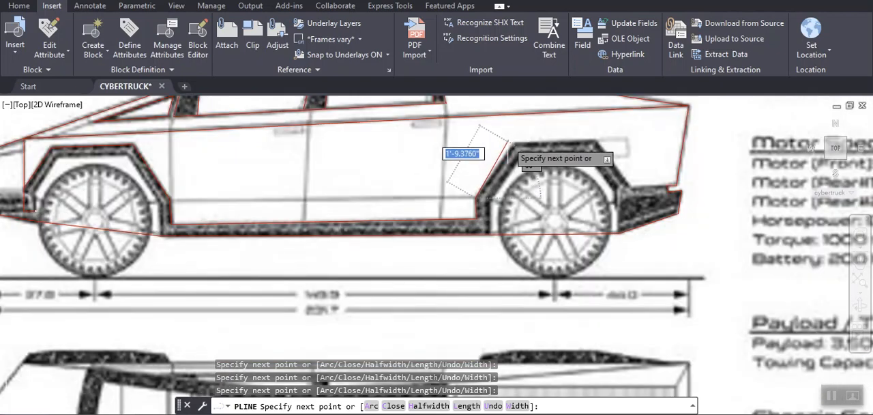
{"action": "left_click", "coordinate": [513, 144]}
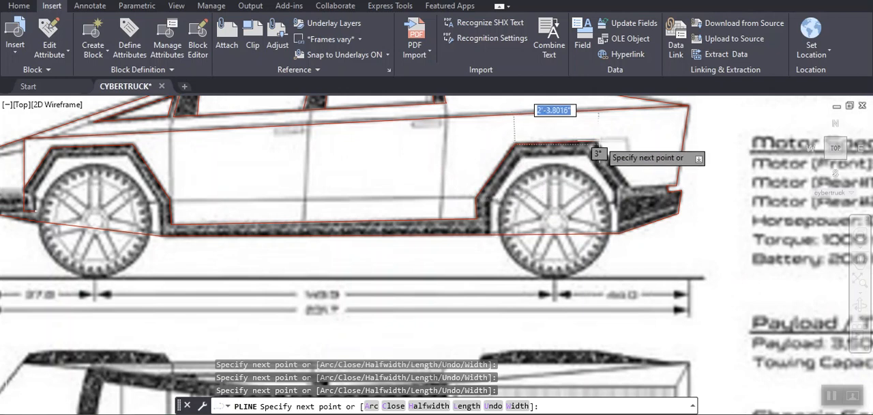
{"action": "left_click", "coordinate": [594, 144]}
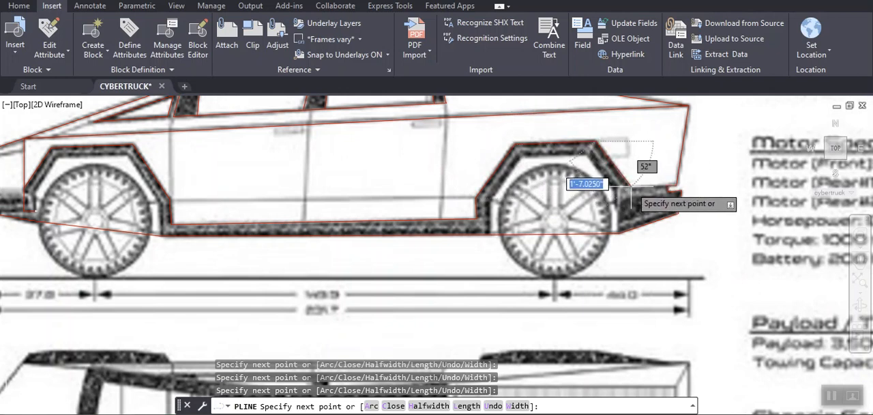
{"action": "scroll", "coordinate": [626, 195], "scroll_direction": "down", "scroll_amount": 3}
{"action": "scroll", "coordinate": [627, 197], "scroll_direction": "up", "scroll_amount": 5}
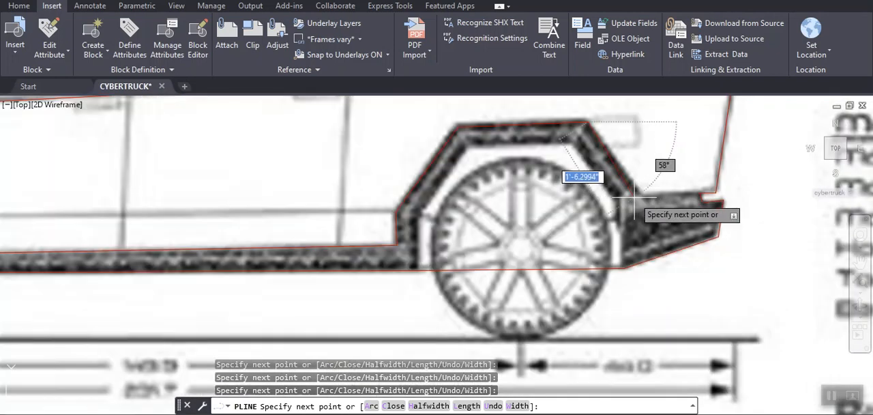
{"action": "left_click", "coordinate": [639, 198]}
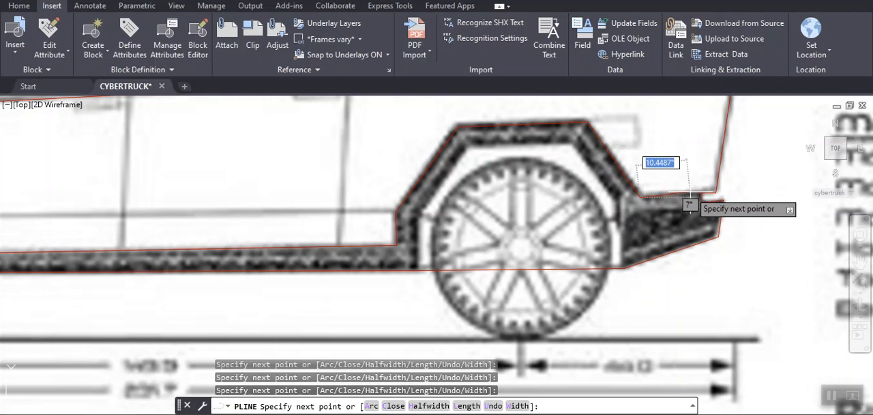
{"action": "left_click", "coordinate": [645, 204]}
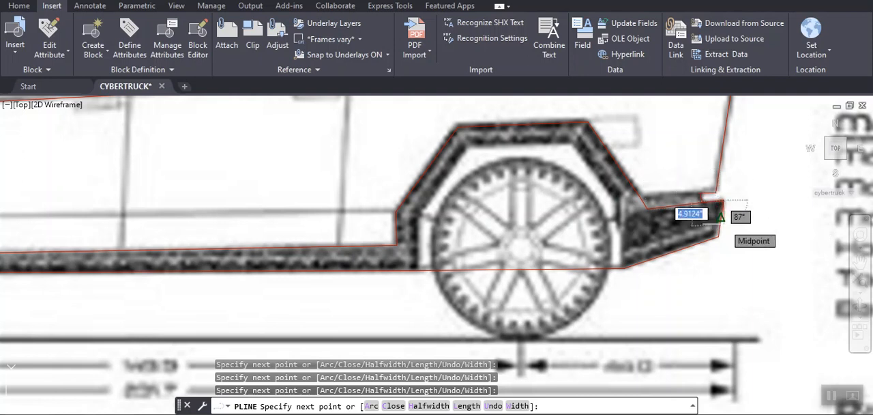
- Trace the polyline around the dark rear bumper's rear end and underside, back up to the rear wheel arch's inner edge
{"action": "left_click", "coordinate": [717, 236]}
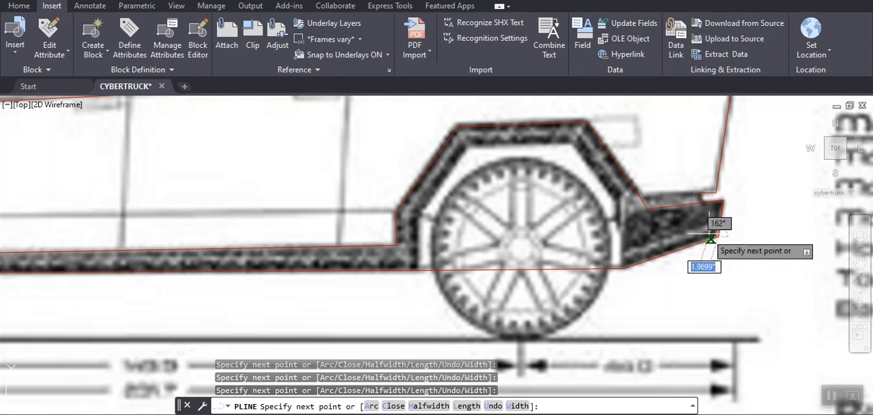
{"action": "left_click", "coordinate": [620, 246]}
{"action": "left_click", "coordinate": [617, 201]}
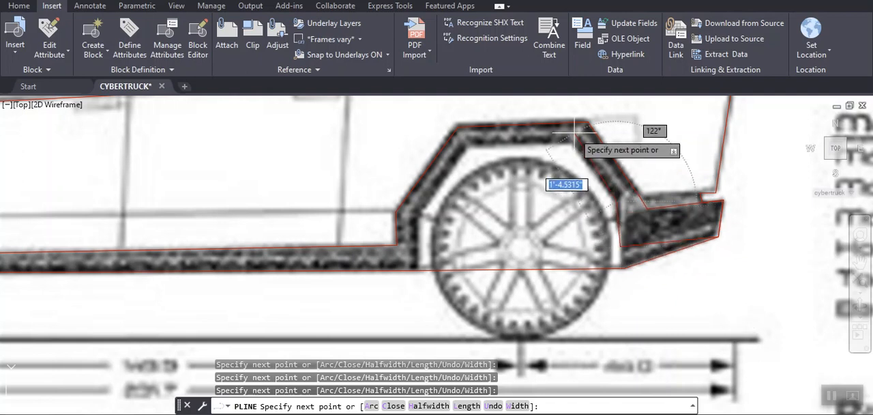
- Continue the polyline along the rear wheel arch's inner edge and the sill's lower edge to the corner behind the front wheel
{"action": "left_click", "coordinate": [573, 142]}
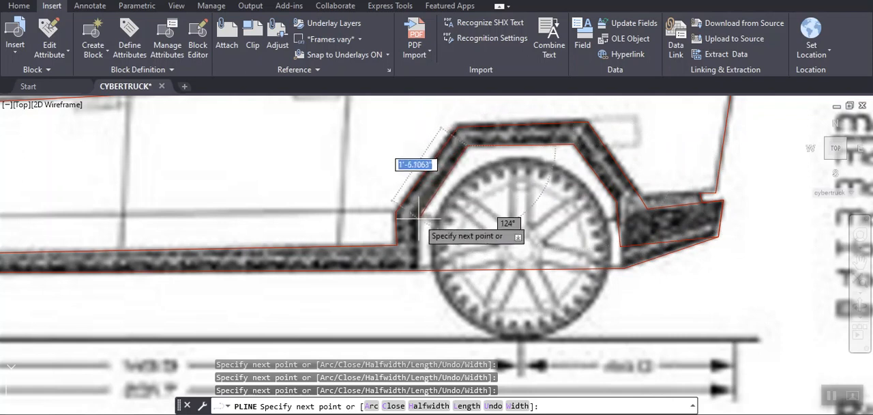
{"action": "left_click", "coordinate": [419, 270]}
{"action": "scroll", "coordinate": [312, 276], "scroll_direction": "down", "scroll_amount": 4}
{"action": "middle_click_drag", "start_coordinate": [275, 270], "coordinate": [632, 271]}
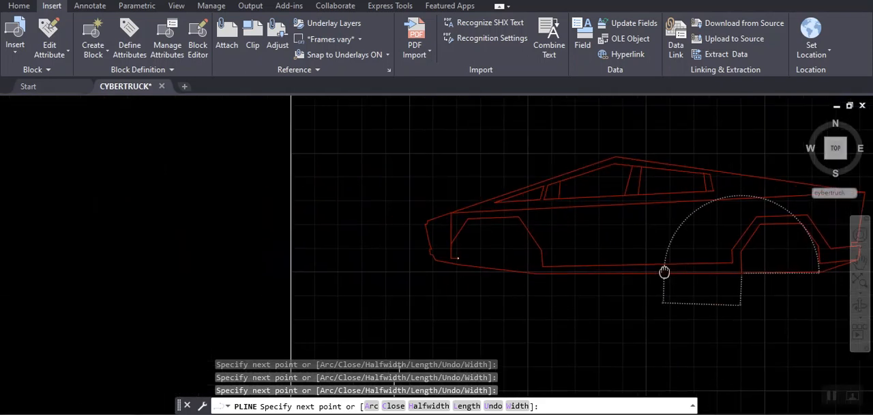
{"action": "scroll", "coordinate": [549, 279], "scroll_direction": "up", "scroll_amount": 5}
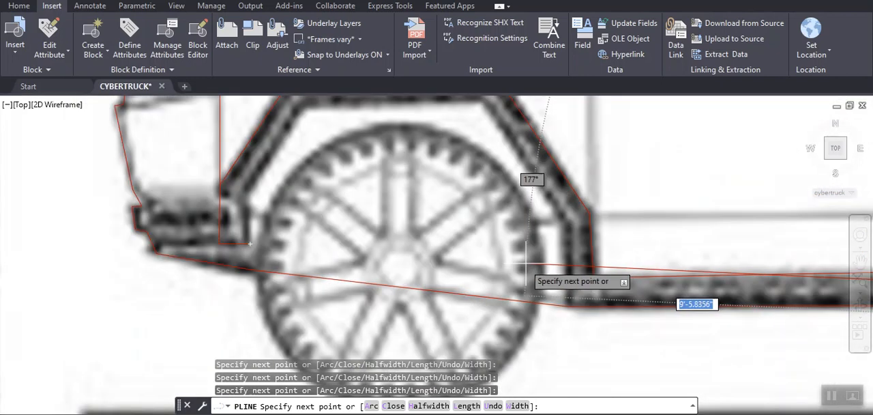
{"action": "left_click", "coordinate": [568, 306]}
- Trace the inner edge of the front wheel-arch trim back to the polyline's starting point and end the polyline
{"action": "left_click", "coordinate": [566, 222]}
{"action": "middle_click_drag", "start_coordinate": [507, 156], "coordinate": [523, 274]}
{"action": "left_click", "coordinate": [496, 220]}
{"action": "left_click", "coordinate": [329, 223]}
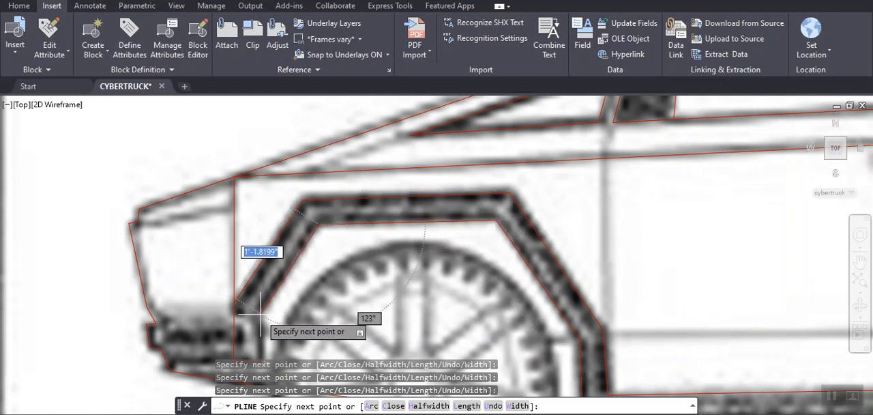
{"action": "scroll", "coordinate": [260, 314], "scroll_direction": "down", "scroll_amount": 5}
{"action": "scroll", "coordinate": [292, 197], "scroll_direction": "up", "scroll_amount": 8}
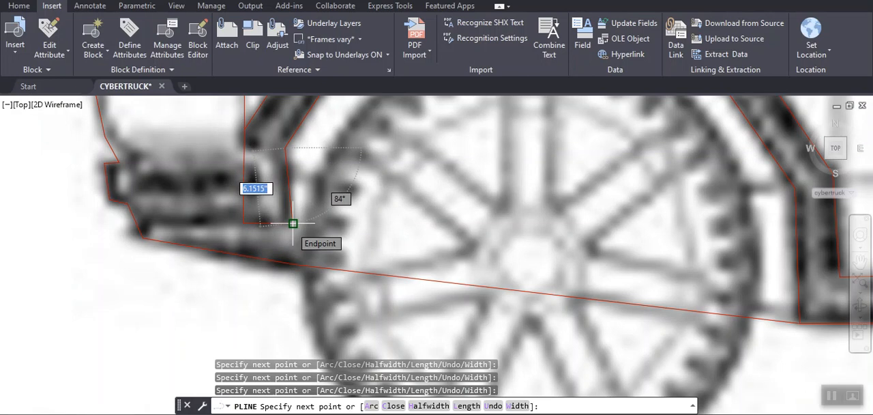
{"action": "key", "text": "Return"}
{"action": "scroll", "coordinate": [289, 226], "scroll_direction": "down", "scroll_amount": 2}
{"action": "scroll", "coordinate": [372, 157], "scroll_direction": "down", "scroll_amount": 4}
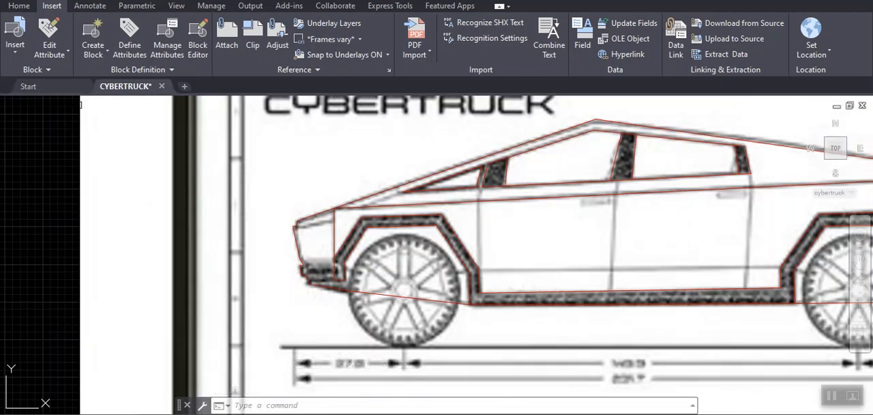
{"action": "scroll", "coordinate": [542, 241], "scroll_direction": "down", "scroll_amount": 2}
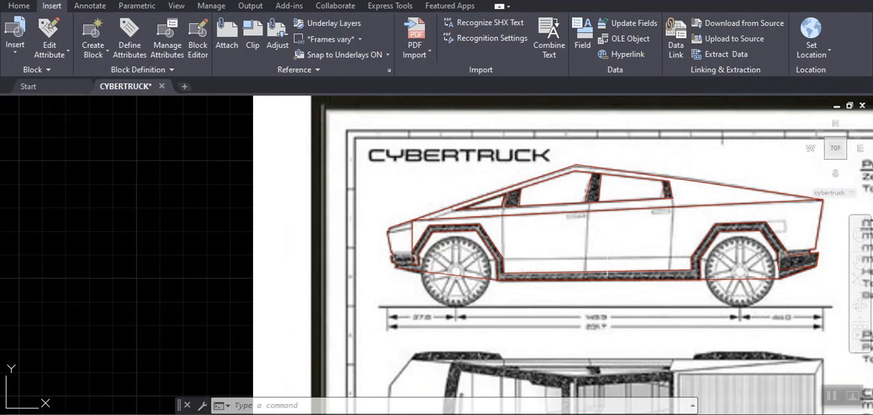
{"action": "scroll", "coordinate": [729, 177], "scroll_direction": "up", "scroll_amount": 4}
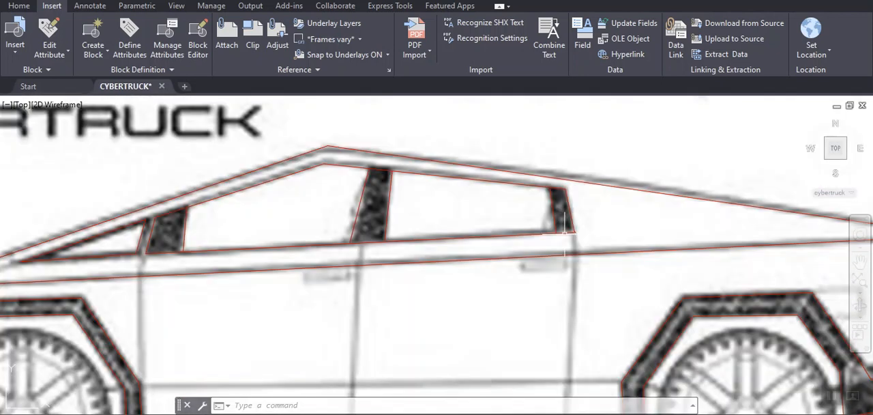
- Start a polyline at the rear pillar's upper rear corner and trace its rear edge down to the window line
{"action": "type", "text": "pl"}
{"action": "key", "text": "Return"}
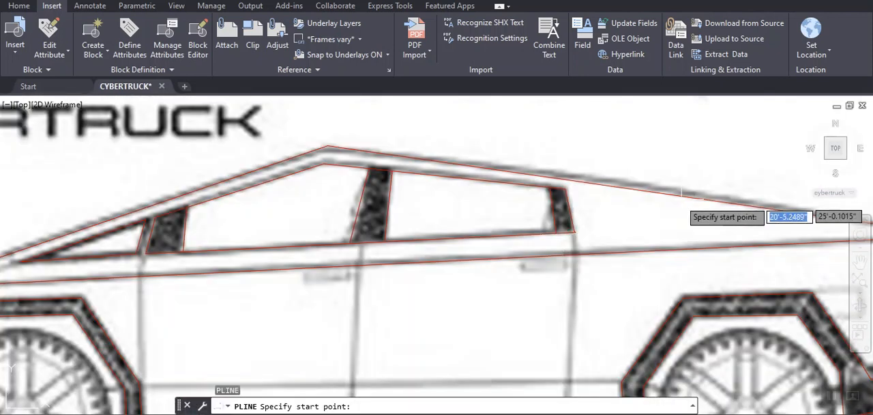
{"action": "left_click", "coordinate": [566, 199]}
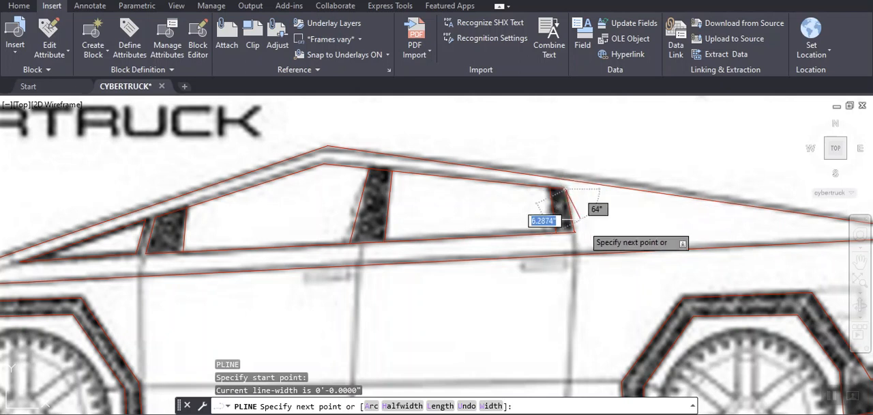
{"action": "scroll", "coordinate": [575, 244], "scroll_direction": "down", "scroll_amount": 2}
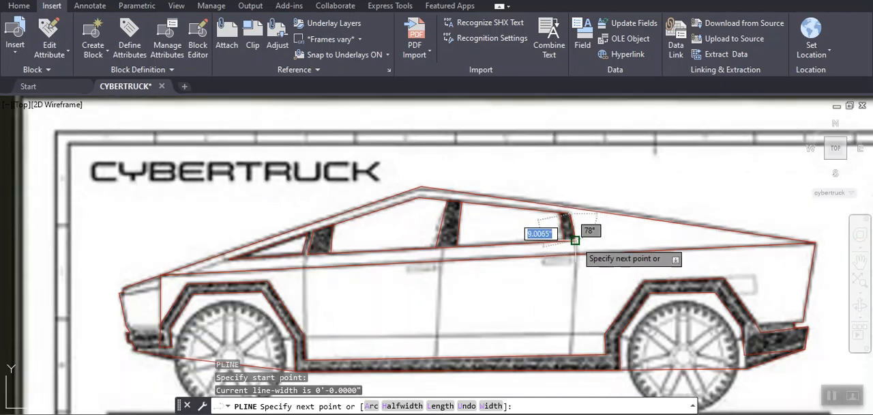
{"action": "scroll", "coordinate": [574, 242], "scroll_direction": "down", "scroll_amount": 3}
{"action": "scroll", "coordinate": [566, 266], "scroll_direction": "up", "scroll_amount": 9}
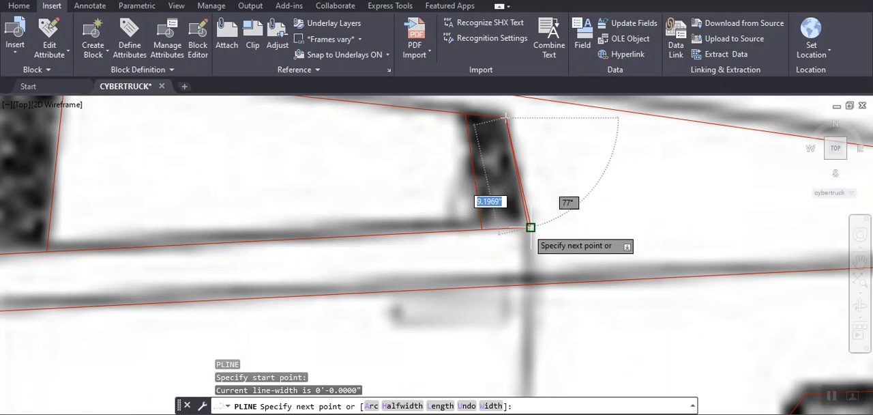
{"action": "scroll", "coordinate": [531, 227], "scroll_direction": "up", "scroll_amount": 4}
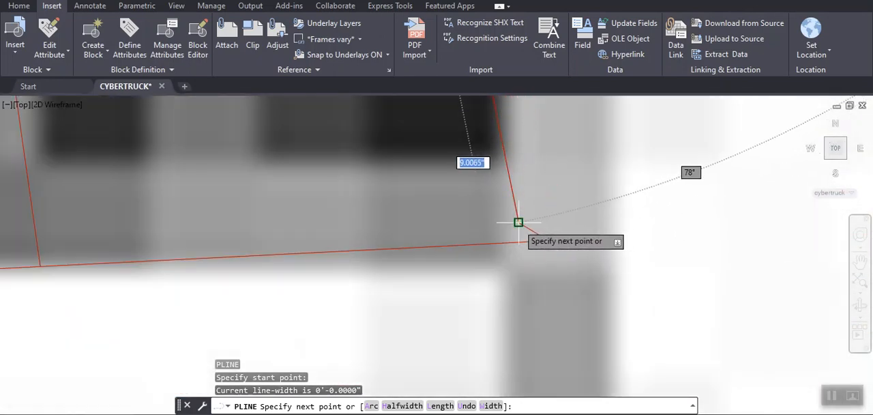
{"action": "left_click", "coordinate": [518, 222]}
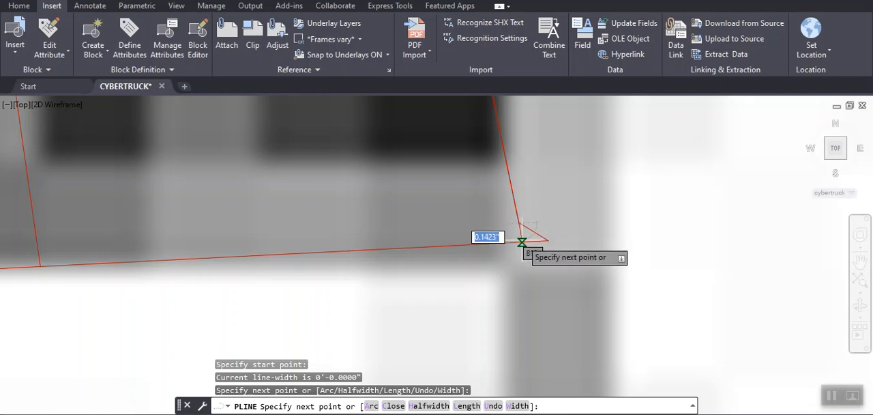
{"action": "left_click", "coordinate": [522, 242]}
- Continue the polyline across the body line and down the rear door's rear seam to the sill's upper edge
{"action": "scroll", "coordinate": [528, 262], "scroll_direction": "down", "scroll_amount": 2}
{"action": "middle_click_drag", "start_coordinate": [529, 263], "coordinate": [573, 145]}
{"action": "scroll", "coordinate": [580, 249], "scroll_direction": "up", "scroll_amount": 4}
{"action": "scroll", "coordinate": [579, 249], "scroll_direction": "down", "scroll_amount": 11}
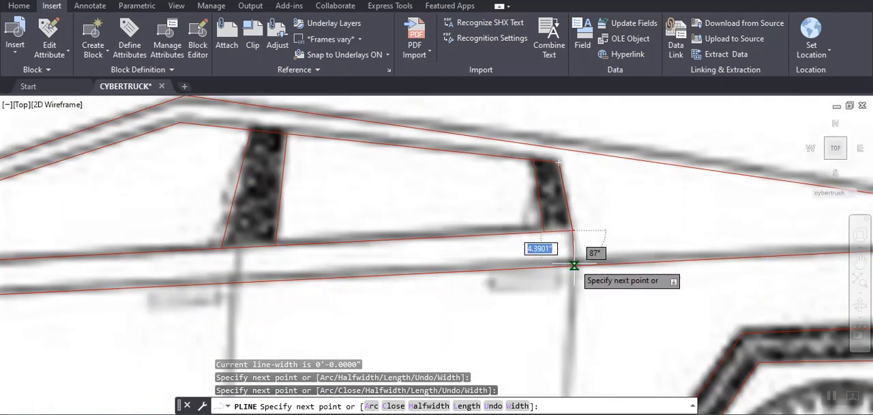
{"action": "left_click", "coordinate": [574, 265]}
{"action": "scroll", "coordinate": [565, 293], "scroll_direction": "up", "scroll_amount": 4}
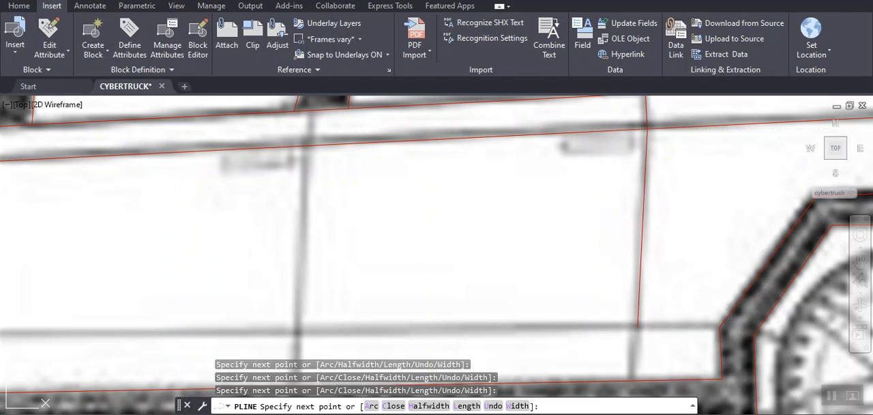
{"action": "left_click", "coordinate": [639, 326]}
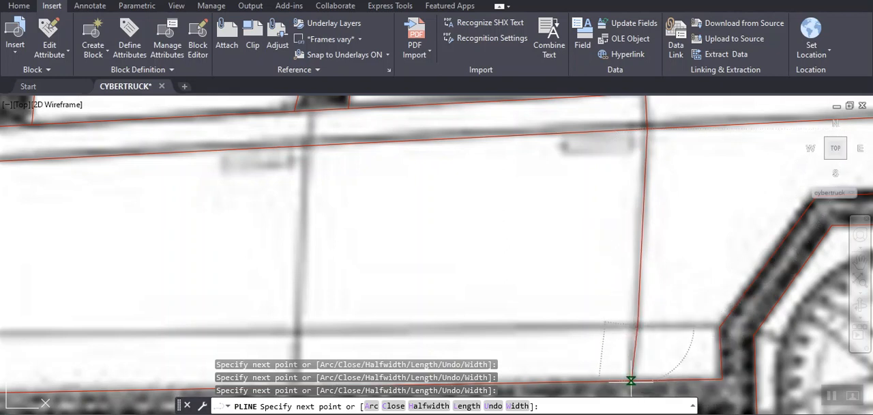
- Trace along the sill and up the seam between the doors, return along the window line to the rear pillar, and end the polyline
{"action": "scroll", "coordinate": [582, 341], "scroll_direction": "down", "scroll_amount": 5}
{"action": "scroll", "coordinate": [681, 142], "scroll_direction": "up", "scroll_amount": 5}
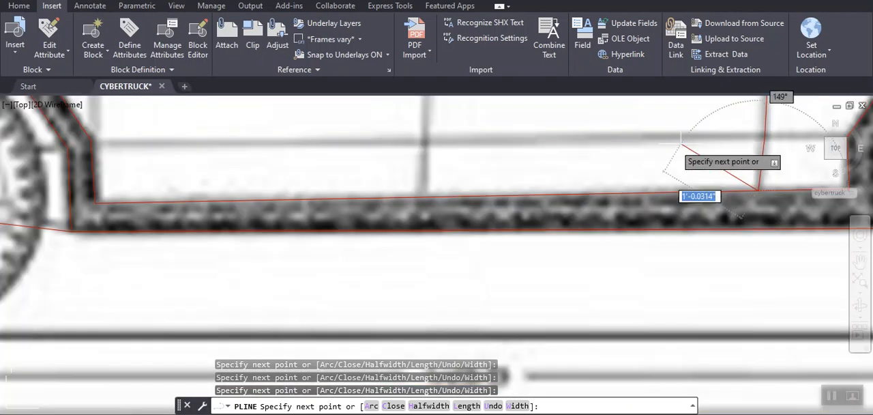
{"action": "left_click", "coordinate": [425, 197]}
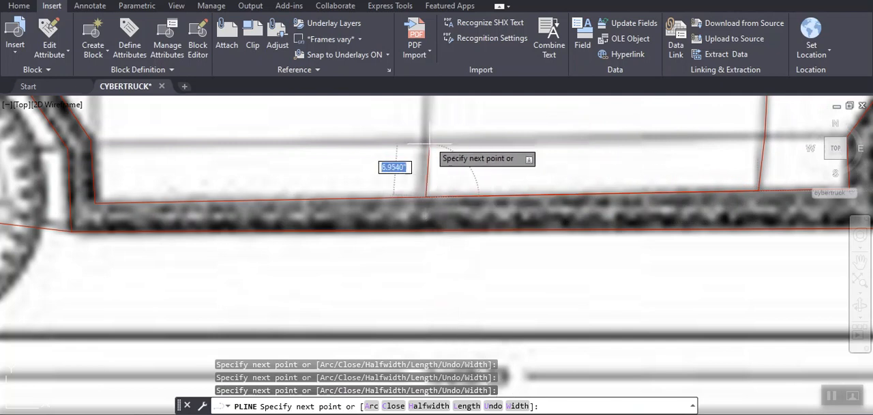
{"action": "mouse_move", "coordinate": [437, 137]}
{"action": "middle_mouse_down"}
{"action": "mouse_move", "coordinate": [386, 284]}
{"action": "mouse_move", "coordinate": [387, 310]}
{"action": "middle_mouse_up"}
{"action": "middle_click_drag", "start_coordinate": [407, 158], "coordinate": [400, 267]}
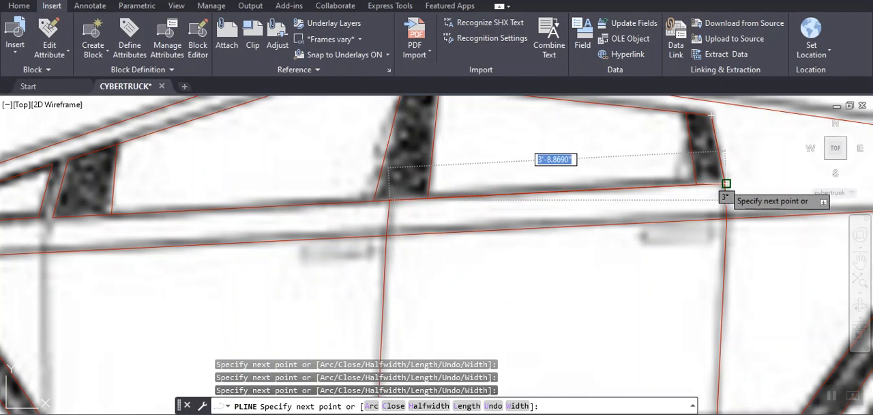
{"action": "left_click", "coordinate": [724, 183]}
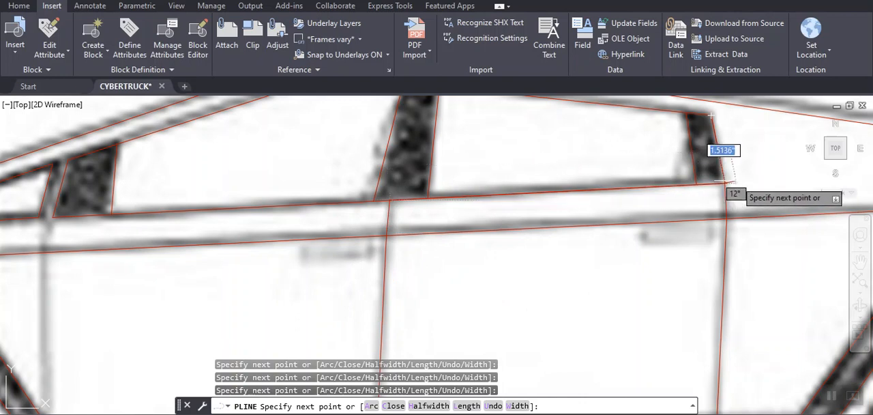
{"action": "key", "text": "Return"}
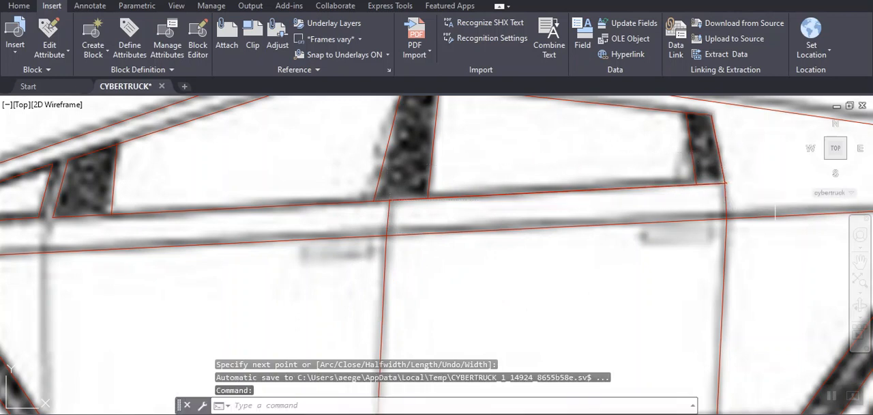
- Stretch the overshooting polyline vertex at the rear pillar's lower corner onto the top of the rear door seam
{"action": "scroll", "coordinate": [760, 213], "scroll_direction": "up", "scroll_amount": 5}
{"action": "scroll", "coordinate": [615, 167], "scroll_direction": "up", "scroll_amount": 2}
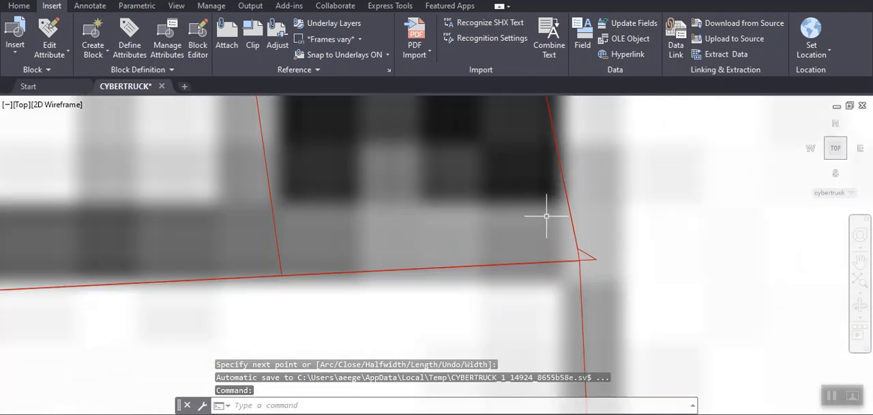
{"action": "left_click", "coordinate": [588, 255]}
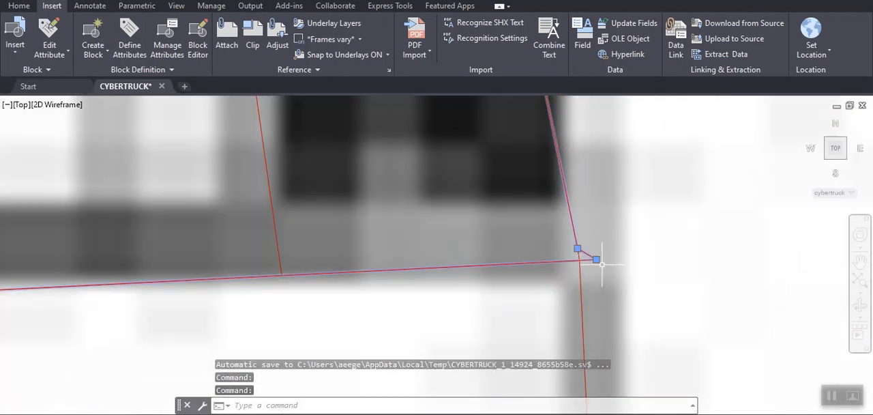
{"action": "left_click", "coordinate": [596, 260]}
{"action": "left_click", "coordinate": [578, 261]}
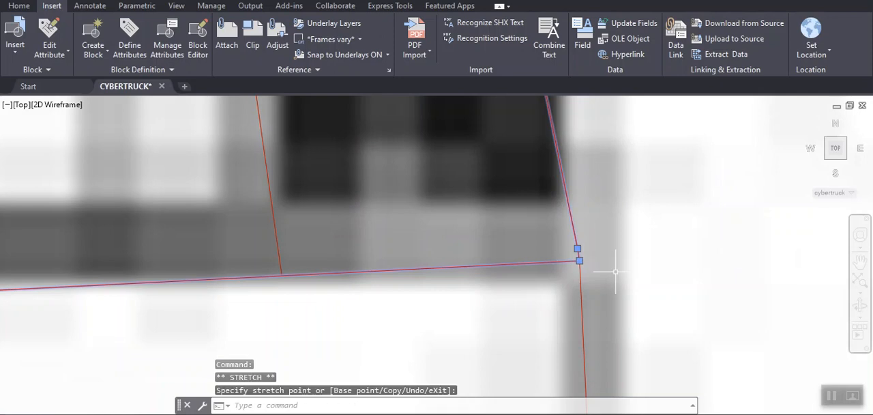
{"action": "type", "text": "pl"}
{"action": "key", "text": "Return"}
{"action": "scroll", "coordinate": [610, 255], "scroll_direction": "down", "scroll_amount": 5}
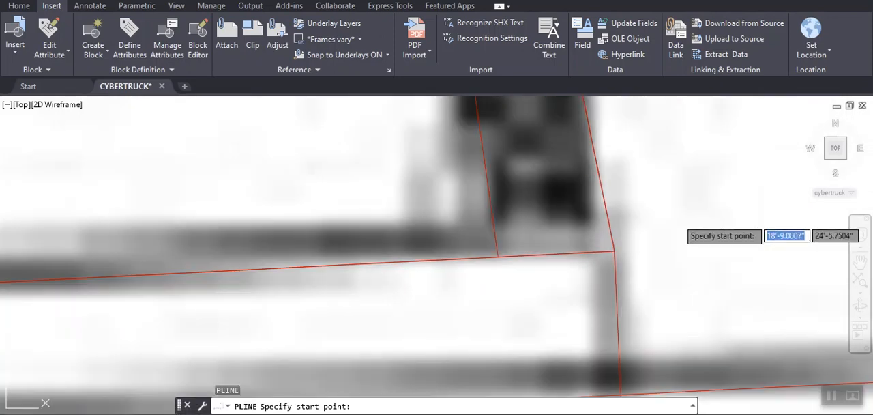
{"action": "scroll", "coordinate": [398, 285], "scroll_direction": "down", "scroll_amount": 2}
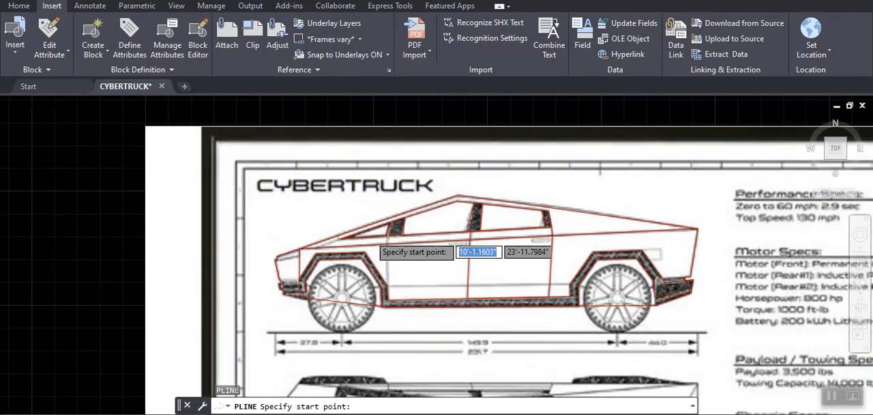
{"action": "scroll", "coordinate": [387, 244], "scroll_direction": "up", "scroll_amount": 8}
{"action": "scroll", "coordinate": [411, 237], "scroll_direction": "up", "scroll_amount": 2}
{"action": "middle_click_drag", "start_coordinate": [430, 228], "coordinate": [491, 167]}
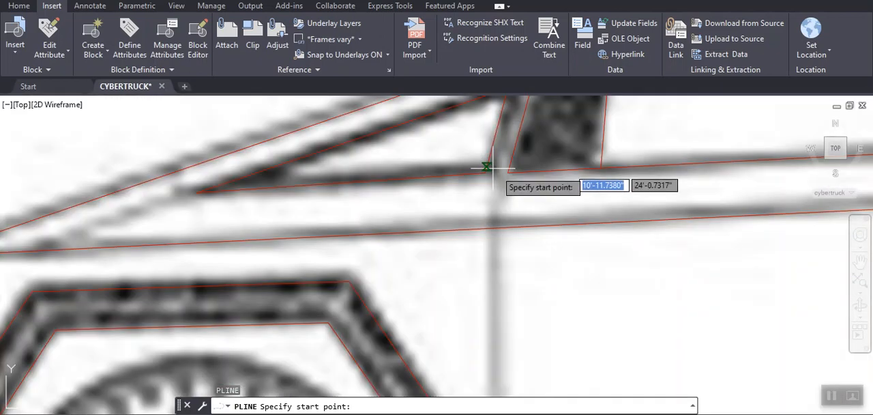
{"action": "scroll", "coordinate": [507, 277], "scroll_direction": "down", "scroll_amount": 4}
{"action": "middle_click_drag", "start_coordinate": [502, 309], "coordinate": [509, 228]}
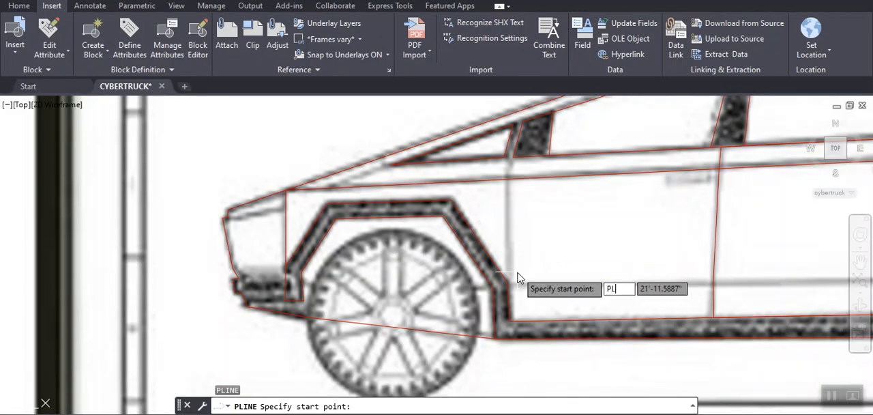
{"action": "key", "text": "Escape"}
{"action": "key", "text": "Escape"}
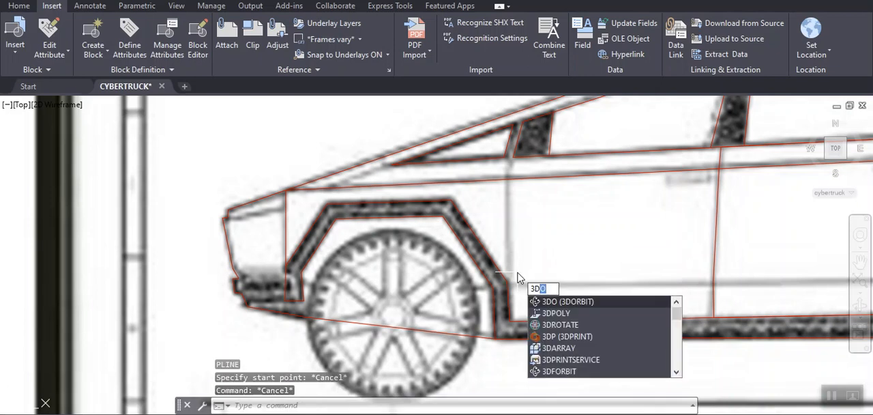
- Start a 3D polyline at the sill's front upper corner and trace up to the bend in the front wheel-arch trim's outer edge
{"action": "type", "text": "PO"}
{"action": "key", "text": "Return"}
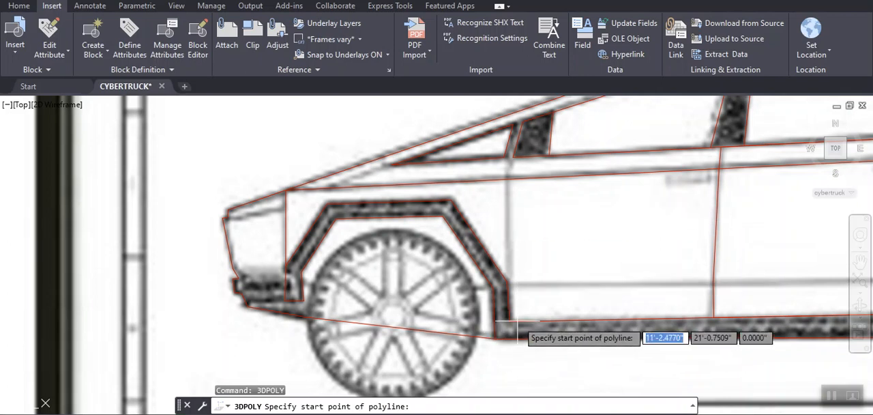
{"action": "scroll", "coordinate": [516, 321], "scroll_direction": "down", "scroll_amount": 3}
{"action": "scroll", "coordinate": [504, 322], "scroll_direction": "up", "scroll_amount": 7}
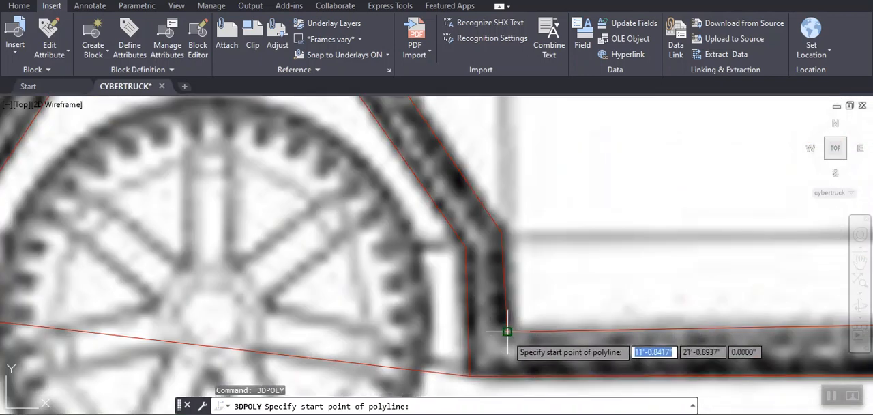
{"action": "left_click", "coordinate": [507, 332]}
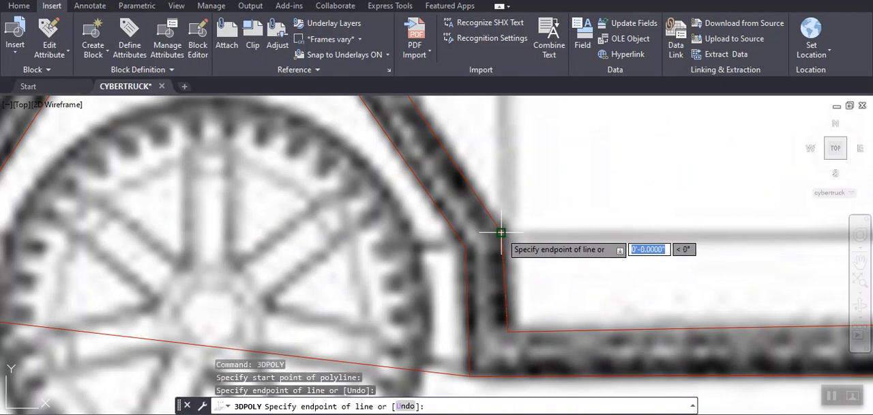
{"action": "scroll", "coordinate": [501, 232], "scroll_direction": "up", "scroll_amount": 3}
- Continue the 3D polyline up the front door's front seam, past the body line to the window's lower edge, and end it
{"action": "scroll", "coordinate": [505, 245], "scroll_direction": "down", "scroll_amount": 6}
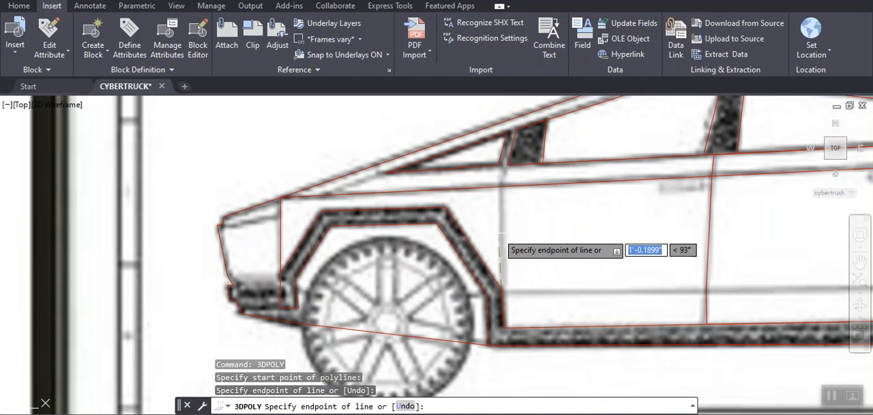
{"action": "scroll", "coordinate": [492, 187], "scroll_direction": "up", "scroll_amount": 5}
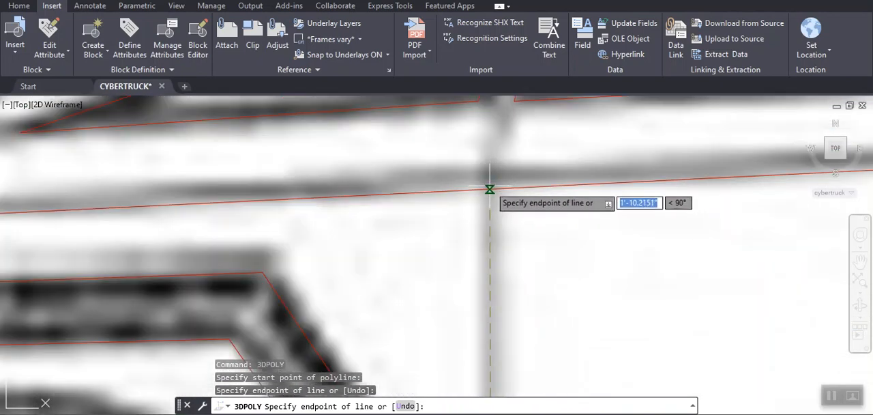
{"action": "left_click", "coordinate": [490, 188]}
{"action": "scroll", "coordinate": [491, 183], "scroll_direction": "down", "scroll_amount": 5}
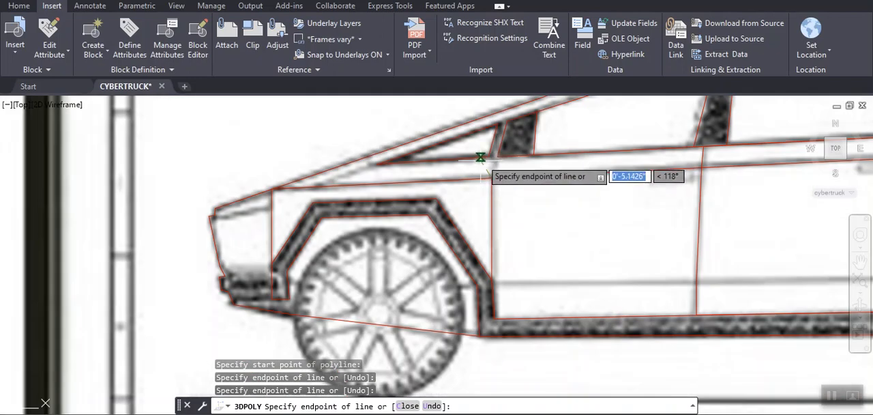
{"action": "left_click", "coordinate": [487, 156]}
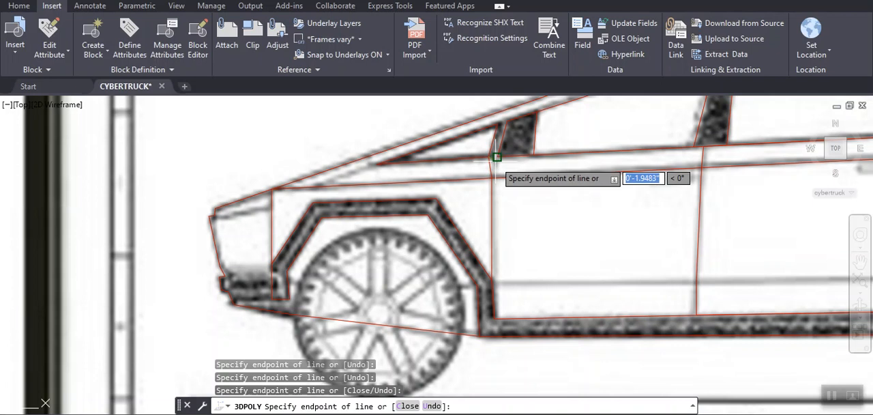
{"action": "key", "text": "Return"}
{"action": "key", "text": "Return"}
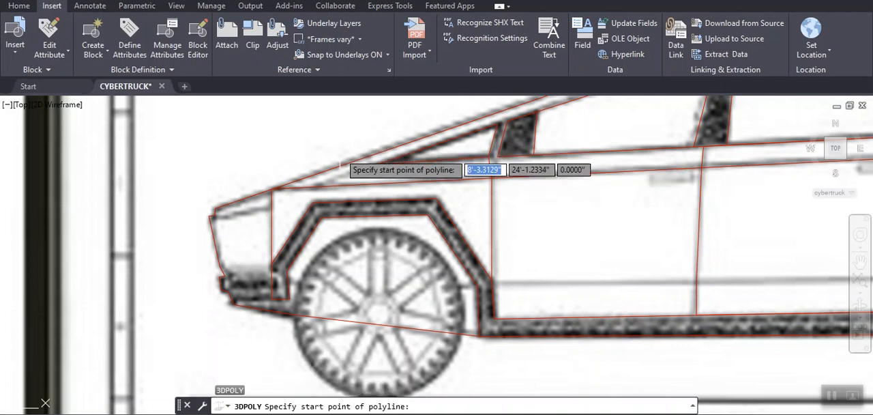
- Draw a 3D polyline from the front tip of the small front window down to the body line
{"action": "left_click", "coordinate": [373, 163]}
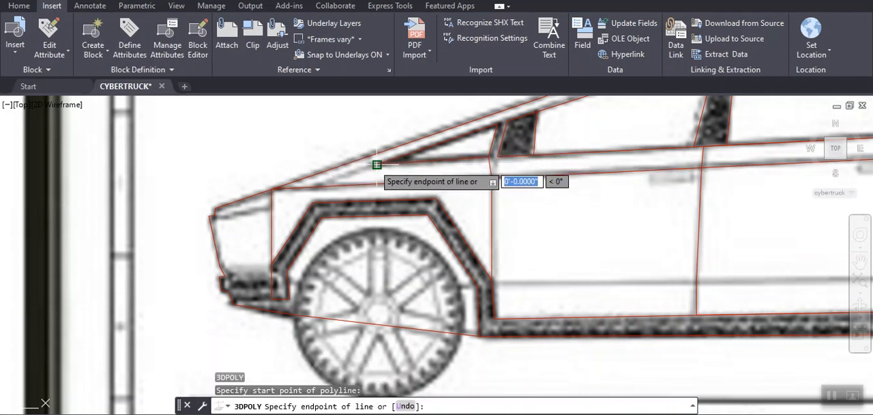
{"action": "left_click", "coordinate": [318, 187]}
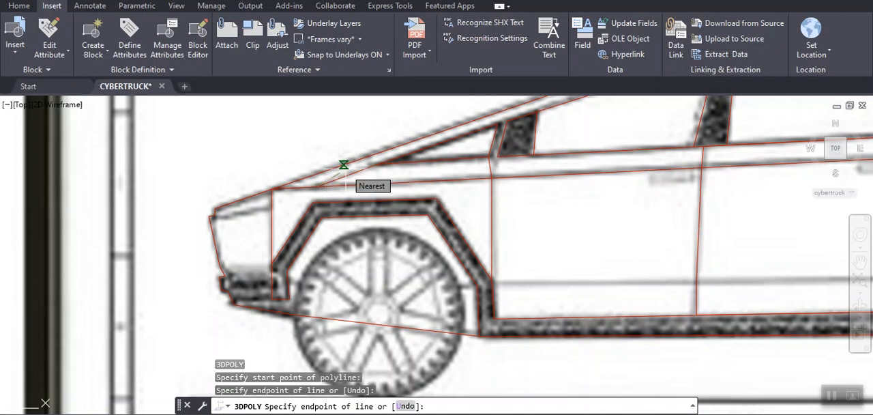
{"action": "key", "text": "Return"}
{"action": "key", "text": "Return"}
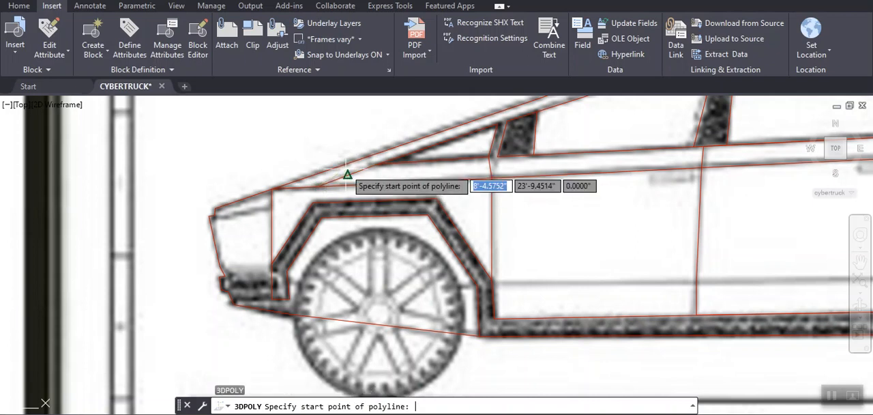
- Draw a 3D polyline along the front light line, from the vertical front panel line to the nose outline
{"action": "left_click", "coordinate": [271, 208]}
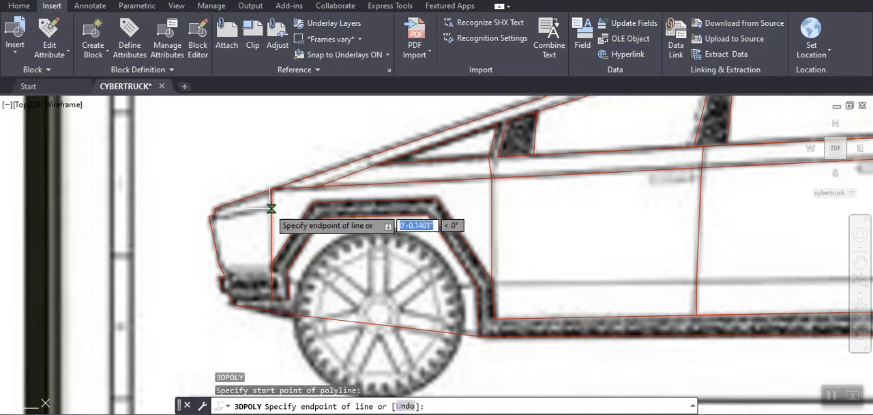
{"action": "left_click", "coordinate": [213, 215]}
{"action": "key", "text": "Return"}
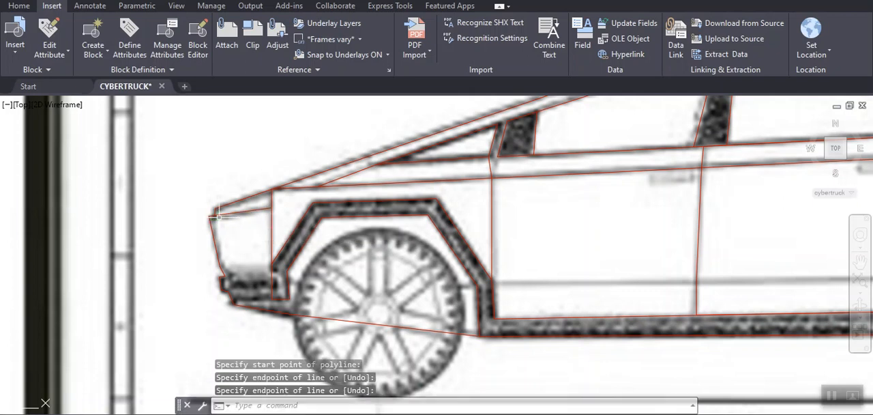
- Draw two 3D polylines along the front bumper's upper and lower edges, from the nose outline to the vertical front panel line
{"action": "scroll", "coordinate": [198, 302], "scroll_direction": "down", "scroll_amount": 2}
{"action": "scroll", "coordinate": [213, 289], "scroll_direction": "up", "scroll_amount": 5}
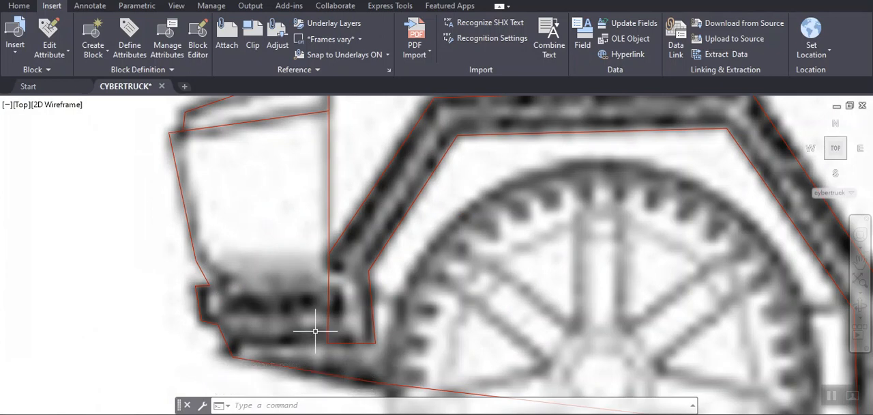
{"action": "key", "text": "Return"}
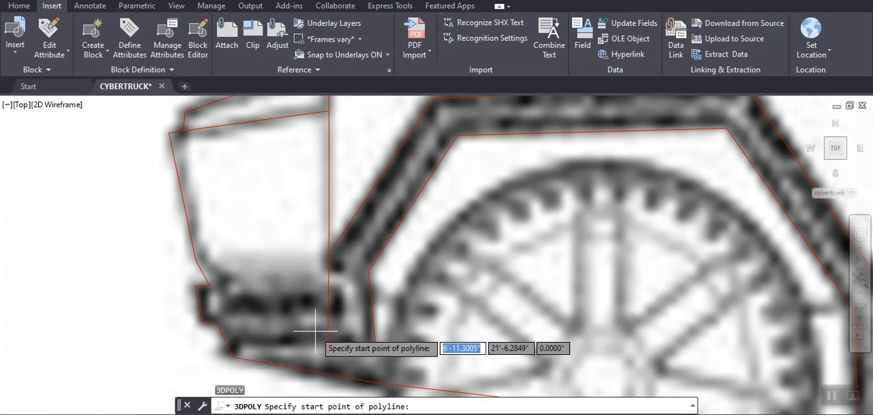
{"action": "left_click", "coordinate": [209, 285]}
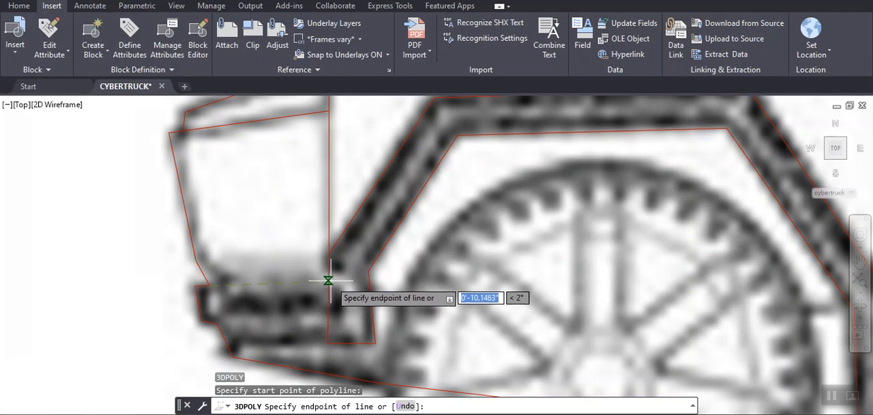
{"action": "left_click", "coordinate": [328, 281]}
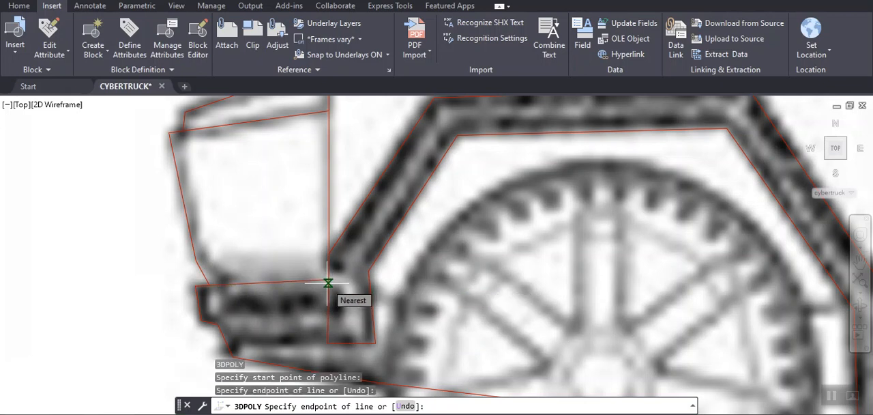
{"action": "key", "text": "Return"}
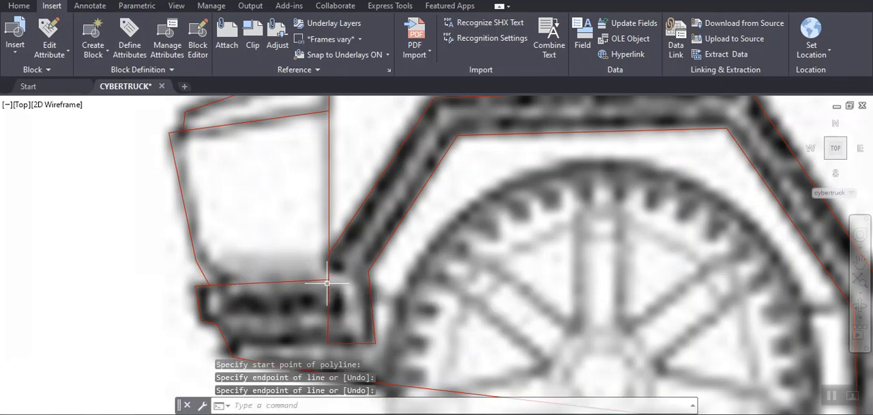
{"action": "key", "text": "Return"}
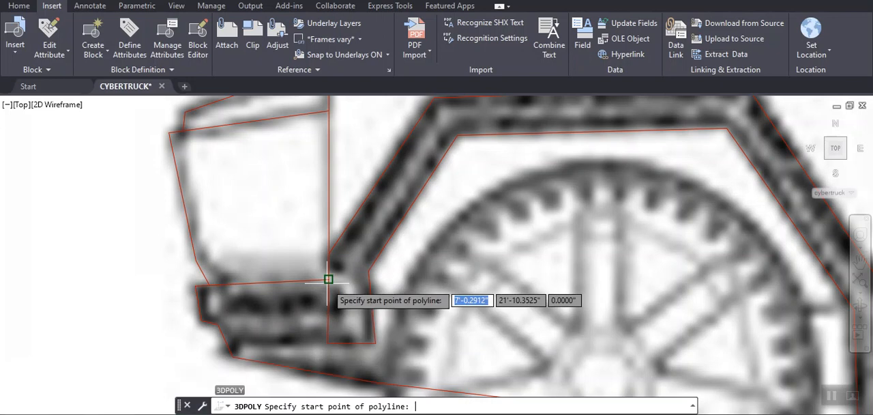
{"action": "left_click", "coordinate": [228, 319]}
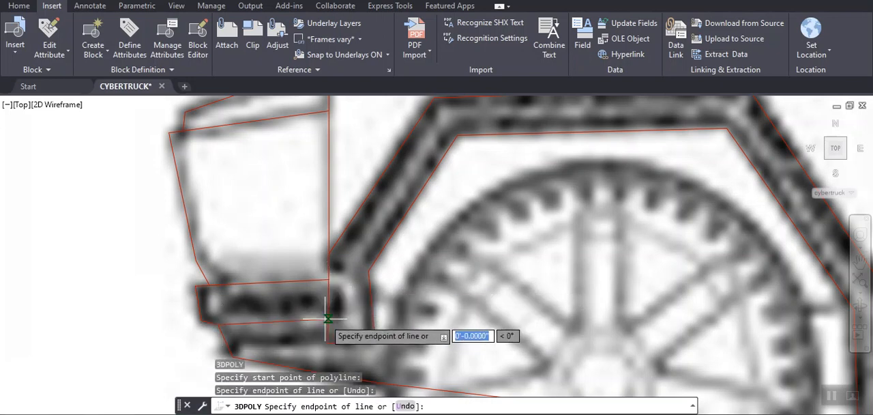
{"action": "key", "text": "Return"}
{"action": "key", "text": "Return"}
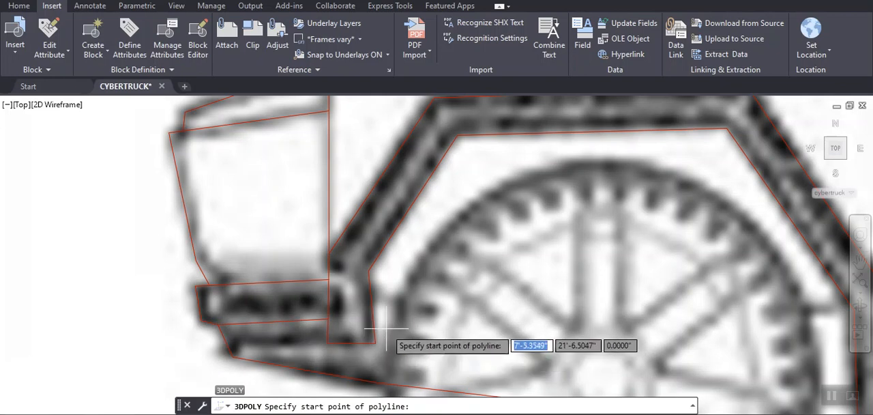
- Draw a short 3D polyline from the front wheel-arch trim's lower rear corner down to the truck's lower outline
{"action": "scroll", "coordinate": [384, 346], "scroll_direction": "down", "scroll_amount": 4}
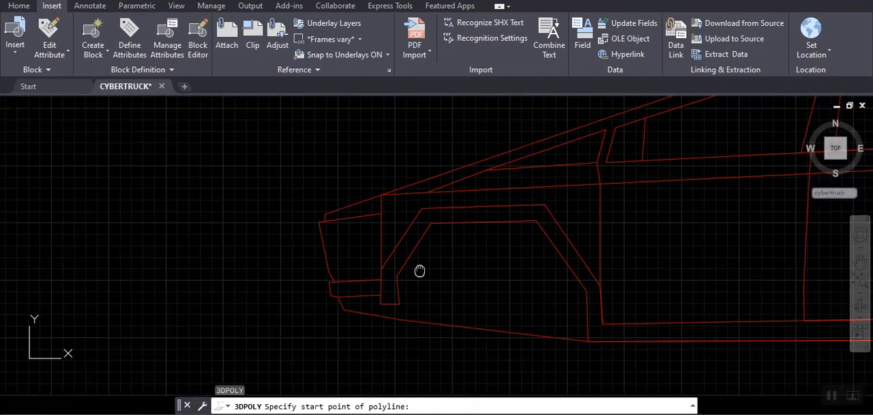
{"action": "scroll", "coordinate": [419, 290], "scroll_direction": "up", "scroll_amount": 4}
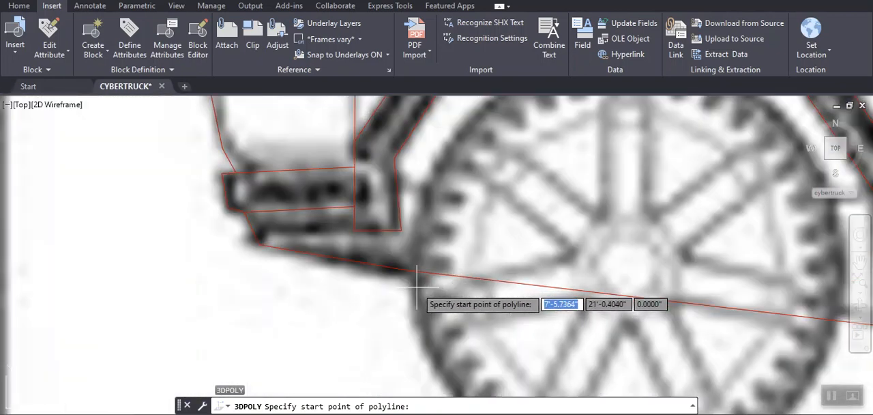
{"action": "key", "text": "Return"}
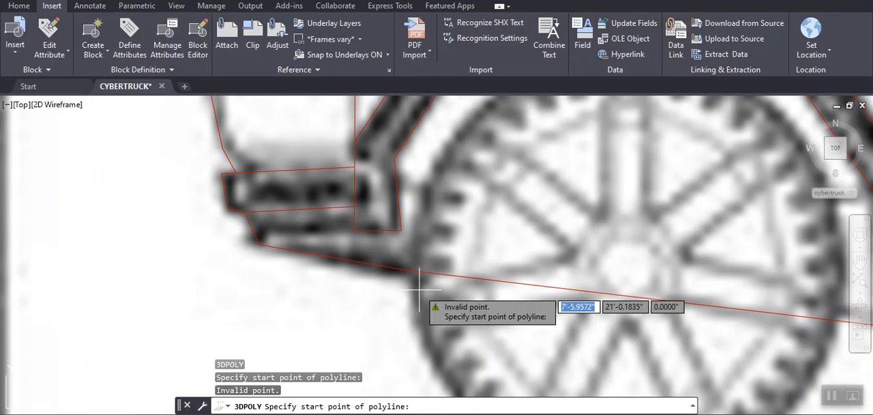
{"action": "left_click", "coordinate": [401, 231]}
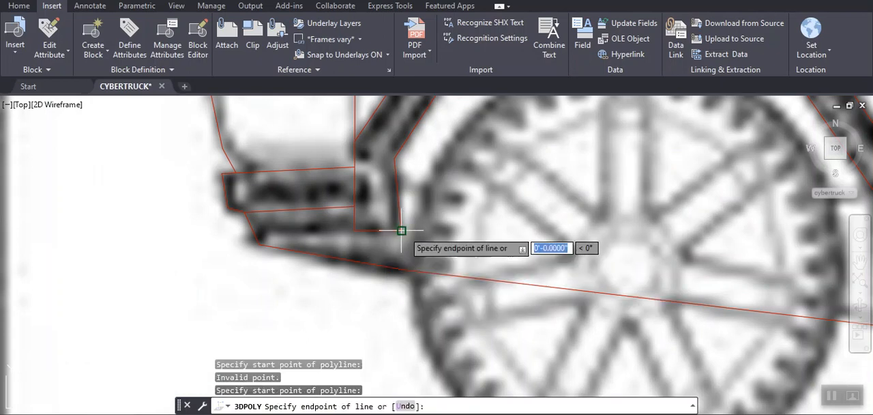
{"action": "left_click", "coordinate": [404, 270]}
{"action": "key", "text": "Return"}
{"action": "key", "text": "Return"}
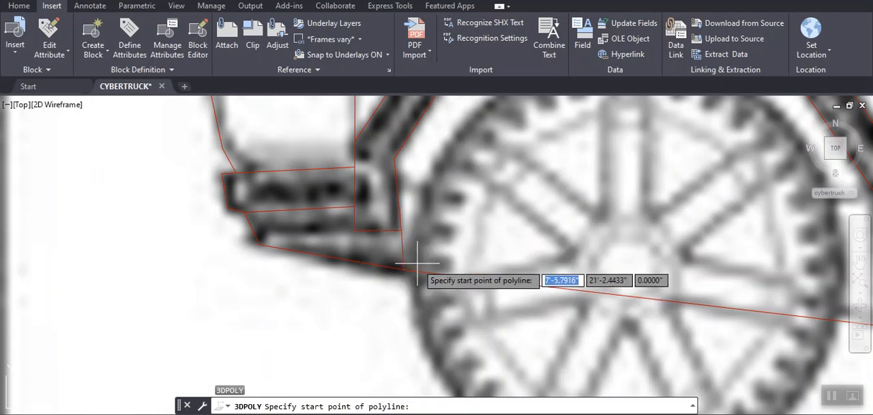
- Draw a circle of about 1'-6.8" radius around the front tyre, centred on the wheel hub
{"action": "scroll", "coordinate": [417, 262], "scroll_direction": "down", "scroll_amount": 5}
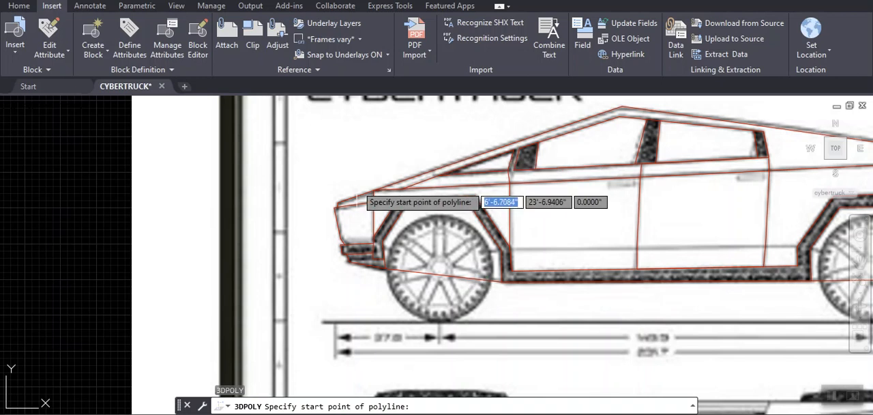
{"action": "left_click", "coordinate": [19, 6]}
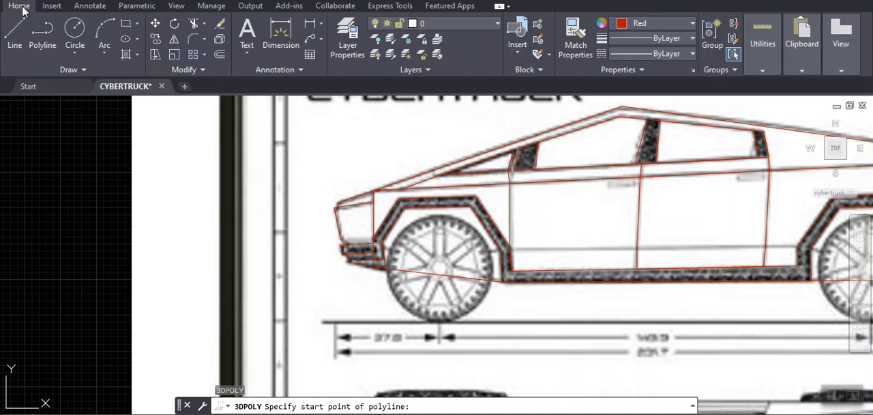
{"action": "left_click", "coordinate": [71, 34]}
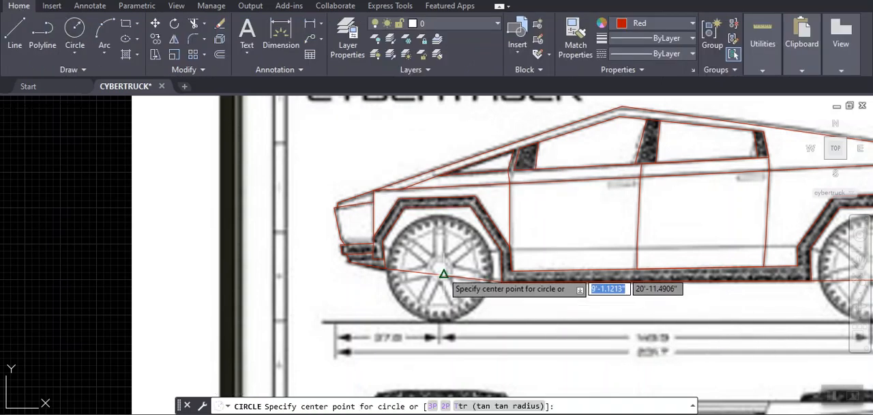
{"action": "scroll", "coordinate": [447, 276], "scroll_direction": "up", "scroll_amount": 3}
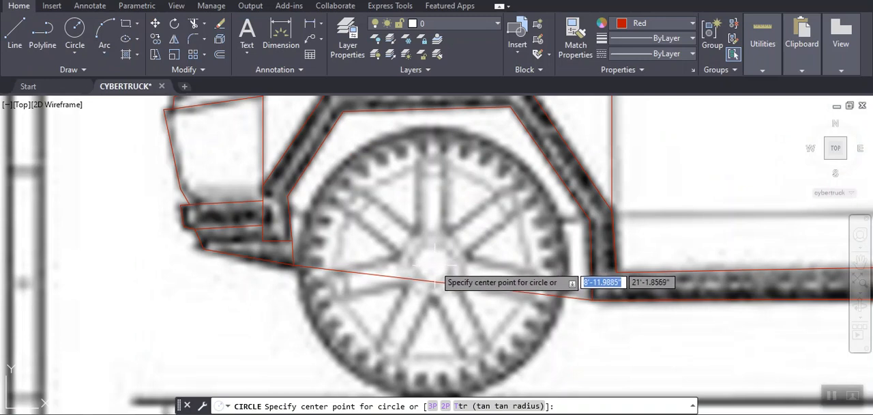
{"action": "left_click", "coordinate": [431, 265]}
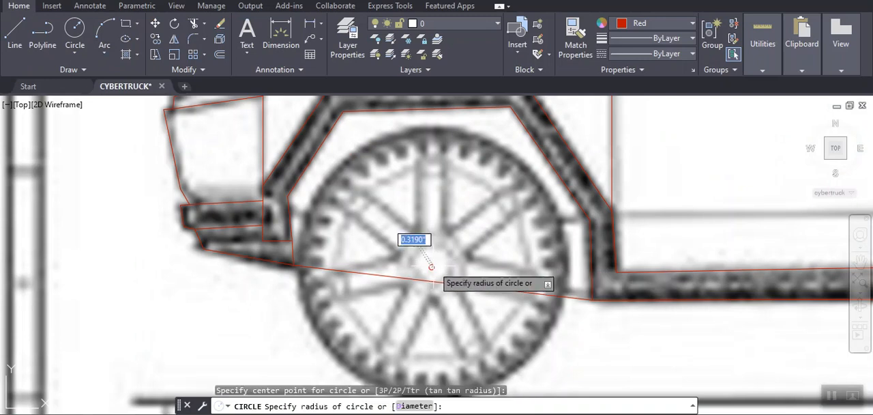
{"action": "left_click", "coordinate": [441, 130]}
- Draw a circle around the rear tyre, centred on the rear wheel hub
{"action": "scroll", "coordinate": [726, 286], "scroll_direction": "down", "scroll_amount": 5}
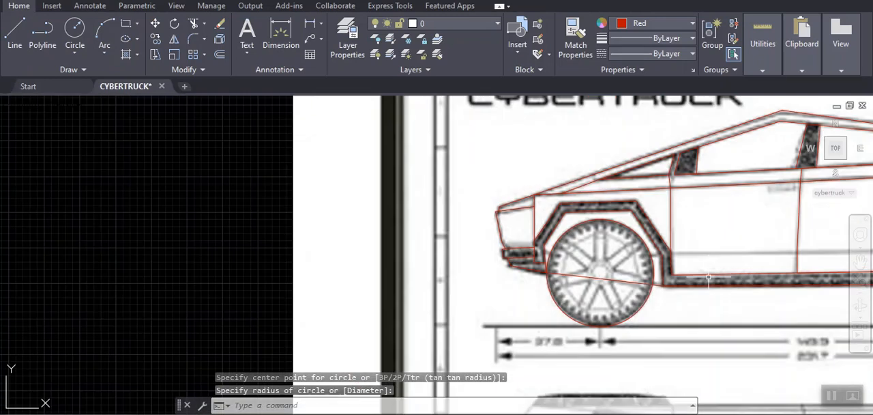
{"action": "middle_click_drag", "start_coordinate": [726, 286], "coordinate": [292, 263]}
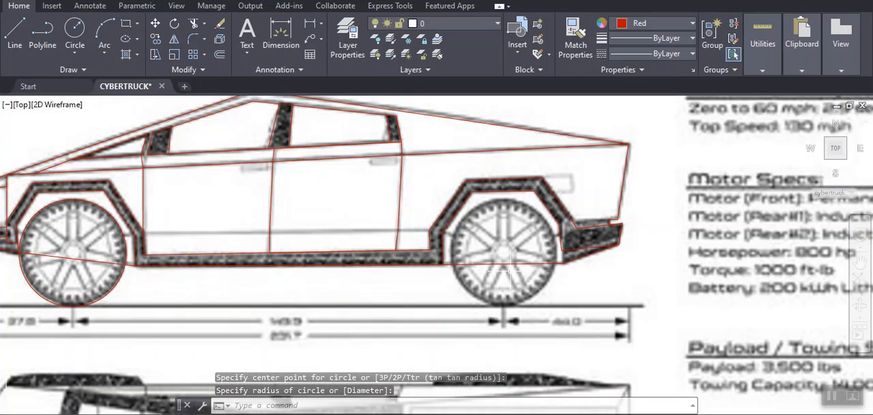
{"action": "left_click", "coordinate": [503, 252]}
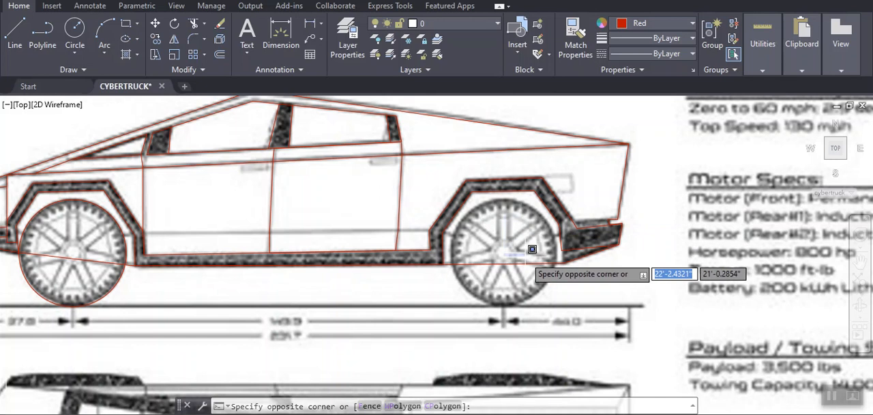
{"action": "key", "text": "Escape"}
{"action": "key", "text": "Return"}
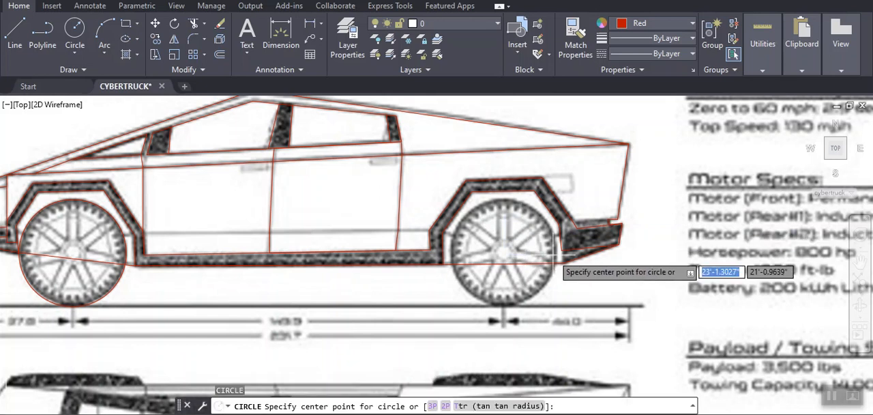
{"action": "left_click", "coordinate": [503, 252]}
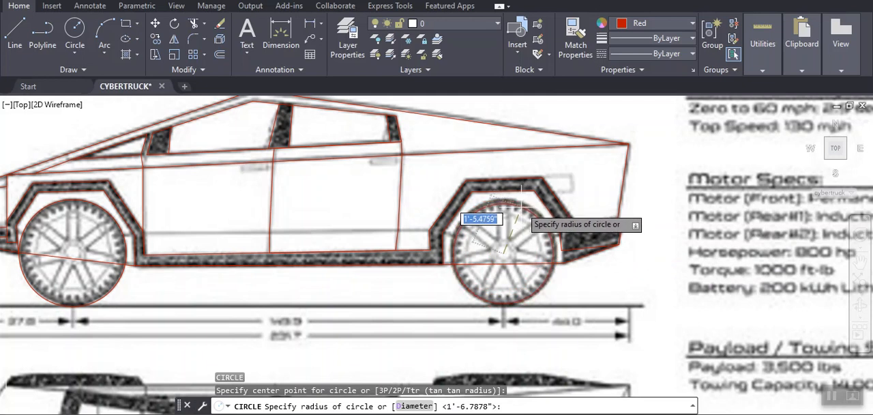
{"action": "left_click", "coordinate": [538, 216]}
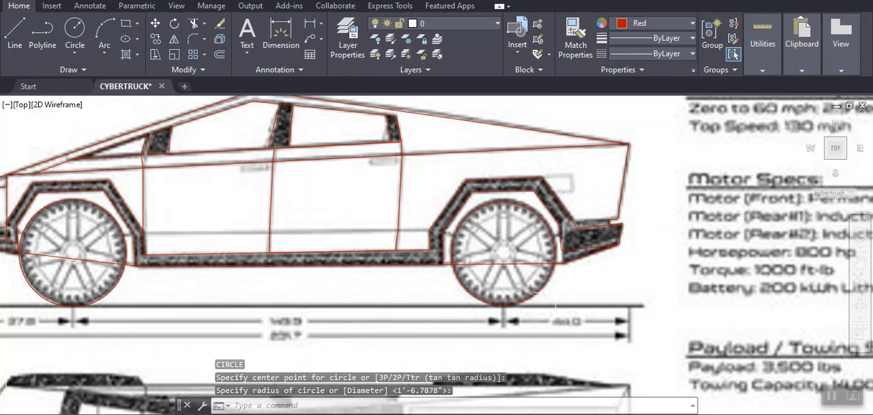
- Draw a polyline along the ground line beneath the wheels, from its rear end to its front end
{"action": "type", "text": "pl"}
{"action": "key", "text": "Return"}
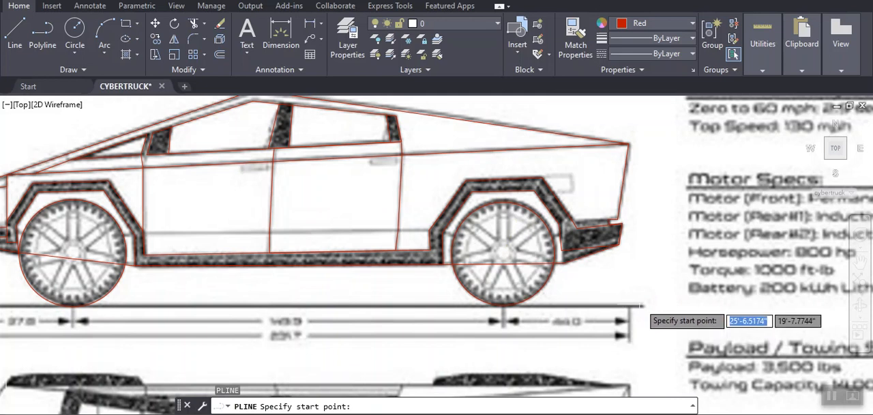
{"action": "left_click", "coordinate": [642, 305]}
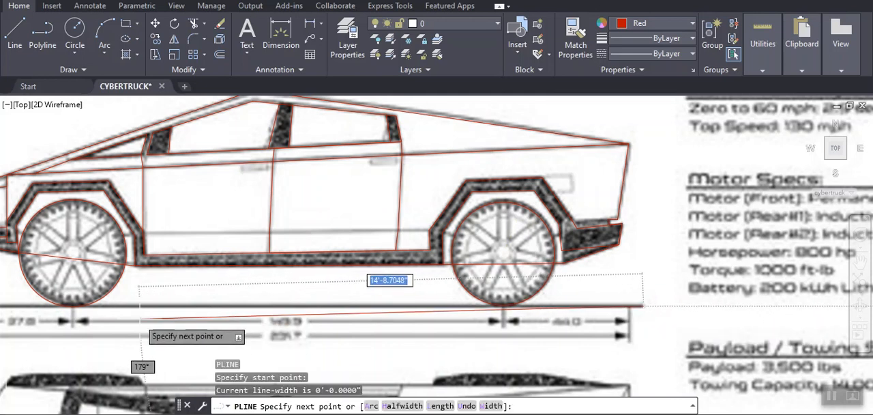
{"action": "scroll", "coordinate": [147, 315], "scroll_direction": "down", "scroll_amount": 5}
{"action": "scroll", "coordinate": [361, 310], "scroll_direction": "up", "scroll_amount": 3}
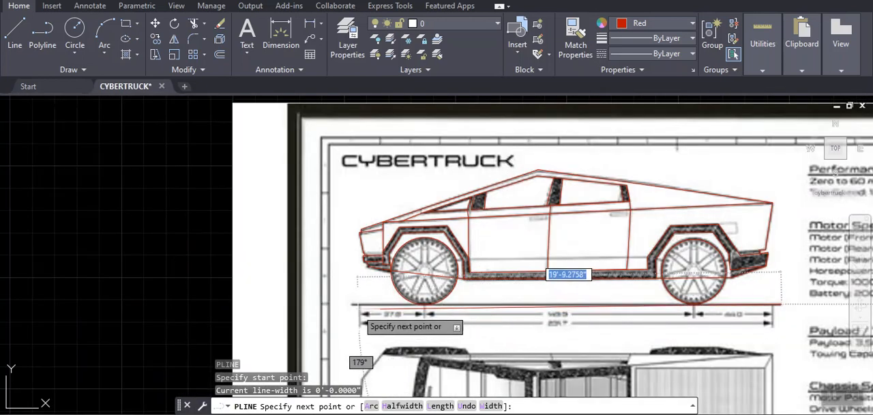
{"action": "scroll", "coordinate": [362, 355], "scroll_direction": "down", "scroll_amount": 3}
{"action": "scroll", "coordinate": [348, 321], "scroll_direction": "up", "scroll_amount": 6}
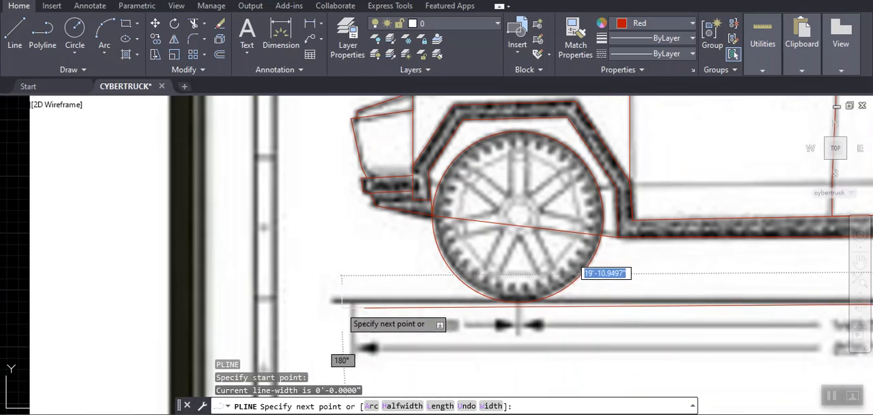
{"action": "left_click", "coordinate": [333, 301]}
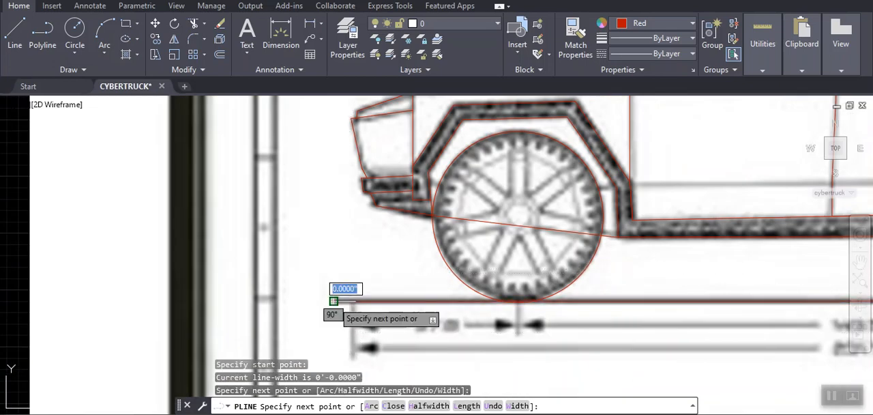
{"action": "key", "text": "Return"}
- Draw a polyline along the doors' lower body line, from the rear wheel-arch trim to the front wheel-arch trim
{"action": "scroll", "coordinate": [372, 302], "scroll_direction": "down", "scroll_amount": 5}
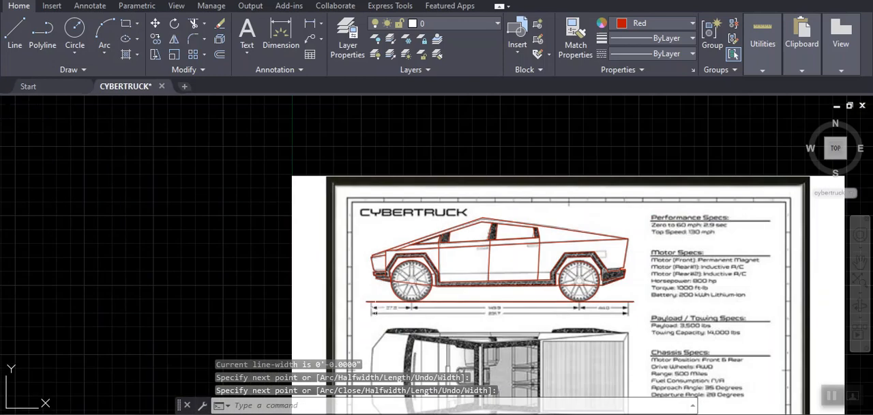
{"action": "scroll", "coordinate": [474, 260], "scroll_direction": "up", "scroll_amount": 5}
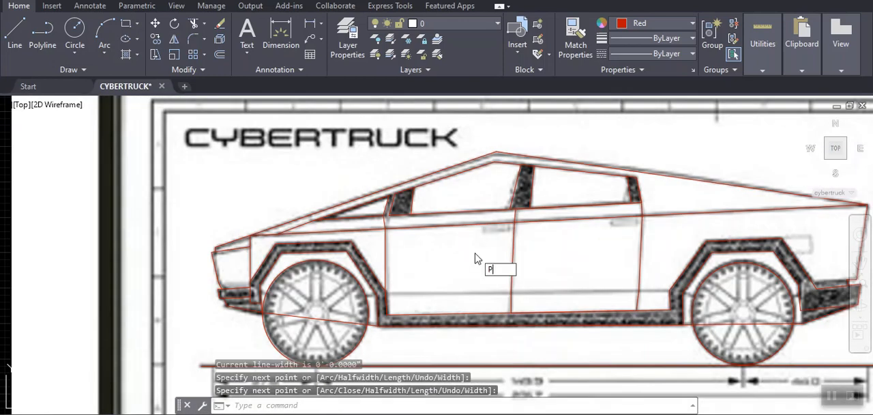
{"action": "key", "text": "Return"}
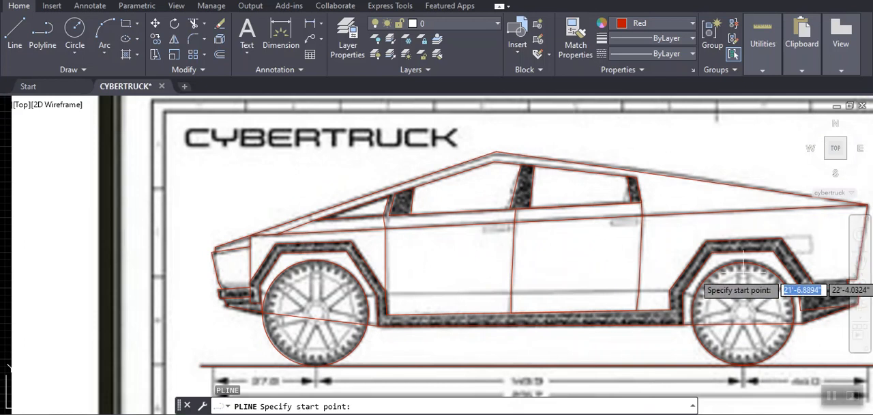
{"action": "left_click", "coordinate": [670, 290]}
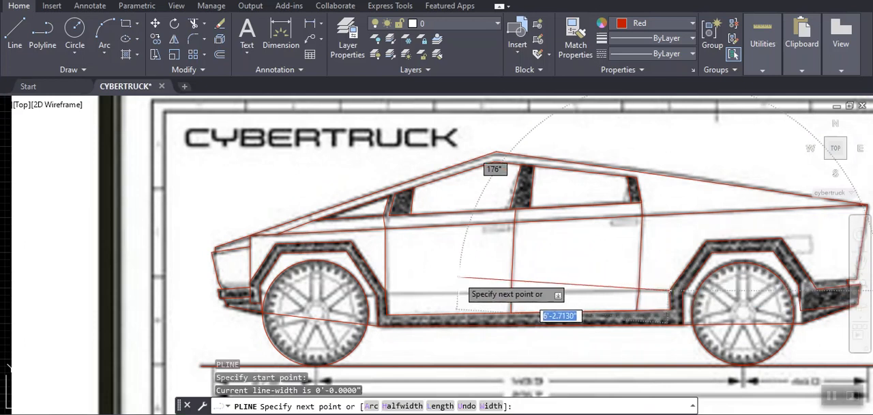
{"action": "left_click", "coordinate": [386, 290]}
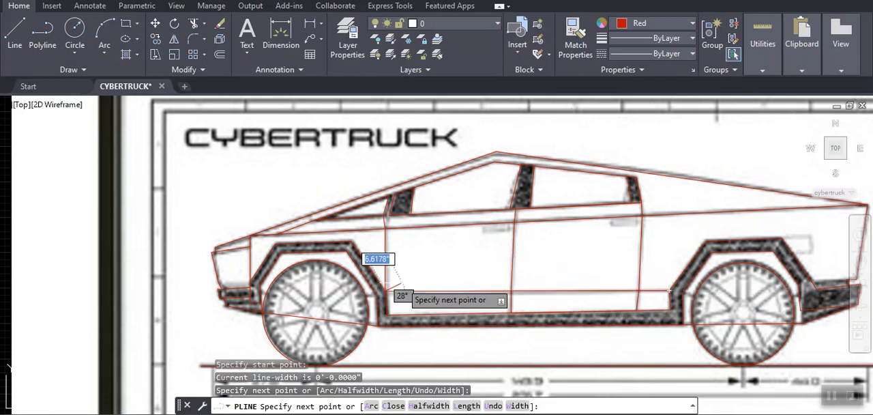
{"action": "key", "text": "Return"}
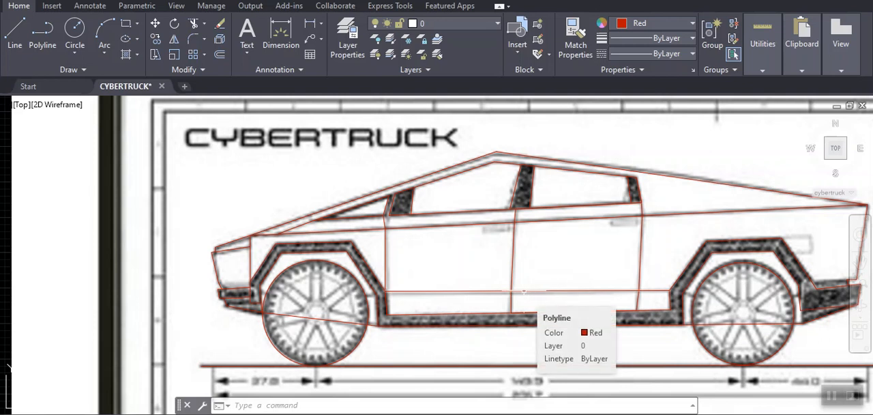
- Examine the red tracing of the side view against the blueprint and the sheet's other views
{"action": "scroll", "coordinate": [512, 266], "scroll_direction": "down", "scroll_amount": 3}
{"action": "scroll", "coordinate": [511, 266], "scroll_direction": "up", "scroll_amount": 5}
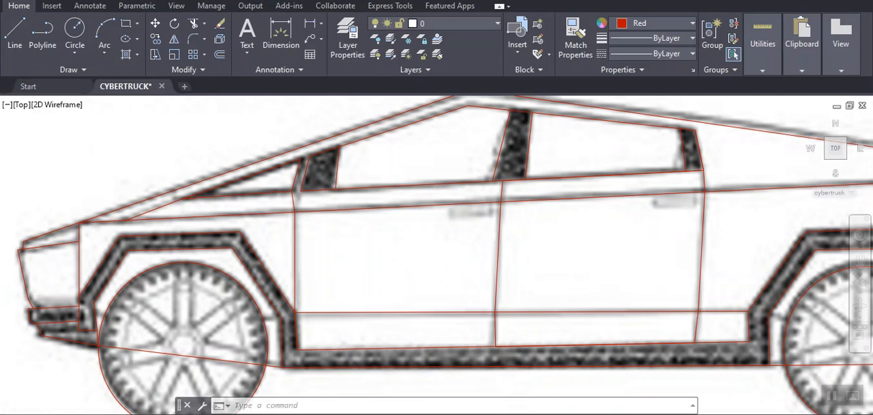
{"action": "scroll", "coordinate": [512, 267], "scroll_direction": "down", "scroll_amount": 5}
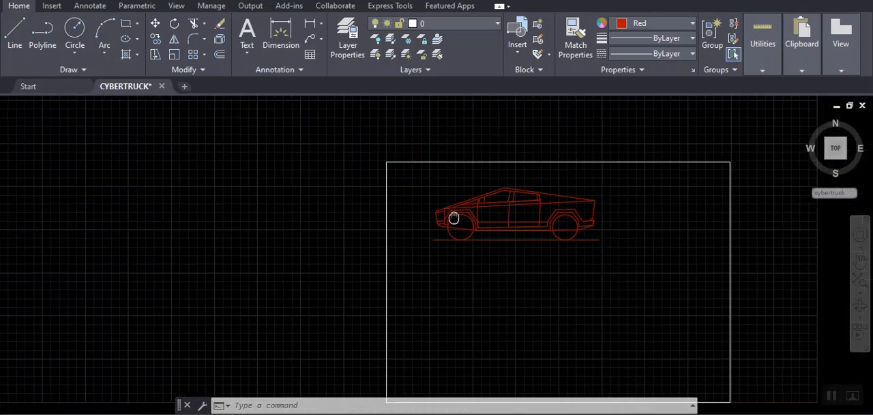
{"action": "middle_click_drag", "start_coordinate": [452, 216], "coordinate": [319, 168]}
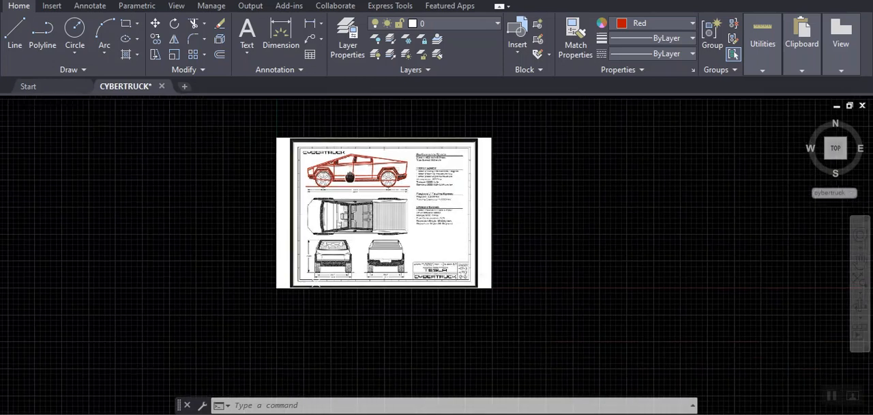
{"action": "middle_click_drag", "start_coordinate": [310, 277], "coordinate": [442, 317]}
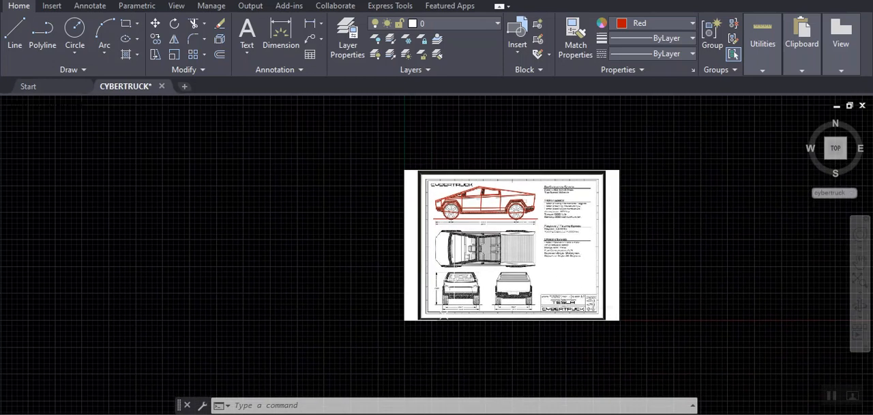
{"action": "scroll", "coordinate": [485, 198], "scroll_direction": "up", "scroll_amount": 6}
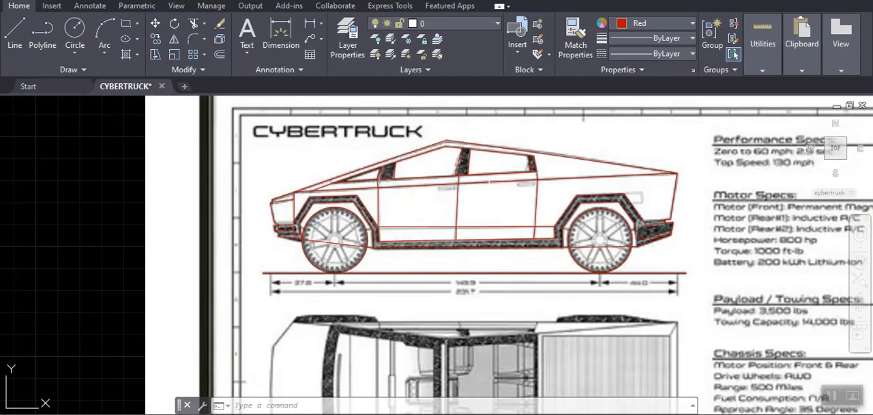
{"action": "scroll", "coordinate": [489, 205], "scroll_direction": "down", "scroll_amount": 4}
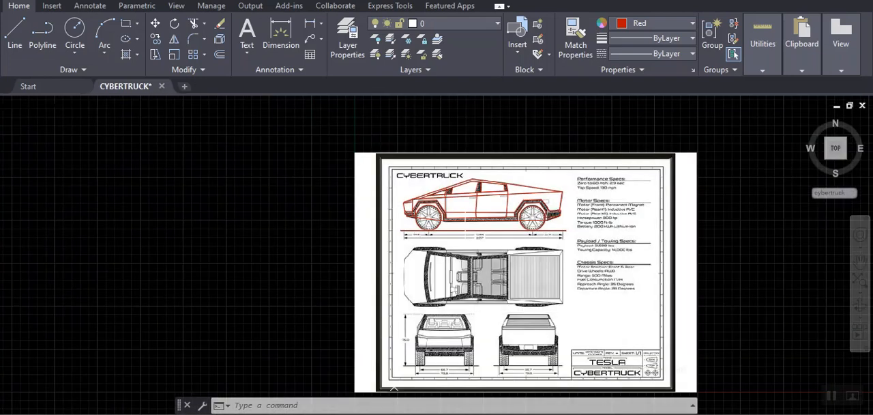
{"action": "scroll", "coordinate": [519, 208], "scroll_direction": "up", "scroll_amount": 4}
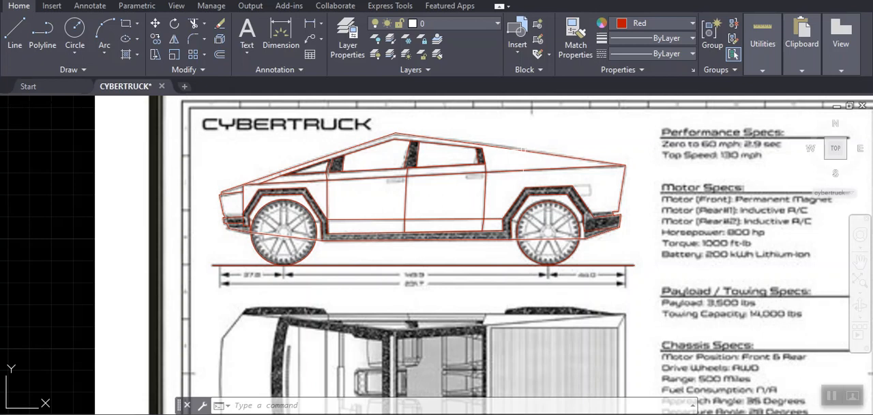
- Select the truck's outer outline polyline and inspect its path around the front bumper, wheels and underbody
{"action": "left_click", "coordinate": [519, 149]}
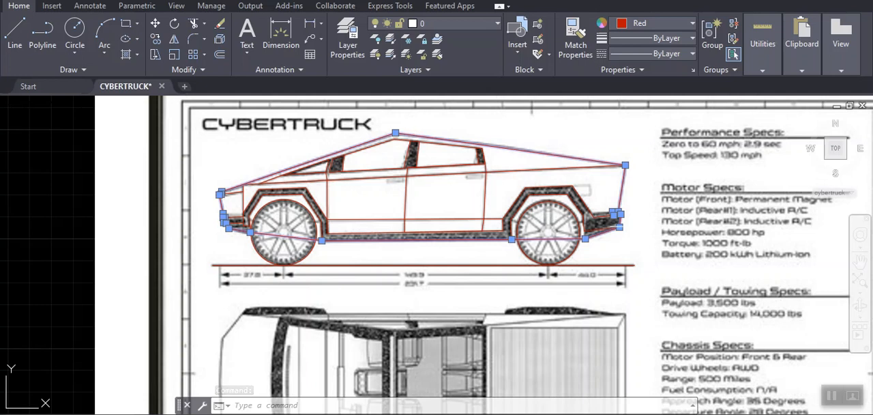
{"action": "mouse_move", "coordinate": [619, 227]}
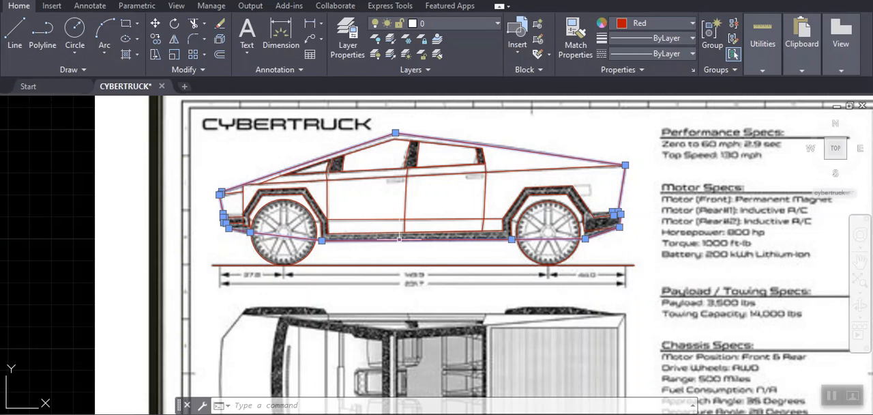
{"action": "scroll", "coordinate": [216, 215], "scroll_direction": "up", "scroll_amount": 10}
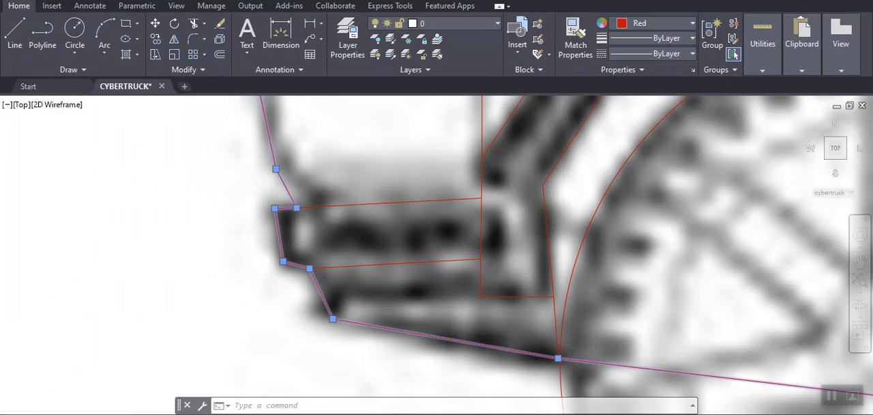
{"action": "scroll", "coordinate": [279, 228], "scroll_direction": "down", "scroll_amount": 8}
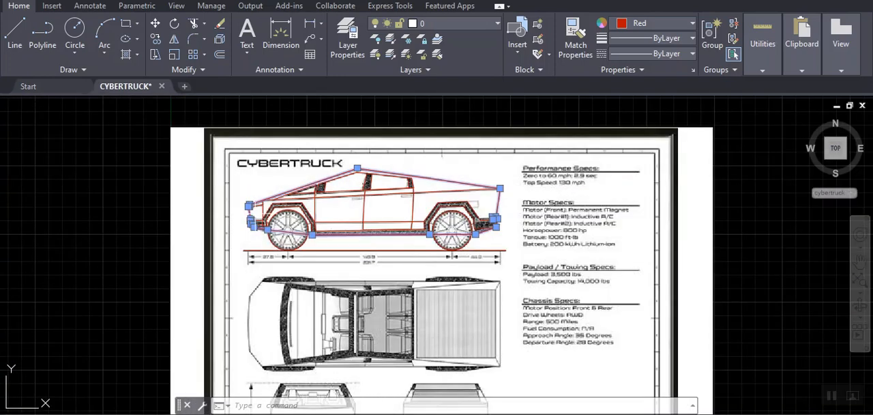
{"action": "scroll", "coordinate": [280, 227], "scroll_direction": "up", "scroll_amount": 5}
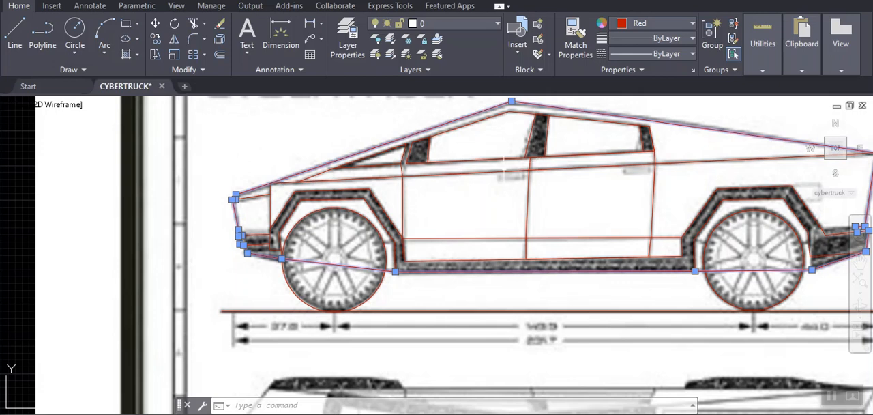
{"action": "scroll", "coordinate": [355, 263], "scroll_direction": "up", "scroll_amount": 2}
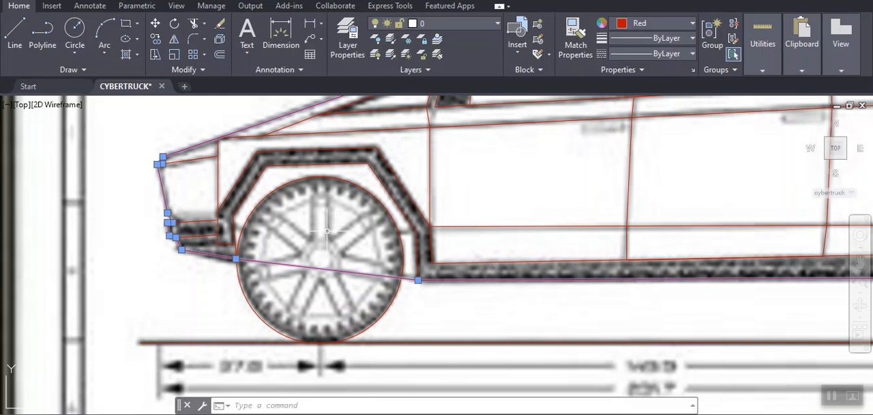
{"action": "scroll", "coordinate": [326, 231], "scroll_direction": "down", "scroll_amount": 5}
{"action": "scroll", "coordinate": [326, 230], "scroll_direction": "up", "scroll_amount": 3}
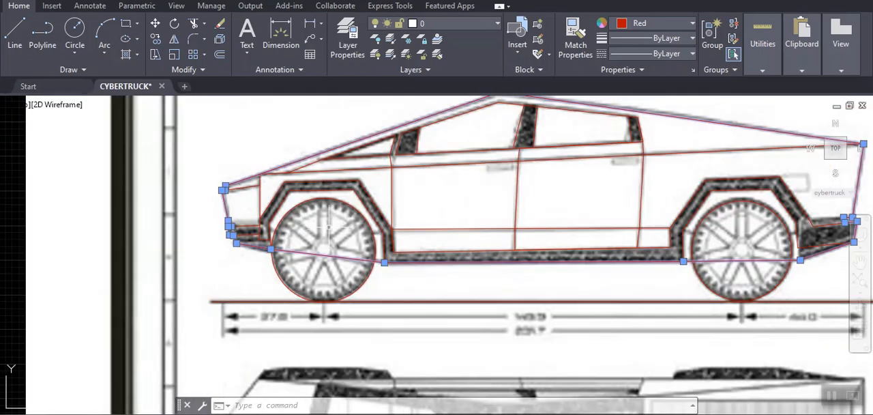
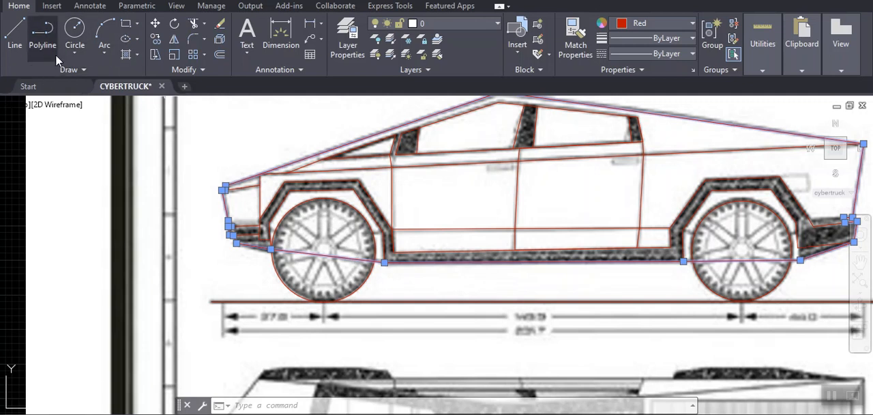
- Draw a seven-sided polygon around the front wheel's rim, centred on the hub and circumscribed about a circle of radius about 1'-0.87"
{"action": "left_click", "coordinate": [75, 55]}
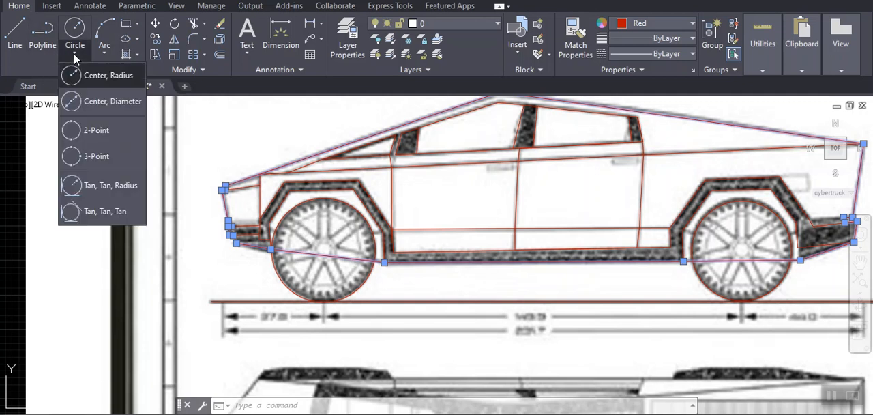
{"action": "left_click", "coordinate": [137, 25]}
{"action": "left_click", "coordinate": [133, 69]}
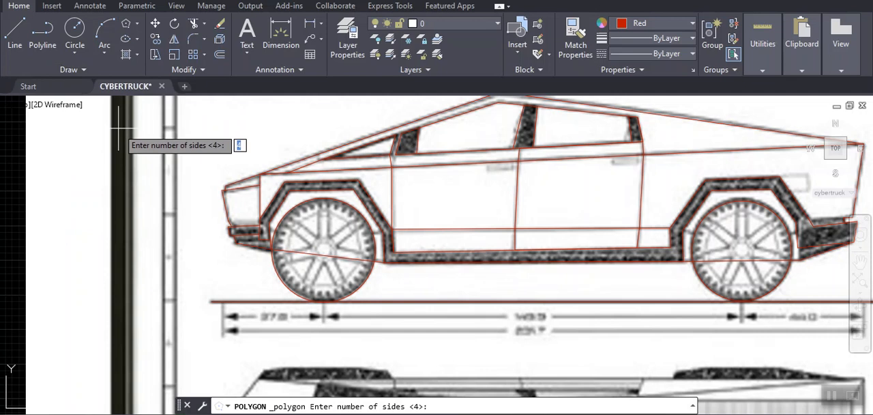
{"action": "type", "text": "7"}
{"action": "key", "text": "Return"}
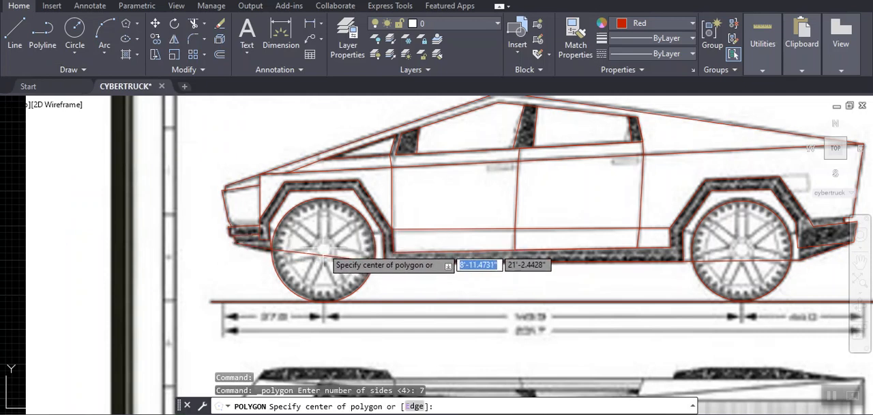
{"action": "scroll", "coordinate": [323, 255], "scroll_direction": "up", "scroll_amount": 6}
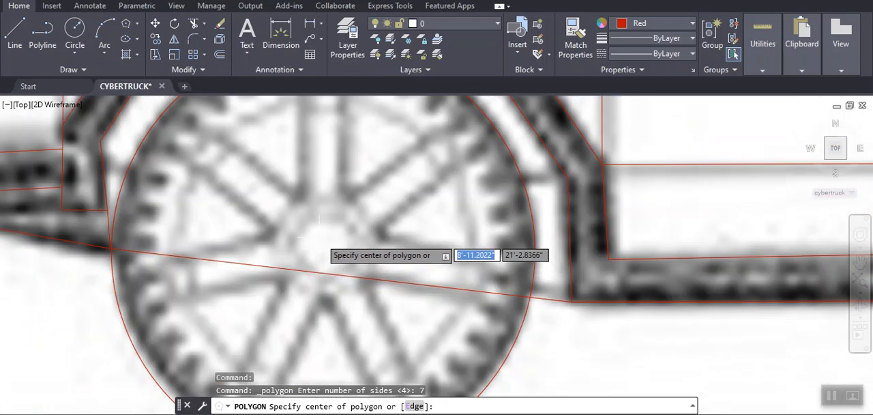
{"action": "left_click", "coordinate": [324, 250]}
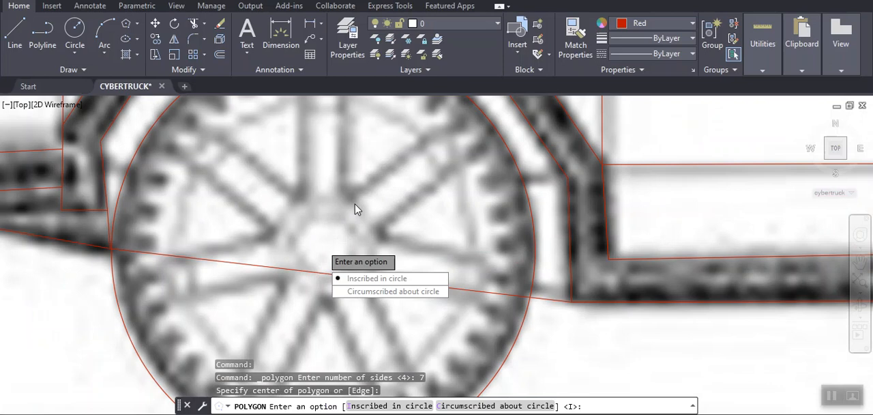
{"action": "key", "text": "Down"}
{"action": "key", "text": "Return"}
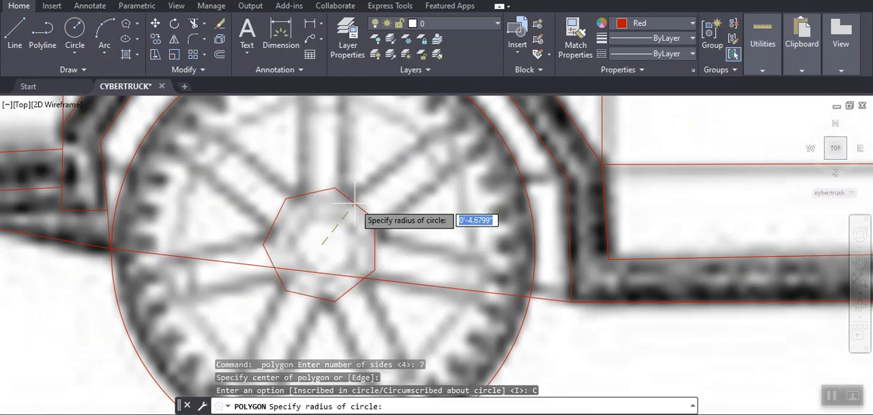
{"action": "scroll", "coordinate": [374, 156], "scroll_direction": "down", "scroll_amount": 5}
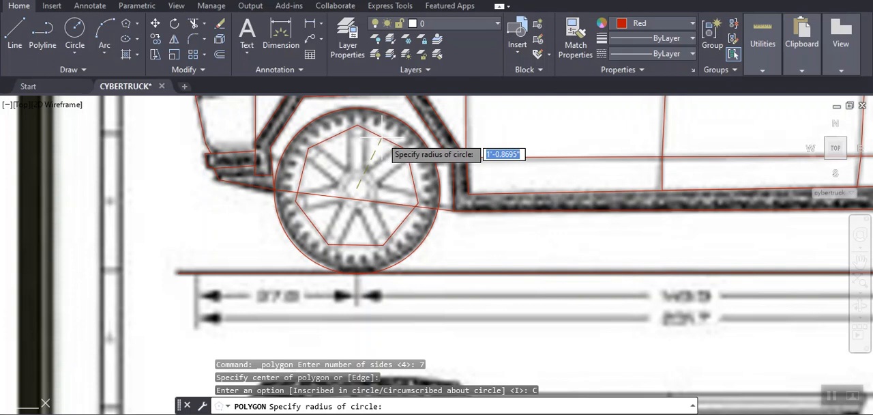
{"action": "left_click", "coordinate": [381, 136]}
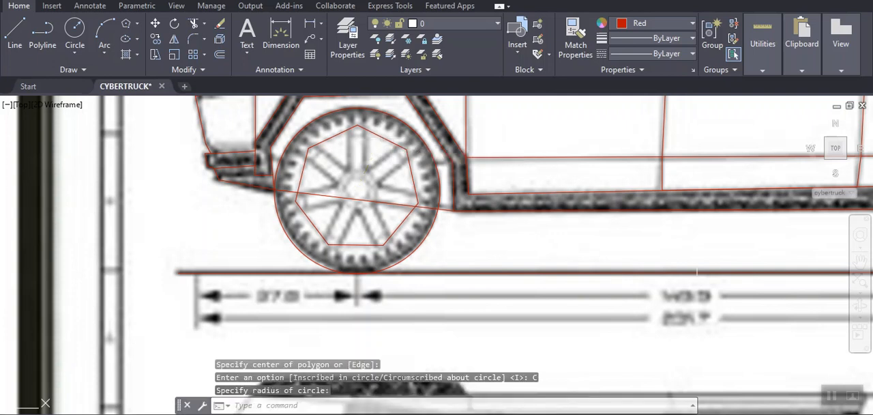
- Copy the front wheel's seven-sided rim polygon from its hub centre to the rear wheel's hub centre
{"action": "type", "text": "co"}
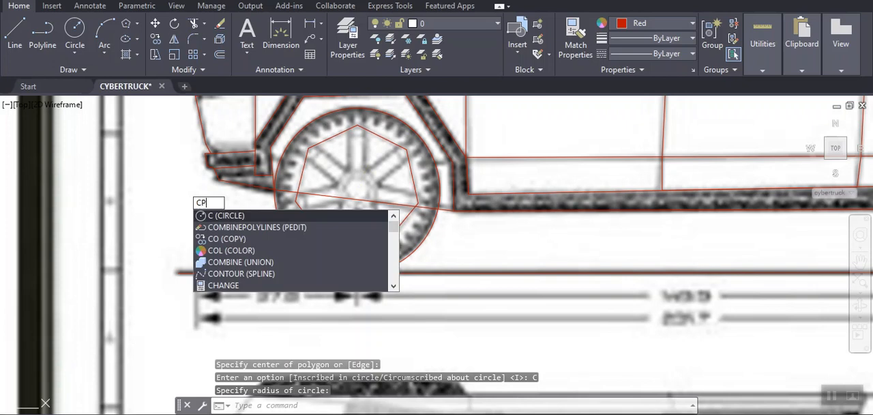
{"action": "key", "text": "Return"}
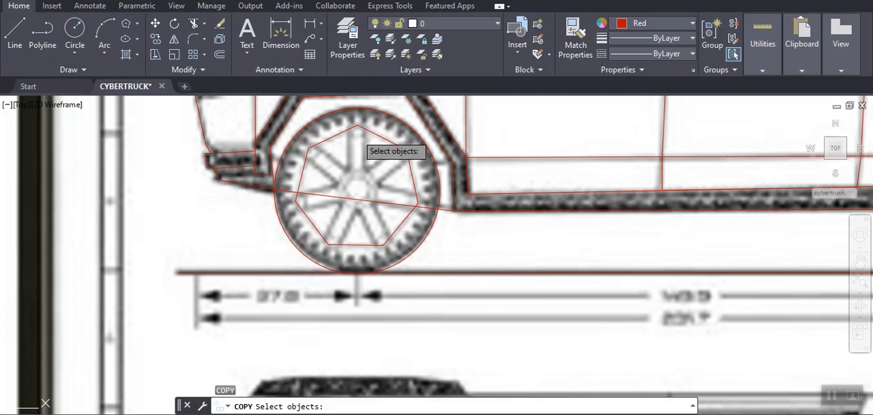
{"action": "left_click", "coordinate": [373, 133]}
{"action": "key", "text": "Return"}
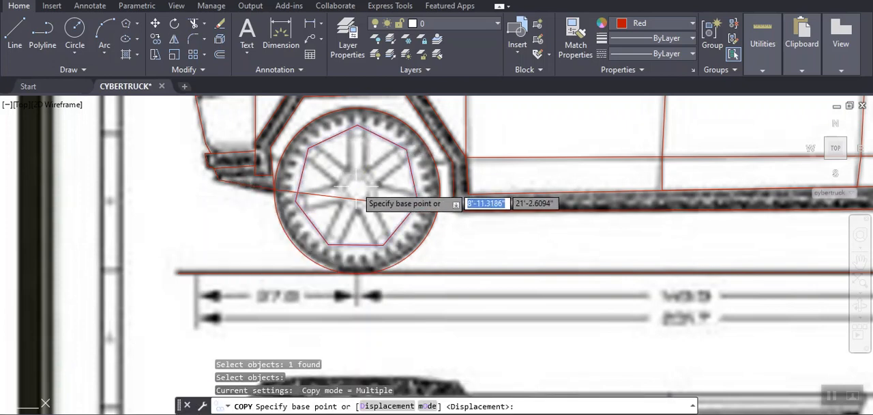
{"action": "left_click", "coordinate": [359, 190]}
{"action": "scroll", "coordinate": [607, 201], "scroll_direction": "down", "scroll_amount": 3}
{"action": "middle_click_drag", "start_coordinate": [607, 200], "coordinate": [27, 224]}
{"action": "scroll", "coordinate": [259, 218], "scroll_direction": "up", "scroll_amount": 6}
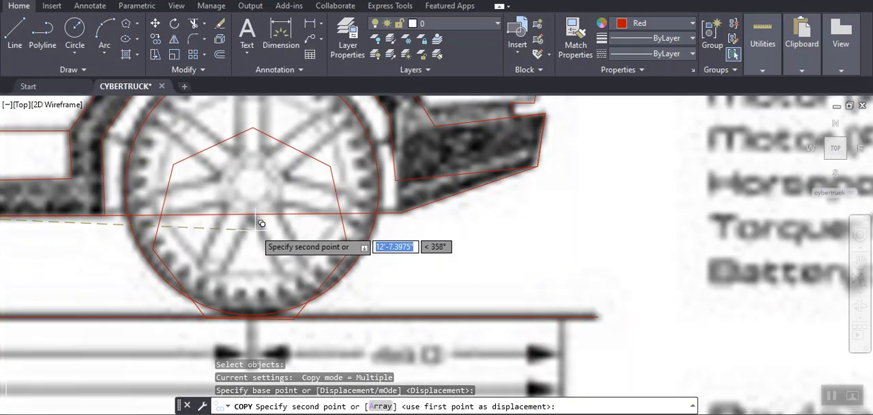
{"action": "scroll", "coordinate": [256, 158], "scroll_direction": "down", "scroll_amount": 2}
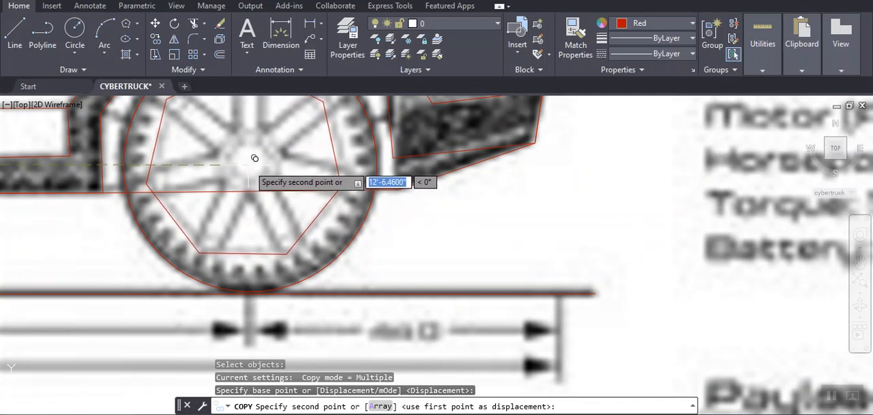
{"action": "left_click", "coordinate": [259, 156]}
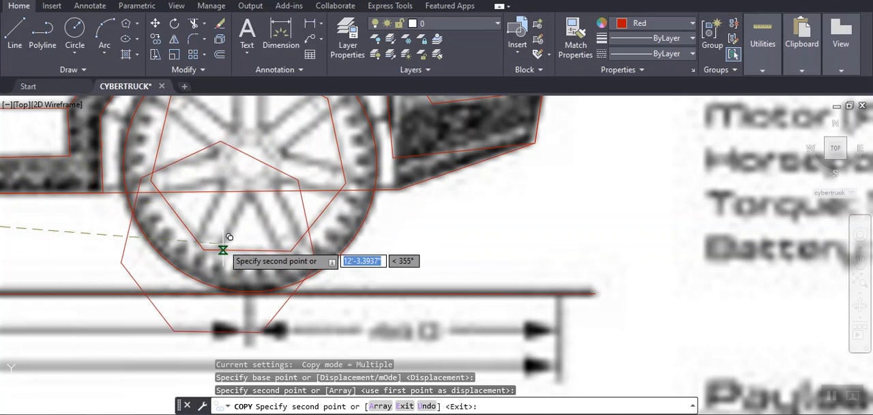
{"action": "key", "text": "Escape"}
{"action": "scroll", "coordinate": [232, 232], "scroll_direction": "down", "scroll_amount": 6}
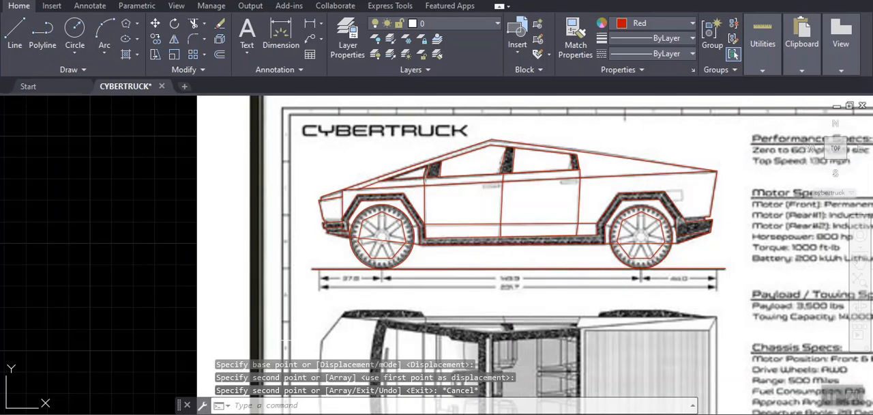
{"action": "middle_click_drag", "start_coordinate": [390, 272], "coordinate": [305, 283]}
{"action": "scroll", "coordinate": [300, 246], "scroll_direction": "up", "scroll_amount": 3}
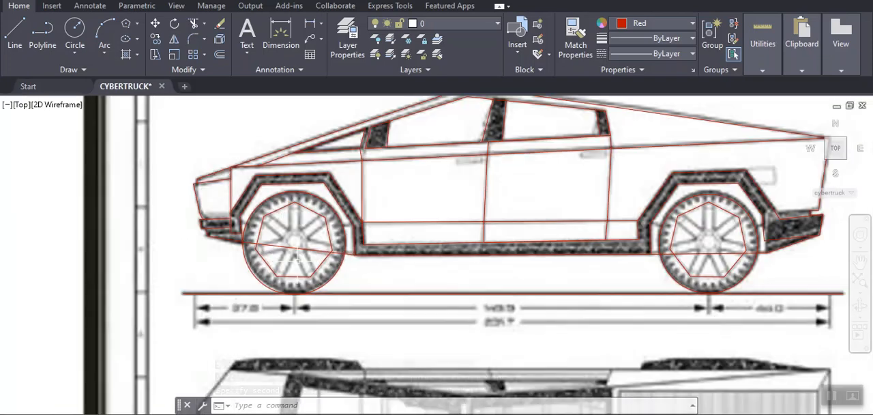
{"action": "scroll", "coordinate": [300, 247], "scroll_direction": "up", "scroll_amount": 3}
{"action": "scroll", "coordinate": [300, 246], "scroll_direction": "up", "scroll_amount": 1}
{"action": "scroll", "coordinate": [300, 247], "scroll_direction": "down", "scroll_amount": 3}
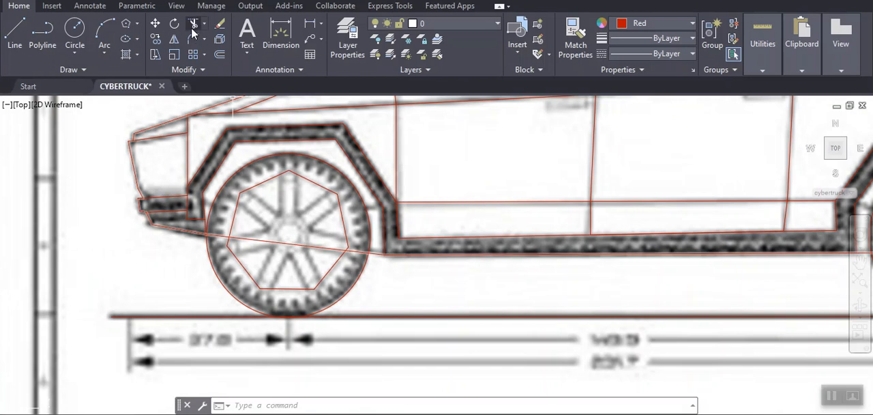
{"action": "type", "text": "DDPOLY"}
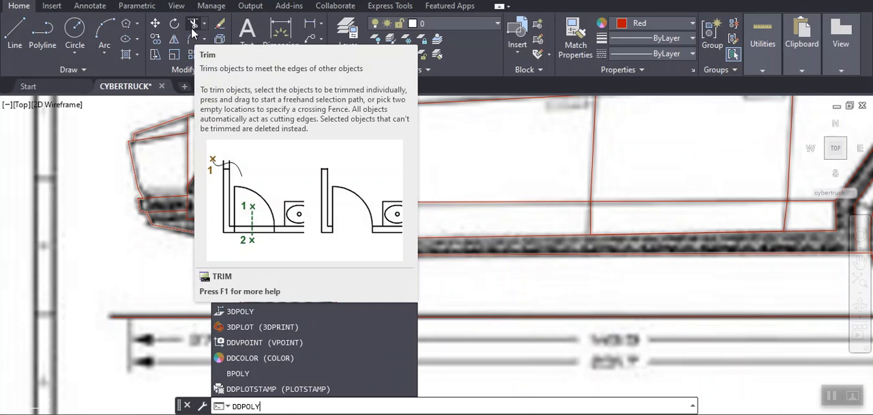
{"action": "key", "text": "Return"}
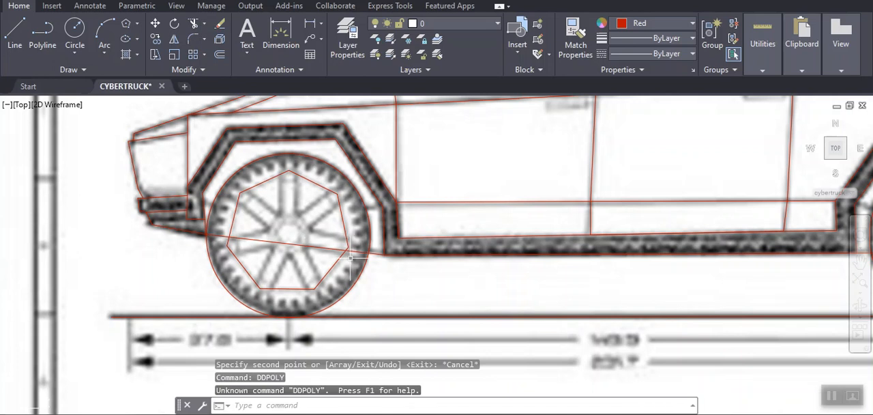
{"action": "key", "text": "Escape"}
{"action": "key", "text": "Escape"}
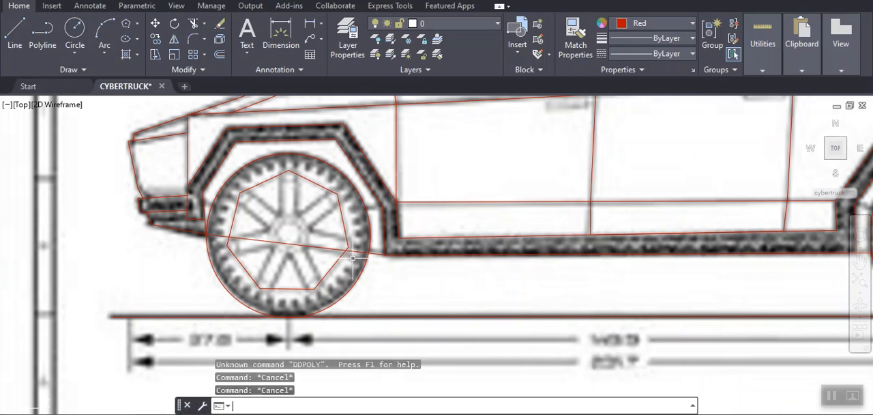
- Trace the front wheel's opening just behind the top spoke with a 3D polyline, from the rim polygon to the hub and back
{"action": "type", "text": "3"}
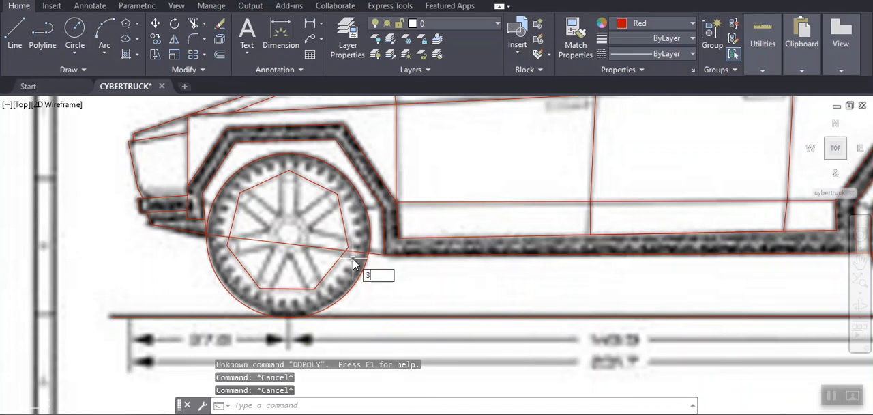
{"action": "type", "text": "DPOLy"}
{"action": "key", "text": "Return"}
{"action": "scroll", "coordinate": [298, 185], "scroll_direction": "up", "scroll_amount": 2}
{"action": "scroll", "coordinate": [293, 174], "scroll_direction": "up", "scroll_amount": 2}
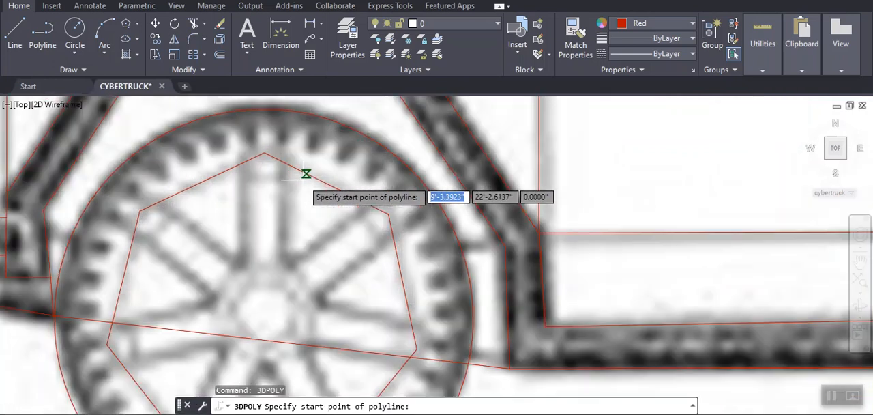
{"action": "left_click", "coordinate": [285, 164]}
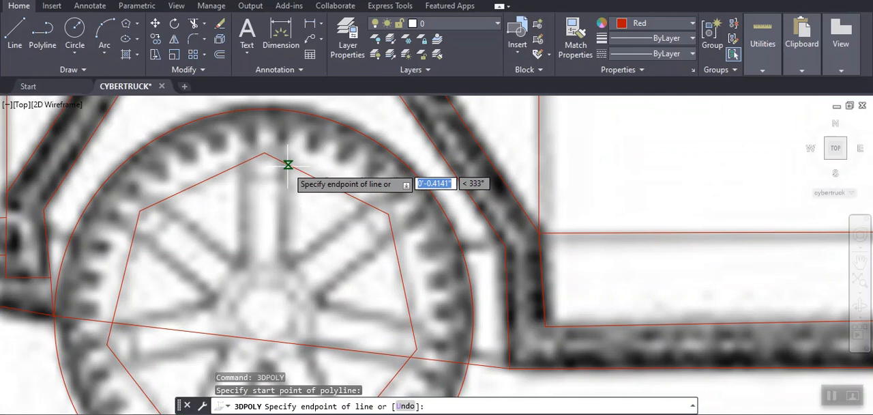
{"action": "left_click", "coordinate": [282, 258]}
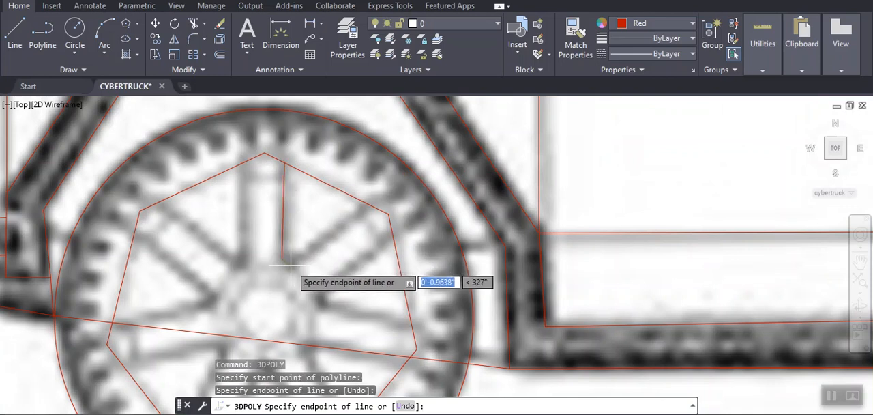
{"action": "left_click", "coordinate": [290, 263]}
{"action": "left_click", "coordinate": [368, 203]}
{"action": "key", "text": "Return"}
{"action": "key", "text": "Return"}
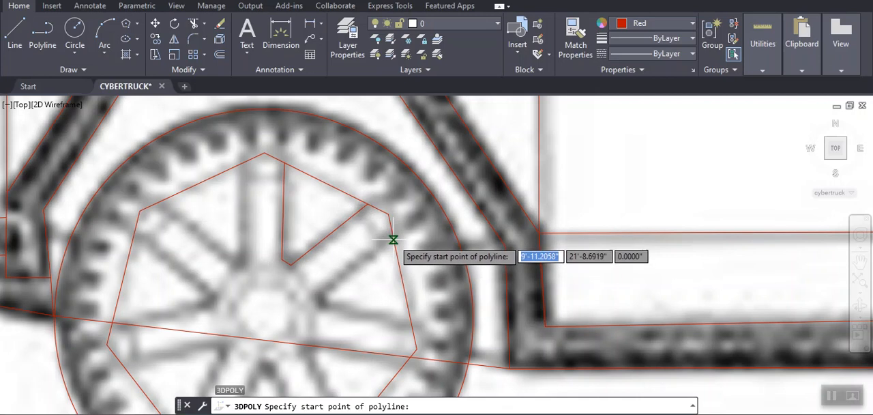
- Trace the front wheel's rearmost spoke opening with a 3D polyline that starts and ends on the rim polygon's edge
{"action": "left_click", "coordinate": [392, 235]}
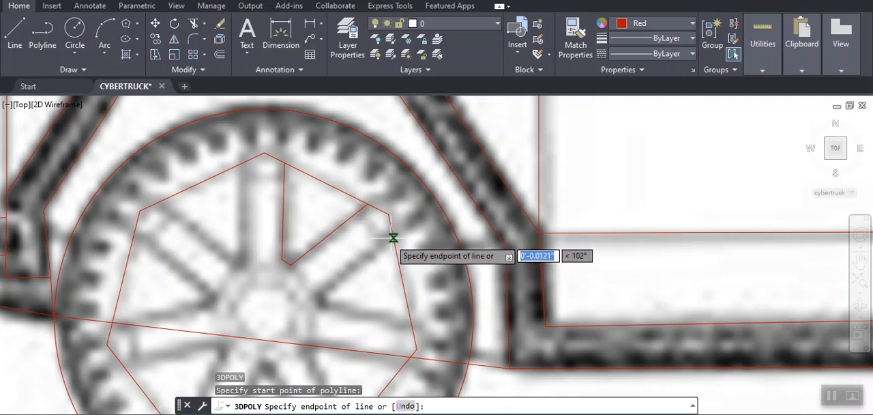
{"action": "left_click", "coordinate": [321, 296]}
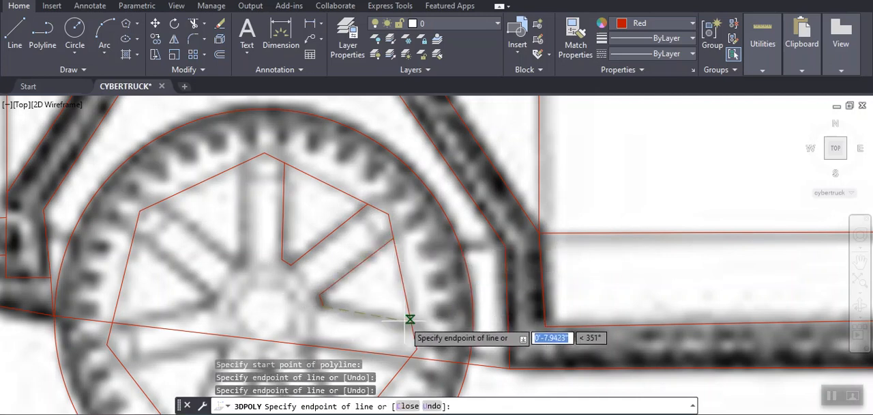
{"action": "left_click", "coordinate": [410, 320]}
{"action": "key", "text": "Return"}
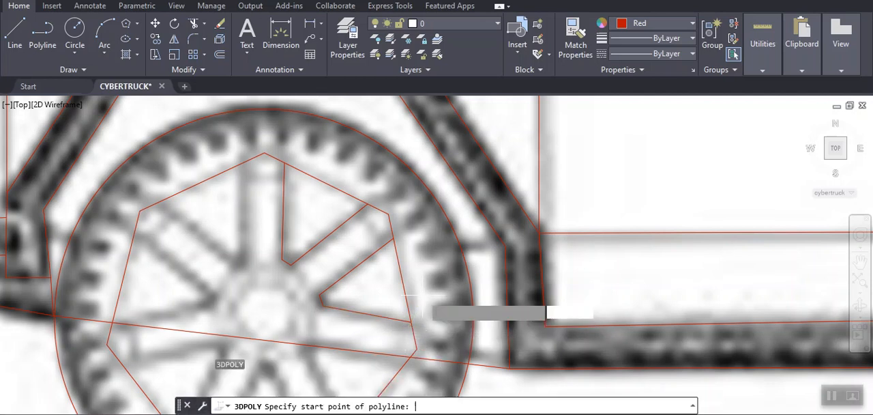
- Trace the front wheel's lower rear spoke opening with a 3D polyline between the rim polygon and the hub
{"action": "key", "text": "Return"}
{"action": "scroll", "coordinate": [422, 285], "scroll_direction": "down", "scroll_amount": 5}
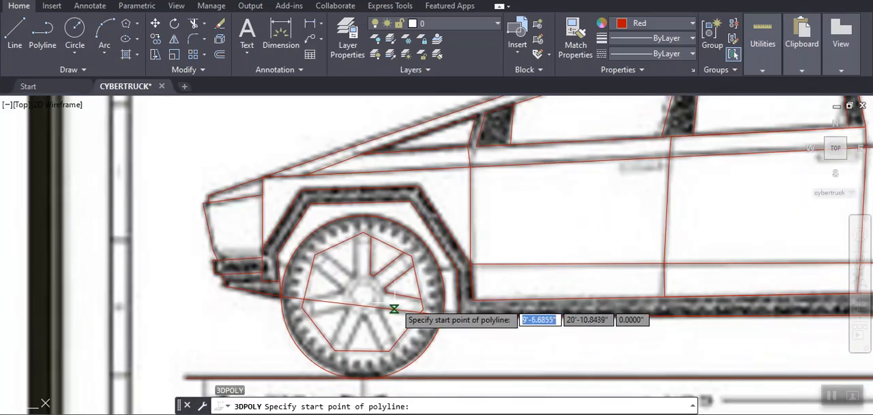
{"action": "scroll", "coordinate": [426, 339], "scroll_direction": "up", "scroll_amount": 3}
{"action": "scroll", "coordinate": [437, 345], "scroll_direction": "up", "scroll_amount": 1}
{"action": "scroll", "coordinate": [432, 354], "scroll_direction": "down", "scroll_amount": 3}
{"action": "scroll", "coordinate": [461, 277], "scroll_direction": "up", "scroll_amount": 1}
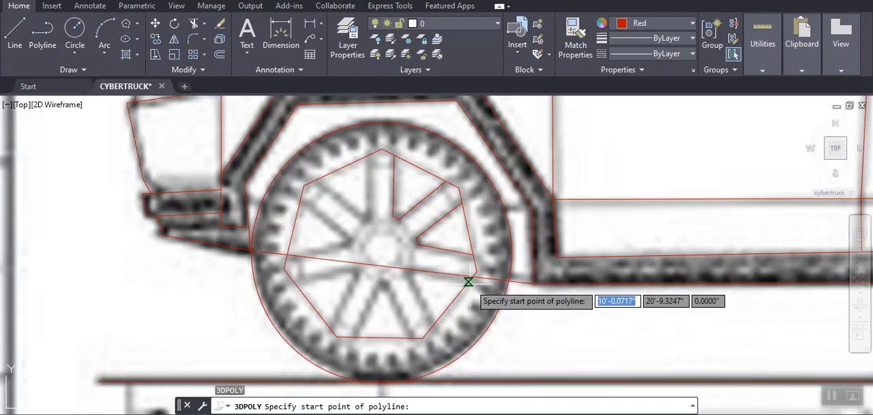
{"action": "left_click", "coordinate": [467, 282]}
{"action": "left_click", "coordinate": [413, 270]}
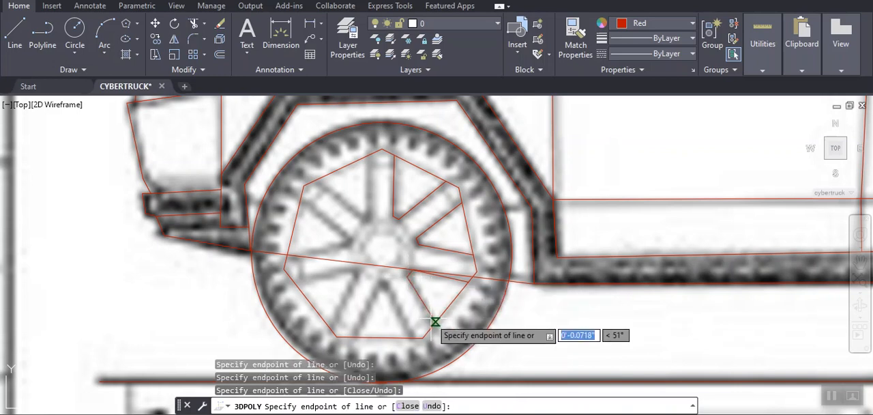
{"action": "key", "text": "Return"}
{"action": "key", "text": "Return"}
{"action": "key", "text": "Return"}
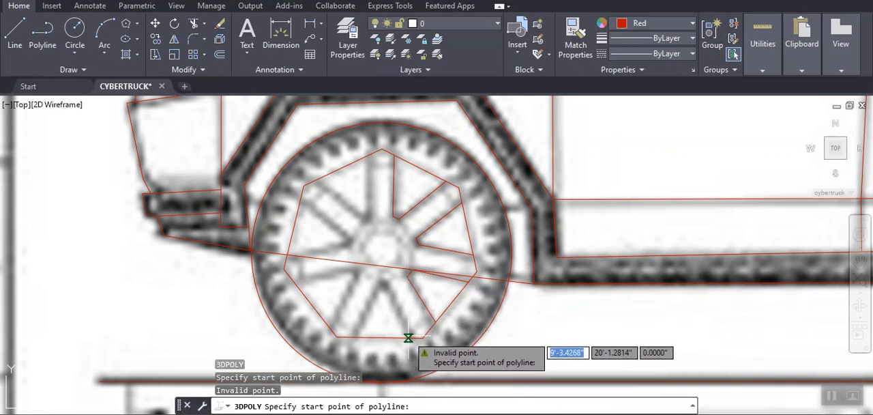
- Trace the front wheel's bottom spoke opening as a V-shaped 3D polyline from the rim polygon's bottom edge to the hub and back
{"action": "left_click", "coordinate": [409, 338]}
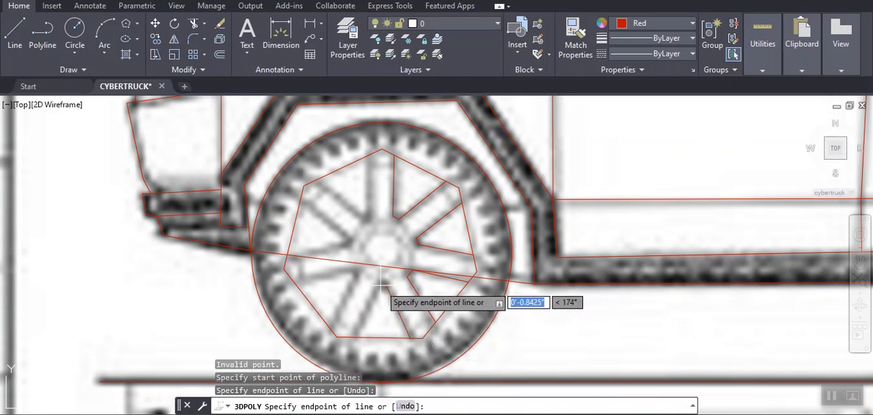
{"action": "left_click", "coordinate": [383, 280]}
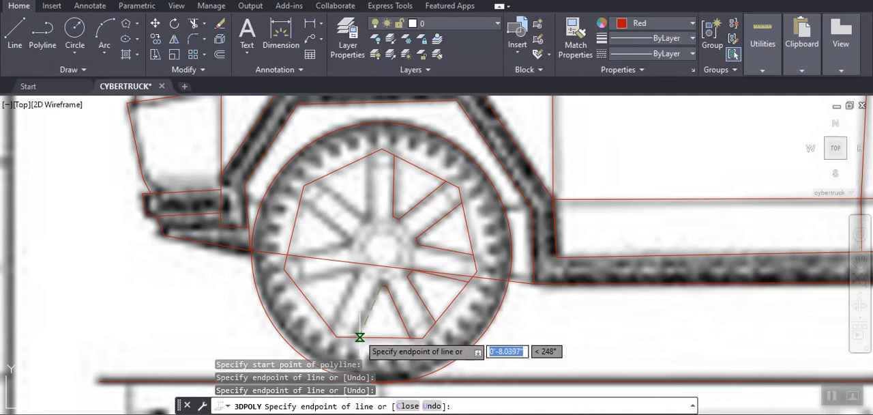
{"action": "left_click", "coordinate": [358, 334]}
{"action": "key", "text": "Return"}
{"action": "key", "text": "Return"}
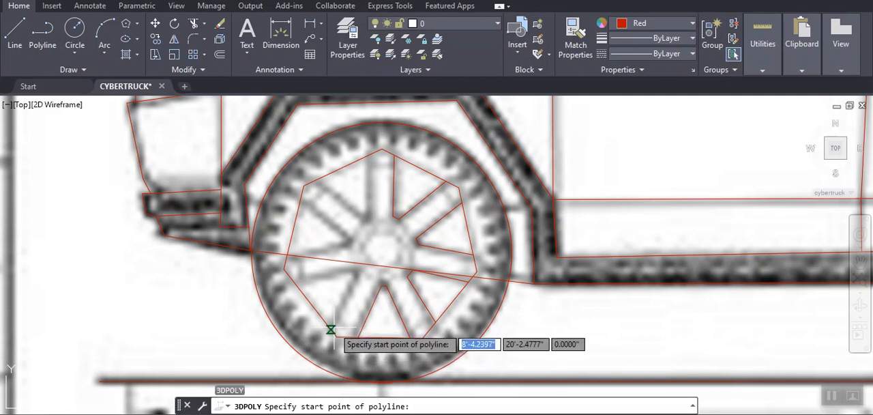
- Trace the front wheel's lower front spoke opening with a 3D polyline from the rim polygon to the hub and back
{"action": "left_click", "coordinate": [333, 328]}
{"action": "left_click", "coordinate": [355, 272]}
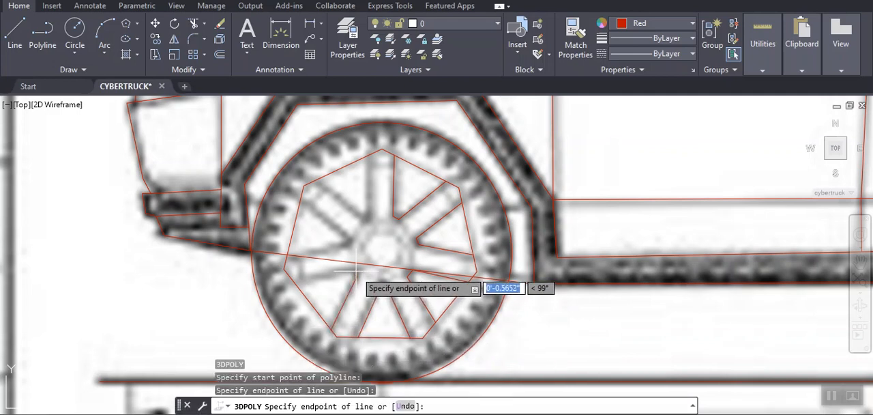
{"action": "left_click", "coordinate": [356, 264]}
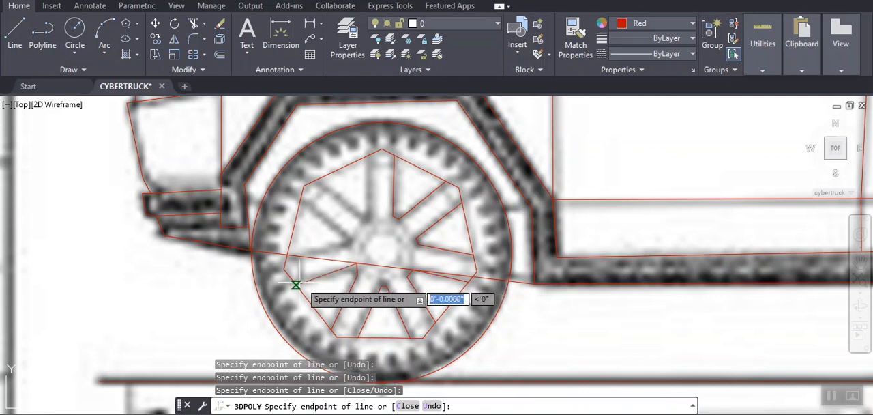
{"action": "key", "text": "Return"}
{"action": "key", "text": "Return"}
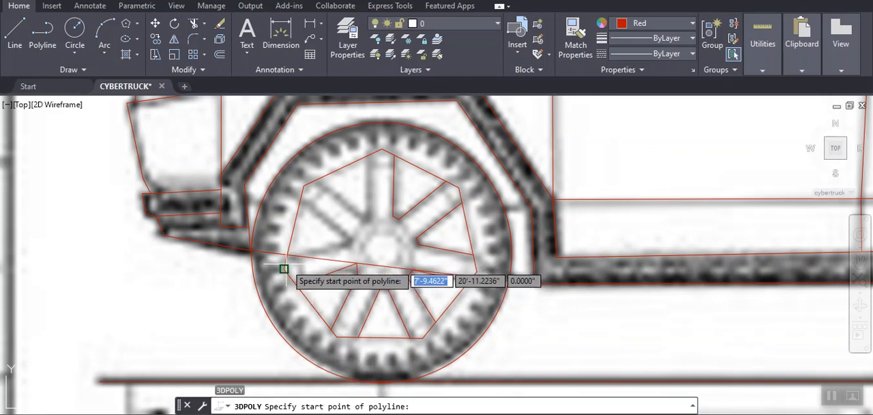
- Trace the front wheel's frontmost spoke opening with a 3D polyline that starts and ends on the rim polygon's front edge
{"action": "scroll", "coordinate": [292, 257], "scroll_direction": "up", "scroll_amount": 5}
{"action": "left_click", "coordinate": [263, 253]}
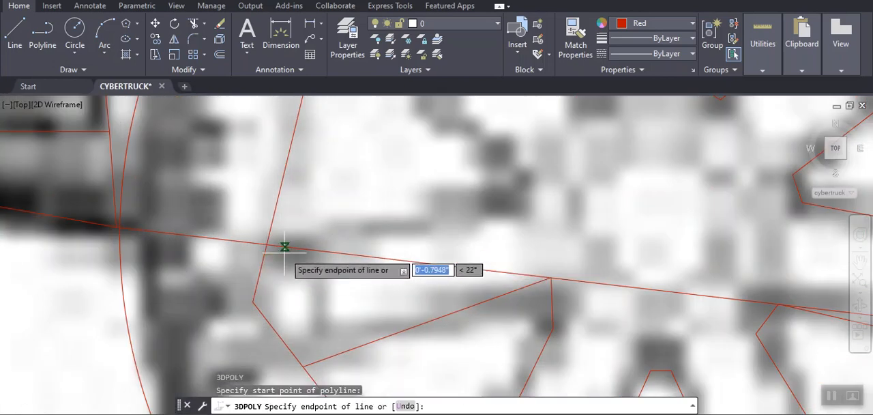
{"action": "scroll", "coordinate": [293, 252], "scroll_direction": "down", "scroll_amount": 5}
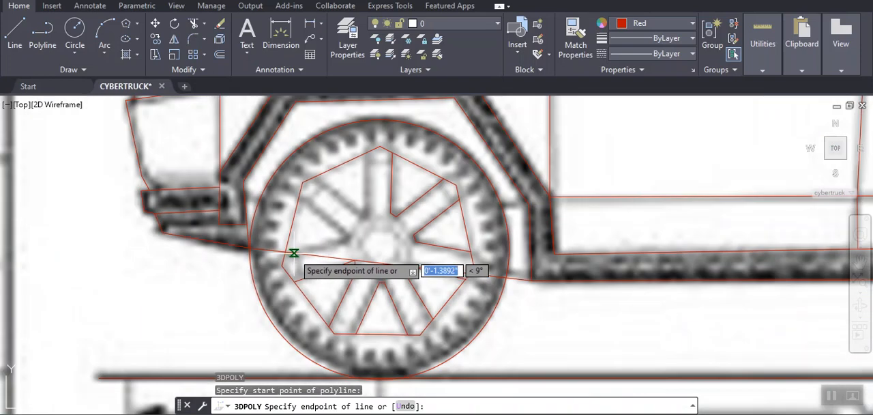
{"action": "left_click", "coordinate": [341, 230]}
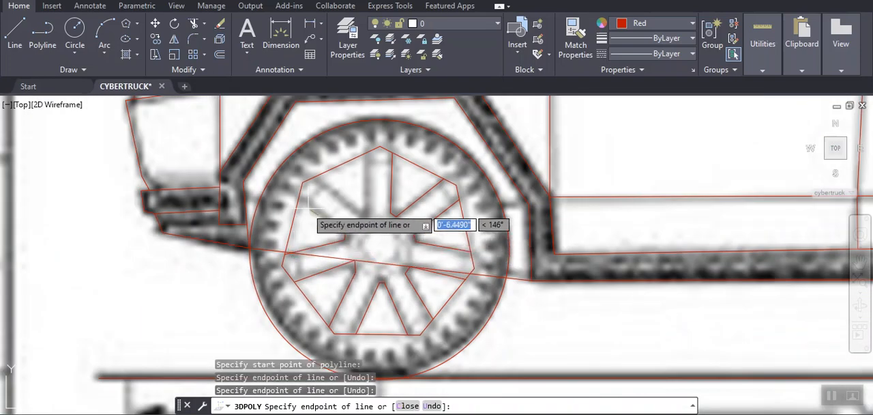
{"action": "left_click", "coordinate": [297, 200]}
{"action": "key", "text": "Return"}
{"action": "key", "text": "Return"}
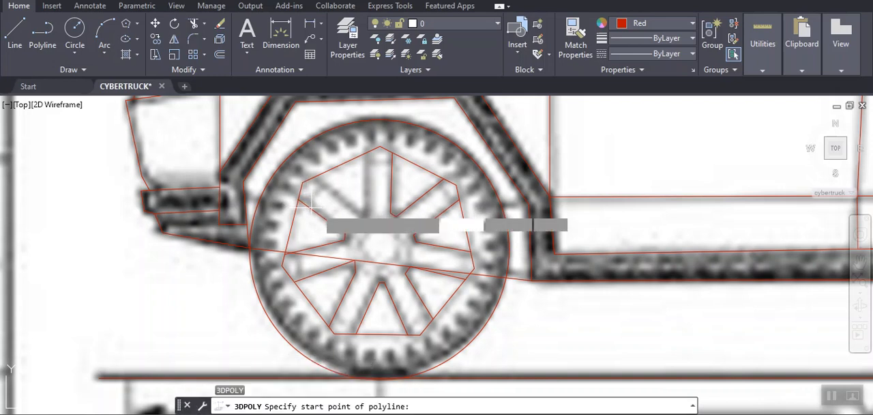
- Trace the front wheel's opening just ahead of the top spoke as a V-shaped 3D polyline between rim polygon and hub
{"action": "left_click", "coordinate": [313, 178]}
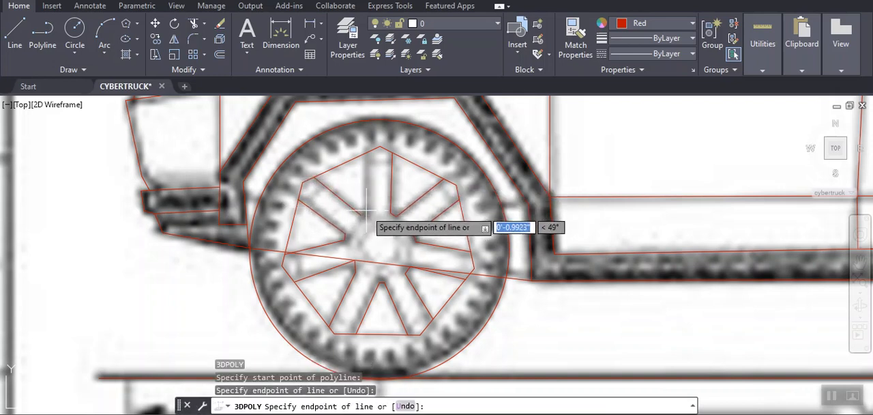
{"action": "left_click", "coordinate": [365, 208]}
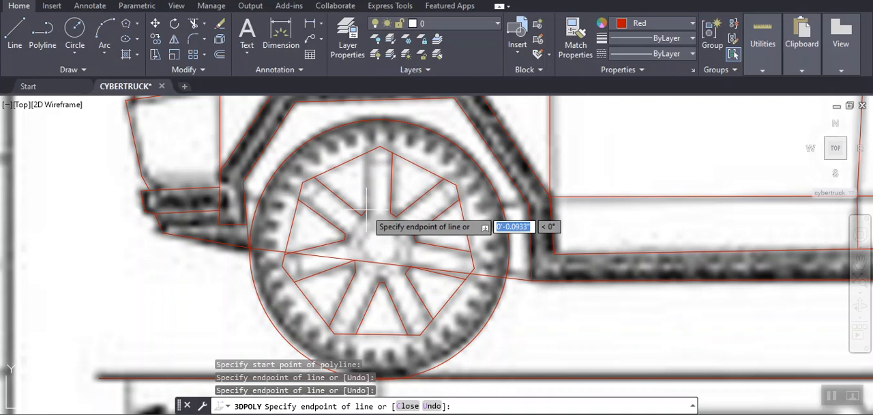
{"action": "left_click", "coordinate": [369, 161]}
{"action": "key", "text": "Return"}
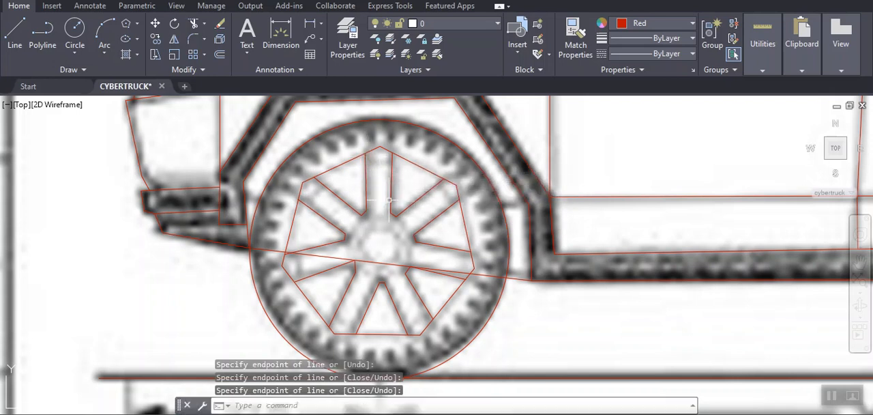
- Stretch the upper hub-side vertex of the front wheel's lower front spoke opening slightly toward the truck's front to match the blueprint
{"action": "scroll", "coordinate": [387, 201], "scroll_direction": "down", "scroll_amount": 4}
{"action": "scroll", "coordinate": [369, 228], "scroll_direction": "down", "scroll_amount": 3}
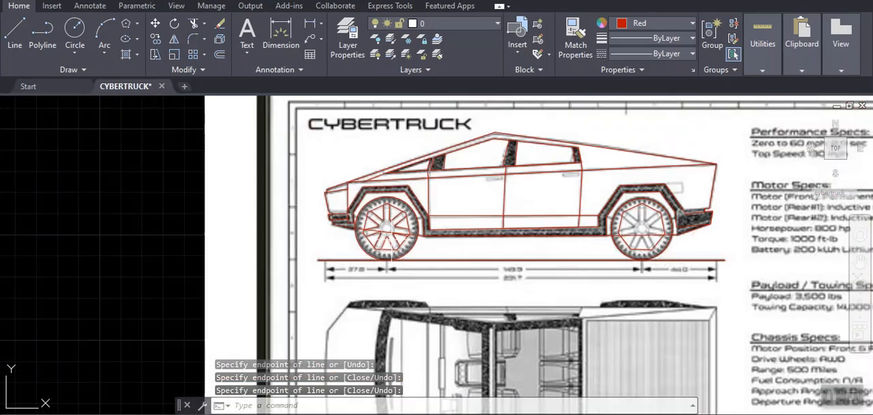
{"action": "scroll", "coordinate": [382, 237], "scroll_direction": "up", "scroll_amount": 7}
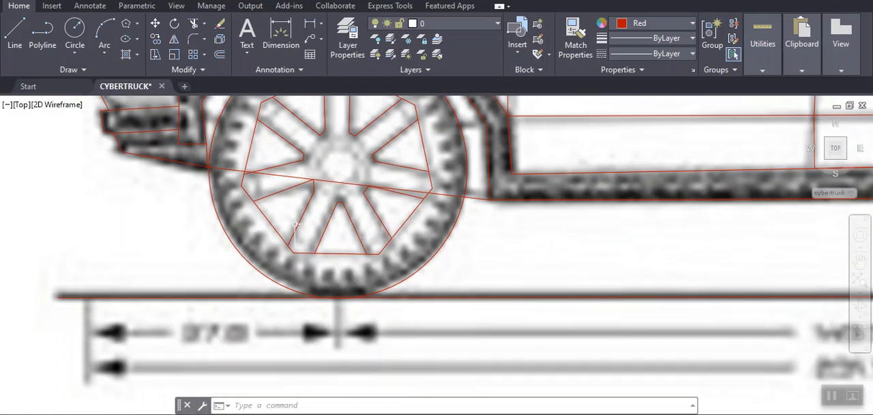
{"action": "scroll", "coordinate": [311, 182], "scroll_direction": "up", "scroll_amount": 4}
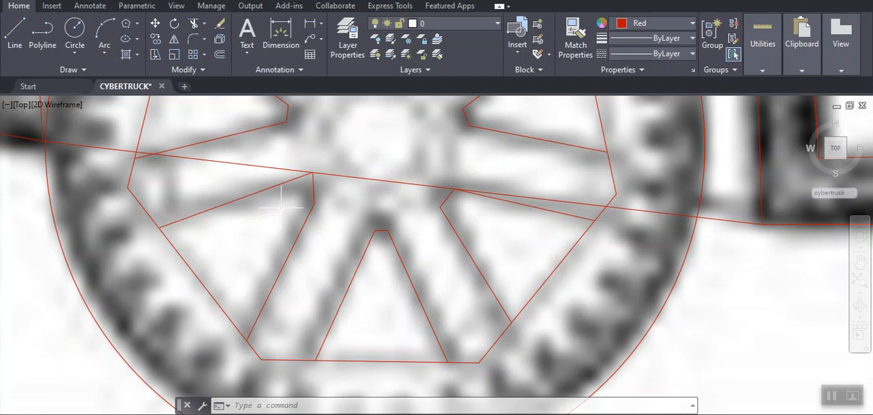
{"action": "key", "text": "Escape"}
{"action": "key", "text": "Escape"}
{"action": "left_click", "coordinate": [285, 182]}
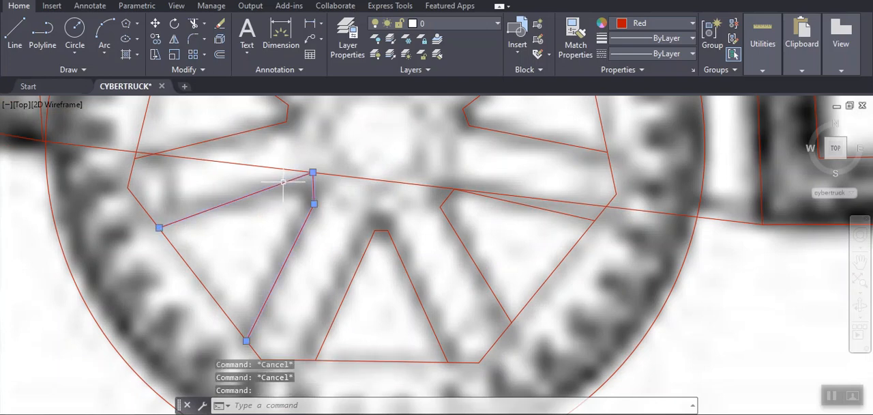
{"action": "left_click", "coordinate": [312, 172]}
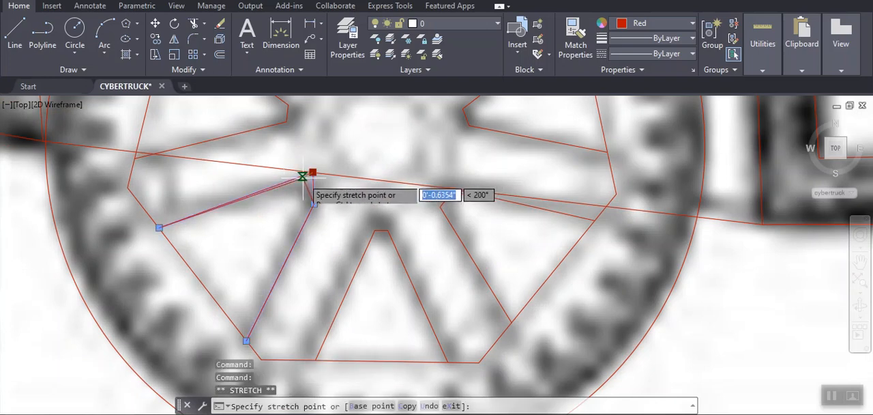
{"action": "left_click", "coordinate": [300, 178]}
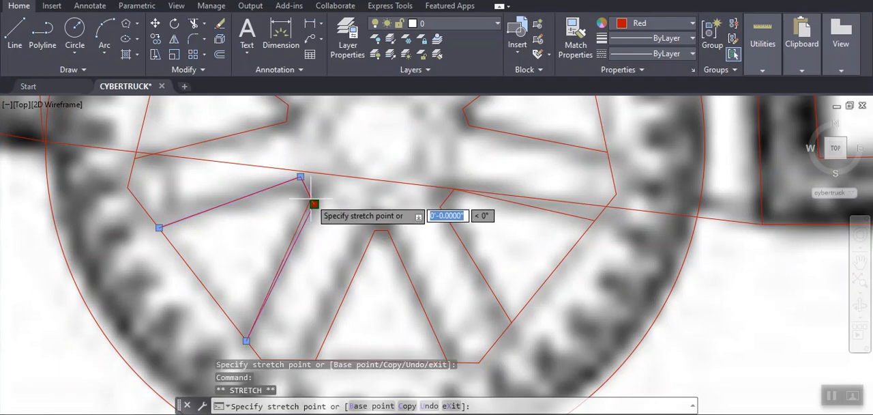
{"action": "key", "text": "Escape"}
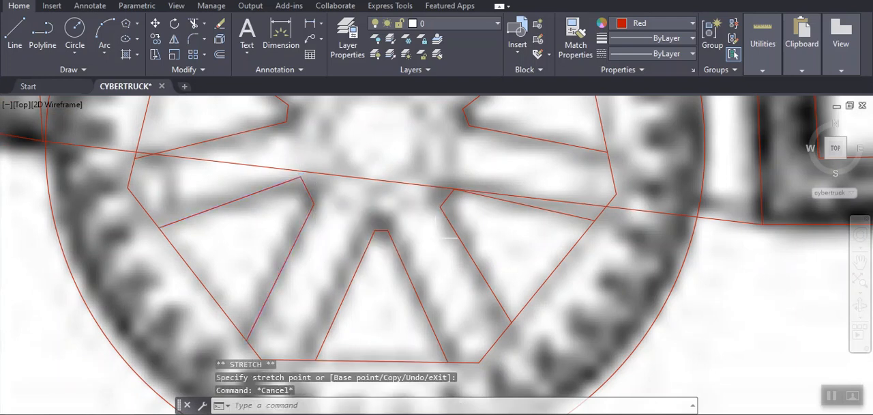
- Begin the top view's body outline with a 3D polyline along the nose's upper slanted corner, starting at the upper front wheel
{"action": "scroll", "coordinate": [454, 230], "scroll_direction": "down", "scroll_amount": 3}
{"action": "scroll", "coordinate": [418, 235], "scroll_direction": "down", "scroll_amount": 5}
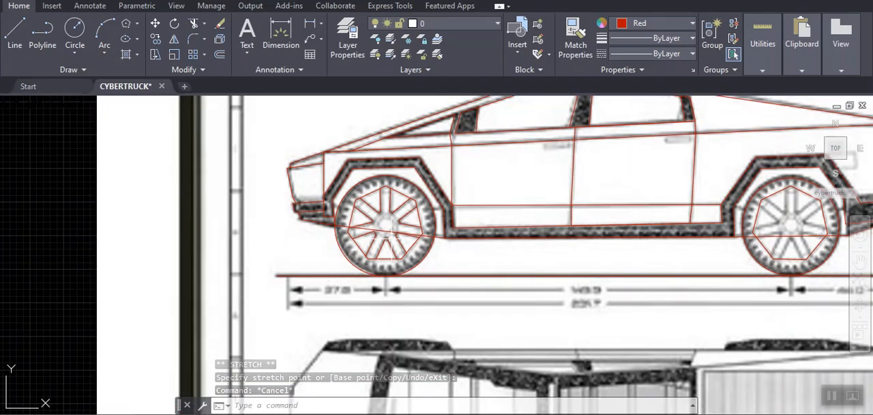
{"action": "scroll", "coordinate": [393, 233], "scroll_direction": "down", "scroll_amount": 4}
{"action": "middle_click_drag", "start_coordinate": [452, 278], "coordinate": [468, 202]}
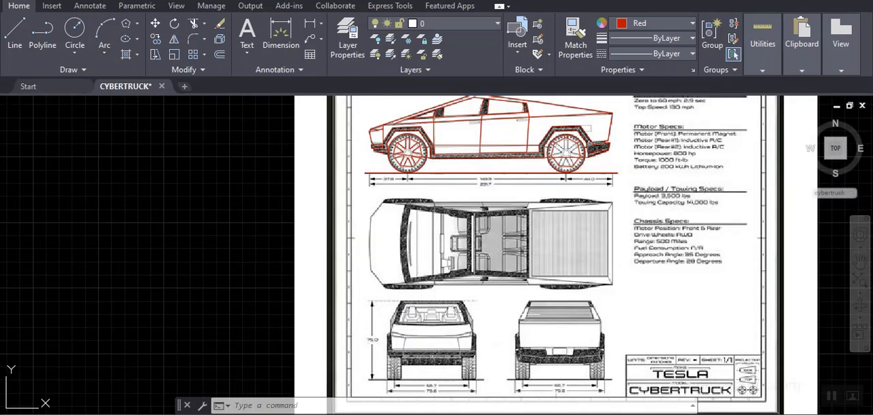
{"action": "scroll", "coordinate": [476, 259], "scroll_direction": "up", "scroll_amount": 2}
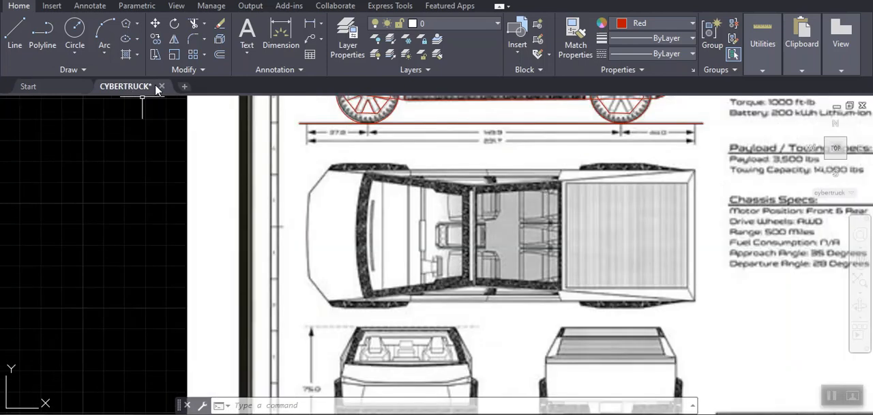
{"action": "mouse_move", "coordinate": [155, 84]}
{"action": "key", "text": "space"}
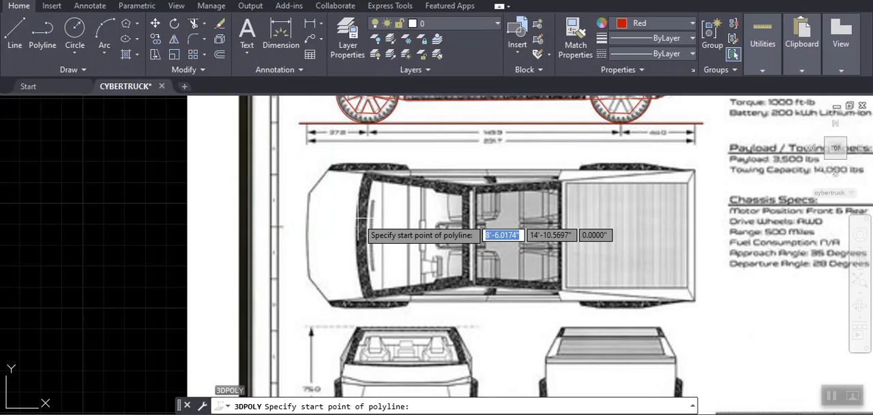
{"action": "scroll", "coordinate": [359, 220], "scroll_direction": "down", "scroll_amount": 2}
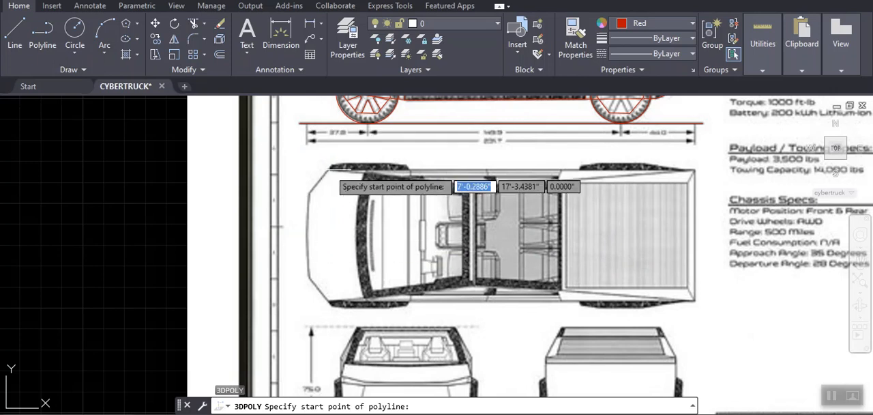
{"action": "scroll", "coordinate": [327, 172], "scroll_direction": "up", "scroll_amount": 4}
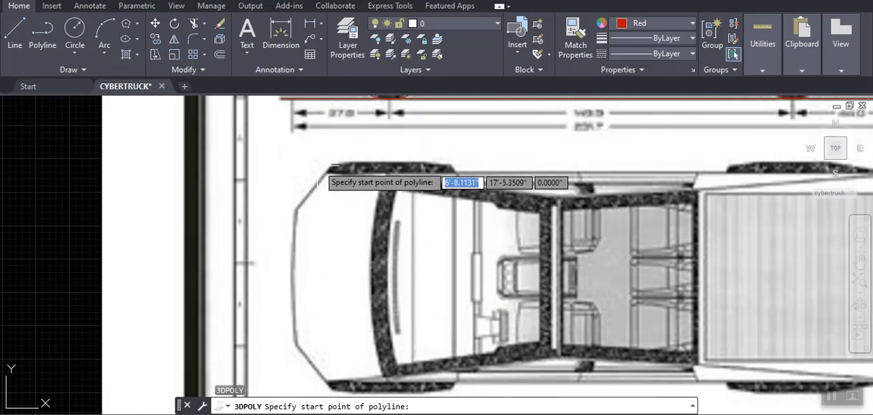
{"action": "left_click", "coordinate": [327, 172]}
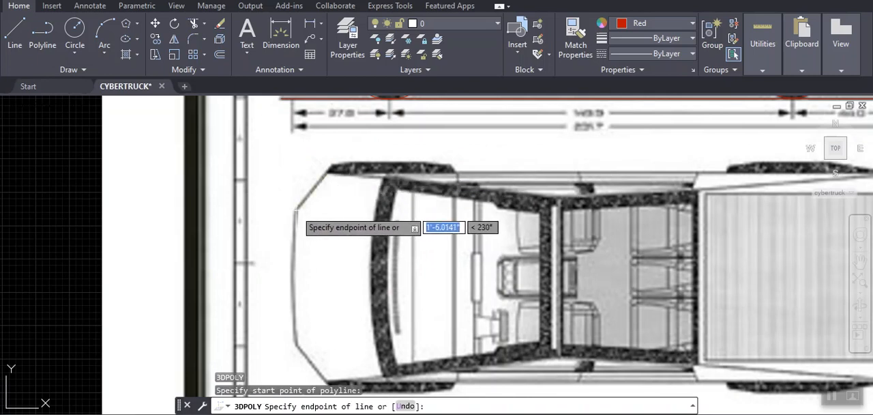
{"action": "left_click", "coordinate": [296, 209]}
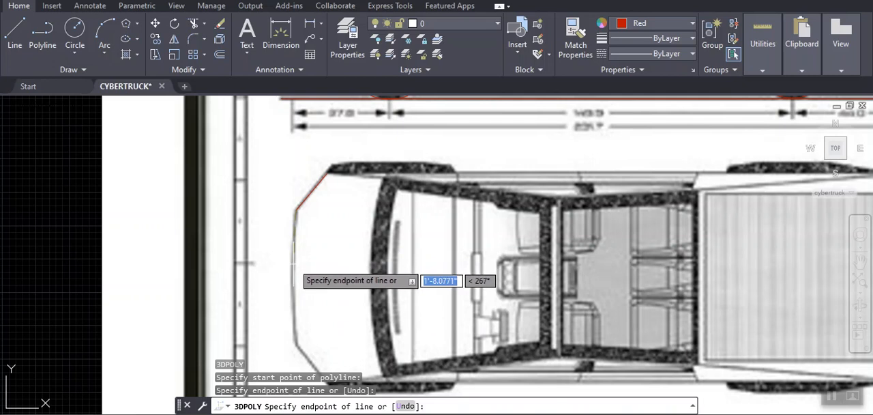
- Continue the top view's outline around the nose to the lower front wheel arch, and undo the last point placed beyond the body corner
{"action": "scroll", "coordinate": [294, 263], "scroll_direction": "down", "scroll_amount": 1}
{"action": "scroll", "coordinate": [293, 259], "scroll_direction": "up", "scroll_amount": 3}
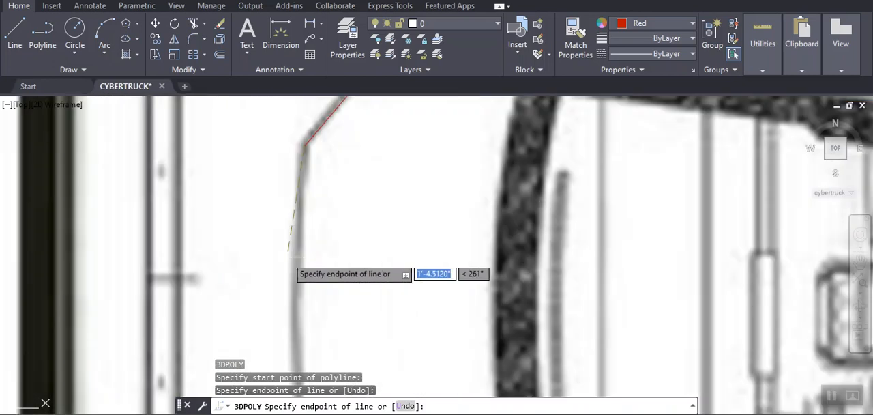
{"action": "left_click", "coordinate": [296, 259]}
{"action": "middle_click_drag", "start_coordinate": [287, 317], "coordinate": [327, 238]}
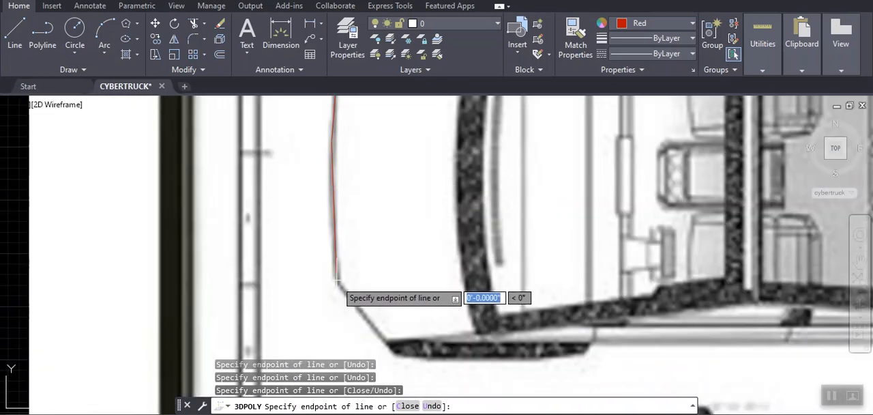
{"action": "left_click", "coordinate": [398, 356]}
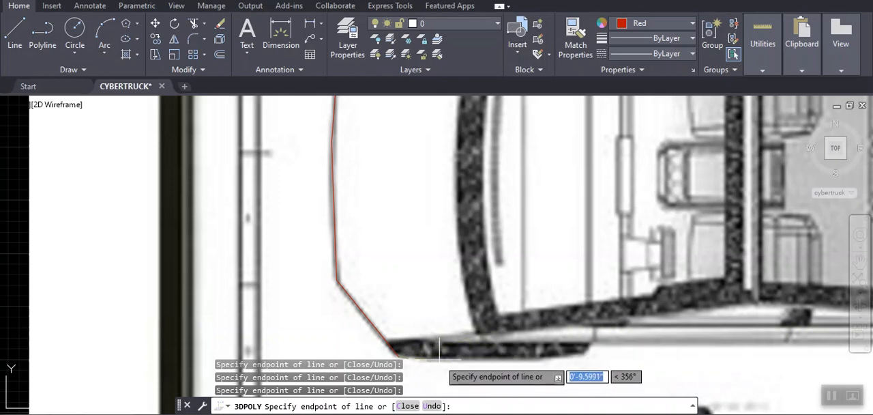
{"action": "key", "text": "Return"}
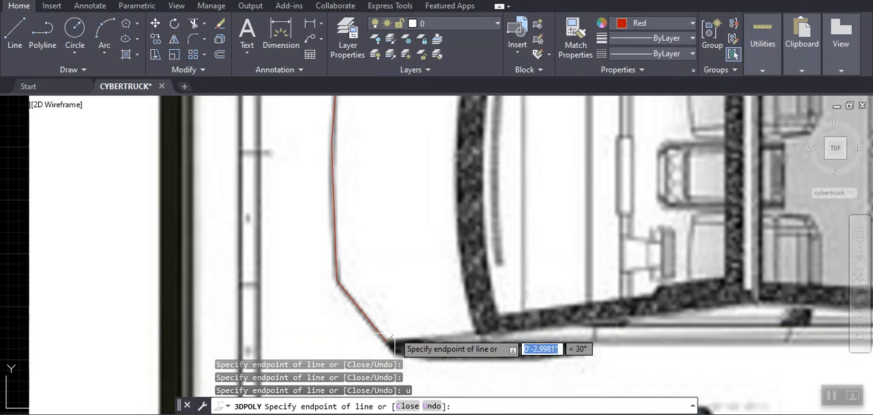
- Extend the top view's outline along the body's lower side edge to the rear end of the front wheel arch
{"action": "scroll", "coordinate": [399, 339], "scroll_direction": "down", "scroll_amount": 5}
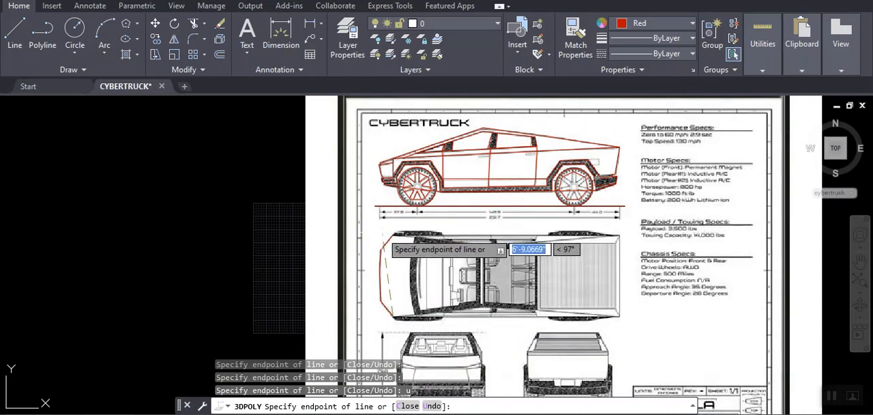
{"action": "scroll", "coordinate": [385, 250], "scroll_direction": "up", "scroll_amount": 2}
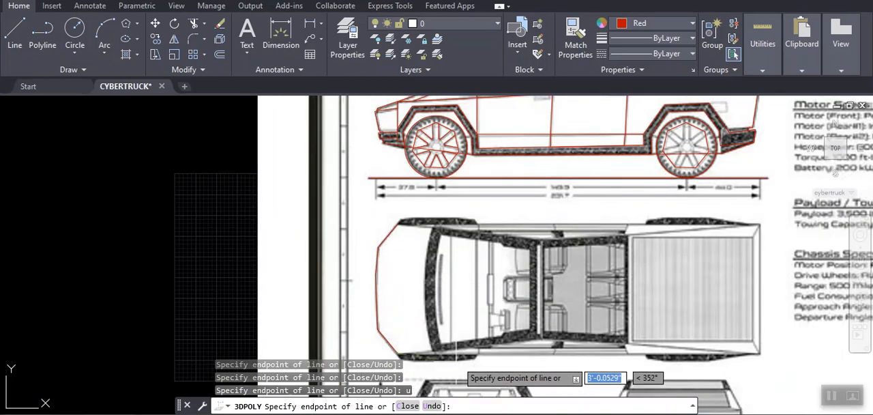
{"action": "scroll", "coordinate": [402, 349], "scroll_direction": "up", "scroll_amount": 3}
{"action": "middle_click_drag", "start_coordinate": [403, 349], "coordinate": [430, 208]}
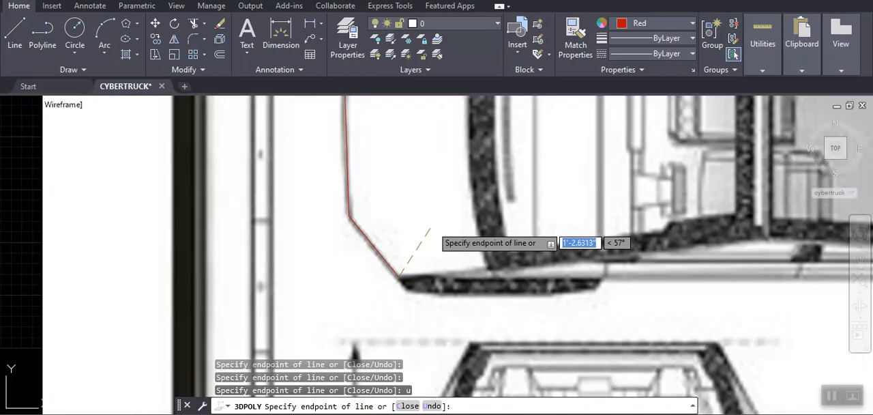
{"action": "left_click", "coordinate": [601, 279]}
- Extend the top view's outline straight along the lower side edge to the front end of the rear wheel arch
{"action": "scroll", "coordinate": [624, 274], "scroll_direction": "down", "scroll_amount": 4}
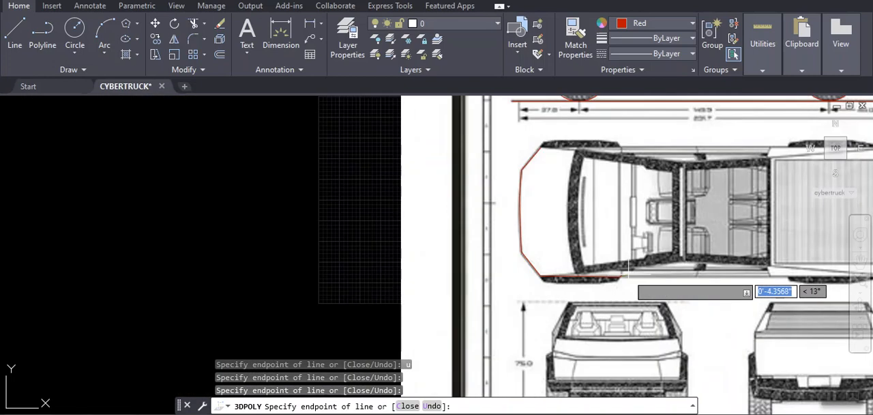
{"action": "scroll", "coordinate": [681, 276], "scroll_direction": "down", "scroll_amount": 2}
{"action": "middle_click_drag", "start_coordinate": [734, 276], "coordinate": [467, 283]}
{"action": "scroll", "coordinate": [477, 289], "scroll_direction": "up", "scroll_amount": 3}
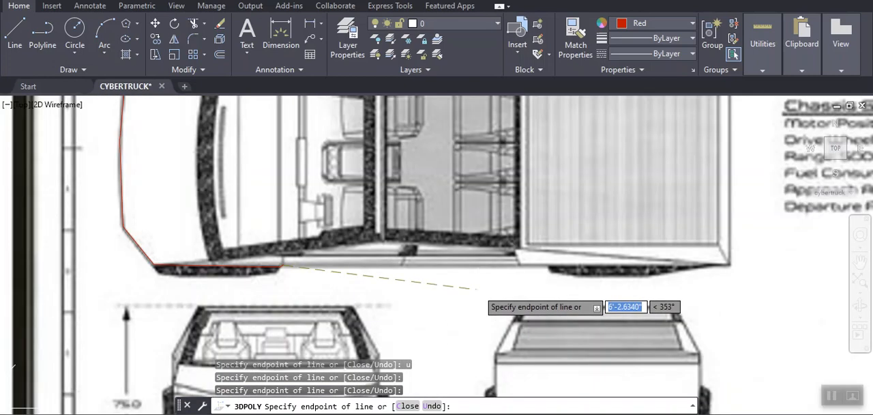
{"action": "left_click", "coordinate": [548, 266]}
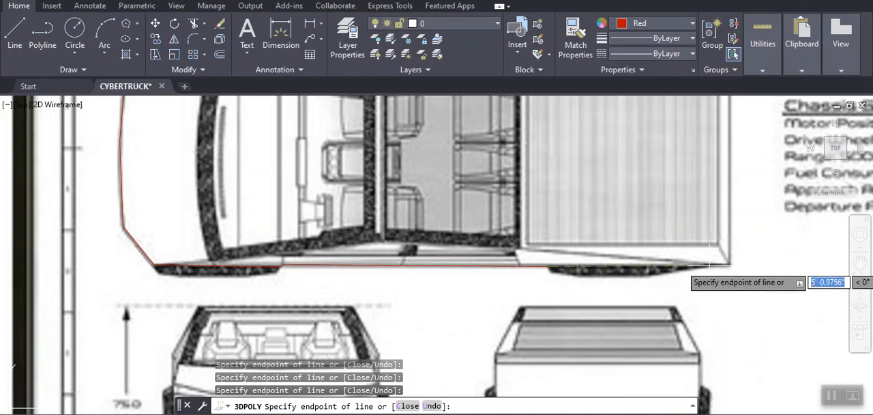
- Complete the top view's body outline around the rear corners and along the upper side edge, closing the 3D polyline at its starting corner
{"action": "scroll", "coordinate": [709, 264], "scroll_direction": "down", "scroll_amount": 4}
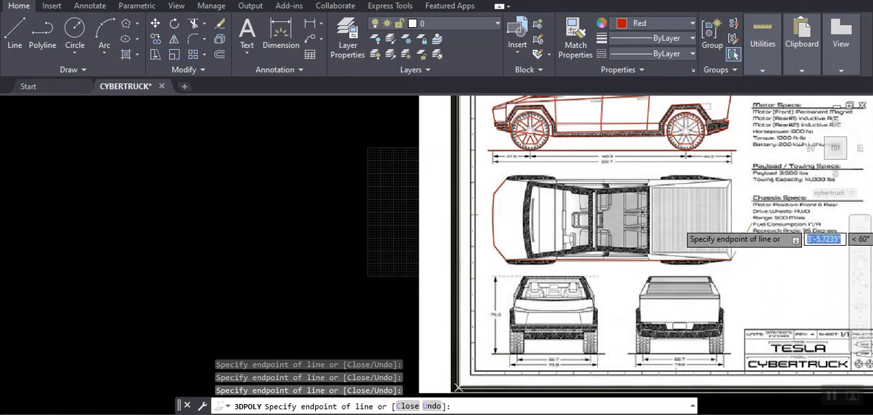
{"action": "scroll", "coordinate": [737, 236], "scroll_direction": "up", "scroll_amount": 5}
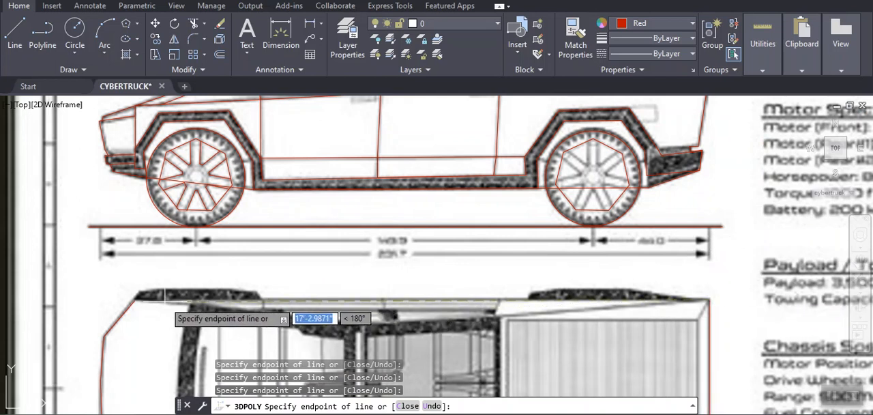
{"action": "scroll", "coordinate": [167, 294], "scroll_direction": "up", "scroll_amount": 5}
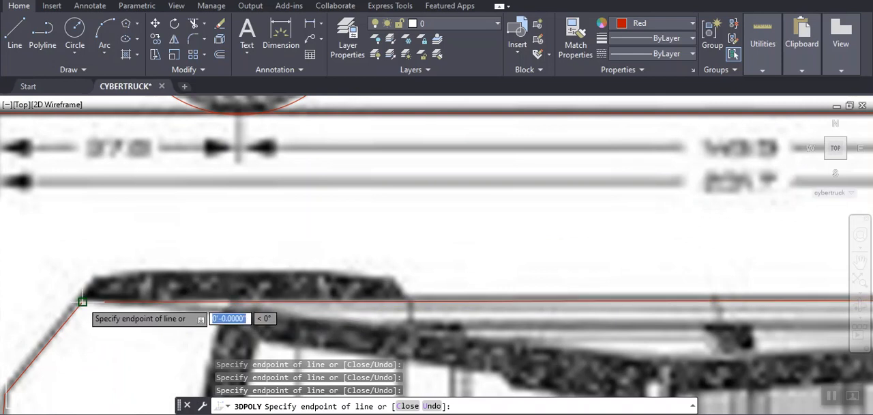
{"action": "type", "text": "c"}
{"action": "key", "text": "Return"}
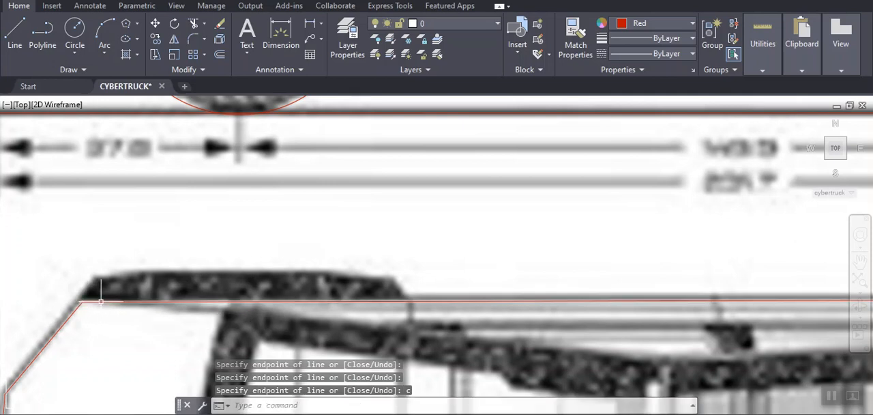
- Trace the top view's upper front wheel arch with connected lines from the nose corner over its outer edge, and close the loop
{"action": "scroll", "coordinate": [95, 300], "scroll_direction": "down", "scroll_amount": 2}
{"action": "scroll", "coordinate": [75, 299], "scroll_direction": "up", "scroll_amount": 3}
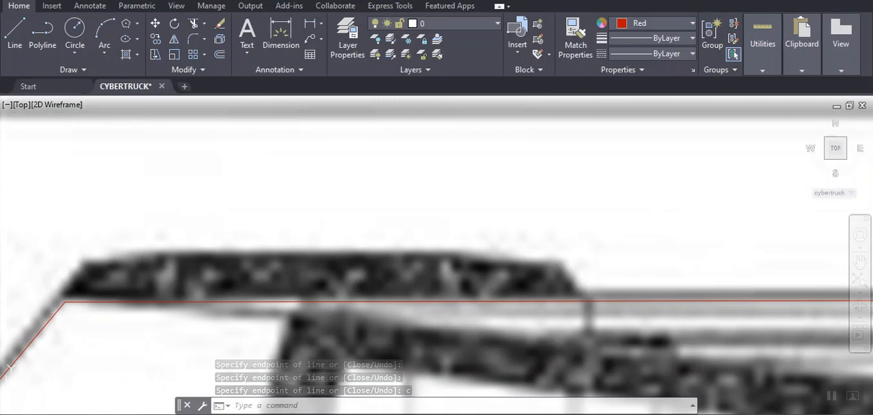
{"action": "left_click", "coordinate": [13, 36]}
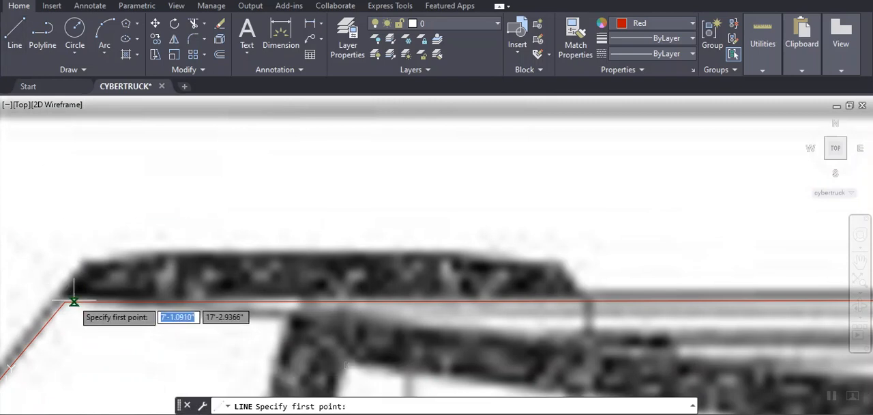
{"action": "left_click", "coordinate": [65, 300]}
{"action": "left_click", "coordinate": [88, 261]}
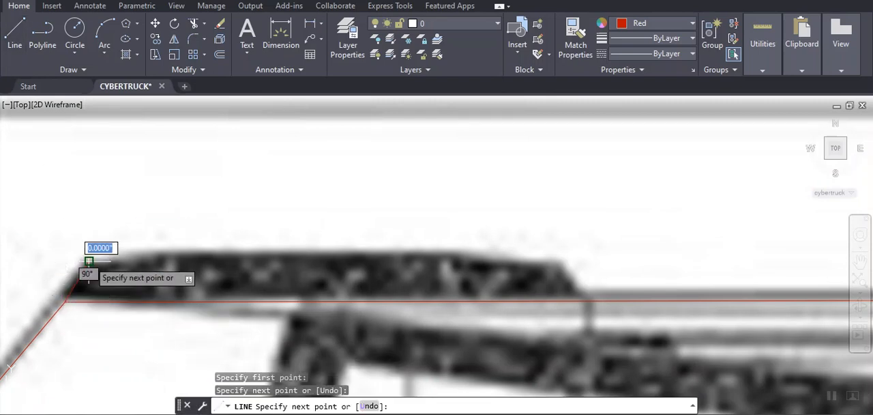
{"action": "left_click", "coordinate": [170, 253]}
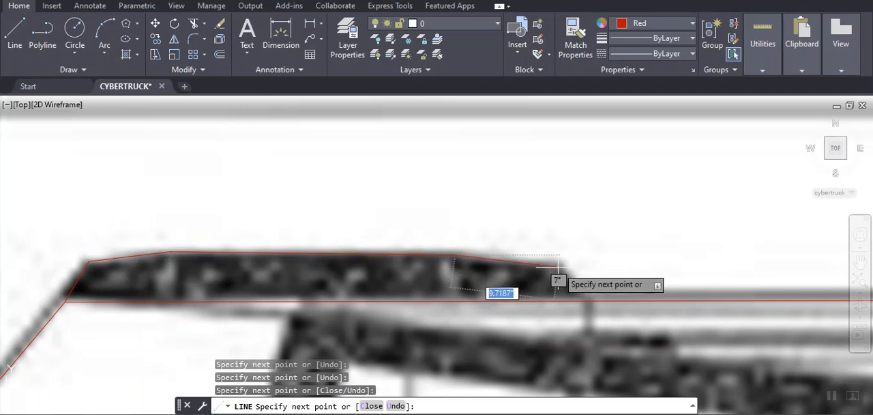
{"action": "left_click", "coordinate": [557, 262]}
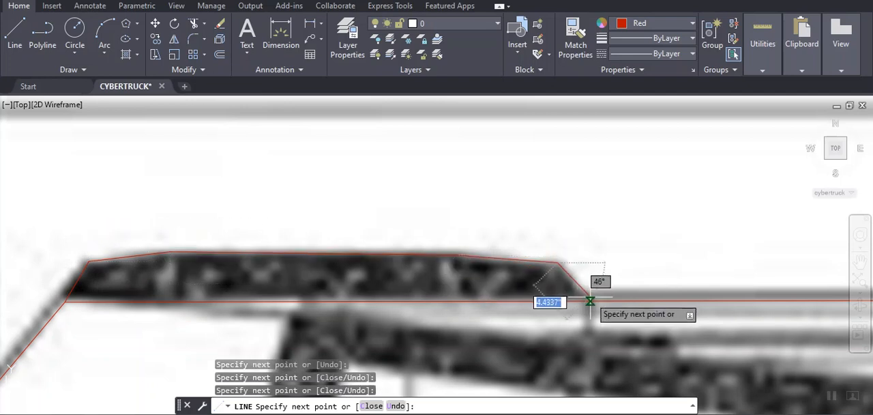
{"action": "left_click", "coordinate": [590, 300]}
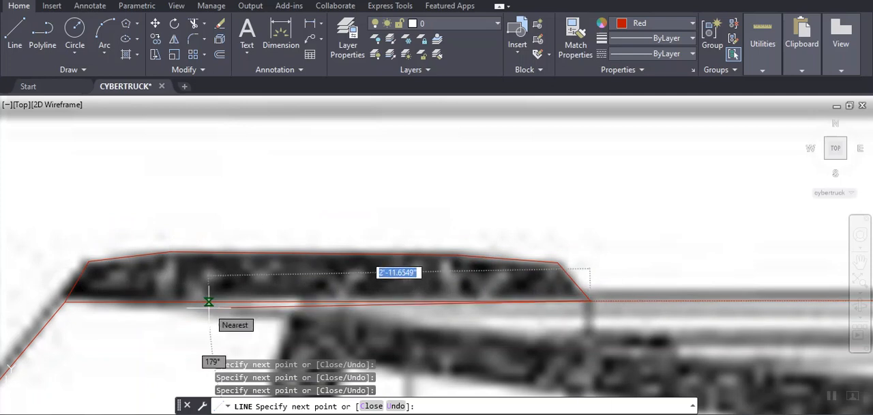
{"action": "type", "text": "c"}
{"action": "key", "text": "Return"}
{"action": "scroll", "coordinate": [279, 273], "scroll_direction": "down", "scroll_amount": 5}
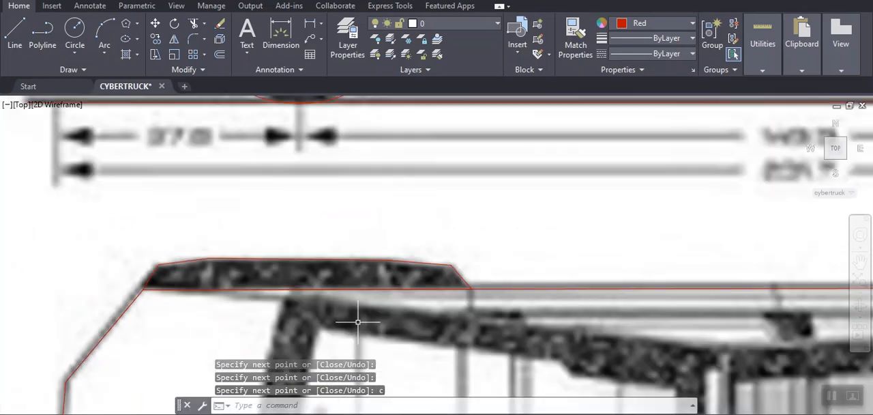
{"action": "mouse_move", "coordinate": [734, 377]}
{"action": "middle_mouse_down"}
{"action": "mouse_move", "coordinate": [712, 362]}
{"action": "mouse_move", "coordinate": [224, 307]}
{"action": "mouse_move", "coordinate": [176, 269]}
{"action": "middle_mouse_up"}
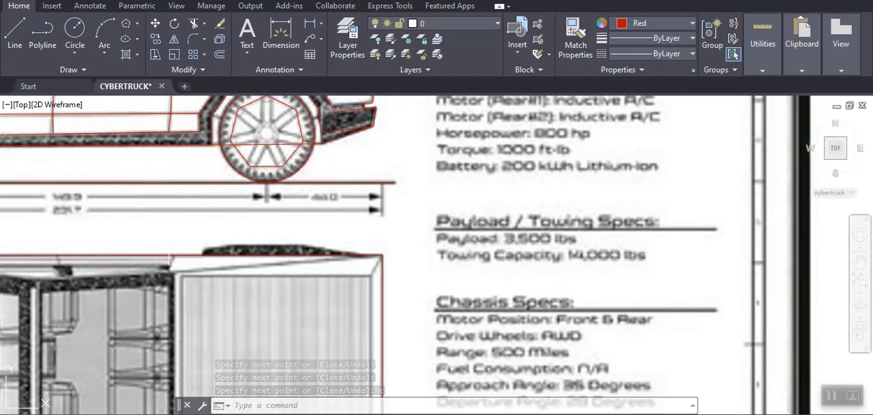
{"action": "type", "text": "l"}
{"action": "key", "text": "Return"}
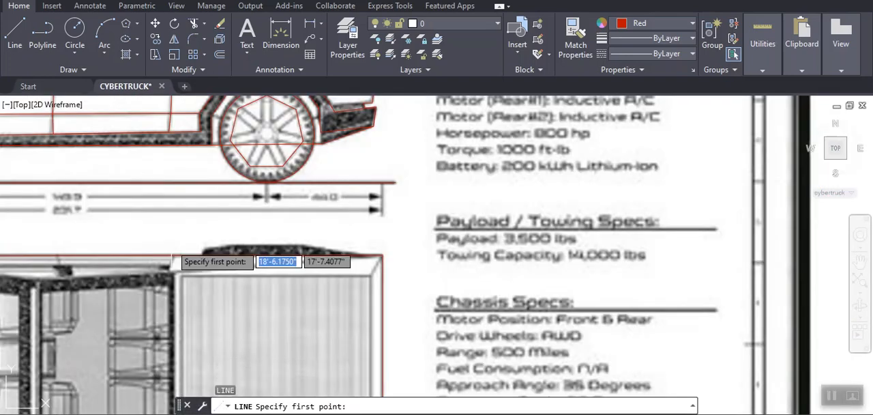
{"action": "key", "text": "Escape"}
{"action": "key", "text": "Escape"}
{"action": "key", "text": "Escape"}
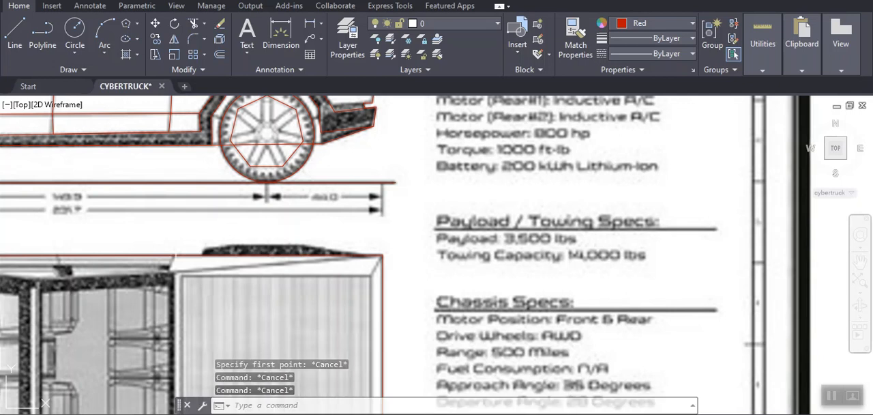
- Trace the outer edge of the top view's upper rear wheel arch with a 3D polyline that starts and ends on the body's side edge
{"action": "type", "text": "3dpoly"}
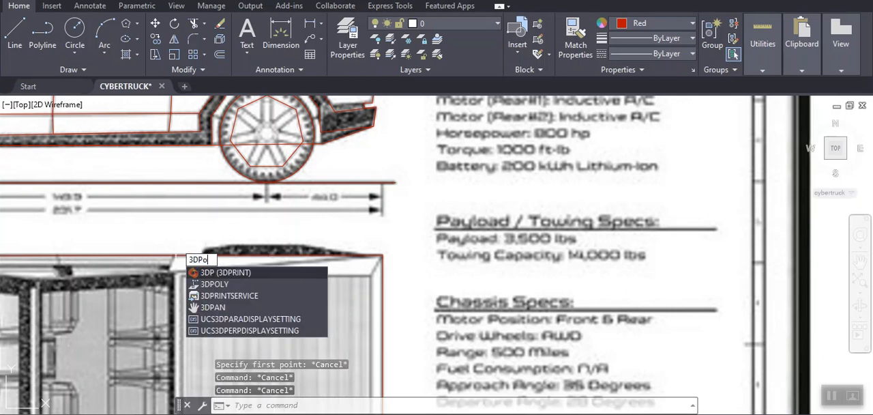
{"action": "key", "text": "Return"}
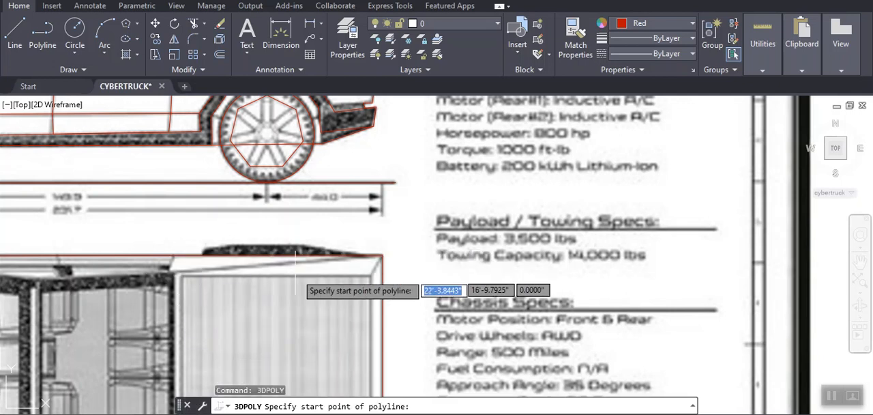
{"action": "scroll", "coordinate": [204, 254], "scroll_direction": "up", "scroll_amount": 5}
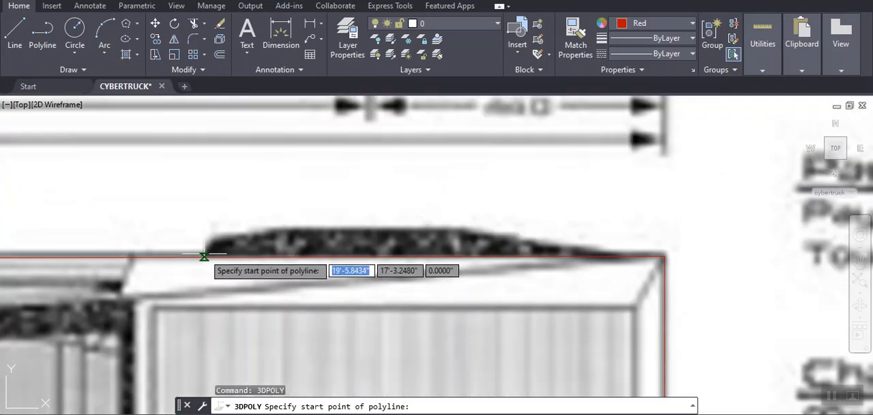
{"action": "left_click", "coordinate": [204, 257]}
{"action": "left_click", "coordinate": [219, 240]}
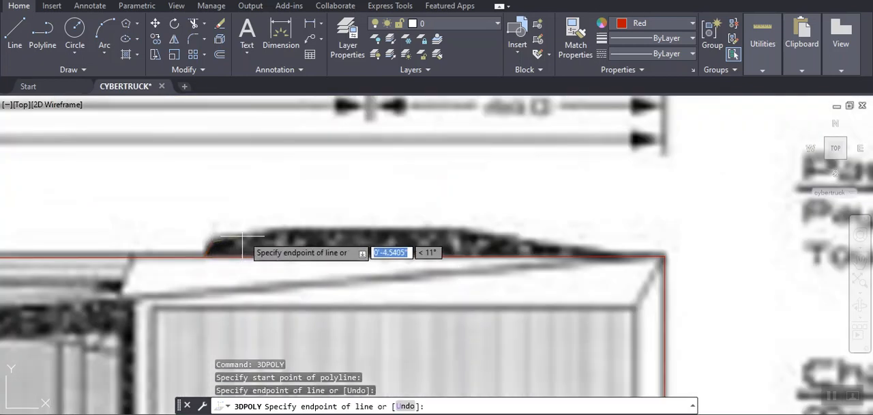
{"action": "left_click", "coordinate": [276, 233]}
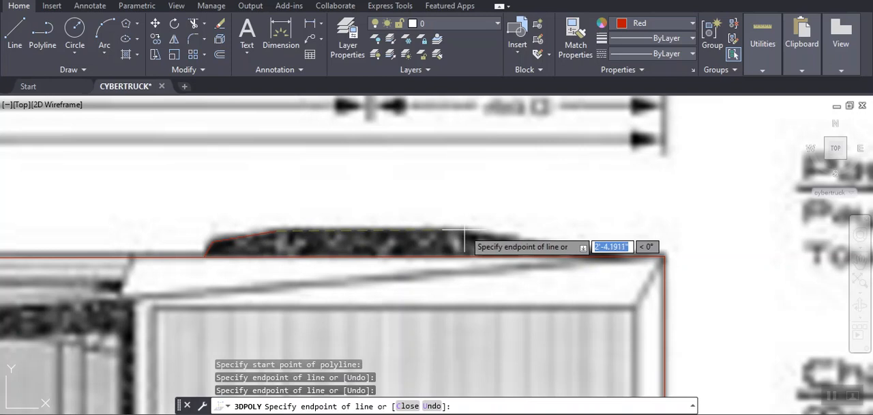
{"action": "left_click", "coordinate": [468, 231]}
{"action": "left_click", "coordinate": [535, 242]}
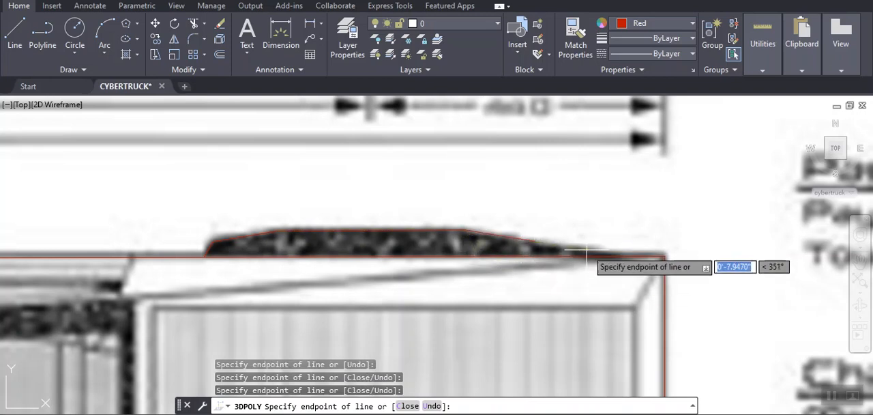
{"action": "left_click", "coordinate": [582, 247]}
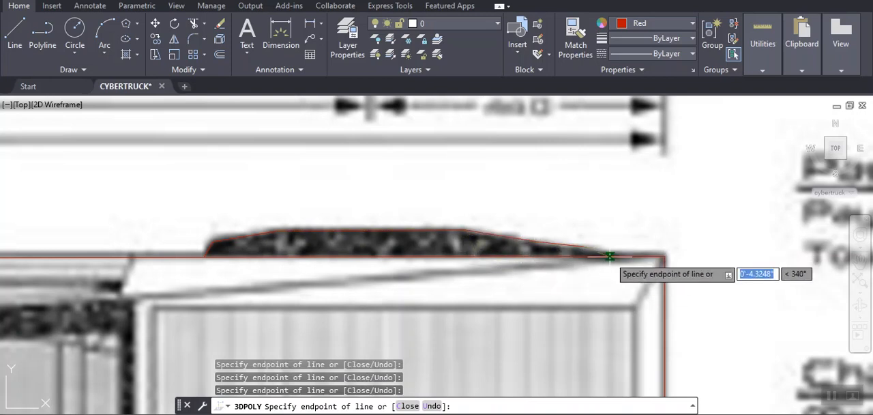
{"action": "scroll", "coordinate": [601, 269], "scroll_direction": "down", "scroll_amount": 10}
{"action": "key", "text": "Return"}
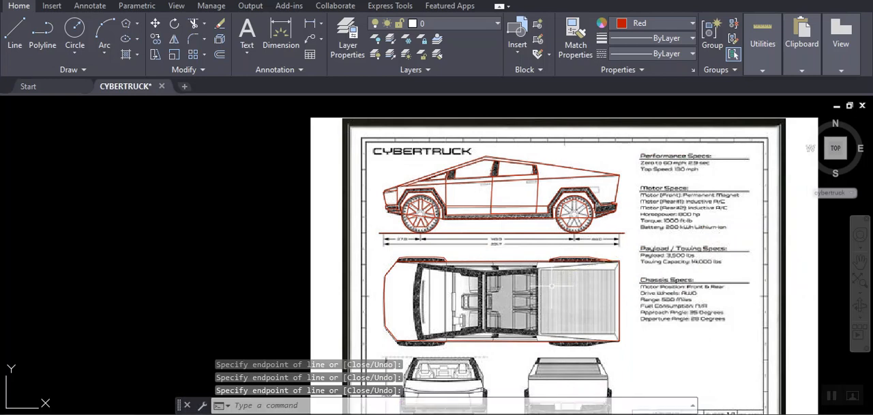
- Examine the traced top view, checking the nose and the wheel arches along the lower and upper side edges
{"action": "scroll", "coordinate": [535, 315], "scroll_direction": "down", "scroll_amount": 3}
{"action": "scroll", "coordinate": [534, 314], "scroll_direction": "up", "scroll_amount": 3}
{"action": "mouse_move", "coordinate": [517, 315]}
{"action": "middle_mouse_down"}
{"action": "mouse_move", "coordinate": [551, 243]}
{"action": "mouse_move", "coordinate": [564, 241]}
{"action": "middle_mouse_up"}
{"action": "scroll", "coordinate": [446, 269], "scroll_direction": "up", "scroll_amount": 5}
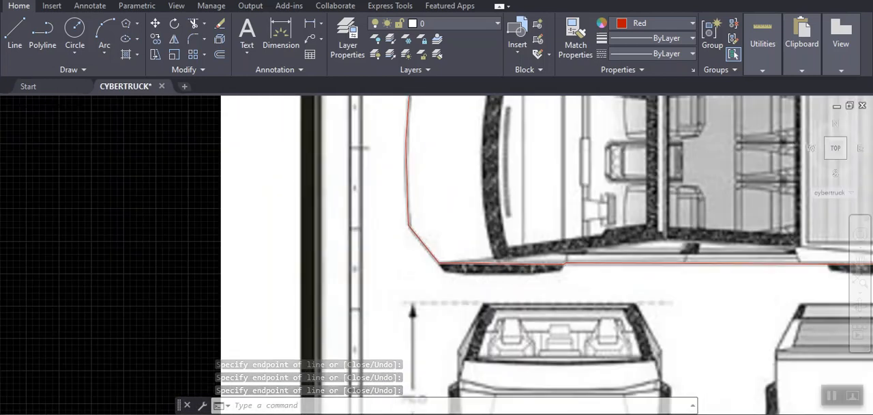
{"action": "scroll", "coordinate": [508, 268], "scroll_direction": "down", "scroll_amount": 5}
{"action": "mouse_move", "coordinate": [495, 269]}
{"action": "middle_mouse_down"}
{"action": "mouse_move", "coordinate": [459, 314]}
{"action": "mouse_move", "coordinate": [435, 313]}
{"action": "middle_mouse_up"}
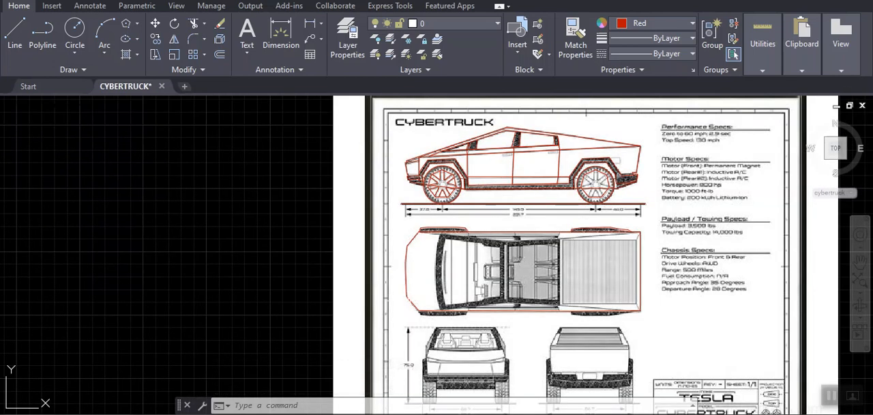
{"action": "scroll", "coordinate": [402, 292], "scroll_direction": "up", "scroll_amount": 2}
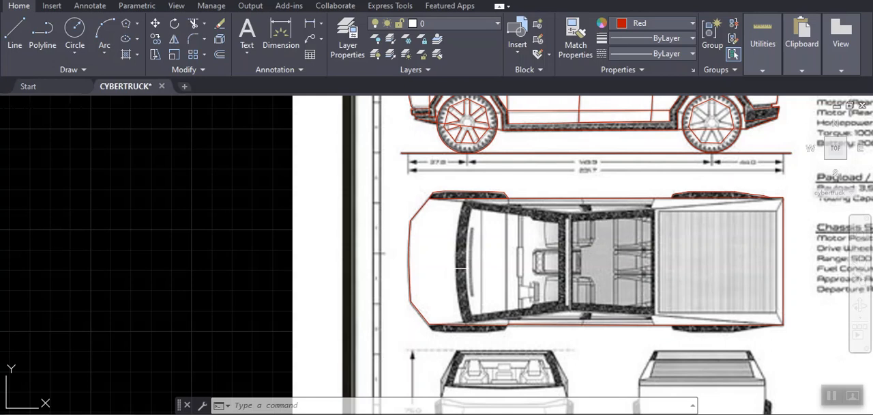
{"action": "scroll", "coordinate": [433, 252], "scroll_direction": "down", "scroll_amount": 4}
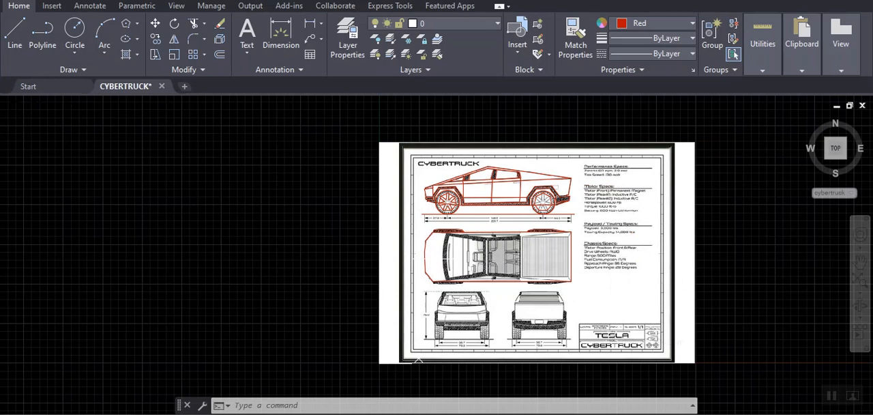
{"action": "scroll", "coordinate": [411, 244], "scroll_direction": "up", "scroll_amount": 2}
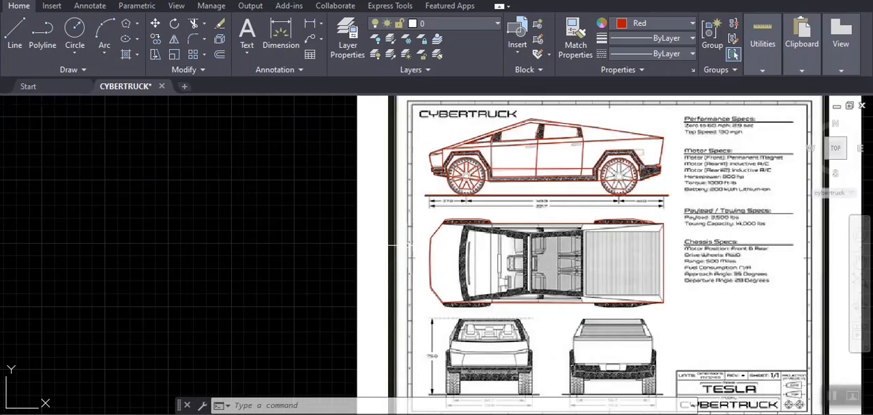
{"action": "left_click", "coordinate": [15, 30]}
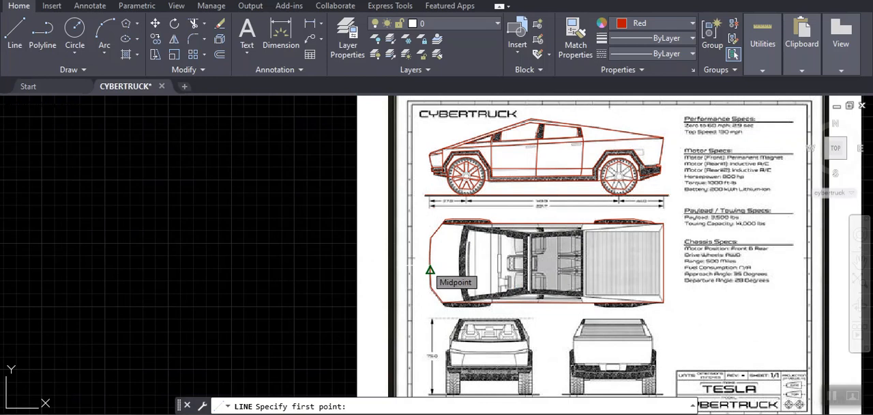
{"action": "left_click", "coordinate": [429, 265]}
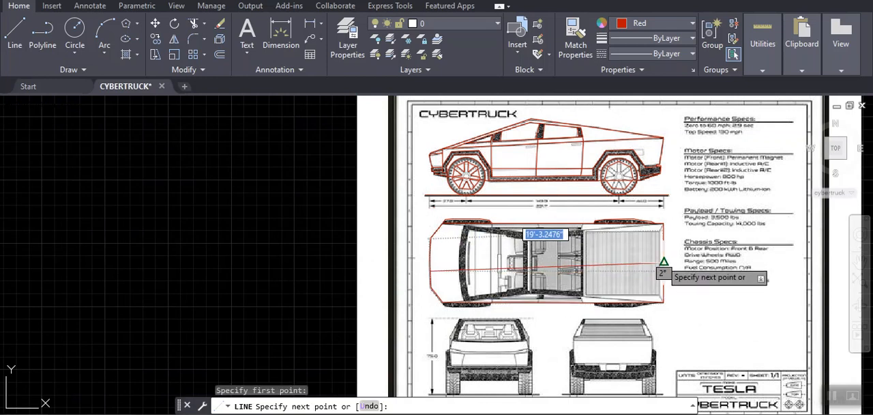
{"action": "key", "text": "Escape"}
{"action": "key", "text": "Escape"}
{"action": "key", "text": "Escape"}
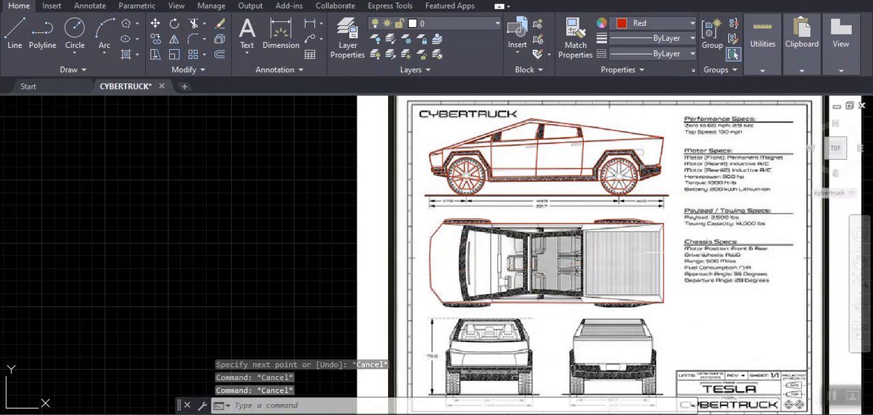
- Draw a horizontal centreline about 20 ft long through the top view from the rear edge's midpoint to beyond the nose, with Ortho on
{"action": "left_click", "coordinate": [15, 35]}
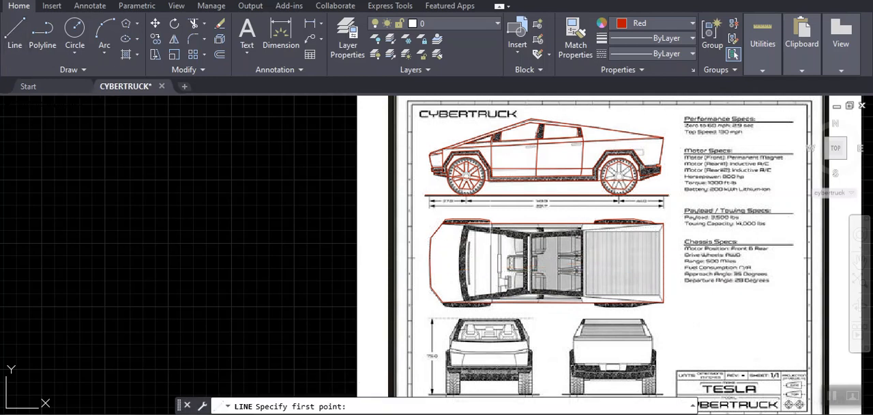
{"action": "left_click", "coordinate": [663, 262]}
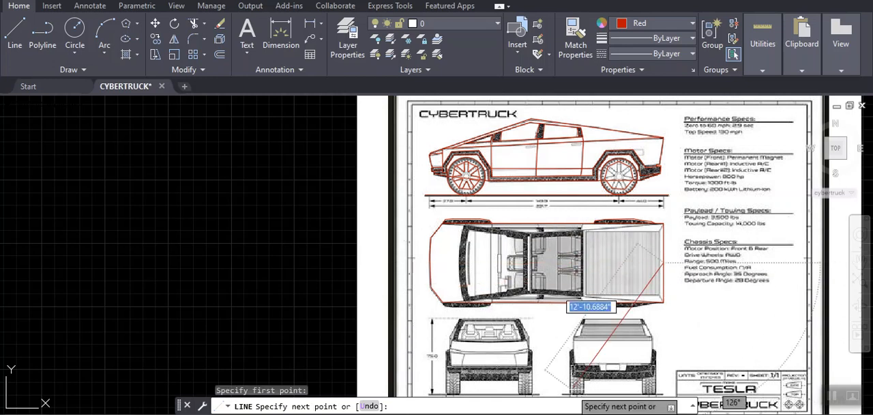
{"action": "key", "text": "F8"}
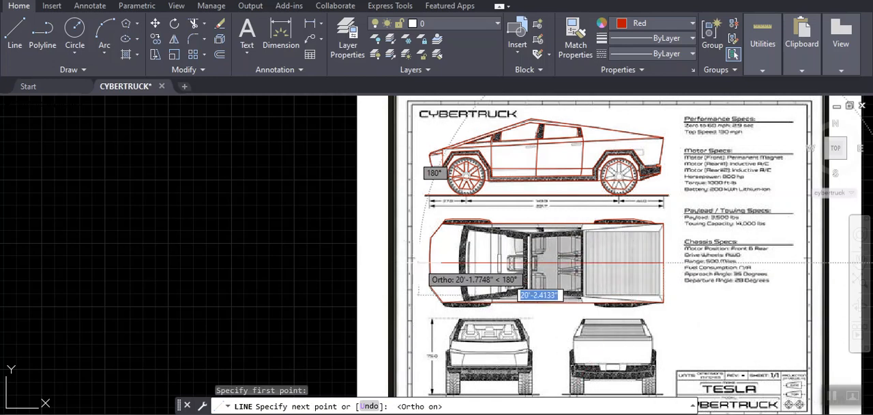
{"action": "left_click", "coordinate": [415, 265]}
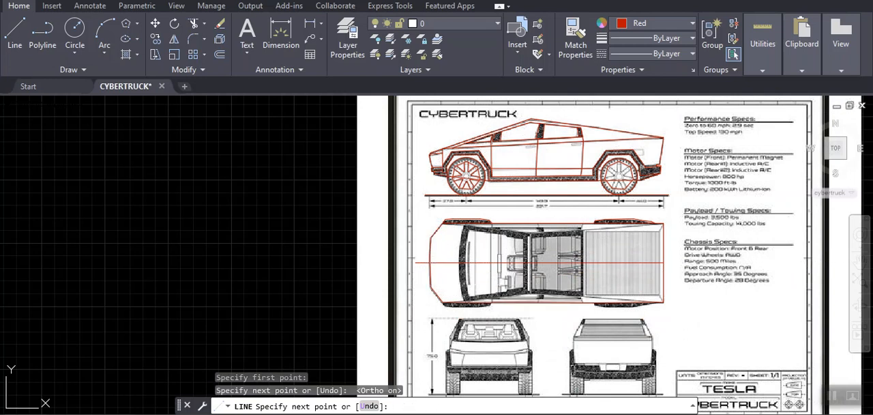
{"action": "key", "text": "Return"}
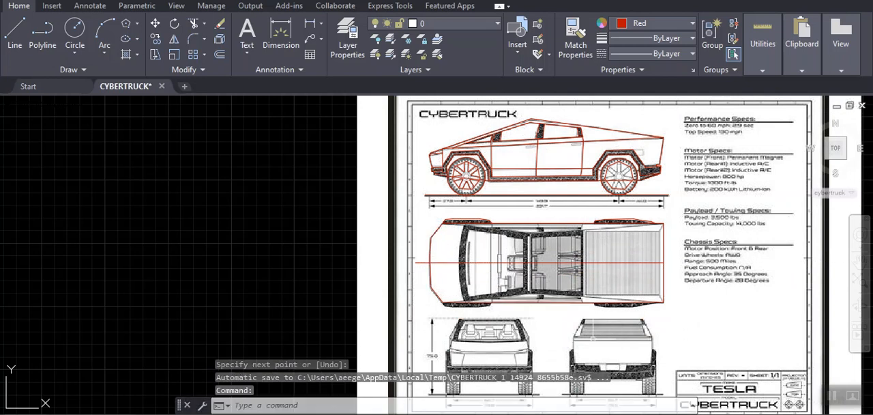
- Examine the traced top view and its centreline, checking the upper rear wheel arch and the body's side edge
{"action": "scroll", "coordinate": [554, 248], "scroll_direction": "up", "scroll_amount": 3}
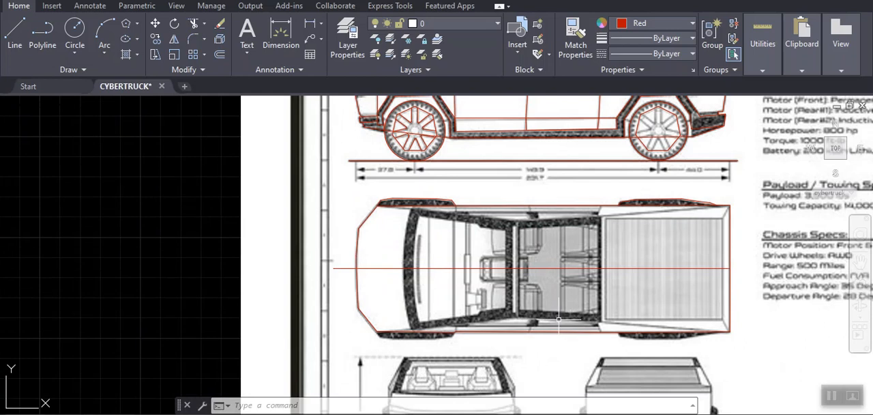
{"action": "scroll", "coordinate": [558, 318], "scroll_direction": "down", "scroll_amount": 4}
{"action": "scroll", "coordinate": [558, 319], "scroll_direction": "up", "scroll_amount": 4}
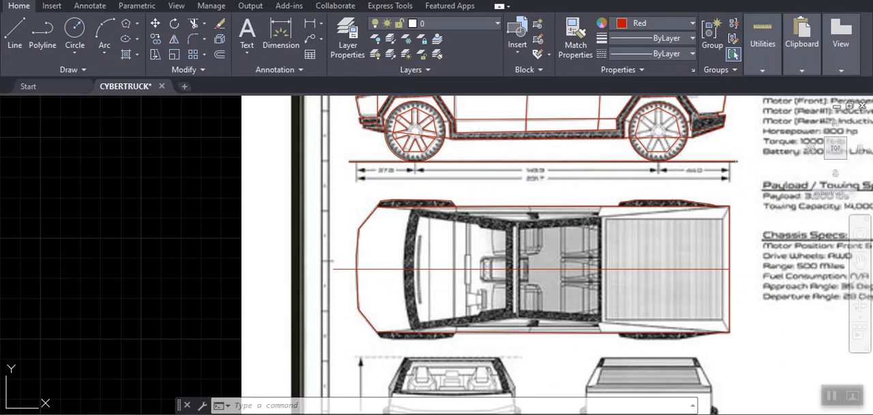
{"action": "scroll", "coordinate": [675, 205], "scroll_direction": "up", "scroll_amount": 5}
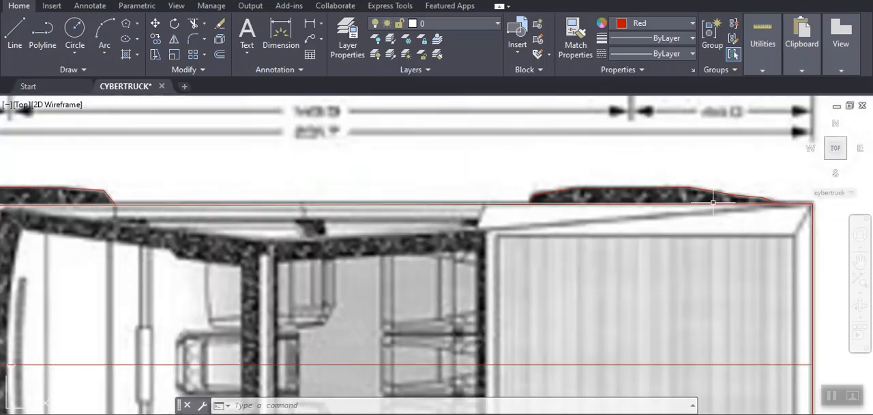
{"action": "scroll", "coordinate": [703, 191], "scroll_direction": "down", "scroll_amount": 5}
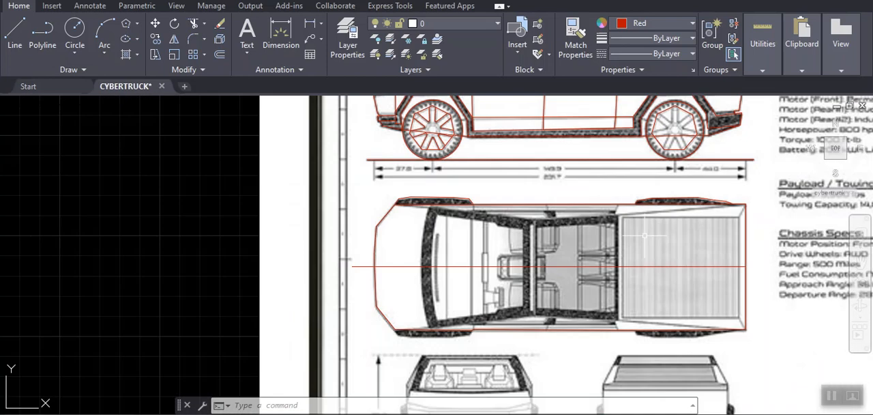
{"action": "scroll", "coordinate": [645, 236], "scroll_direction": "down", "scroll_amount": 4}
{"action": "scroll", "coordinate": [559, 341], "scroll_direction": "up", "scroll_amount": 3}
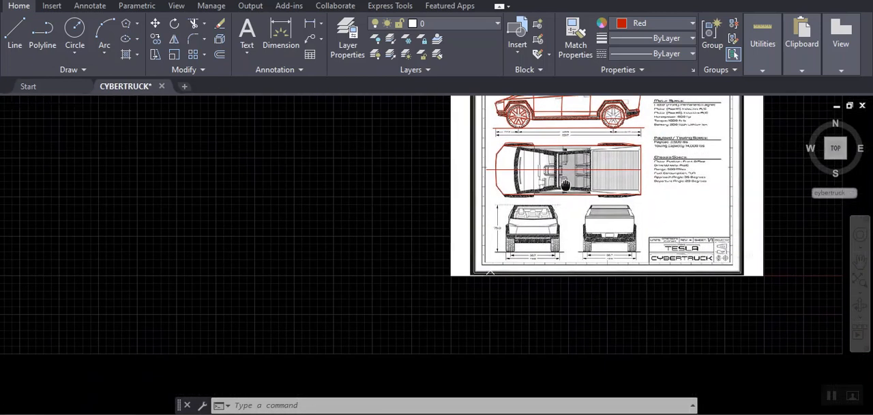
- Trace the front view's roof edge with a horizontal line from the right roof corner to the left one, with Ortho on
{"action": "scroll", "coordinate": [517, 213], "scroll_direction": "up", "scroll_amount": 2}
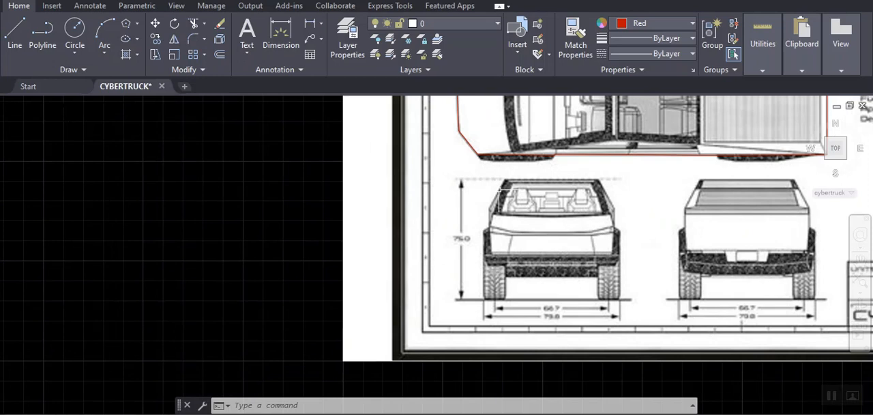
{"action": "type", "text": "l"}
{"action": "key", "text": "Return"}
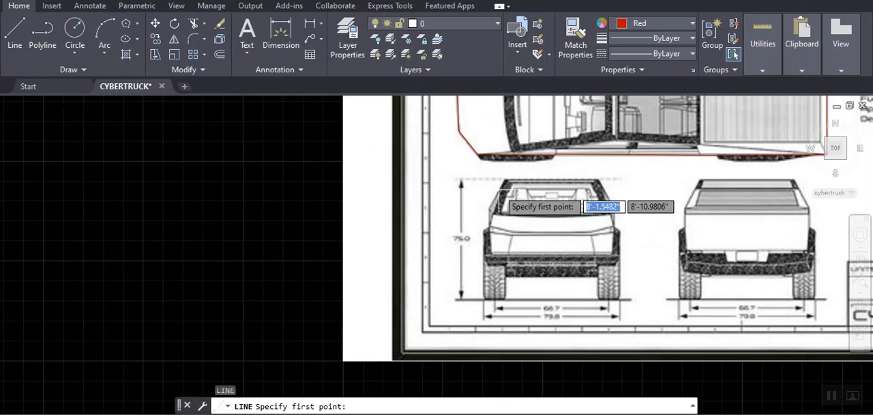
{"action": "scroll", "coordinate": [565, 190], "scroll_direction": "up", "scroll_amount": 2}
{"action": "mouse_move", "coordinate": [564, 190]}
{"action": "middle_mouse_down"}
{"action": "mouse_move", "coordinate": [522, 187]}
{"action": "mouse_move", "coordinate": [537, 203]}
{"action": "middle_mouse_up"}
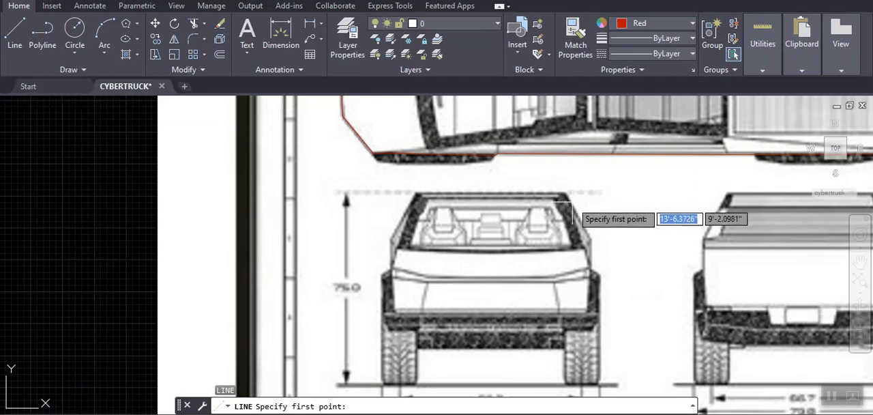
{"action": "scroll", "coordinate": [562, 199], "scroll_direction": "up", "scroll_amount": 5}
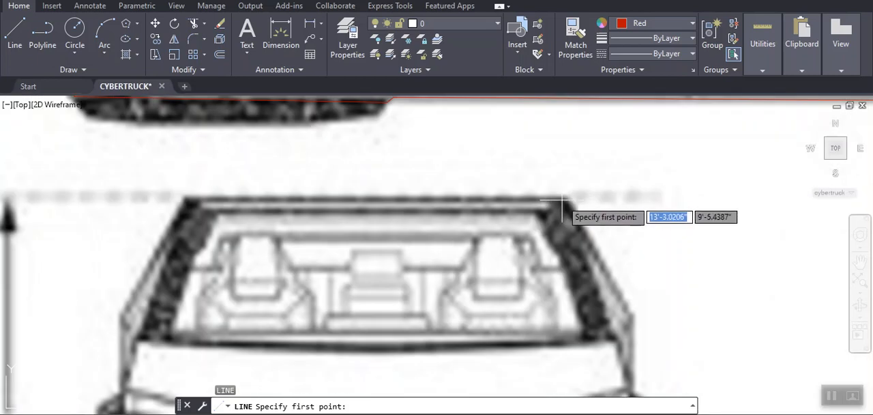
{"action": "left_click", "coordinate": [563, 199]}
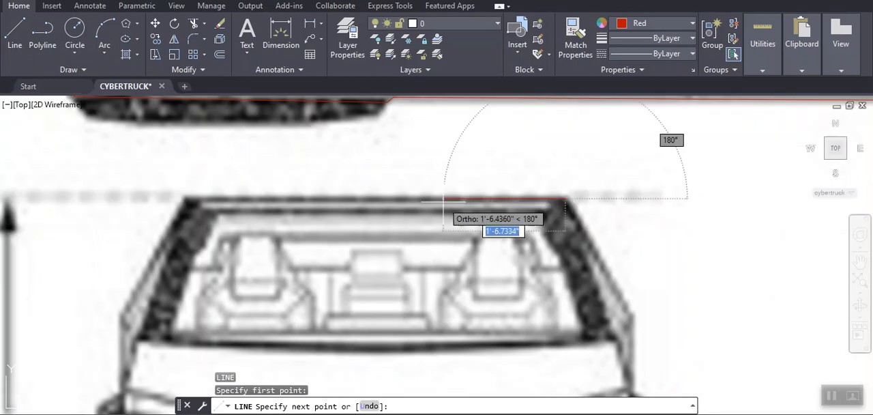
{"action": "left_click", "coordinate": [188, 199]}
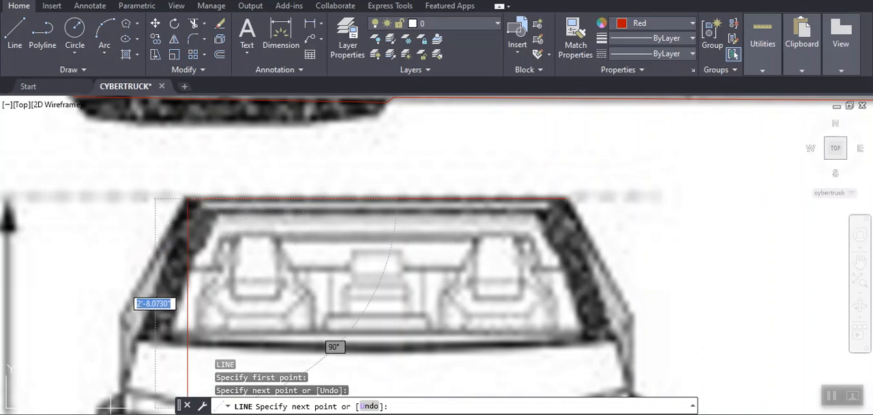
- Turn Ortho off and continue the line from the left roof corner over the shoulder and fender point to the dark bumper's lower-left edge
{"action": "key", "text": "F8"}
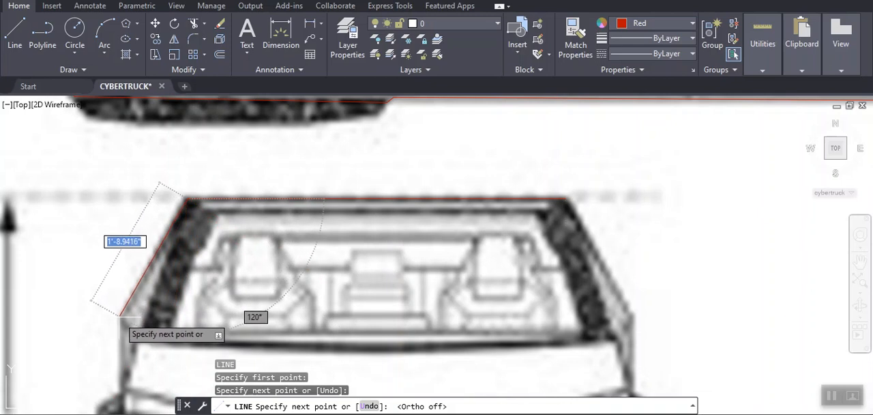
{"action": "left_click", "coordinate": [121, 315]}
{"action": "scroll", "coordinate": [204, 328], "scroll_direction": "down", "scroll_amount": 5}
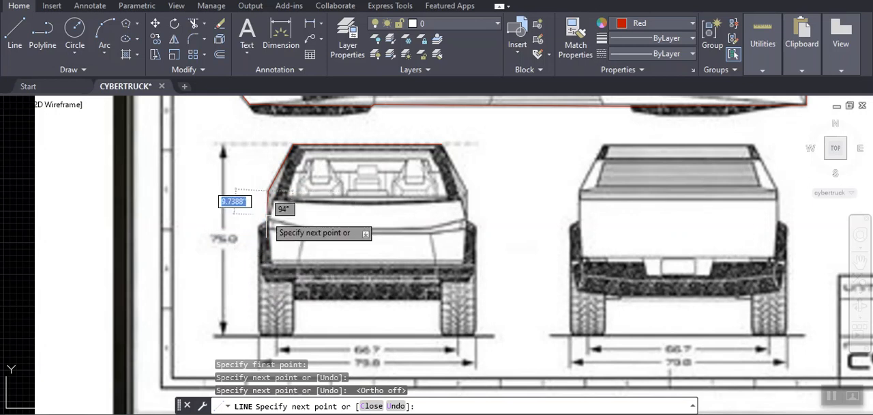
{"action": "scroll", "coordinate": [267, 277], "scroll_direction": "down", "scroll_amount": 3}
{"action": "scroll", "coordinate": [263, 236], "scroll_direction": "up", "scroll_amount": 7}
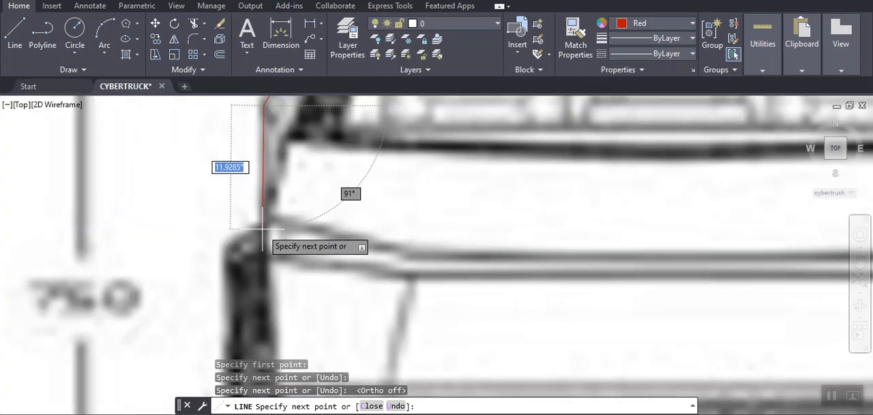
{"action": "left_click", "coordinate": [263, 229]}
{"action": "scroll", "coordinate": [263, 235], "scroll_direction": "down", "scroll_amount": 3}
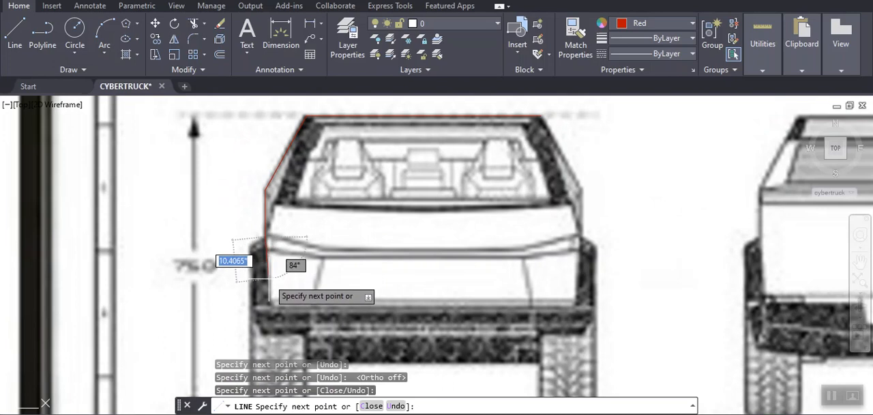
{"action": "middle_click_drag", "start_coordinate": [273, 277], "coordinate": [298, 219]}
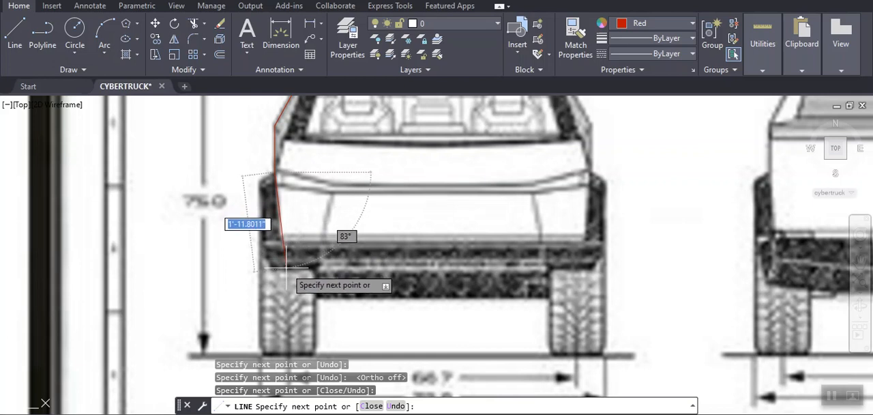
{"action": "left_click", "coordinate": [282, 267]}
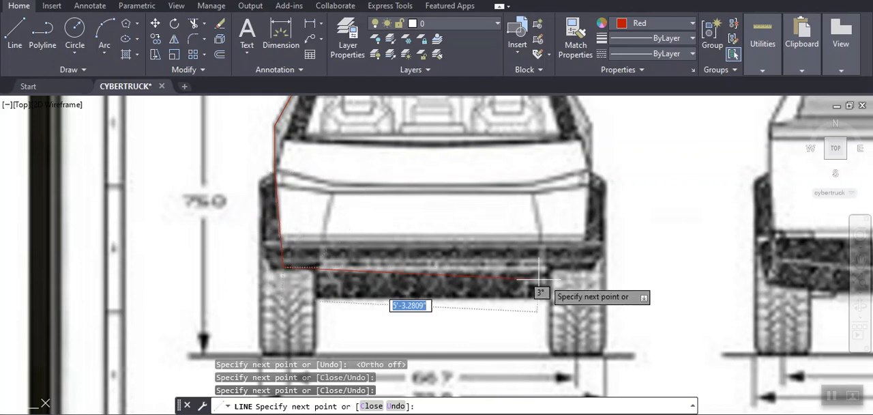
- Continue the front view outline along the bumper and up to the right shoulder, and close it at the right roof corner
{"action": "left_click", "coordinate": [581, 268]}
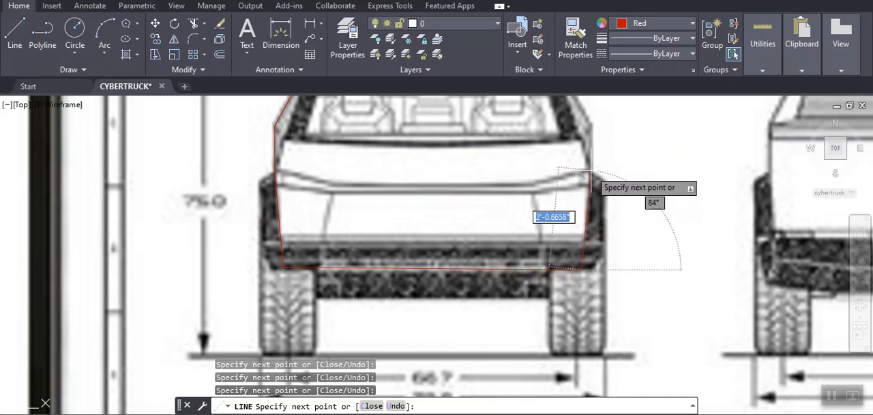
{"action": "left_click", "coordinate": [590, 125]}
{"action": "scroll", "coordinate": [590, 124], "scroll_direction": "down", "scroll_amount": 5}
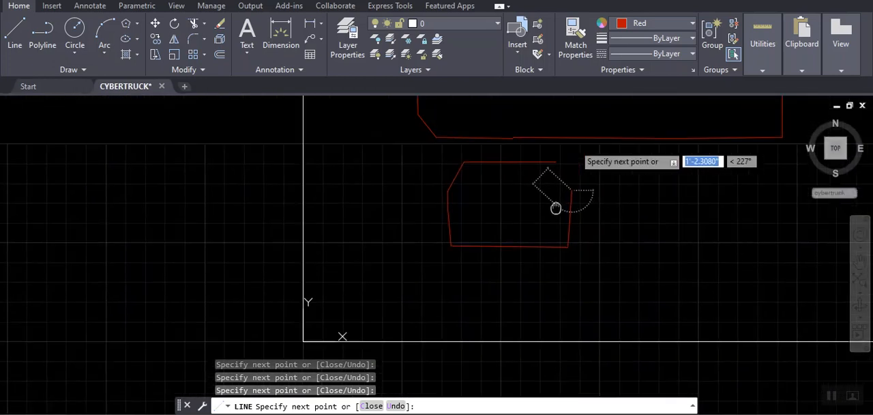
{"action": "scroll", "coordinate": [539, 198], "scroll_direction": "up", "scroll_amount": 3}
{"action": "scroll", "coordinate": [545, 252], "scroll_direction": "up", "scroll_amount": 5}
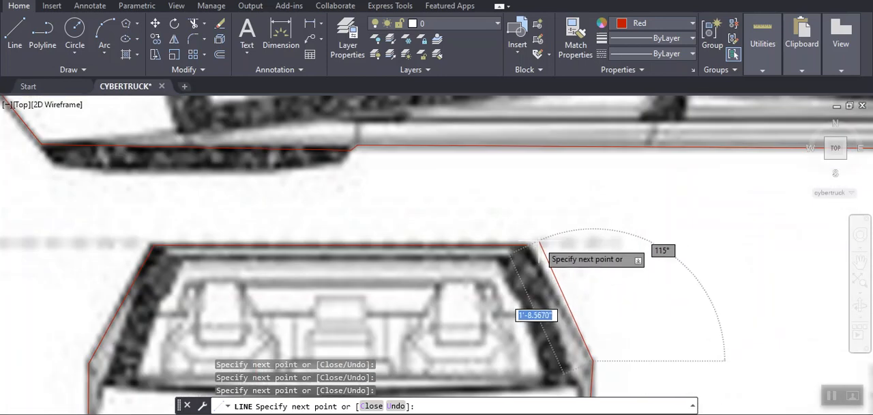
{"action": "type", "text": "c"}
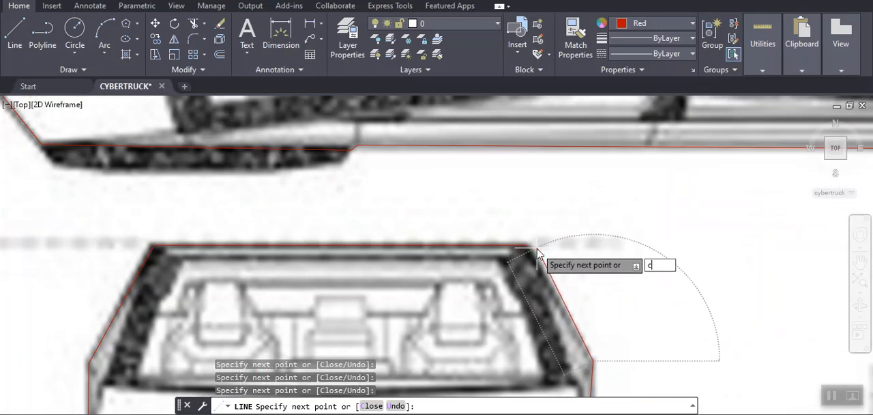
{"action": "key", "text": "Return"}
- Examine the traced front view outline against the bumper and wheels, and compare it with the whole blueprint
{"action": "scroll", "coordinate": [539, 252], "scroll_direction": "down", "scroll_amount": 4}
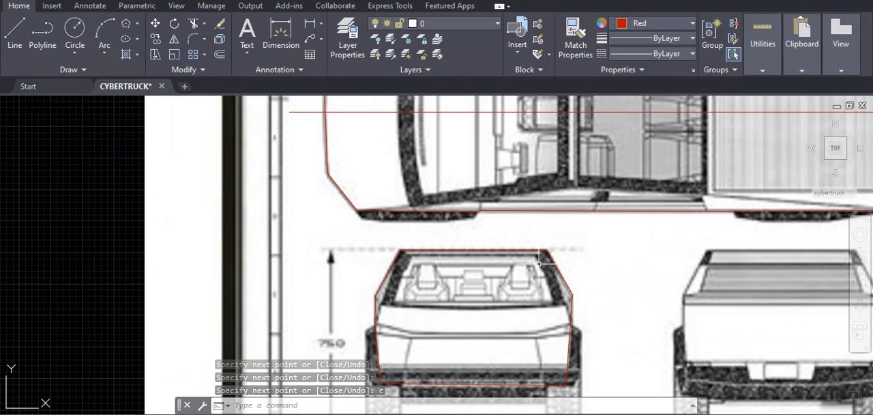
{"action": "scroll", "coordinate": [562, 270], "scroll_direction": "down", "scroll_amount": 7}
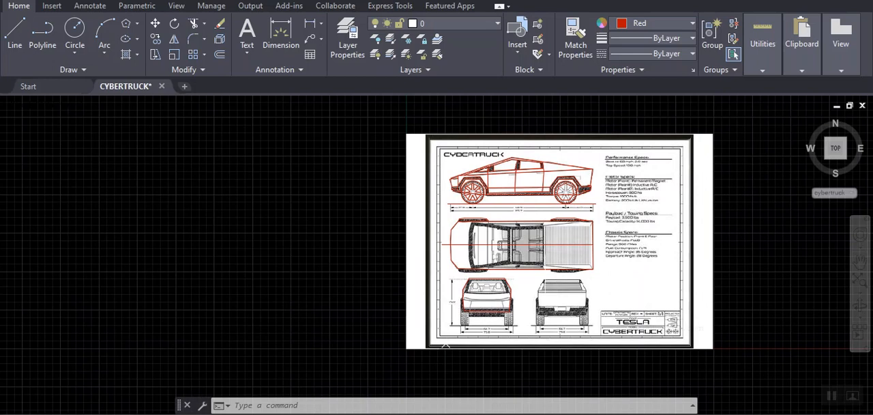
{"action": "scroll", "coordinate": [528, 267], "scroll_direction": "up", "scroll_amount": 2}
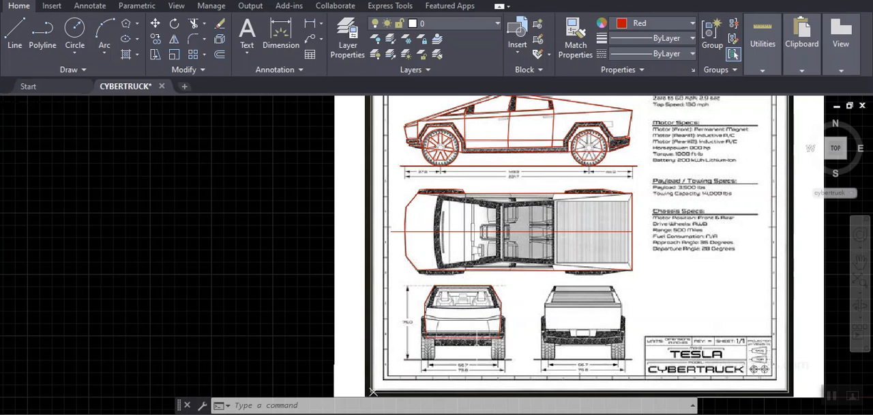
{"action": "scroll", "coordinate": [434, 353], "scroll_direction": "up", "scroll_amount": 4}
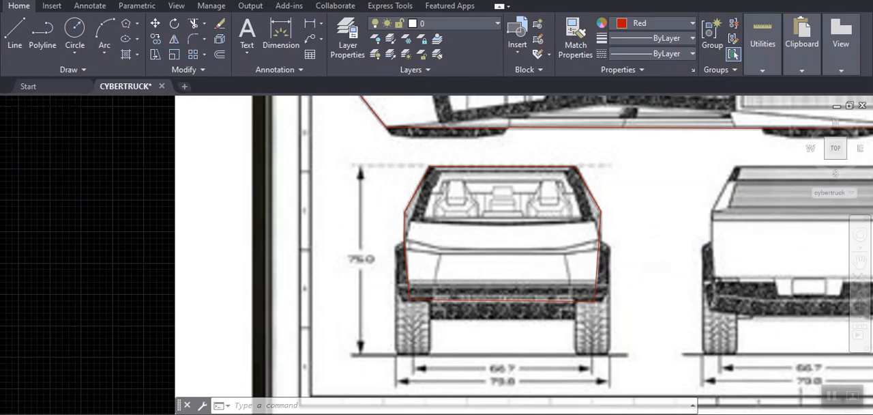
{"action": "scroll", "coordinate": [458, 311], "scroll_direction": "down", "scroll_amount": 2}
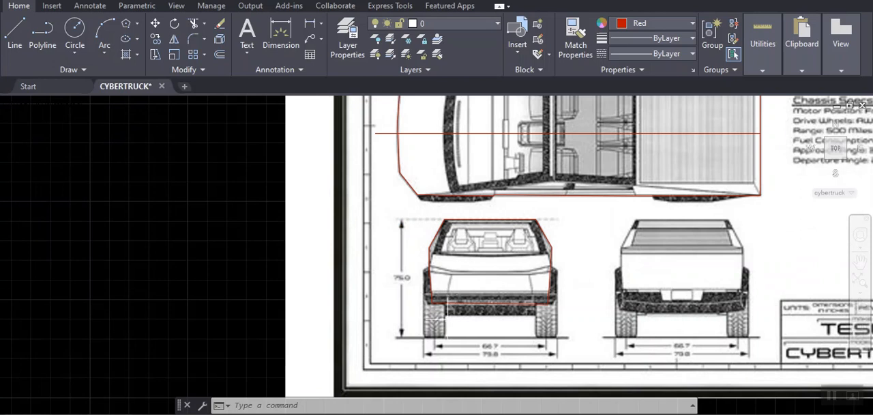
{"action": "scroll", "coordinate": [438, 319], "scroll_direction": "up", "scroll_amount": 2}
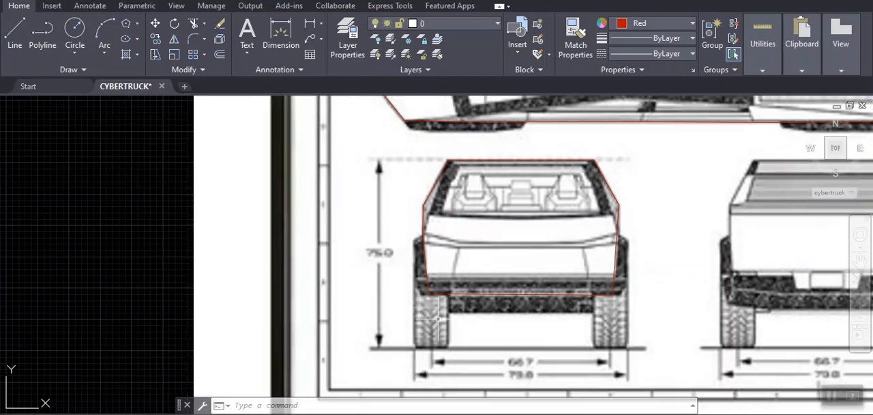
{"action": "scroll", "coordinate": [438, 319], "scroll_direction": "down", "scroll_amount": 3}
{"action": "scroll", "coordinate": [438, 322], "scroll_direction": "down", "scroll_amount": 2}
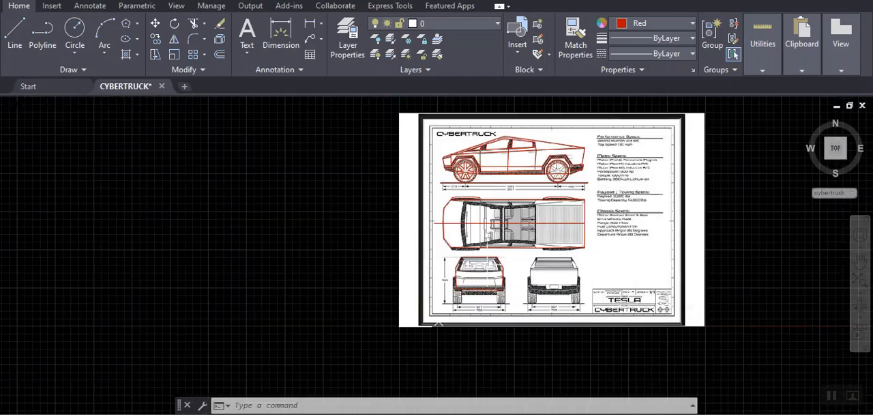
{"action": "scroll", "coordinate": [437, 323], "scroll_direction": "up", "scroll_amount": 3}
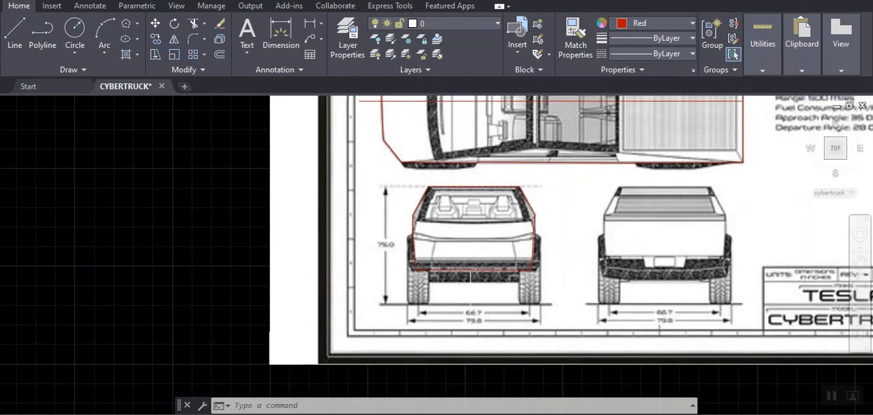
- Move the front view outline's bottom line down about 7 inches by its midpoint to the bumper's lower edge
{"action": "scroll", "coordinate": [470, 269], "scroll_direction": "up", "scroll_amount": 2}
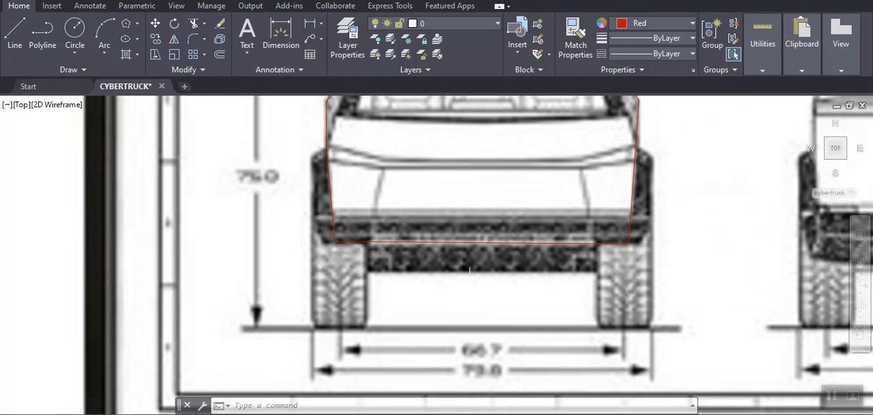
{"action": "left_click", "coordinate": [398, 242]}
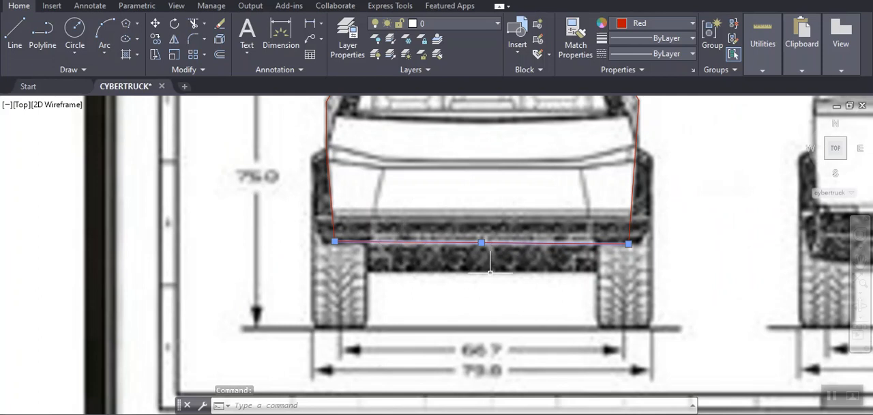
{"action": "left_click", "coordinate": [481, 242]}
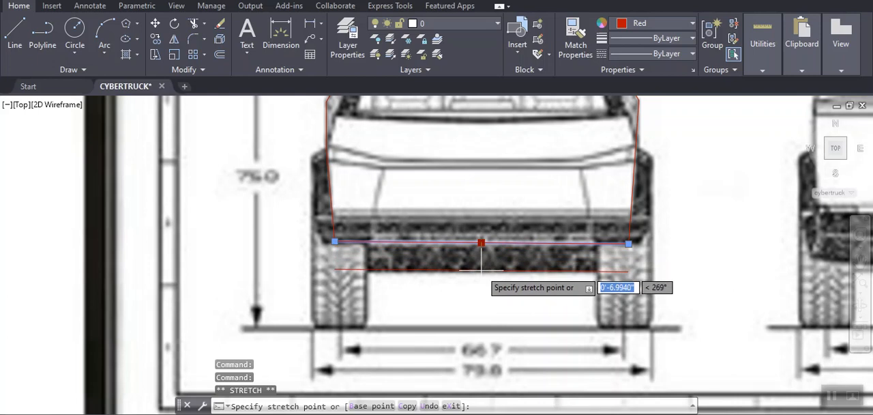
{"action": "left_click", "coordinate": [481, 269]}
{"action": "key", "text": "Escape"}
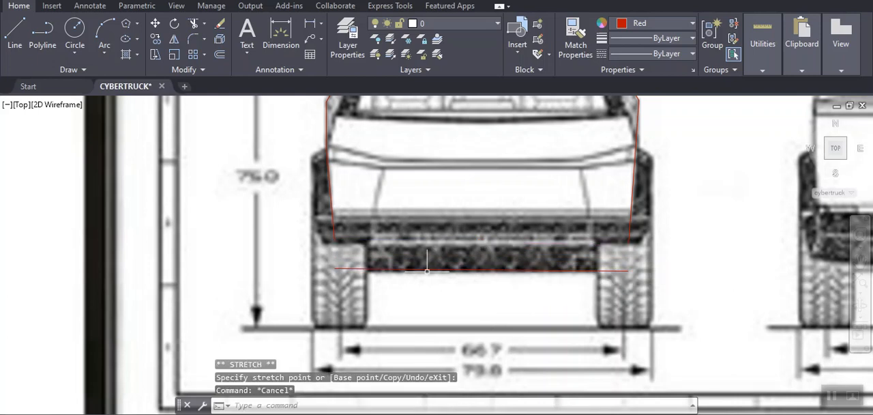
- Stretch the lower end of the front view's left side line down to the left end of the bottom line
{"action": "scroll", "coordinate": [364, 275], "scroll_direction": "down", "scroll_amount": 2}
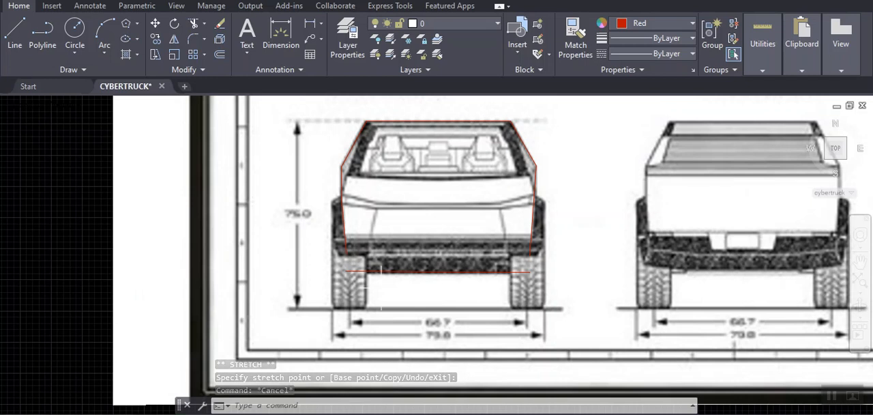
{"action": "left_click", "coordinate": [390, 287]}
{"action": "left_click", "coordinate": [315, 246]}
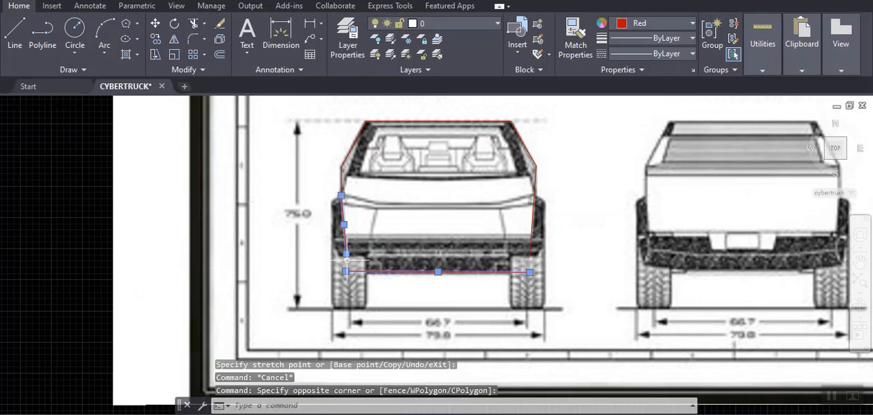
{"action": "left_click", "coordinate": [345, 271]}
{"action": "left_click", "coordinate": [346, 271]}
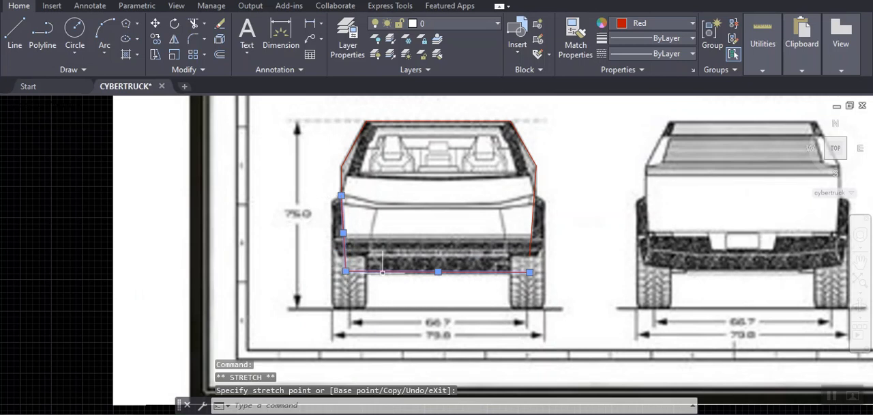
- Stretch the lower end of the front view's right side line down to the right end of the bottom line
{"action": "scroll", "coordinate": [544, 255], "scroll_direction": "up", "scroll_amount": 4}
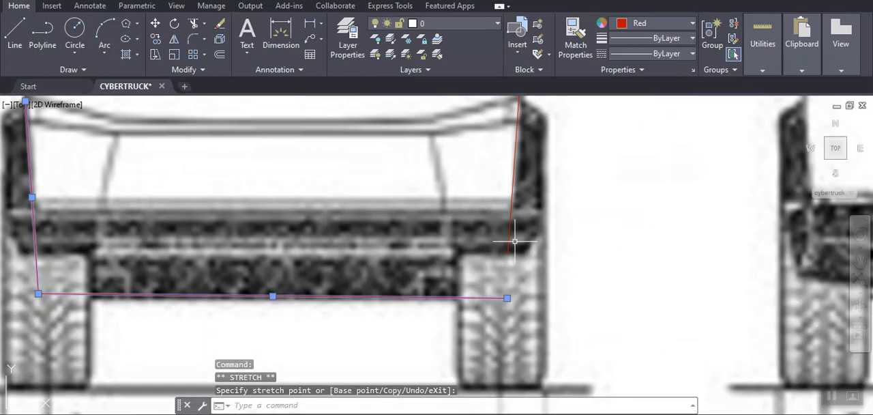
{"action": "left_click", "coordinate": [508, 239]}
{"action": "left_click", "coordinate": [508, 253]}
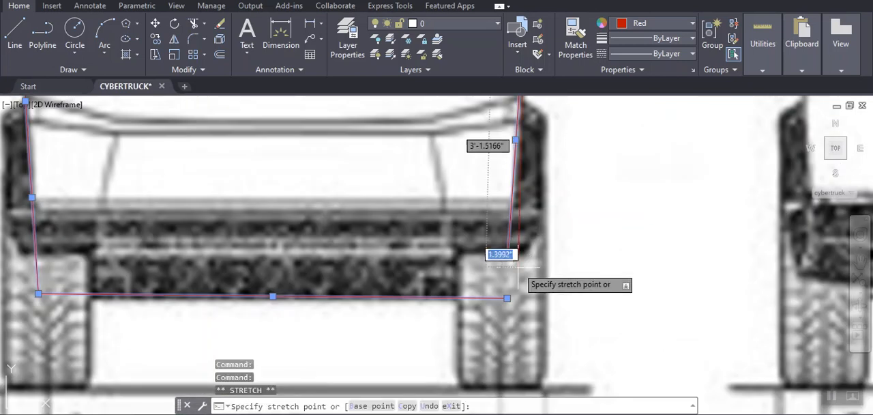
{"action": "key", "text": "Escape"}
{"action": "key", "text": "Escape"}
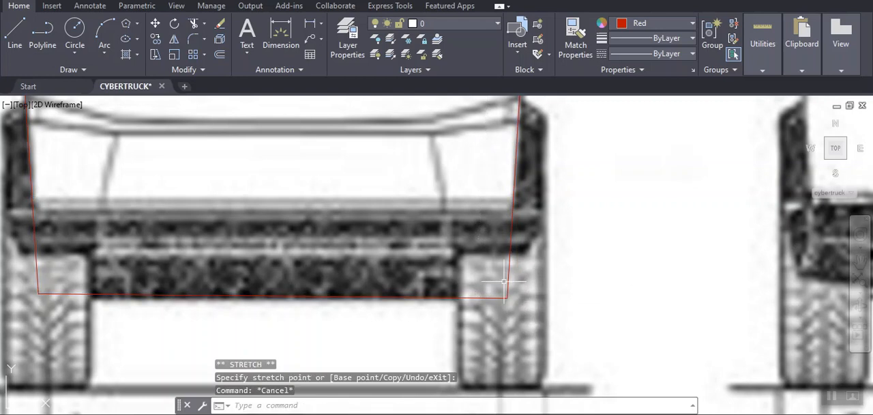
- Begin a 3D polyline over the front view outline, from the lower-right corner over the right shoulder and across the roof to its left corner
{"action": "scroll", "coordinate": [478, 276], "scroll_direction": "down", "scroll_amount": 2}
{"action": "scroll", "coordinate": [478, 276], "scroll_direction": "down", "scroll_amount": 2}
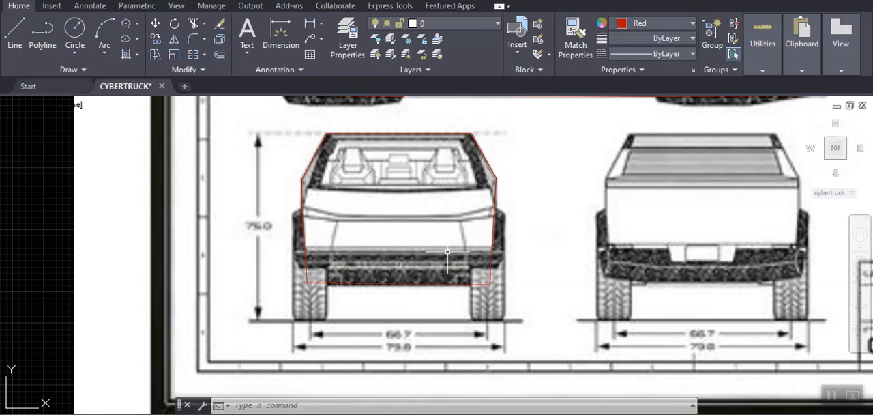
{"action": "scroll", "coordinate": [681, 321], "scroll_direction": "down", "scroll_amount": 4}
{"action": "mouse_move", "coordinate": [660, 255]}
{"action": "middle_mouse_down"}
{"action": "mouse_move", "coordinate": [580, 327]}
{"action": "mouse_move", "coordinate": [515, 274]}
{"action": "mouse_move", "coordinate": [447, 294]}
{"action": "middle_mouse_up"}
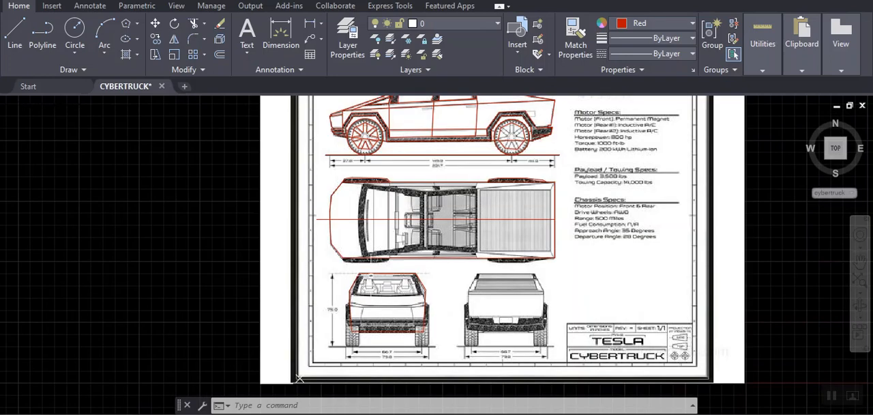
{"action": "scroll", "coordinate": [377, 274], "scroll_direction": "up", "scroll_amount": 10}
{"action": "middle_click_drag", "start_coordinate": [419, 266], "coordinate": [431, 218]}
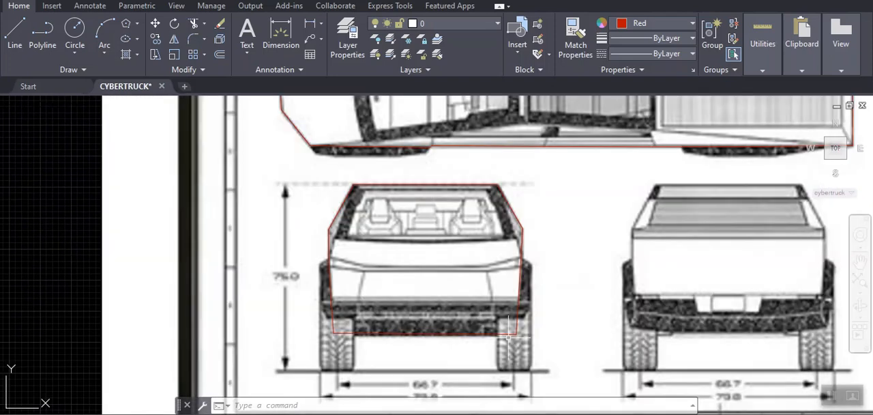
{"action": "type", "text": "3DPOLY"}
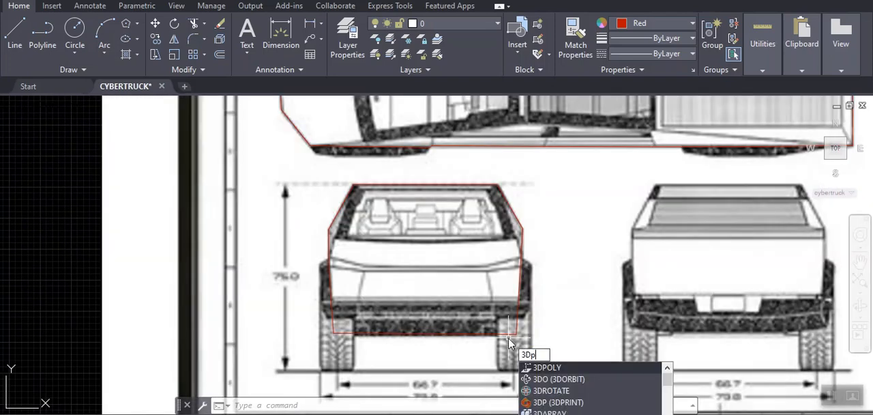
{"action": "key", "text": "Return"}
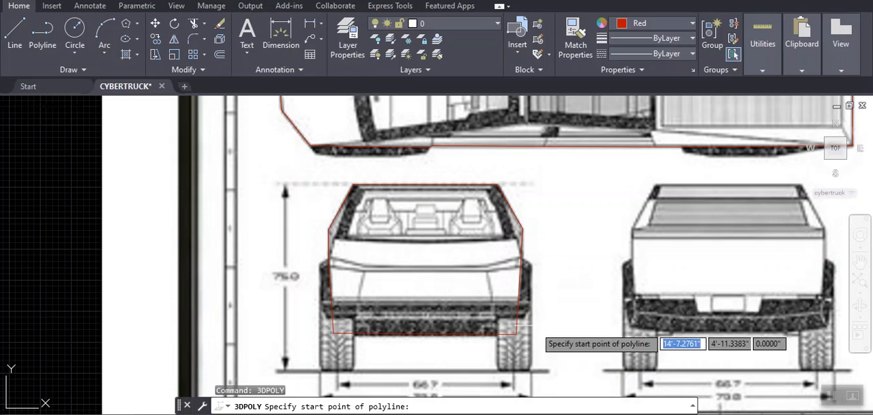
{"action": "left_click", "coordinate": [515, 334]}
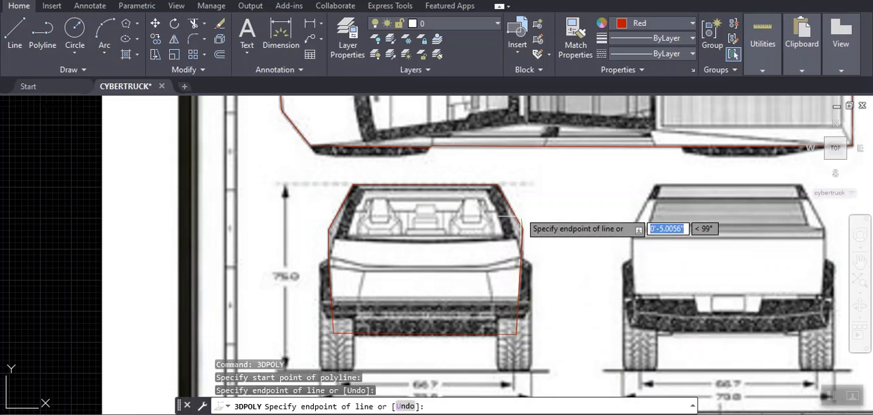
{"action": "left_click", "coordinate": [502, 185]}
{"action": "left_click", "coordinate": [350, 185]}
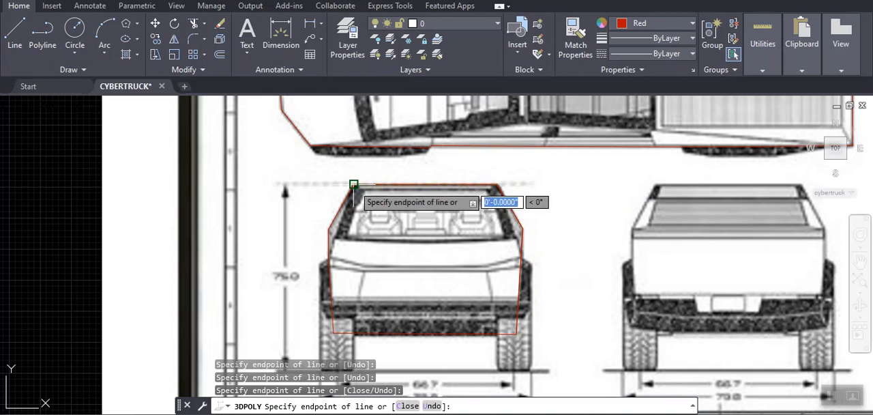
- Continue the 3D polyline over the left shoulder to the lower-left corner, close it, and save the drawing
{"action": "left_click", "coordinate": [329, 230]}
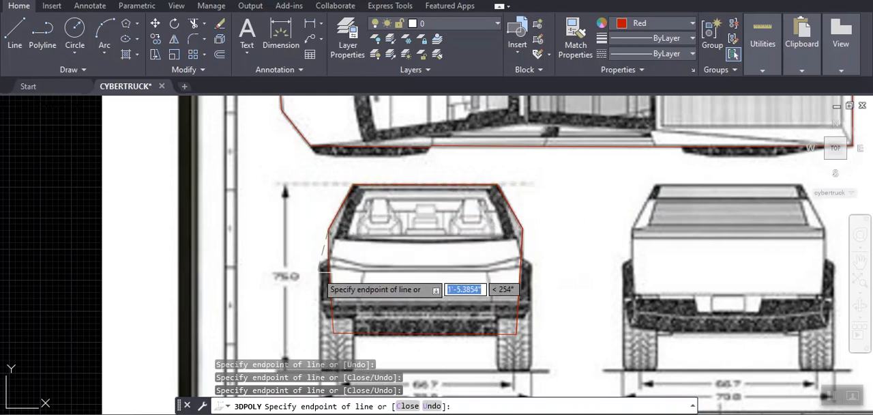
{"action": "left_click", "coordinate": [332, 332]}
{"action": "type", "text": "c"}
{"action": "key", "text": "Return"}
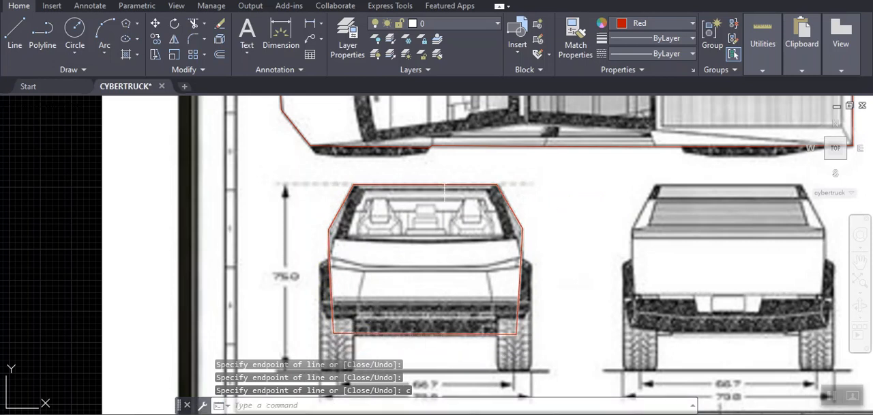
{"action": "left_click", "coordinate": [441, 184]}
{"action": "key", "text": "Escape"}
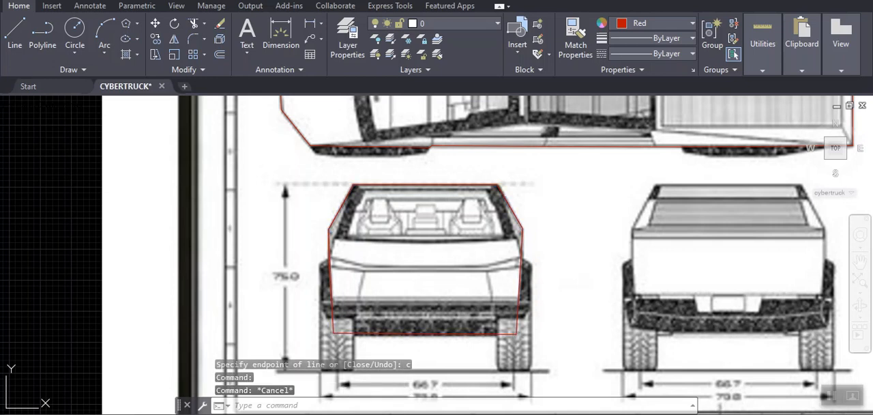
{"action": "key", "text": "ctrl+s"}
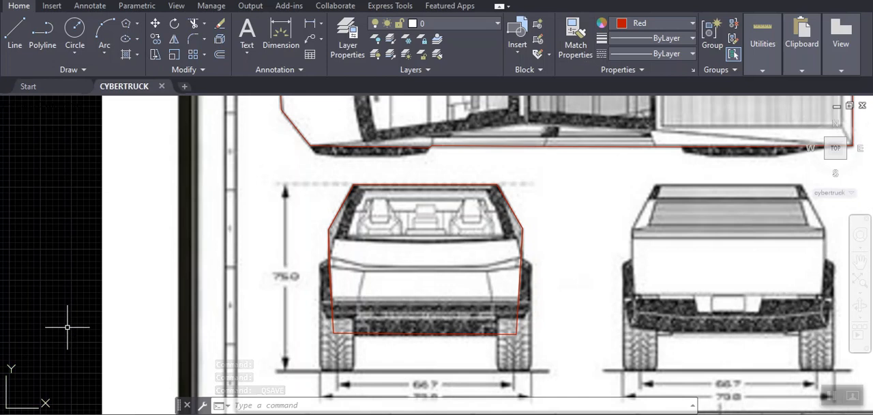
- Move the blueprint image straight up until it is clear of the red traced views
{"action": "scroll", "coordinate": [549, 322], "scroll_direction": "down", "scroll_amount": 6}
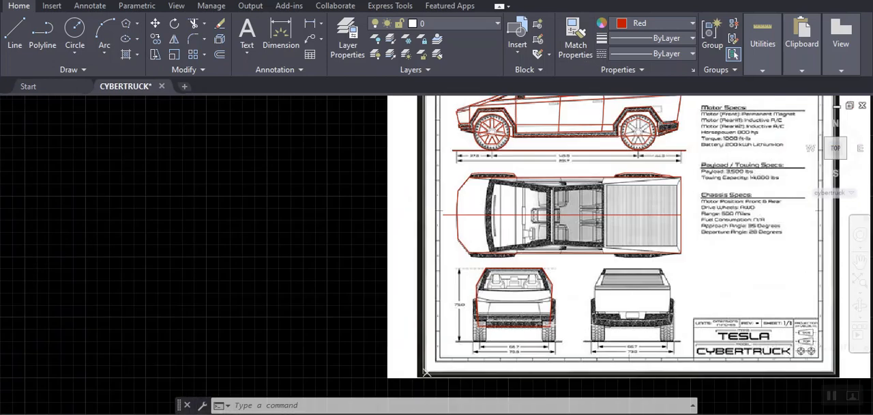
{"action": "middle_click_drag", "start_coordinate": [560, 347], "coordinate": [315, 357]}
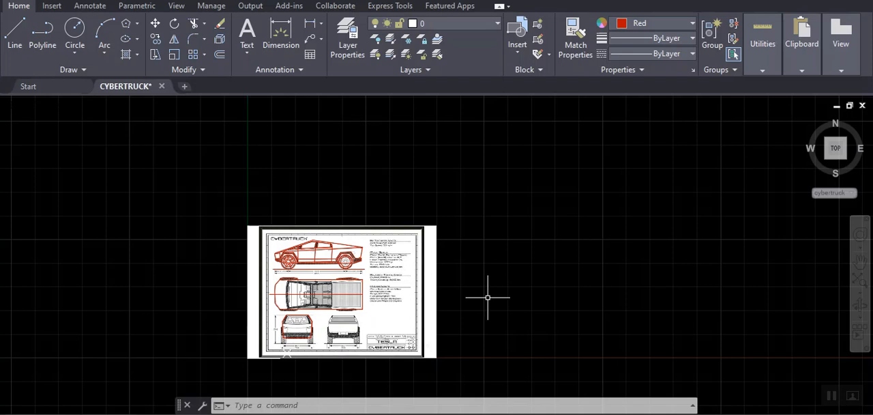
{"action": "type", "text": "m"}
{"action": "key", "text": "Return"}
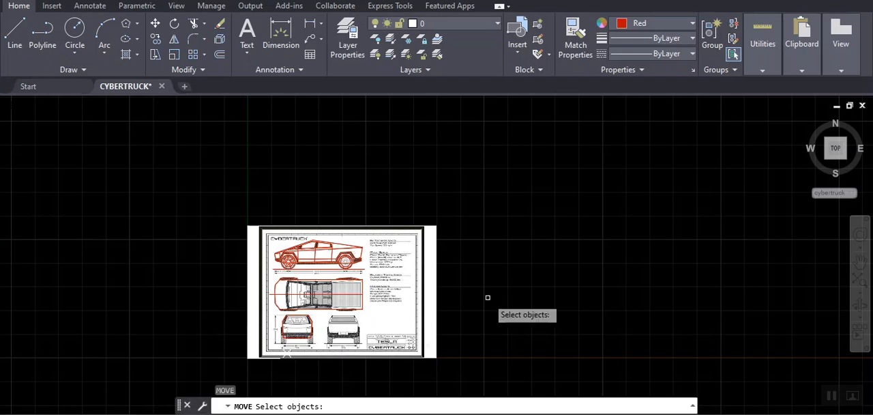
{"action": "left_click", "coordinate": [437, 274]}
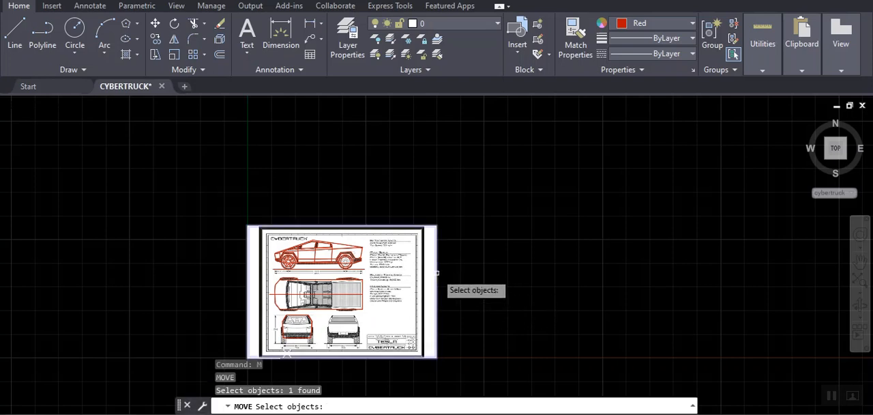
{"action": "key", "text": "Return"}
{"action": "left_click", "coordinate": [373, 371]}
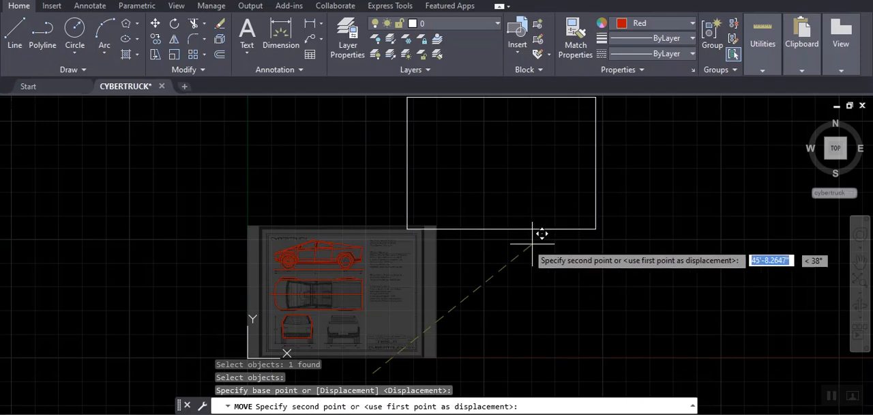
{"action": "left_click", "coordinate": [373, 210]}
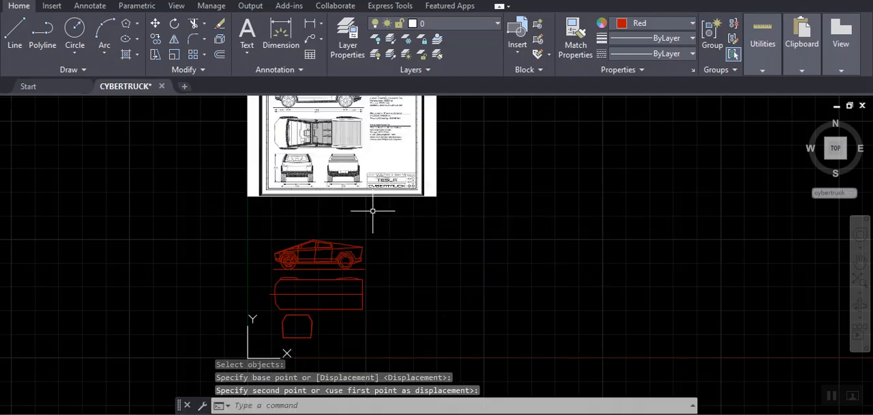
- Examine the traced side, top and front views without the blueprint behind them, especially the side view's body outline
{"action": "scroll", "coordinate": [327, 351], "scroll_direction": "up", "scroll_amount": 3}
{"action": "middle_click_drag", "start_coordinate": [327, 334], "coordinate": [386, 347]}
{"action": "scroll", "coordinate": [375, 343], "scroll_direction": "down", "scroll_amount": 2}
{"action": "scroll", "coordinate": [402, 306], "scroll_direction": "up", "scroll_amount": 2}
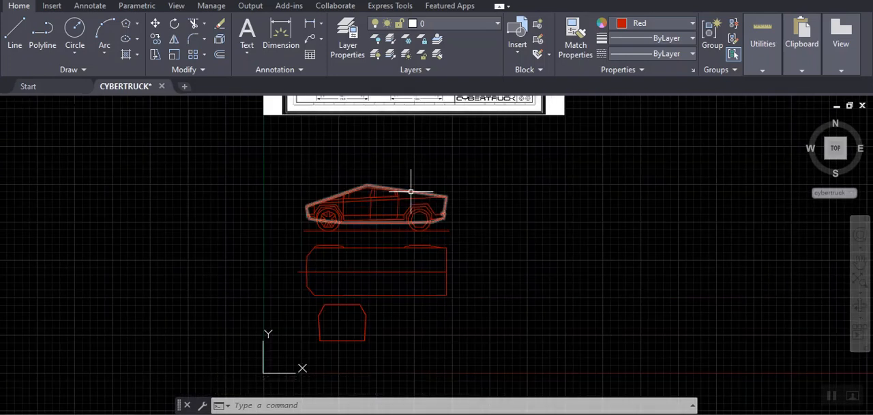
{"action": "scroll", "coordinate": [414, 189], "scroll_direction": "up", "scroll_amount": 3}
{"action": "scroll", "coordinate": [414, 189], "scroll_direction": "up", "scroll_amount": 2}
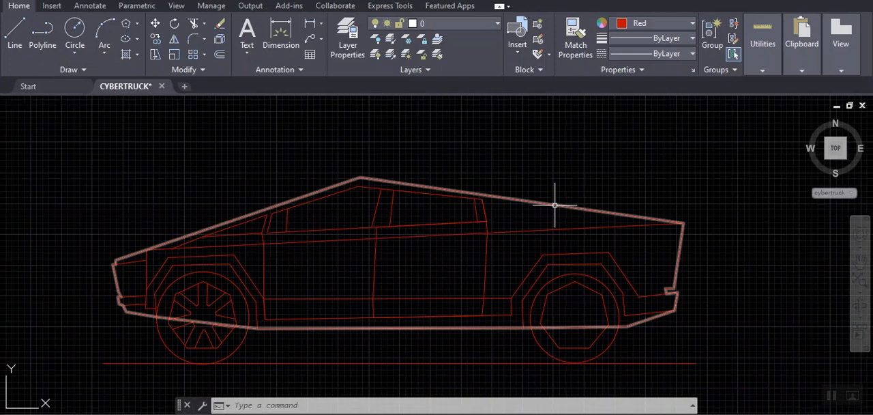
{"action": "scroll", "coordinate": [560, 198], "scroll_direction": "down", "scroll_amount": 5}
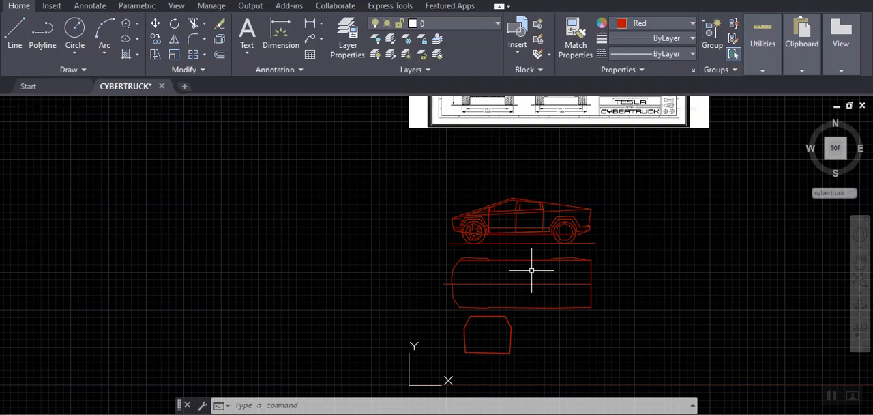
{"action": "scroll", "coordinate": [533, 273], "scroll_direction": "up", "scroll_amount": 2}
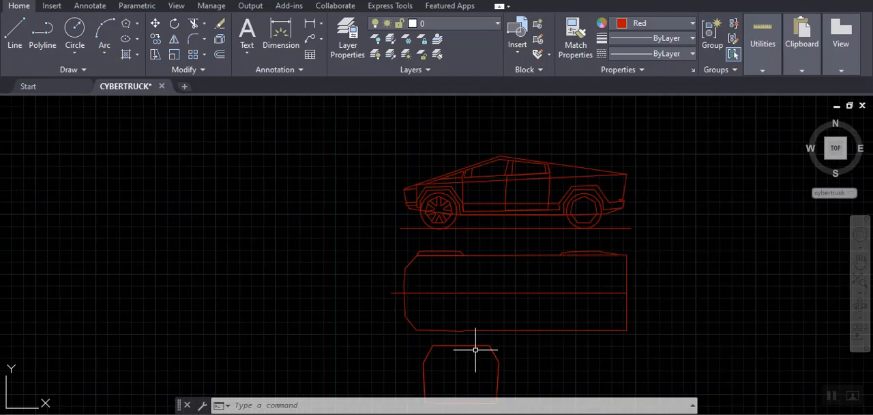
{"action": "middle_click_drag", "start_coordinate": [529, 213], "coordinate": [467, 259]}
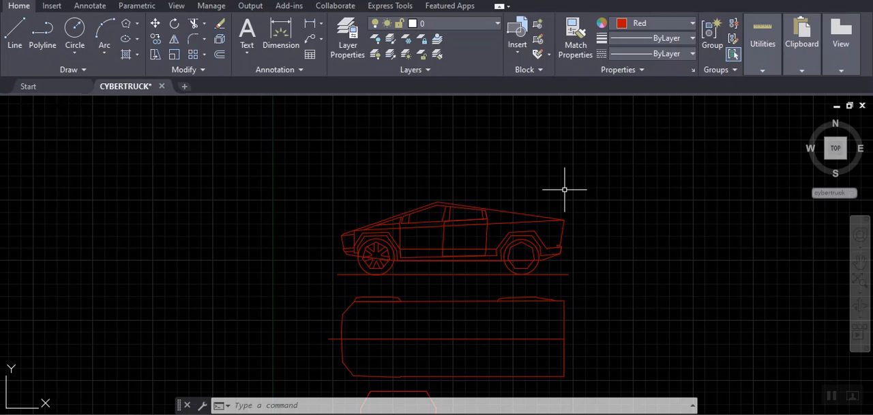
- Switch to the 3D Modeling workspace and save the drawing
{"action": "left_click", "coordinate": [709, 407]}
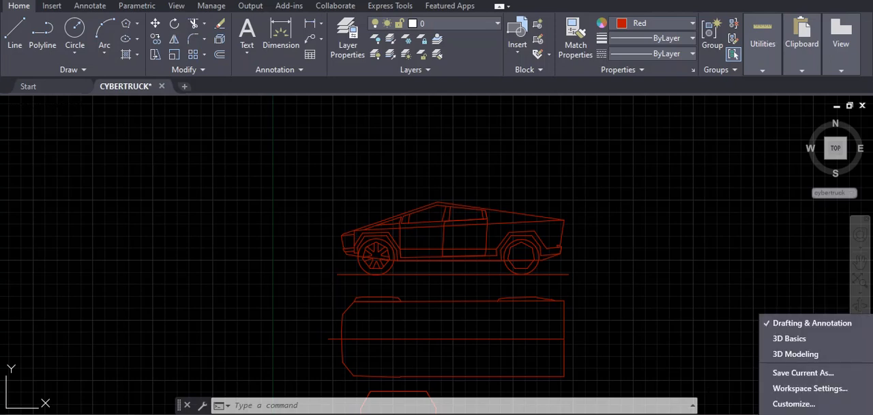
{"action": "left_click", "coordinate": [791, 354]}
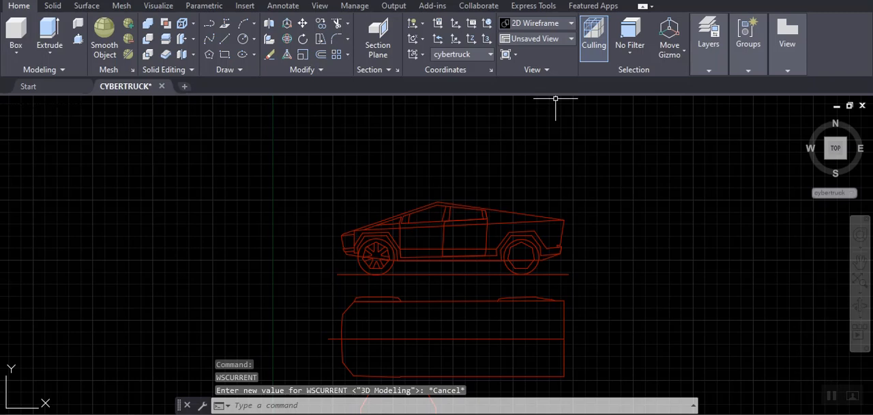
{"action": "key", "text": "ctrl+s"}
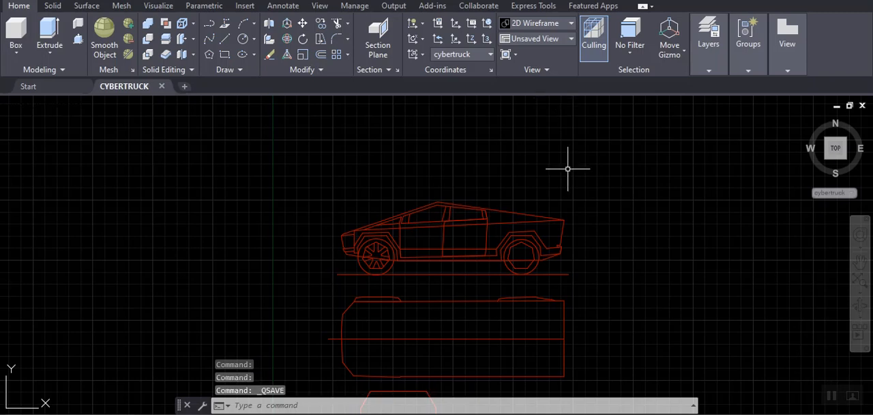
- Extrude the side view's closed body outline to a height of 79.8 inches
{"action": "left_click", "coordinate": [51, 53]}
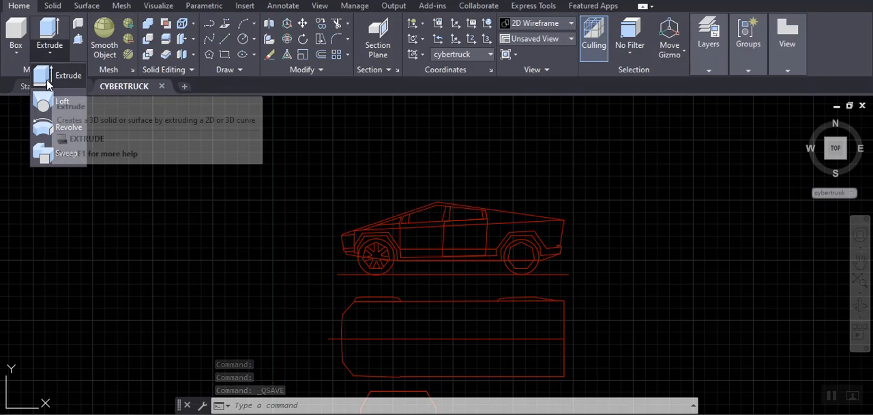
{"action": "left_click", "coordinate": [45, 80]}
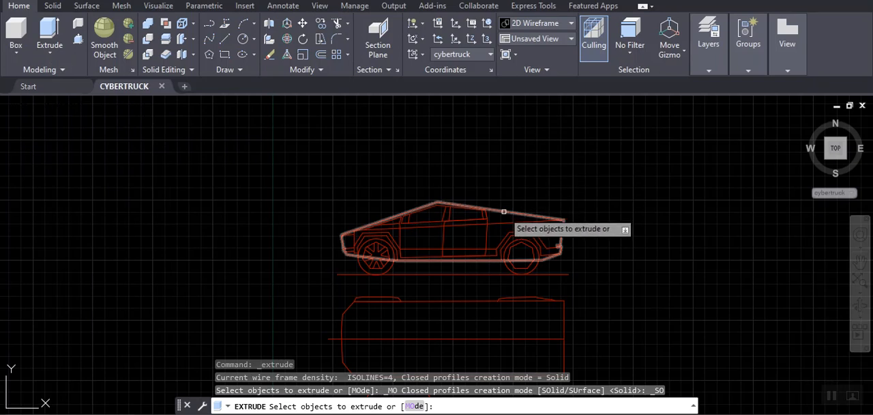
{"action": "left_click", "coordinate": [503, 211]}
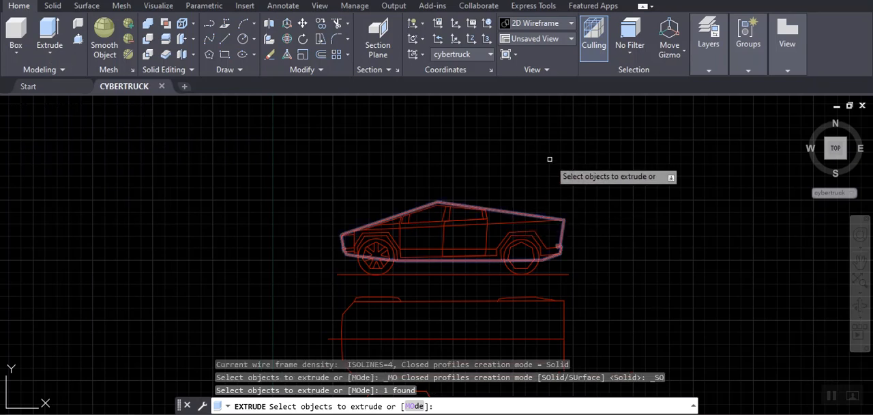
{"action": "key", "text": "Return"}
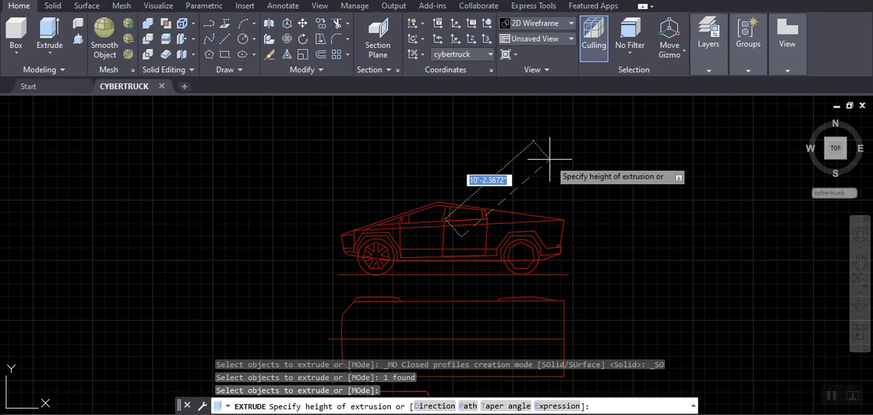
{"action": "type", "text": "79.8"}
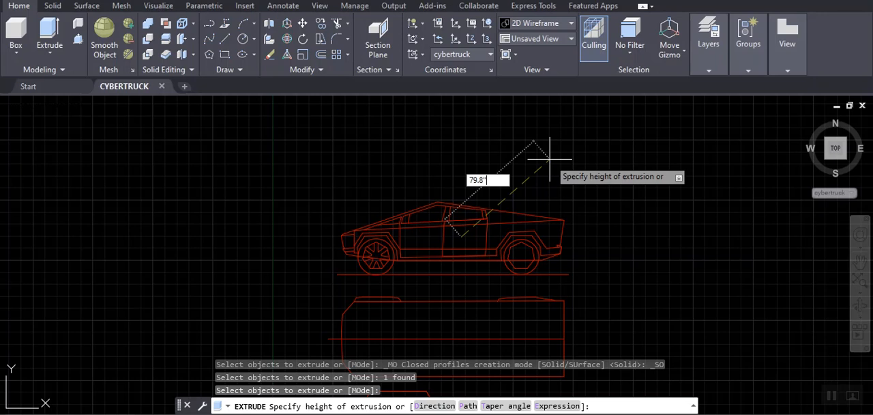
{"action": "left_click", "coordinate": [548, 158]}
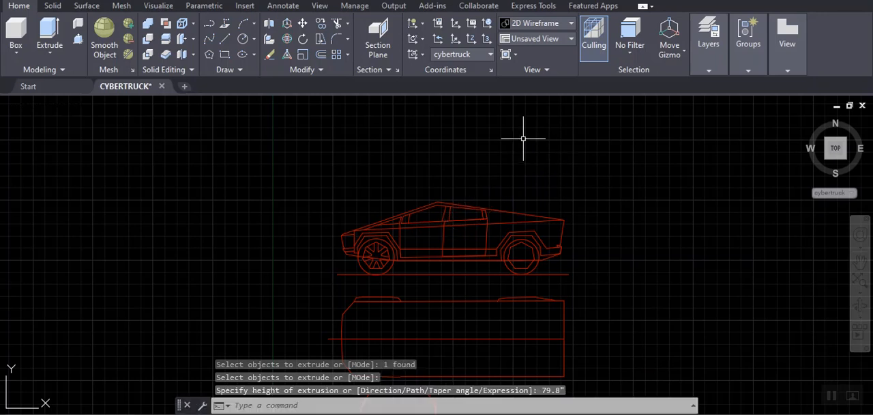
- Extrude the top view's closed body outline upward to a height of 75 inches
{"action": "scroll", "coordinate": [666, 216], "scroll_direction": "down", "scroll_amount": 1}
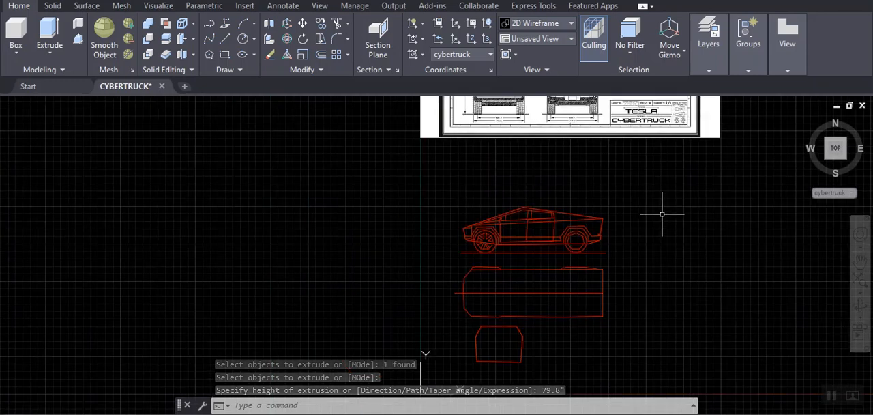
{"action": "scroll", "coordinate": [660, 214], "scroll_direction": "up", "scroll_amount": 2}
{"action": "left_click", "coordinate": [835, 148]}
{"action": "mouse_move", "coordinate": [834, 149]}
{"action": "left_mouse_down"}
{"action": "mouse_move", "coordinate": [772, 140]}
{"action": "mouse_move", "coordinate": [768, 121]}
{"action": "mouse_move", "coordinate": [737, 400]}
{"action": "left_mouse_up"}
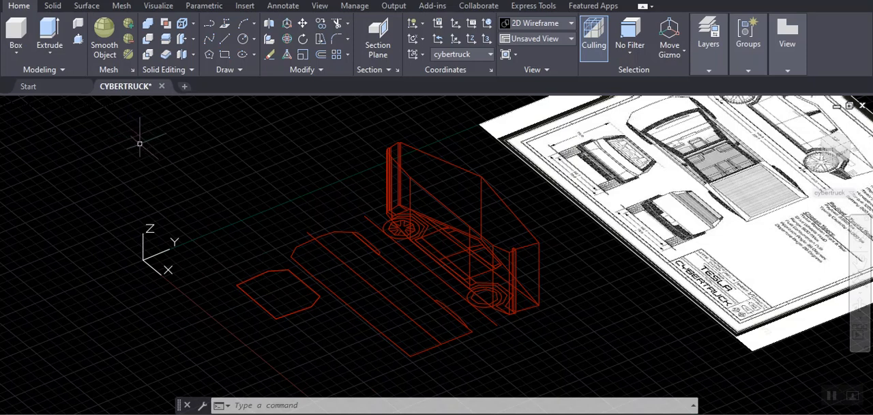
{"action": "left_click", "coordinate": [48, 53]}
{"action": "left_click", "coordinate": [46, 75]}
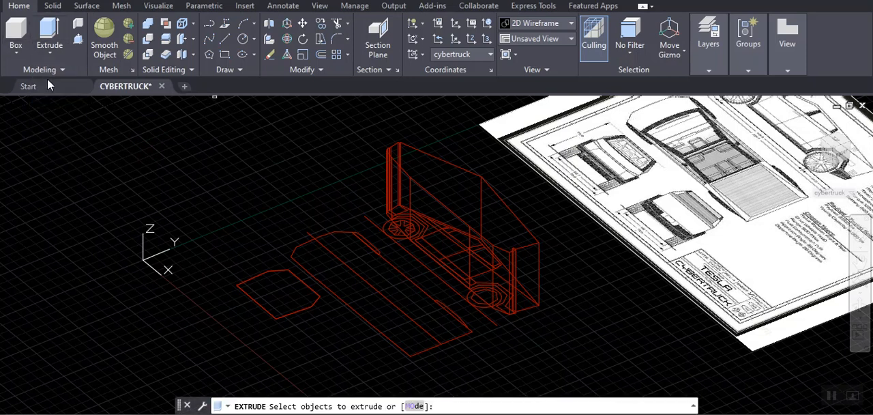
{"action": "left_click", "coordinate": [398, 270]}
{"action": "key", "text": "Return"}
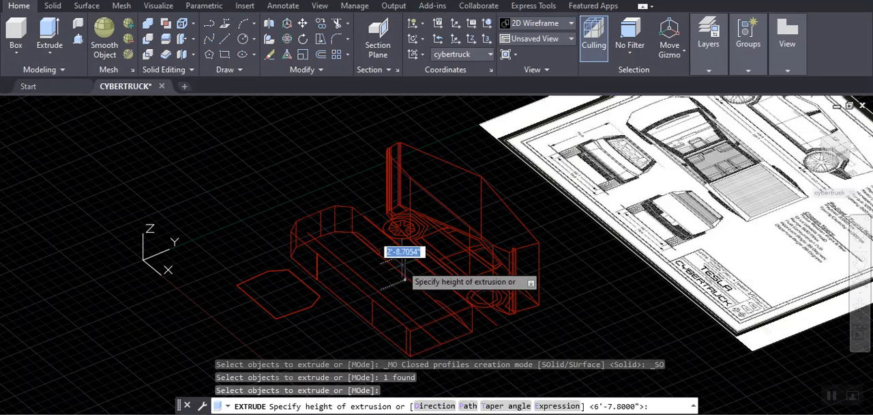
{"action": "type", "text": "75"}
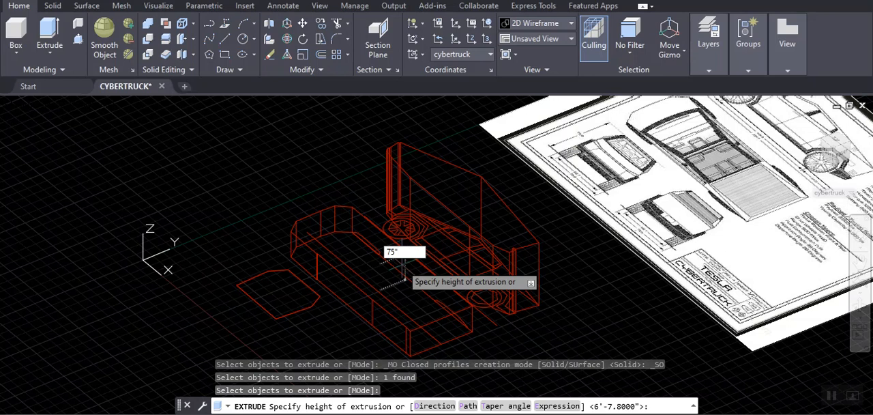
{"action": "key", "text": "Return"}
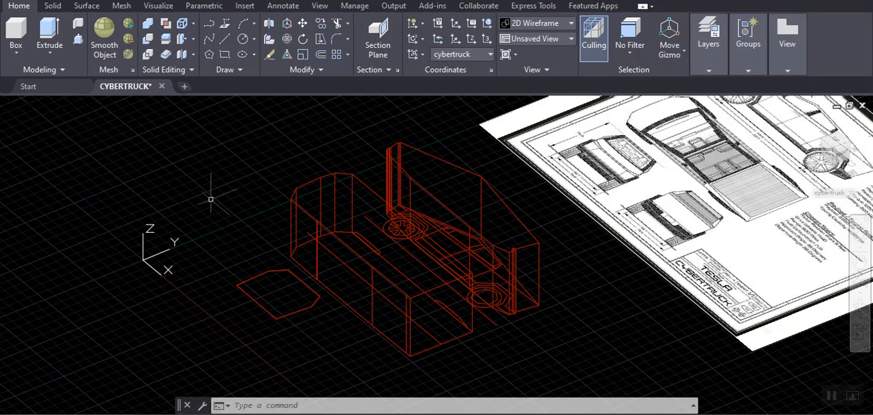
- Try to extrude the front-view outline 231.7 inches downward, and undo that extrusion
{"action": "left_click", "coordinate": [64, 50]}
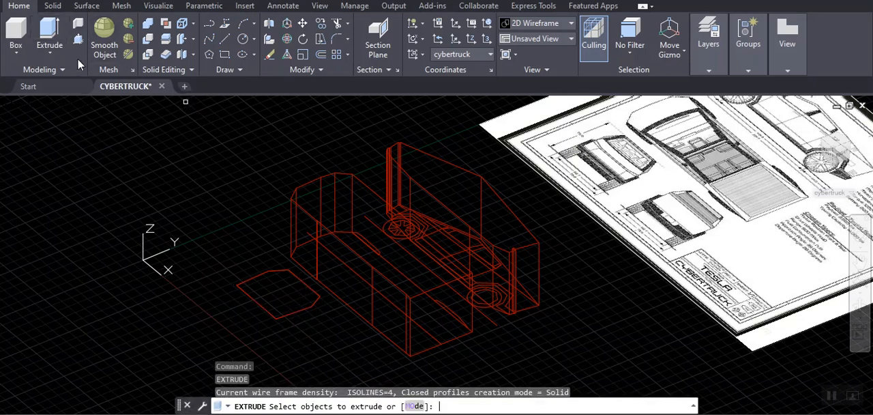
{"action": "left_click", "coordinate": [277, 304]}
{"action": "key", "text": "Return"}
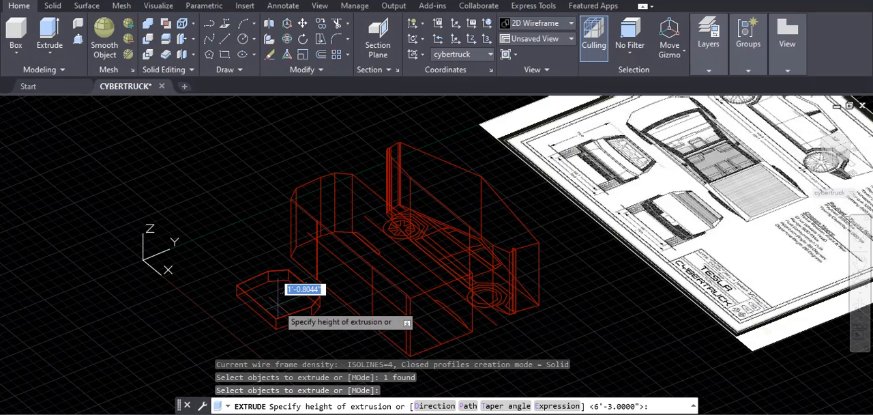
{"action": "type", "text": "231.7"}
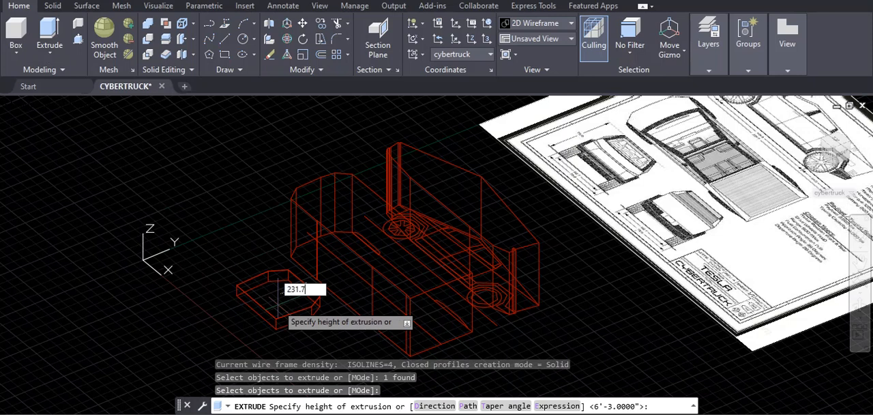
{"action": "key", "text": "Return"}
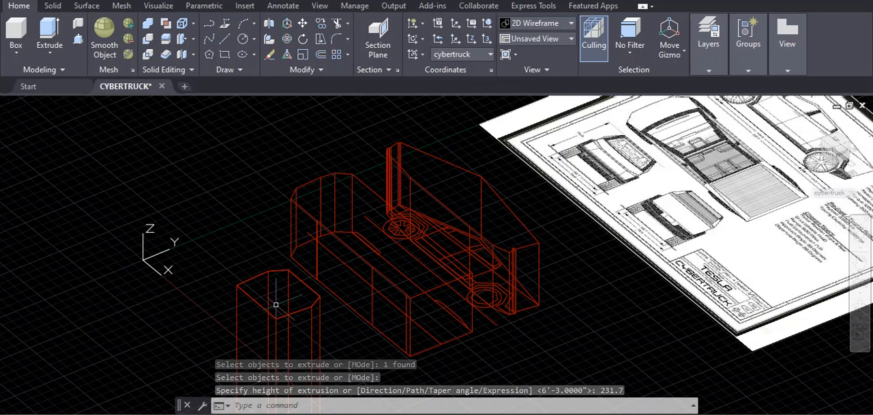
{"action": "key", "text": "ctrl+z"}
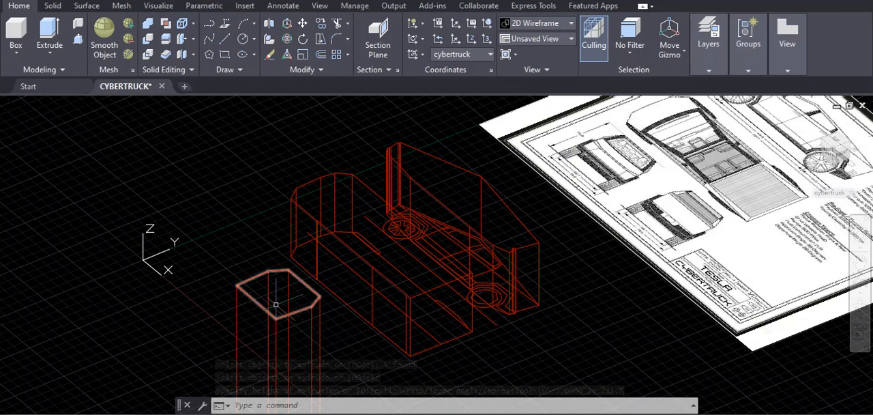
- Extrude the front-view outline 231.7 inches upward
{"action": "left_click", "coordinate": [54, 52]}
{"action": "left_click", "coordinate": [54, 79]}
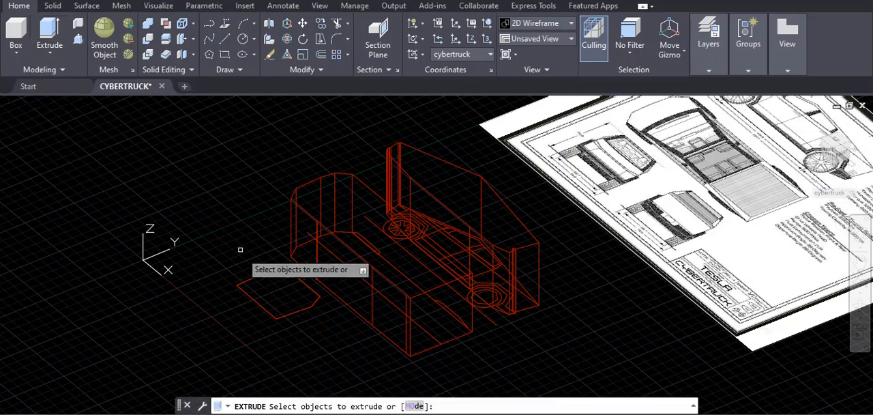
{"action": "left_click", "coordinate": [259, 274]}
{"action": "key", "text": "Return"}
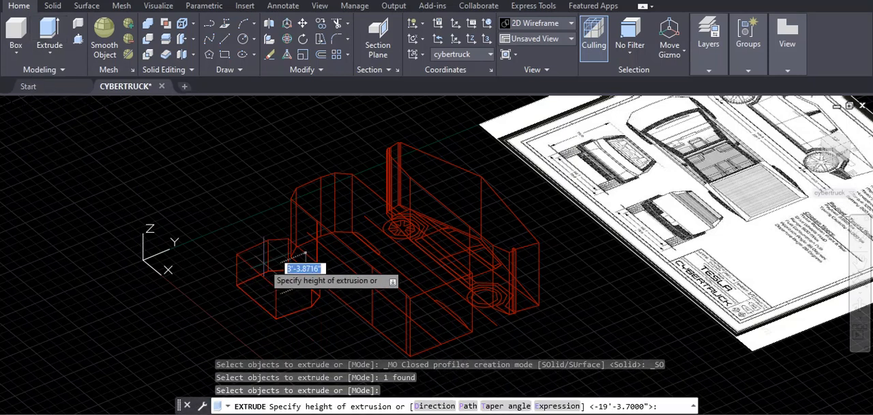
{"action": "type", "text": "231.7"}
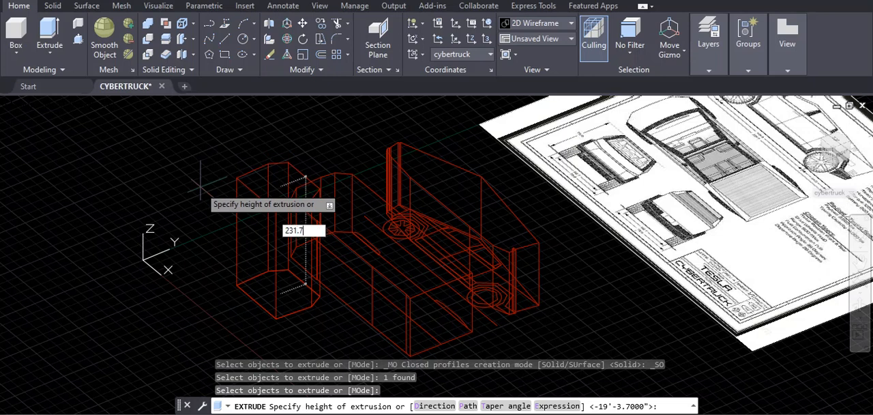
{"action": "key", "text": "Return"}
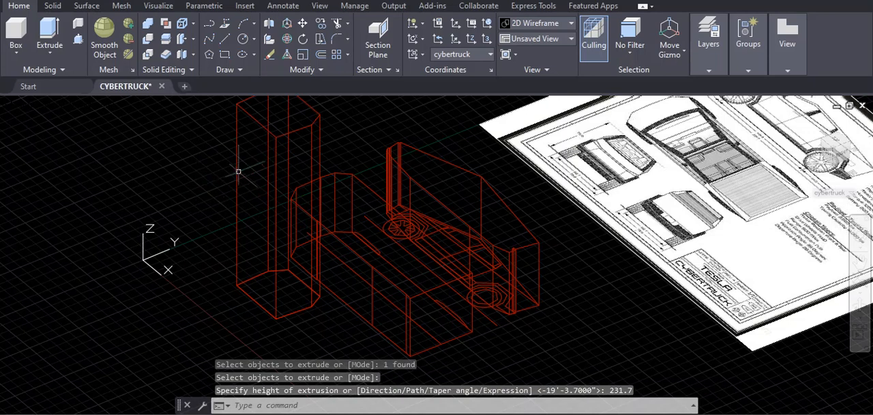
- Examine the three extruded solids from several 3D angles and from above, next to the blueprint image
{"action": "scroll", "coordinate": [218, 174], "scroll_direction": "down", "scroll_amount": 4}
{"action": "middle_click_drag", "start_coordinate": [245, 178], "coordinate": [250, 208]}
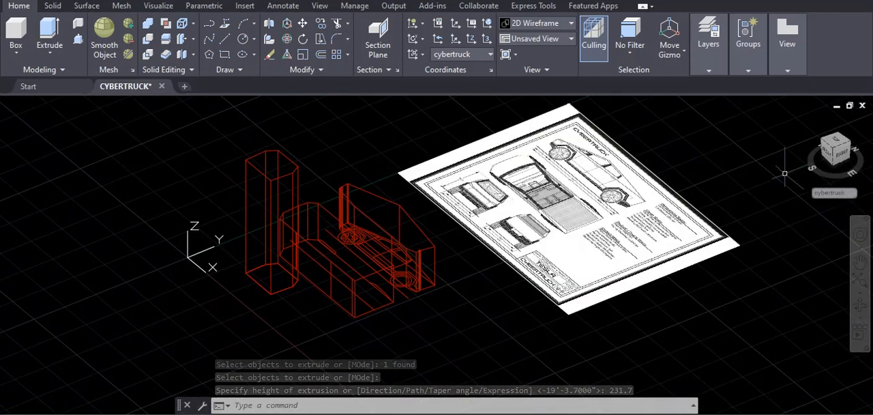
{"action": "left_click", "coordinate": [859, 303]}
{"action": "left_click_drag", "start_coordinate": [711, 169], "coordinate": [773, 151]}
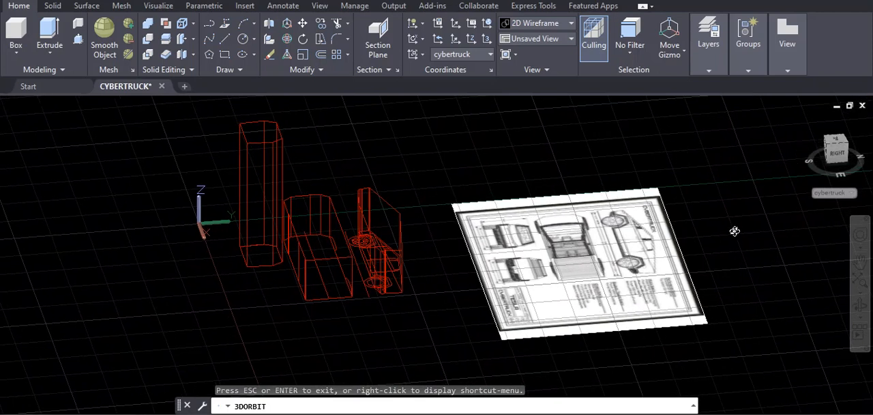
{"action": "left_click_drag", "start_coordinate": [452, 156], "coordinate": [481, 195]}
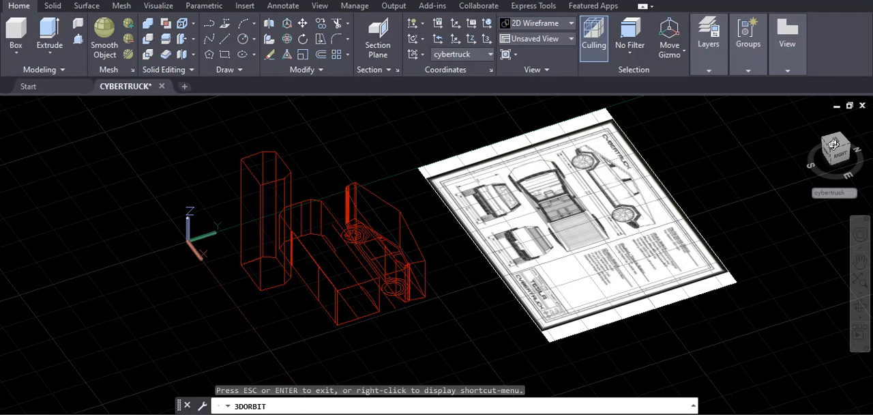
{"action": "key", "text": "Escape"}
{"action": "key", "text": "Escape"}
{"action": "key", "text": "Escape"}
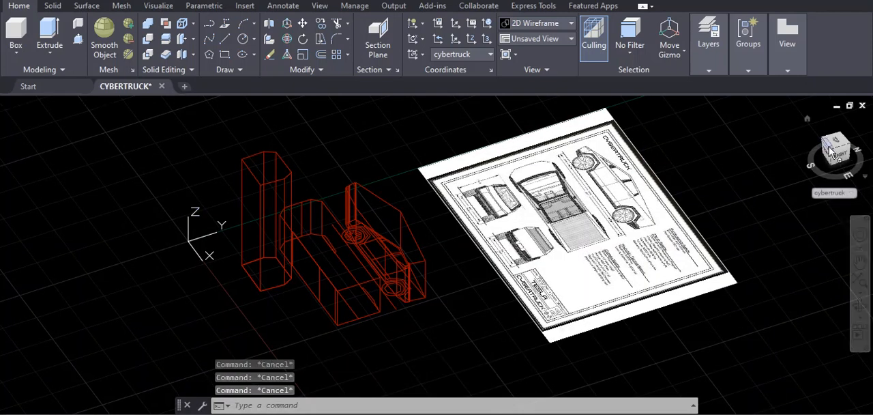
{"action": "left_click", "coordinate": [837, 150]}
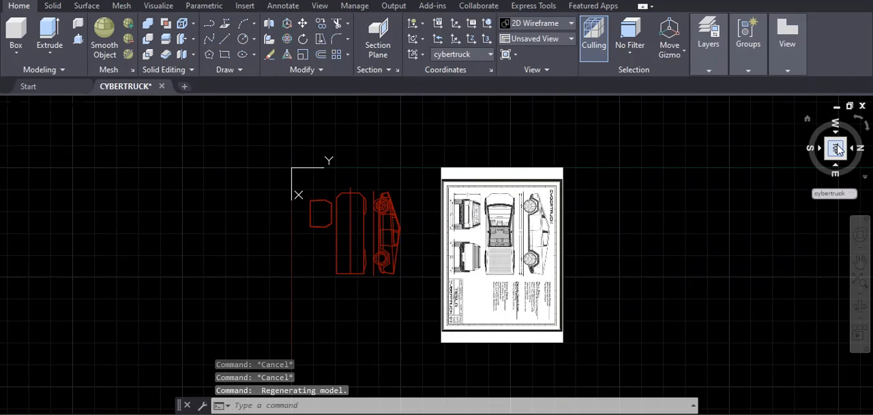
{"action": "left_click", "coordinate": [861, 122]}
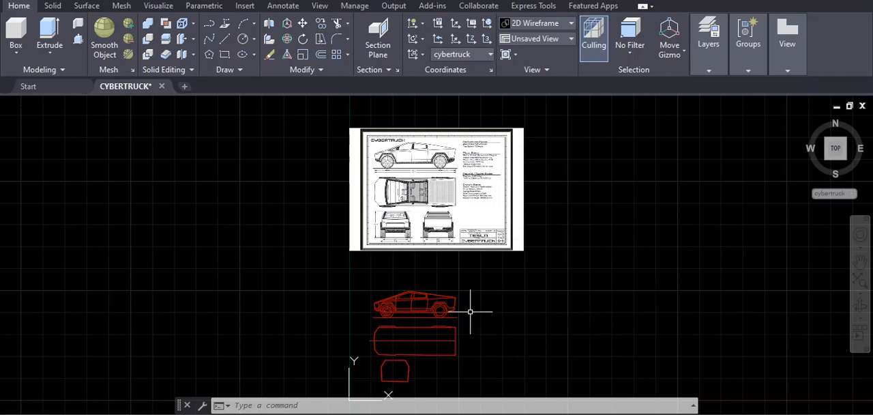
{"action": "left_click_drag", "start_coordinate": [835, 161], "coordinate": [806, 129]}
{"action": "middle_click_drag", "start_coordinate": [375, 377], "coordinate": [352, 266]}
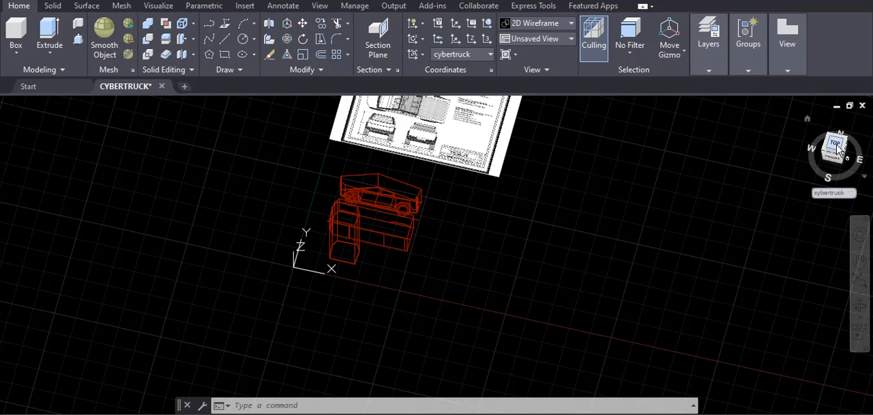
- Show the model from the right side and align the UCS with that view
{"action": "left_click_drag", "start_coordinate": [838, 149], "coordinate": [830, 128]}
{"action": "left_click_drag", "start_coordinate": [835, 149], "coordinate": [827, 152]}
{"action": "left_click", "coordinate": [845, 157]}
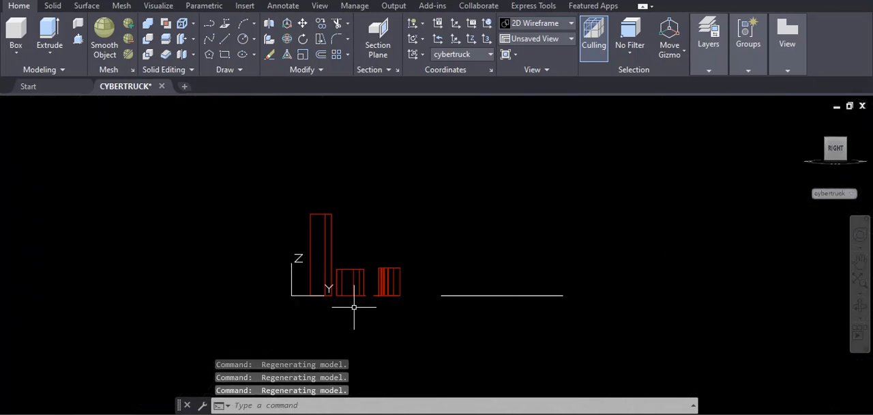
{"action": "scroll", "coordinate": [354, 305], "scroll_direction": "up", "scroll_amount": 4}
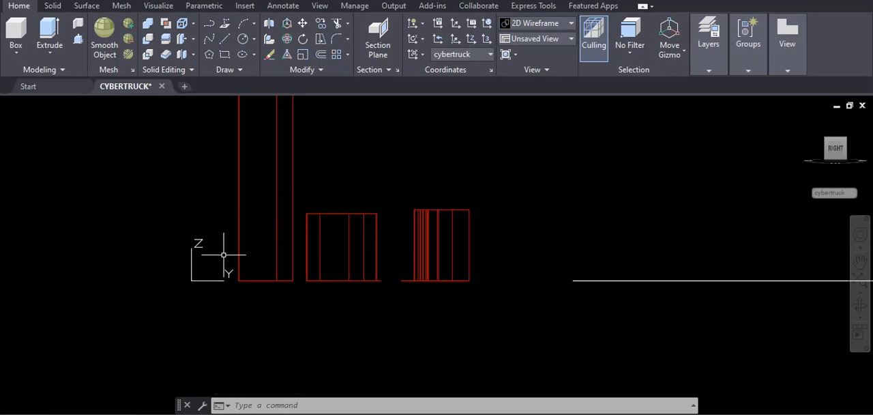
{"action": "type", "text": "cs"}
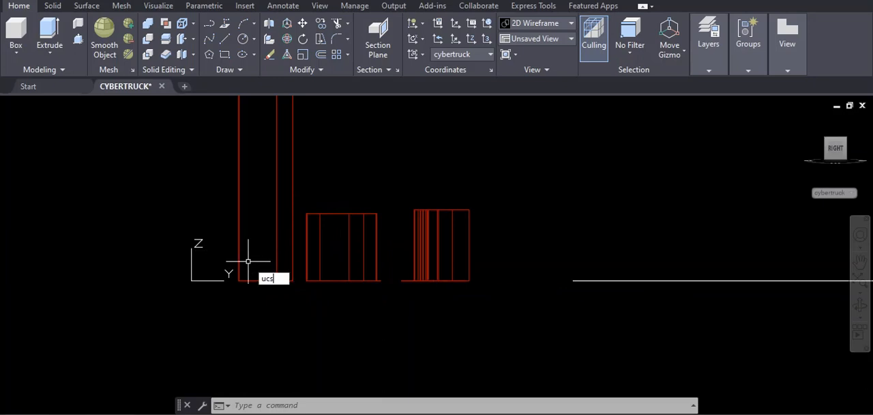
{"action": "key", "text": "Return"}
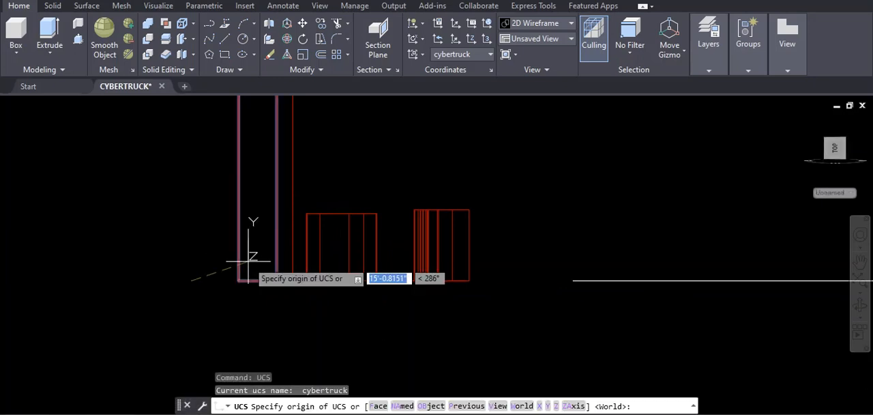
{"action": "type", "text": "v"}
{"action": "key", "text": "Return"}
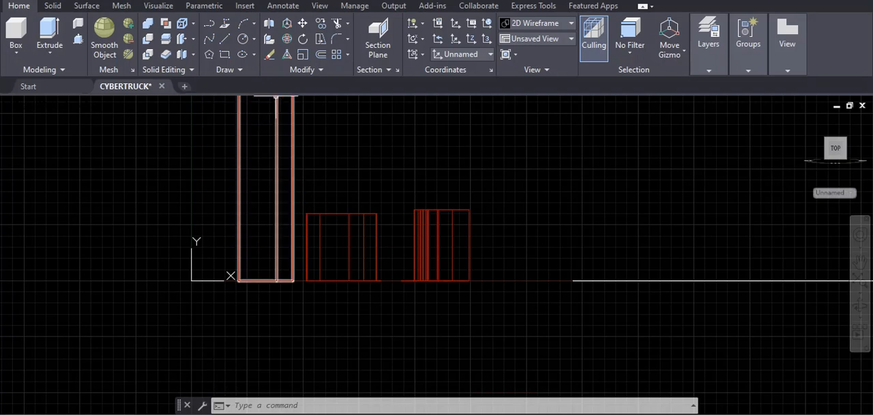
- Rotate the top-view solid and its linework by -90 degrees about the end of its base line nearest the side-view solid
{"action": "type", "text": "RO"}
{"action": "key", "text": "Return"}
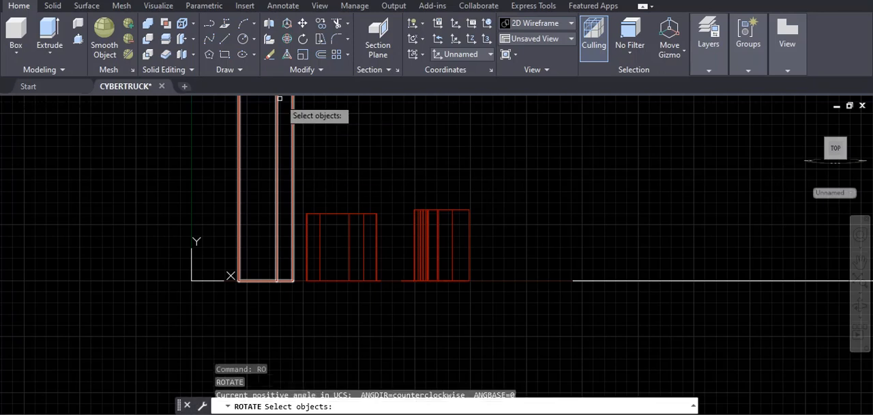
{"action": "left_click", "coordinate": [297, 200]}
{"action": "left_click", "coordinate": [387, 291]}
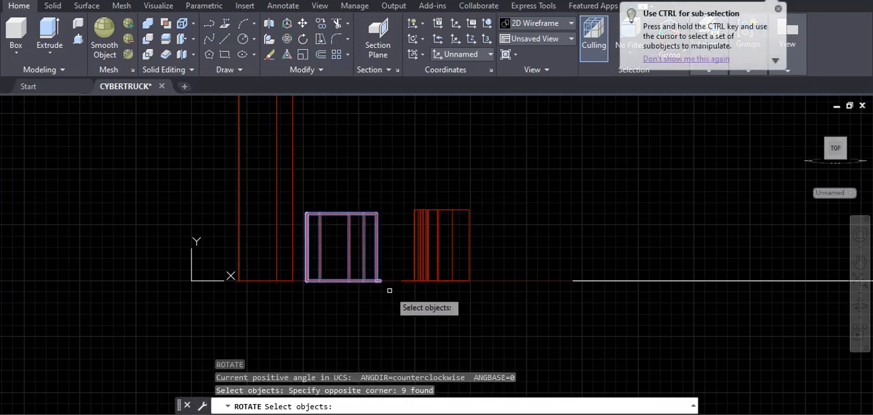
{"action": "key", "text": "Return"}
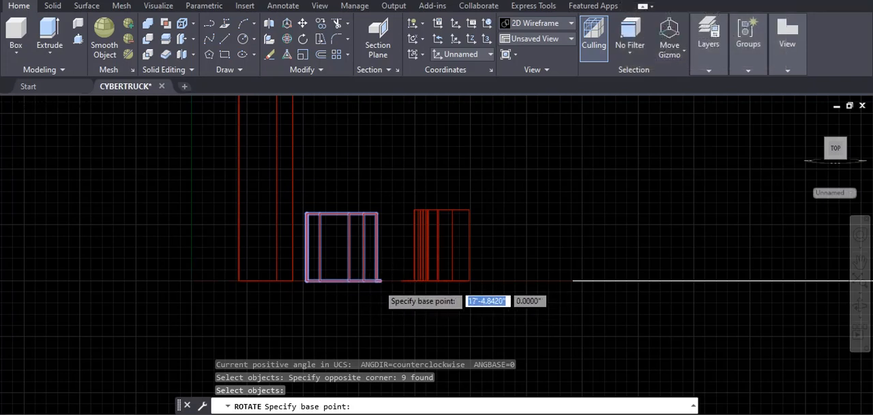
{"action": "scroll", "coordinate": [380, 280], "scroll_direction": "up", "scroll_amount": 4}
{"action": "scroll", "coordinate": [380, 279], "scroll_direction": "up", "scroll_amount": 2}
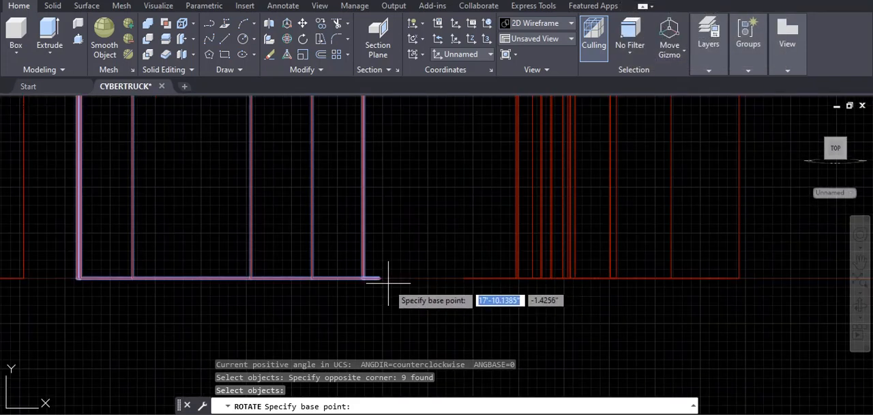
{"action": "left_click", "coordinate": [383, 278]}
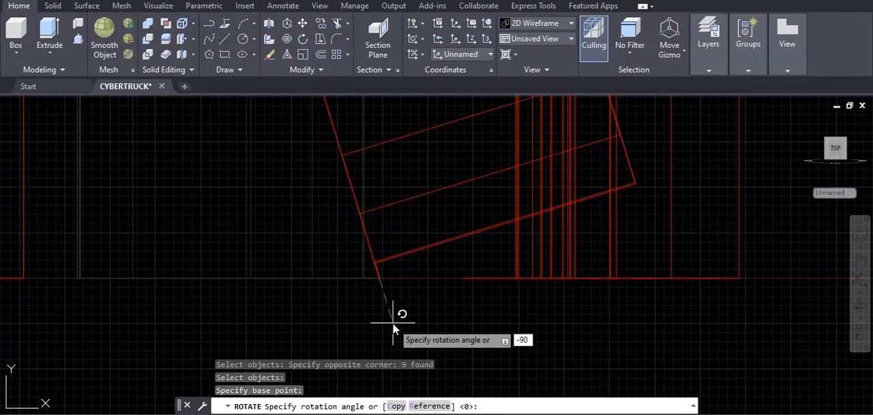
{"action": "key", "text": "Return"}
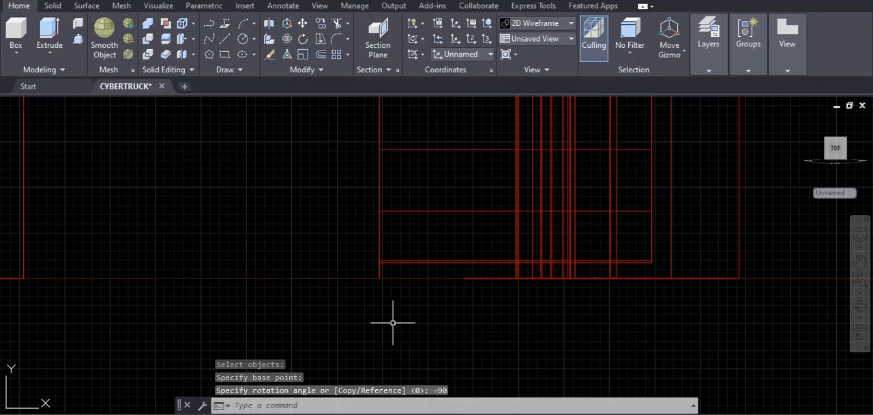
{"action": "scroll", "coordinate": [364, 350], "scroll_direction": "down", "scroll_amount": 4}
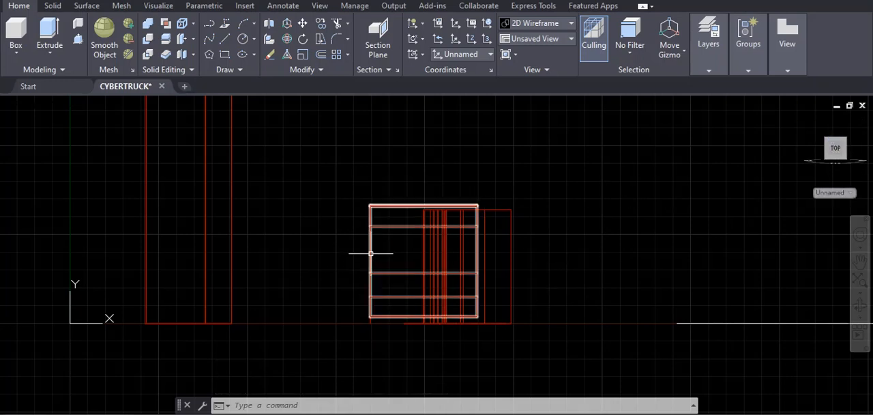
{"action": "scroll", "coordinate": [392, 237], "scroll_direction": "up", "scroll_amount": 2}
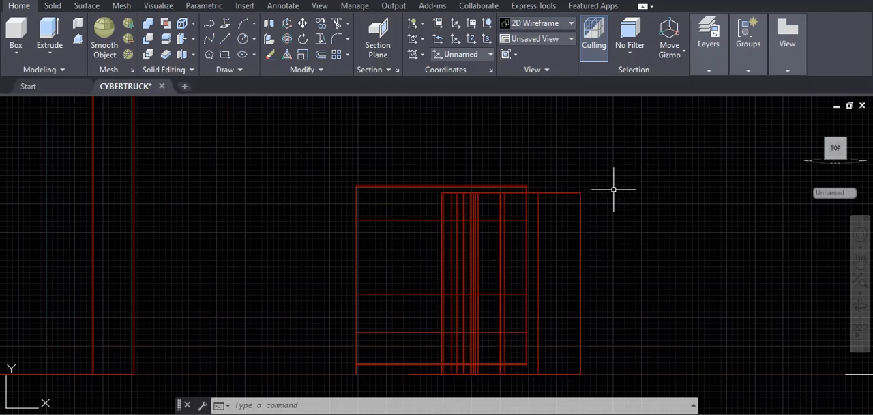
{"action": "type", "text": "M"}
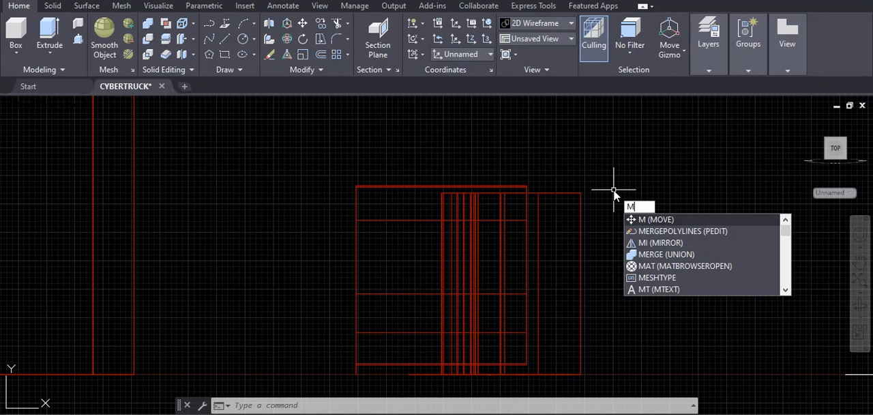
{"action": "key", "text": "Return"}
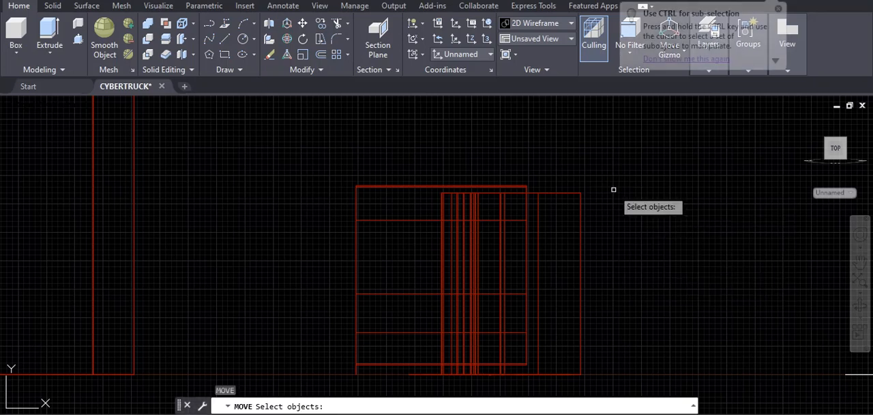
{"action": "key", "text": "Escape"}
- Move the rotated top-view solid with its linework so its upper outer corner meets the side-view solid's upper outer corner
{"action": "type", "text": "M"}
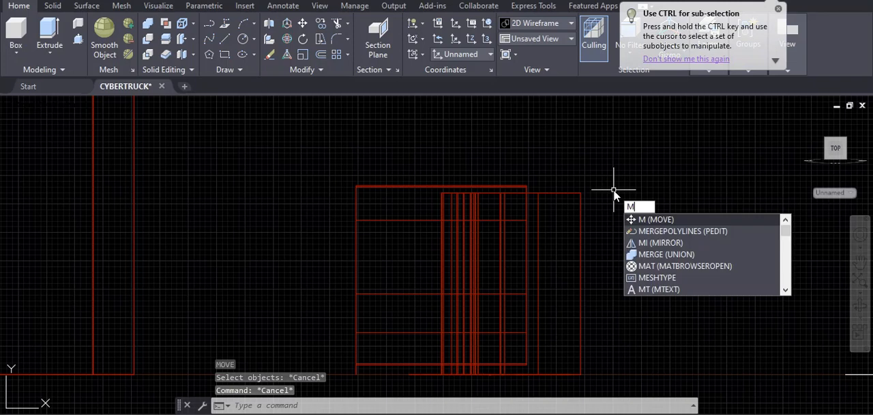
{"action": "key", "text": "Return"}
{"action": "type", "text": "p"}
{"action": "key", "text": "Return"}
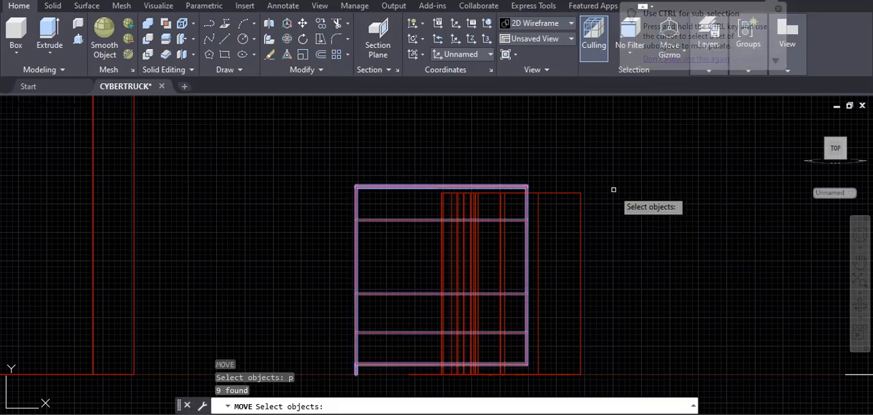
{"action": "key", "text": "Return"}
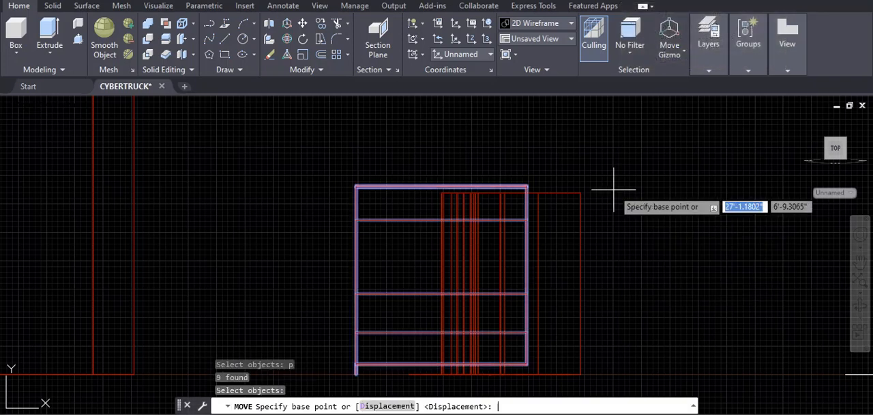
{"action": "left_click", "coordinate": [529, 182]}
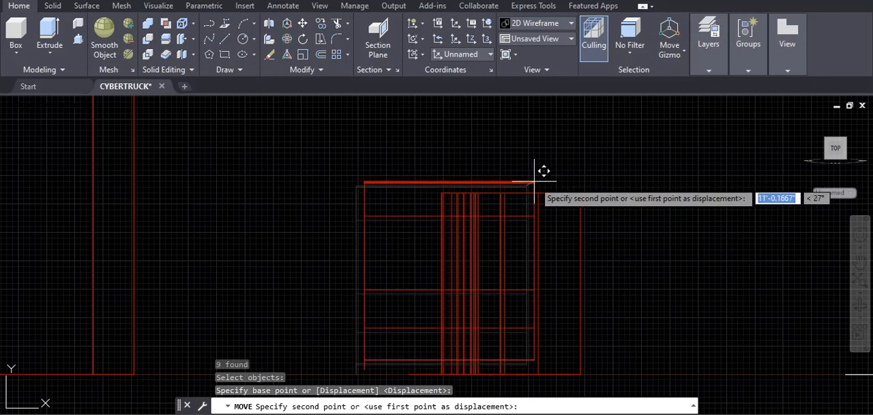
{"action": "left_click", "coordinate": [580, 194]}
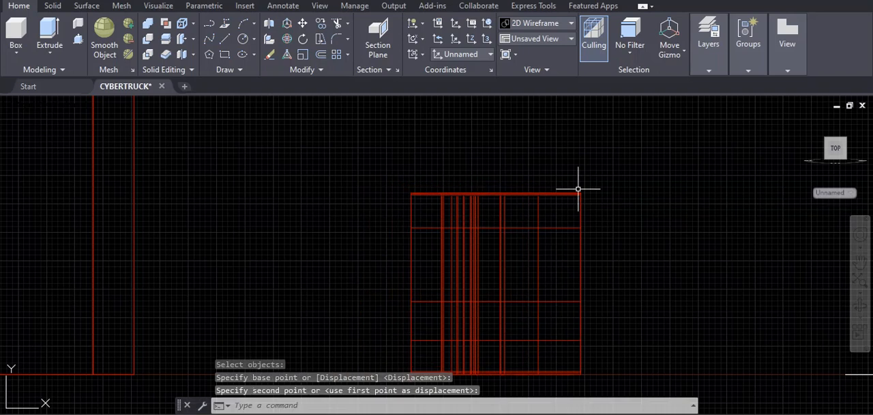
- Show the model from the back face, turned so the truck's side profile lies horizontally
{"action": "left_click", "coordinate": [836, 133]}
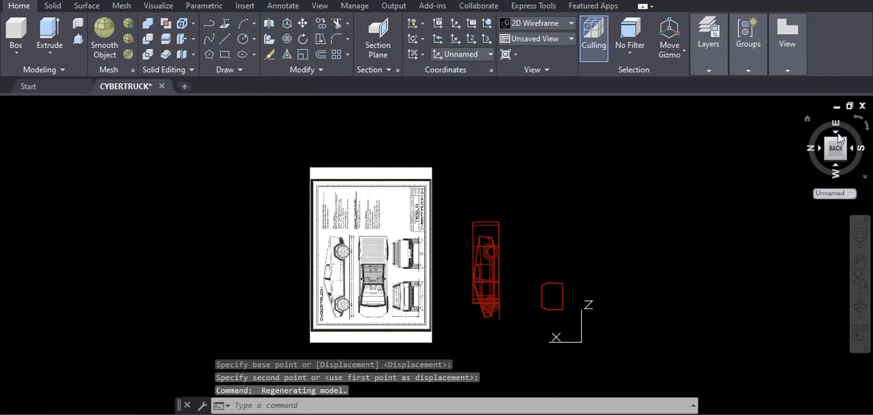
{"action": "left_click", "coordinate": [867, 127]}
{"action": "scroll", "coordinate": [443, 304], "scroll_direction": "up", "scroll_amount": 5}
{"action": "middle_click_drag", "start_coordinate": [444, 301], "coordinate": [509, 207]}
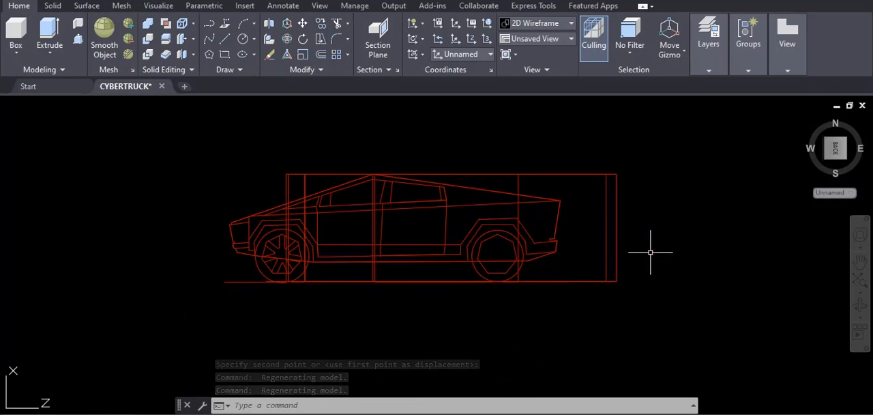
- Turn on Ortho mode while starting a move of the top-view solid, and cancel that move
{"action": "type", "text": "M"}
{"action": "key", "text": "Return"}
{"action": "type", "text": "p"}
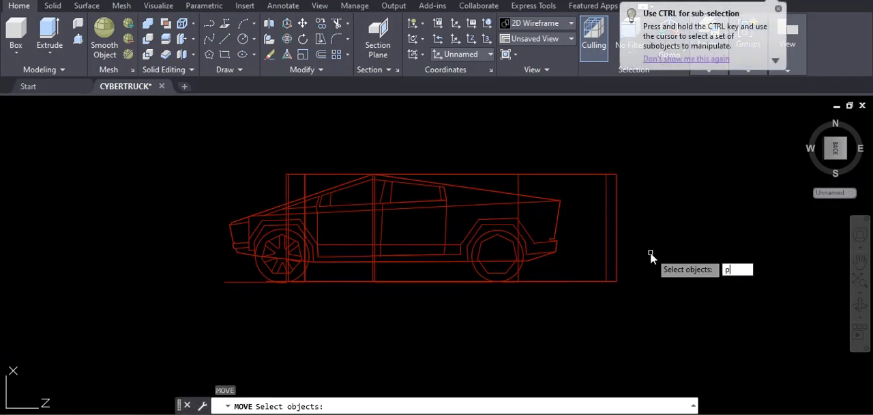
{"action": "key", "text": "Return"}
{"action": "key", "text": "Return"}
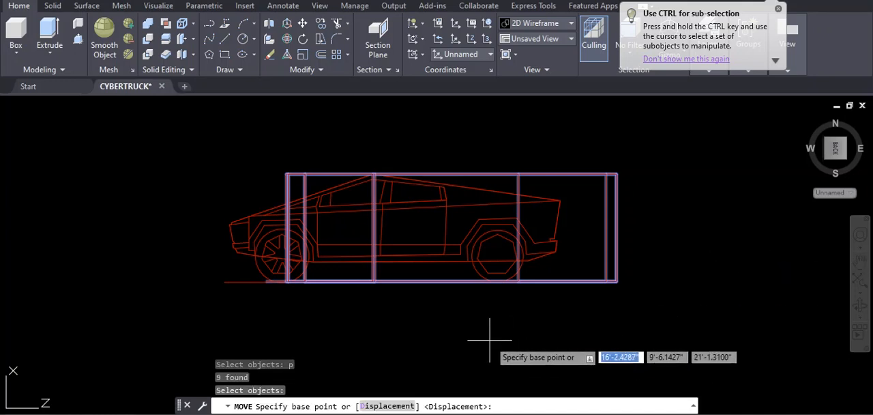
{"action": "key", "text": "F8"}
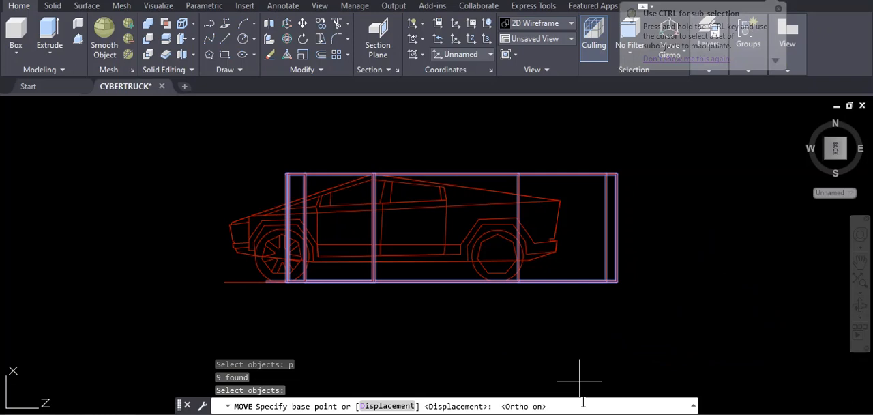
{"action": "left_click", "coordinate": [540, 343]}
{"action": "key", "text": "Escape"}
{"action": "key", "text": "Escape"}
{"action": "key", "text": "Escape"}
- Align the UCS with the current side-profile view using its View option
{"action": "type", "text": "ucs"}
{"action": "key", "text": "Return"}
{"action": "type", "text": "v"}
{"action": "key", "text": "Return"}
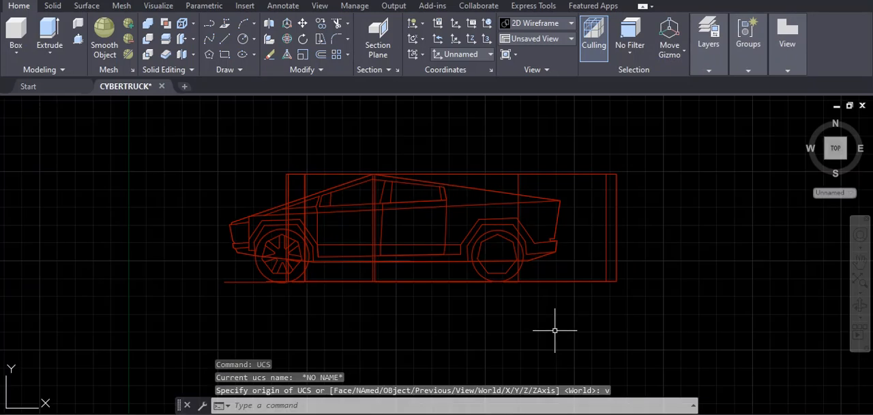
- Move the top-view solid and its linework horizontally about 3'-3.3" toward the truck's nose, lining up its ends with the side profile
{"action": "type", "text": "m"}
{"action": "key", "text": "Return"}
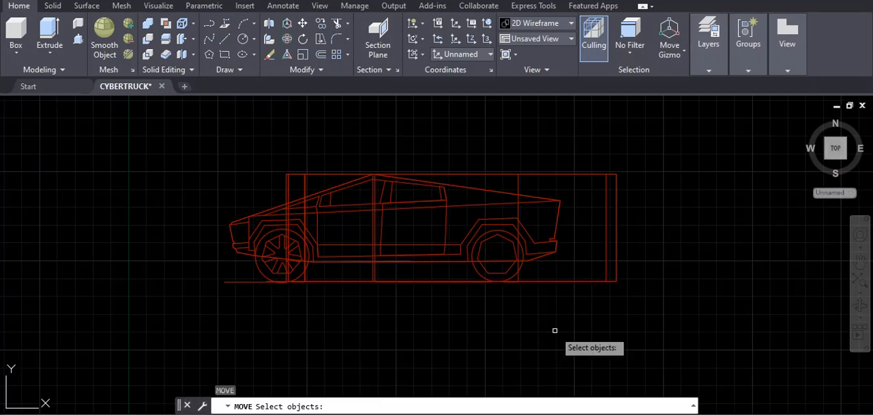
{"action": "type", "text": "p"}
{"action": "key", "text": "Return"}
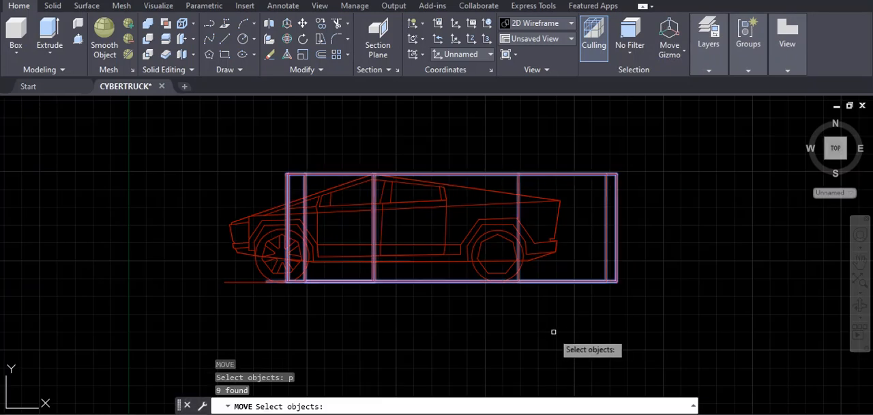
{"action": "key", "text": "Return"}
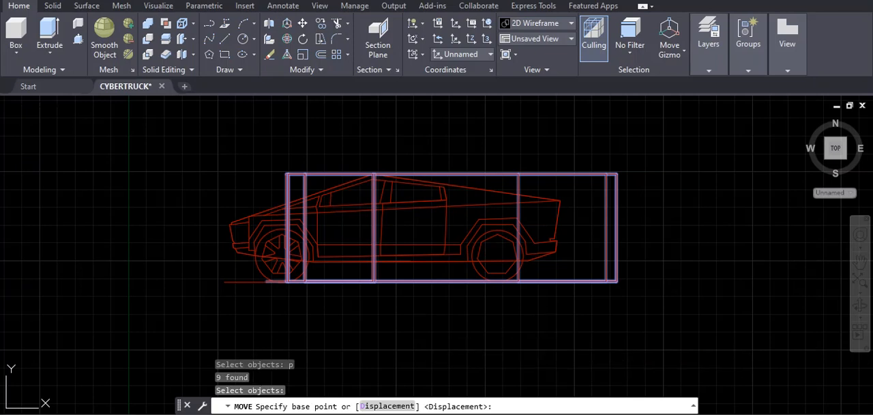
{"action": "left_click", "coordinate": [418, 335]}
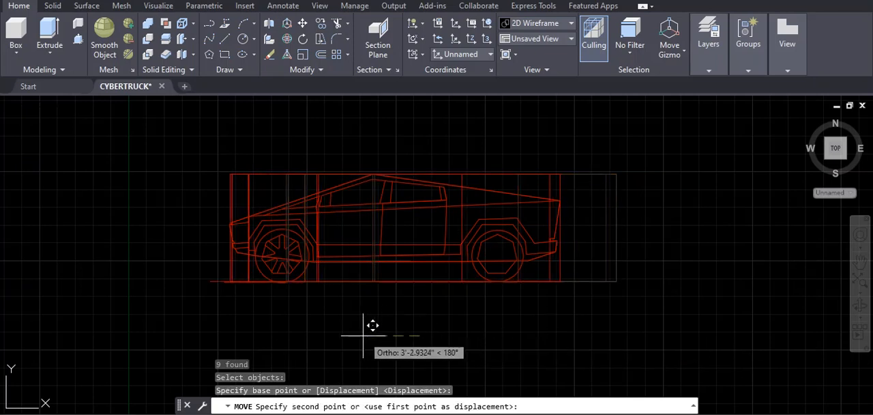
{"action": "scroll", "coordinate": [362, 335], "scroll_direction": "up", "scroll_amount": 2}
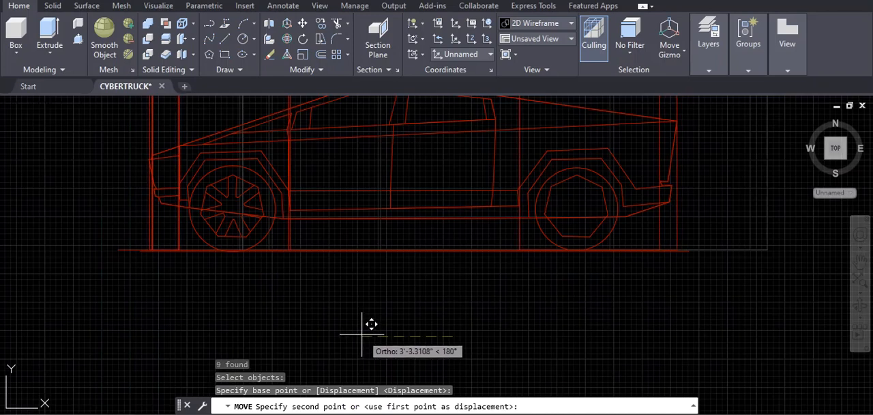
{"action": "left_click", "coordinate": [362, 334]}
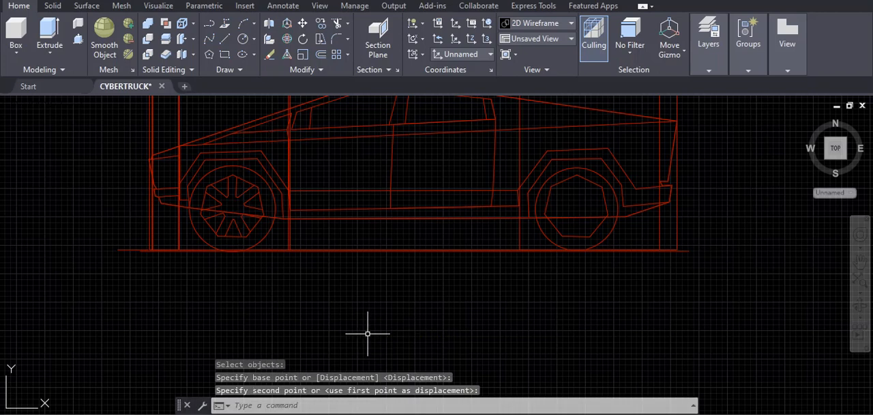
{"action": "scroll", "coordinate": [366, 333], "scroll_direction": "down", "scroll_amount": 2}
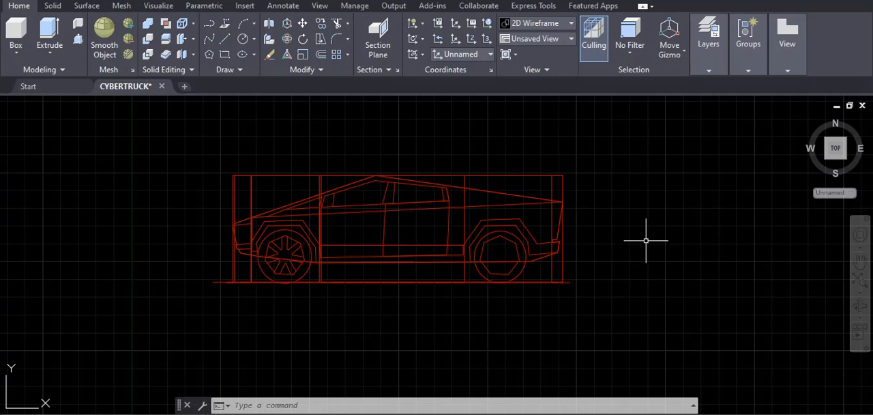
- Try to intersect the top-view solid with the side-view body solid, and undo that intersection
{"action": "type", "text": "INT"}
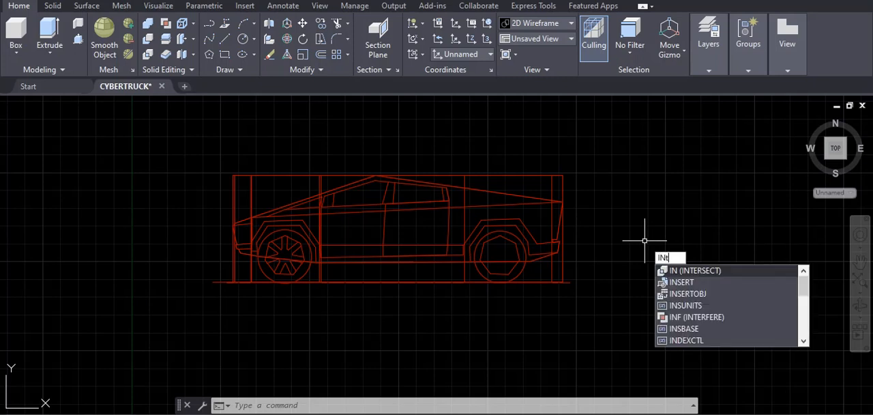
{"action": "type", "text": "ERSeCT"}
{"action": "key", "text": "Return"}
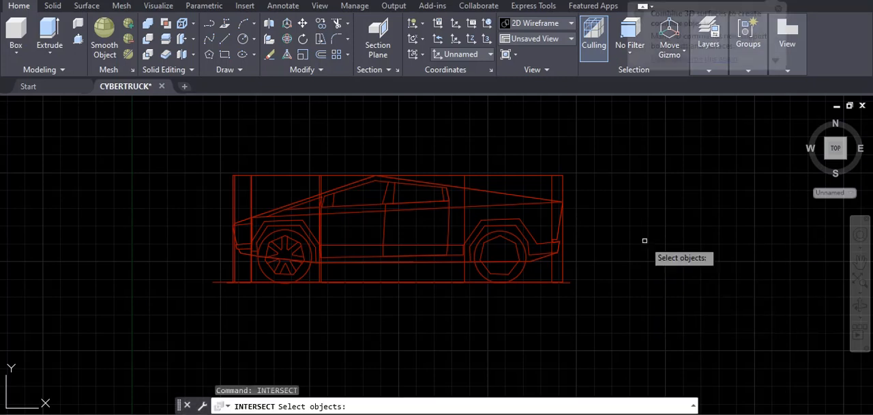
{"action": "left_click", "coordinate": [510, 175]}
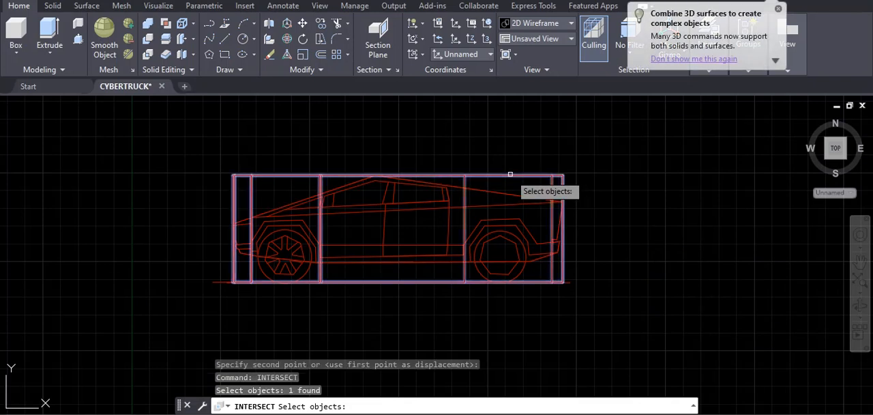
{"action": "left_click", "coordinate": [497, 193]}
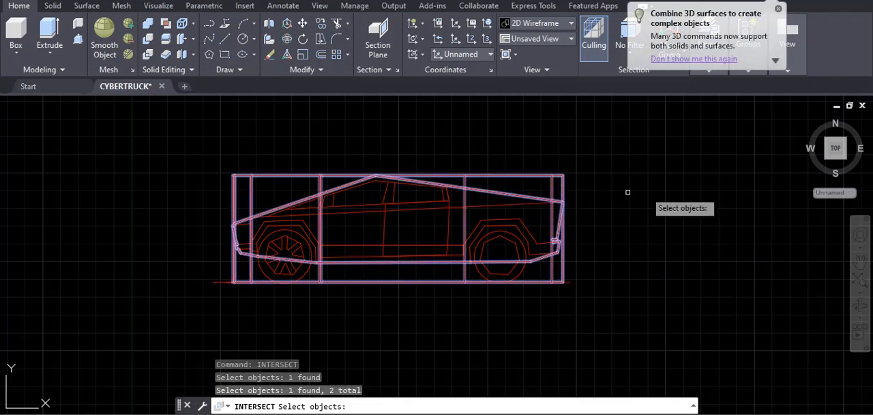
{"action": "key", "text": "Return"}
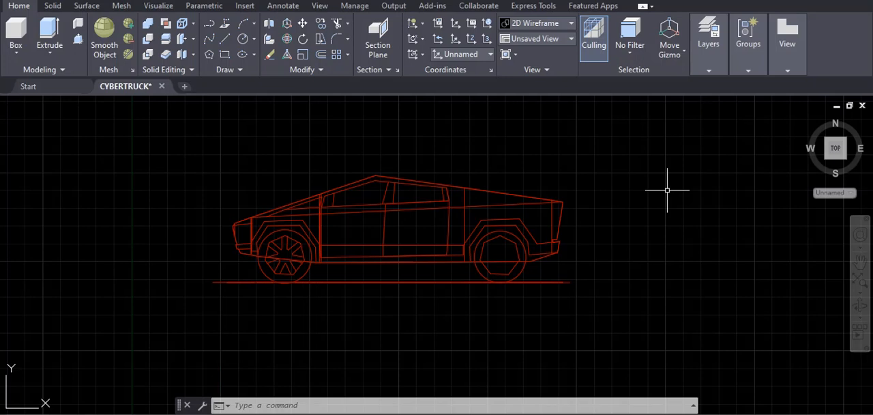
{"action": "key", "text": "ctrl+z"}
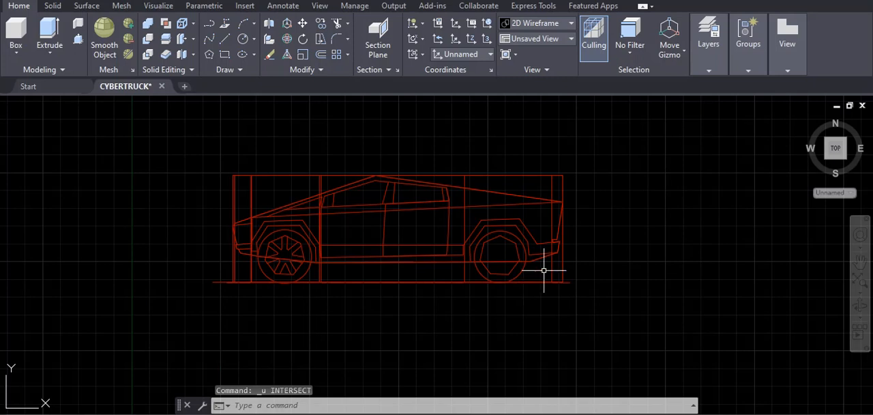
{"action": "scroll", "coordinate": [579, 259], "scroll_direction": "down", "scroll_amount": 4}
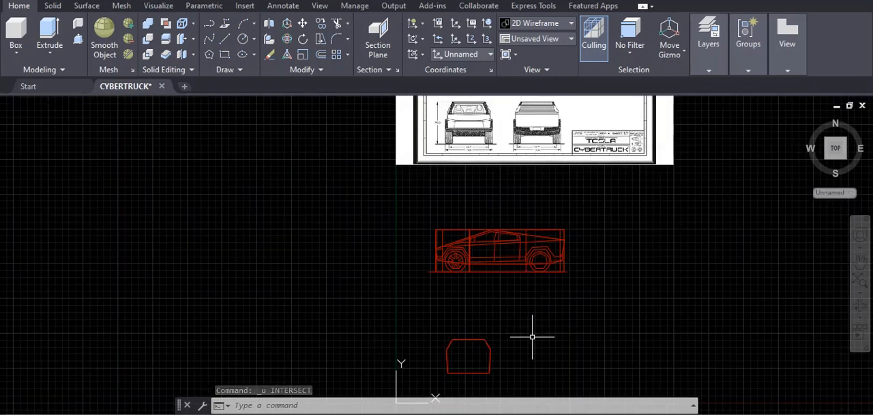
{"action": "mouse_move", "coordinate": [473, 356]}
{"action": "middle_mouse_down"}
{"action": "mouse_move", "coordinate": [493, 350]}
{"action": "mouse_move", "coordinate": [501, 322]}
{"action": "mouse_move", "coordinate": [480, 325]}
{"action": "middle_mouse_up"}
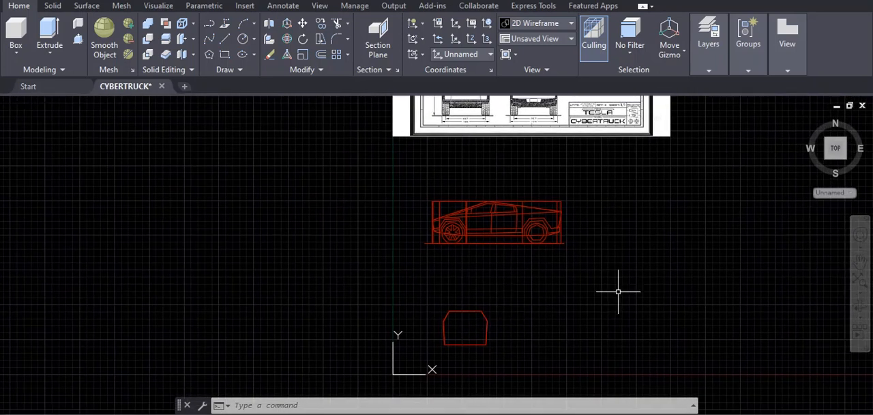
{"action": "middle_click_drag", "start_coordinate": [585, 313], "coordinate": [572, 289]}
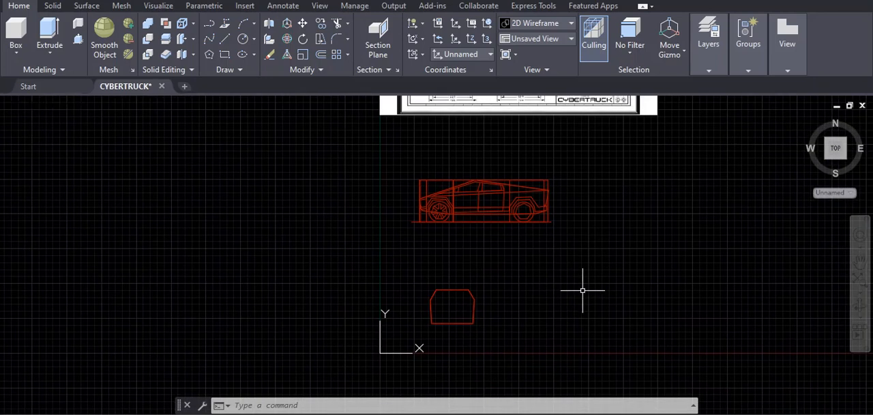
{"action": "mouse_move", "coordinate": [836, 153]}
{"action": "left_mouse_down"}
{"action": "mouse_move", "coordinate": [827, 178]}
{"action": "mouse_move", "coordinate": [823, 131]}
{"action": "left_mouse_up"}
{"action": "left_click", "coordinate": [691, 210]}
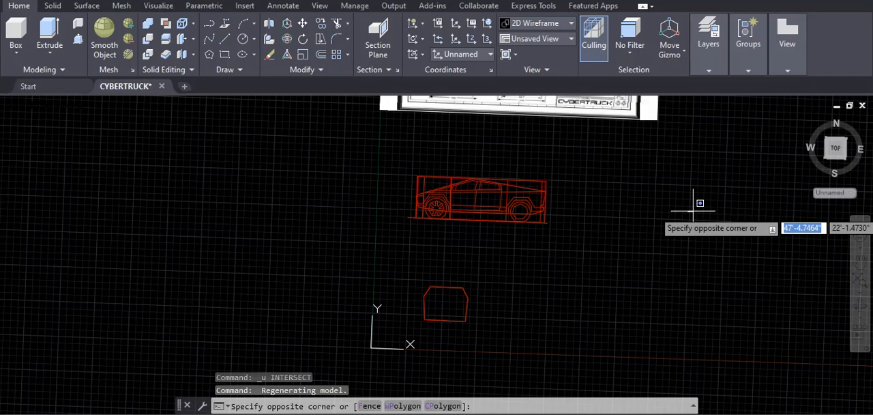
{"action": "left_click", "coordinate": [695, 207]}
{"action": "left_click", "coordinate": [837, 156]}
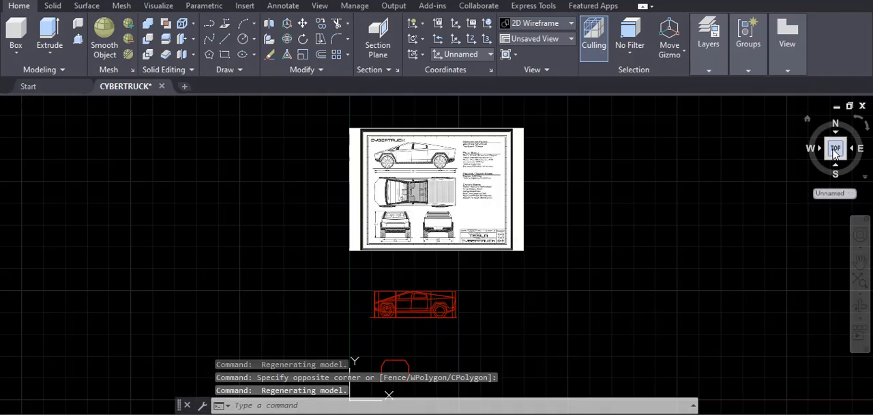
{"action": "scroll", "coordinate": [503, 344], "scroll_direction": "down", "scroll_amount": 2}
{"action": "middle_click_drag", "start_coordinate": [503, 345], "coordinate": [547, 242]}
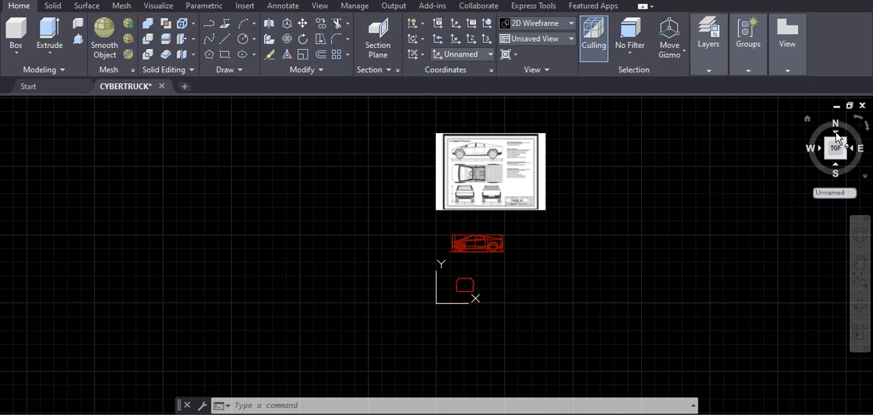
- Switch to the edge-on view of the extruded solids and align the UCS with it using its View option
{"action": "left_click", "coordinate": [835, 134]}
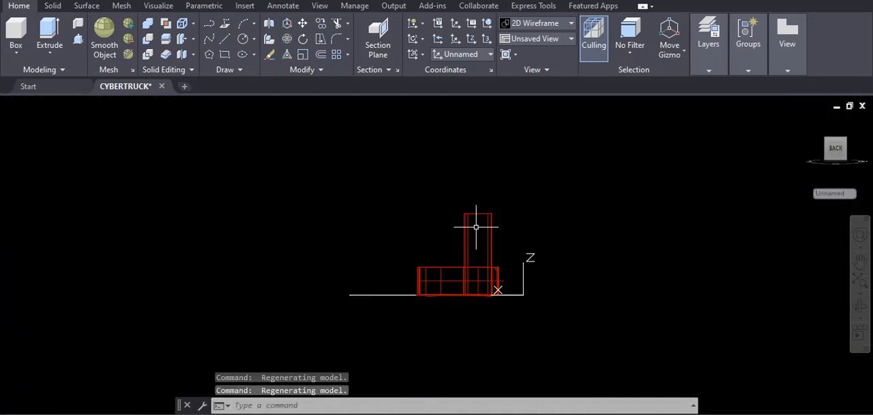
{"action": "scroll", "coordinate": [479, 223], "scroll_direction": "down", "scroll_amount": 2}
{"action": "scroll", "coordinate": [479, 223], "scroll_direction": "up", "scroll_amount": 2}
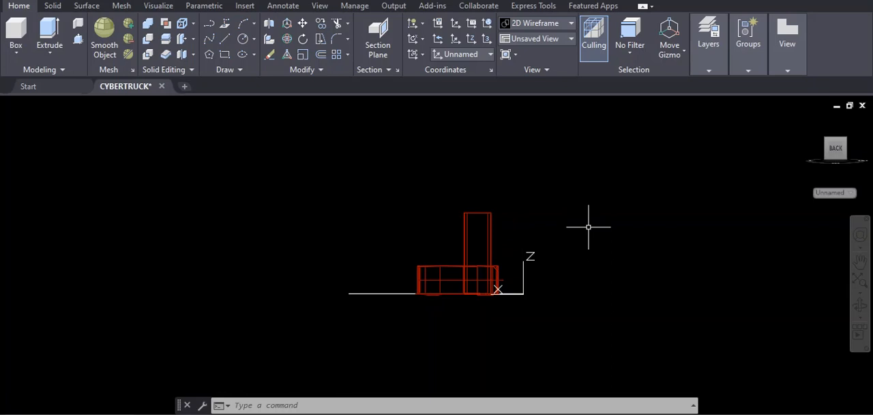
{"action": "type", "text": "cs"}
{"action": "key", "text": "Return"}
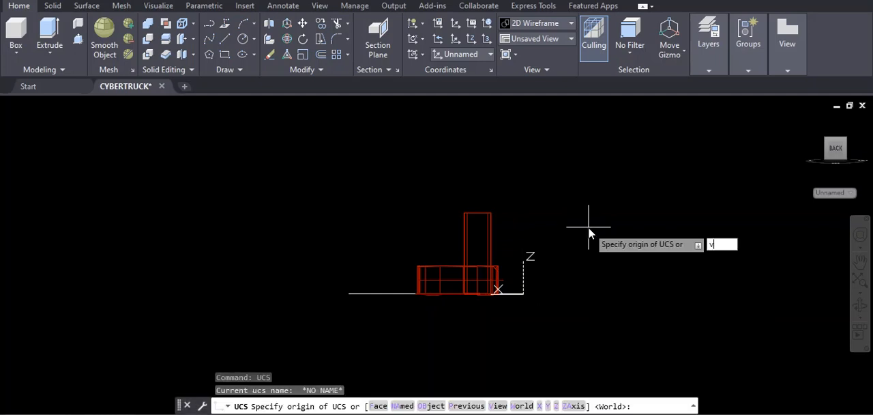
{"action": "type", "text": "v"}
{"action": "key", "text": "Return"}
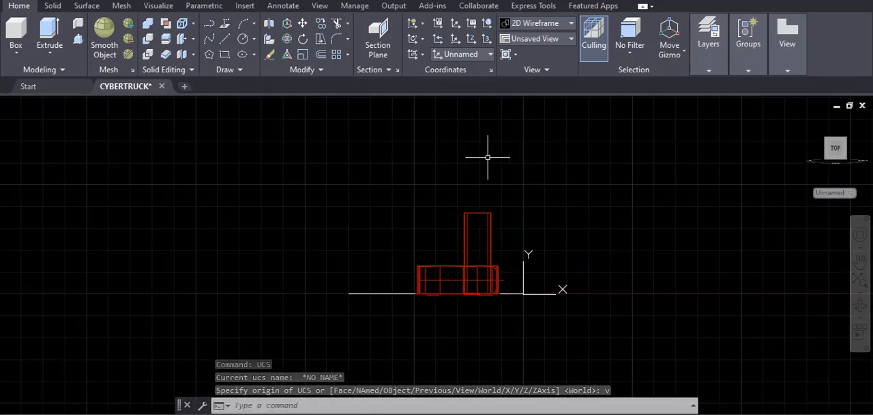
- Rotate the upright front-profile solid 90° about its lower-left corner so it lies parallel to the truck's length
{"action": "type", "text": "ro"}
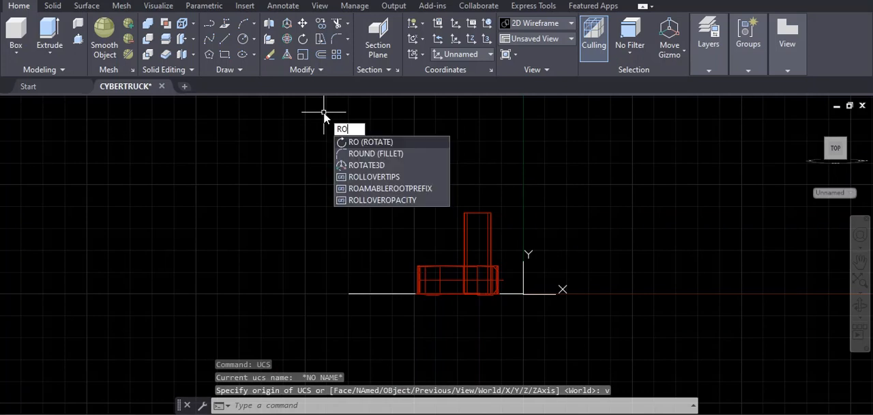
{"action": "key", "text": "Return"}
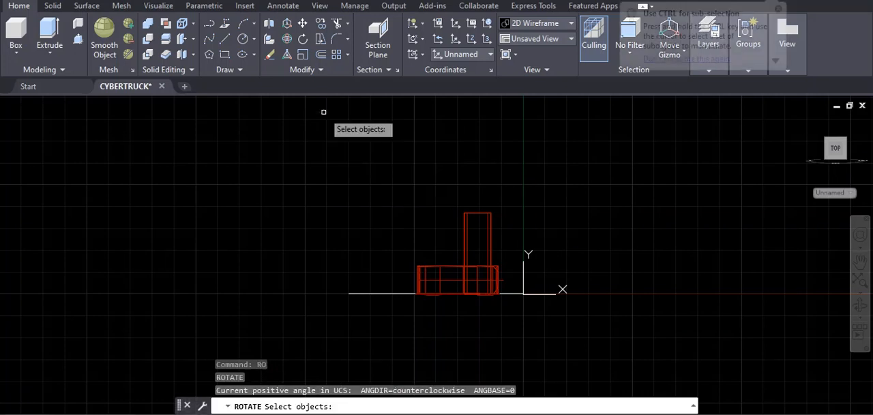
{"action": "left_click", "coordinate": [457, 196]}
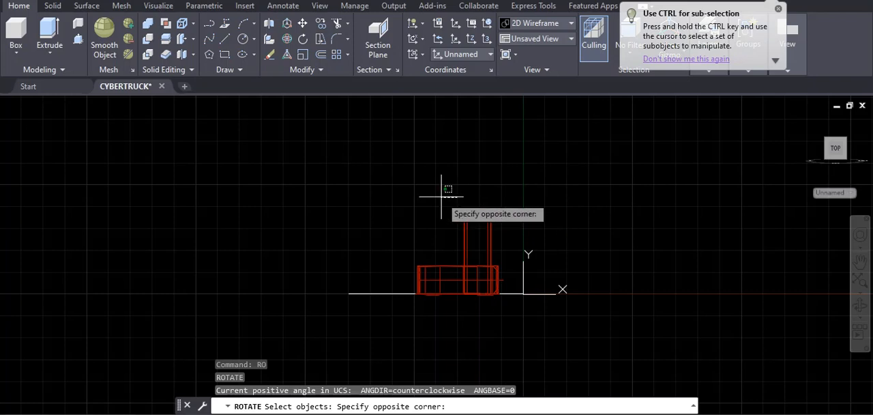
{"action": "left_click", "coordinate": [463, 195]}
{"action": "left_click", "coordinate": [521, 188]}
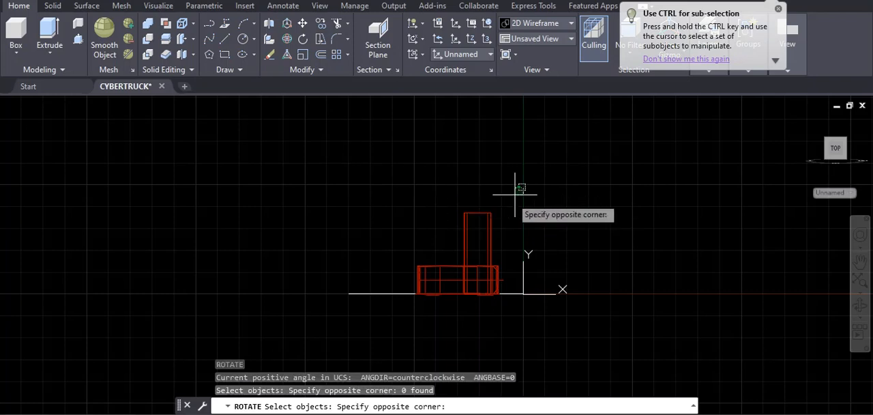
{"action": "left_click", "coordinate": [452, 256]}
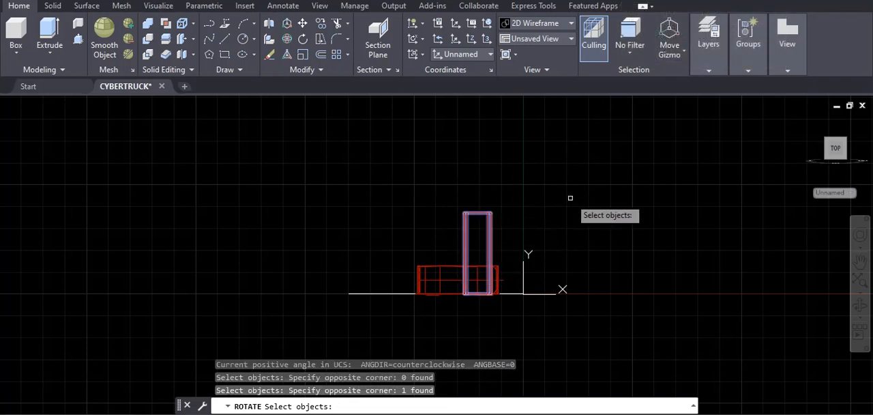
{"action": "key", "text": "Return"}
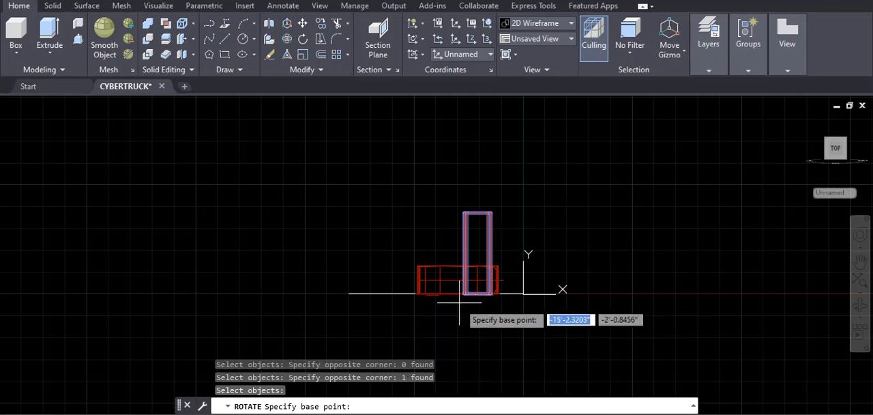
{"action": "scroll", "coordinate": [458, 300], "scroll_direction": "down", "scroll_amount": 2}
{"action": "scroll", "coordinate": [463, 301], "scroll_direction": "up", "scroll_amount": 8}
{"action": "scroll", "coordinate": [463, 301], "scroll_direction": "up", "scroll_amount": 2}
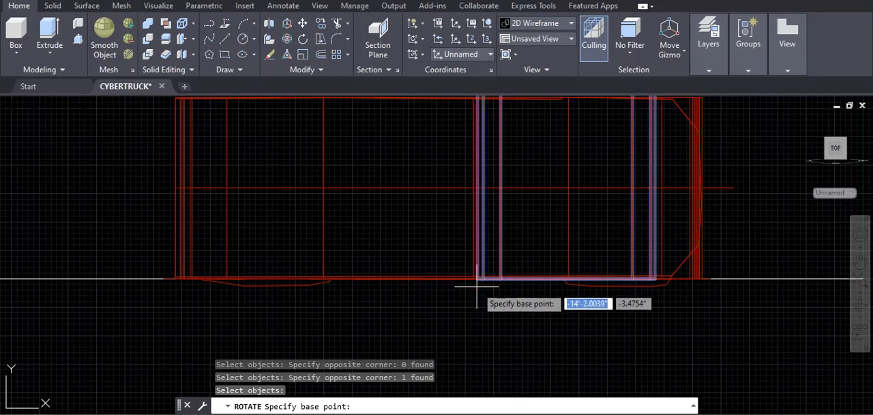
{"action": "left_click", "coordinate": [476, 278]}
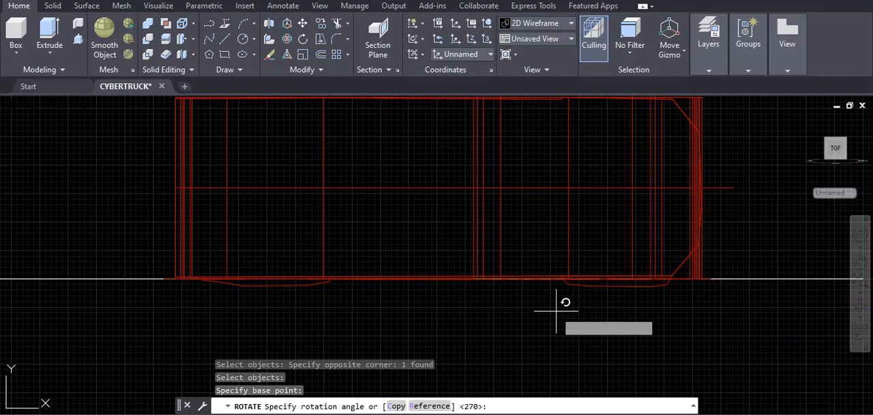
{"action": "scroll", "coordinate": [505, 311], "scroll_direction": "down", "scroll_amount": 2}
{"action": "scroll", "coordinate": [501, 315], "scroll_direction": "down", "scroll_amount": 2}
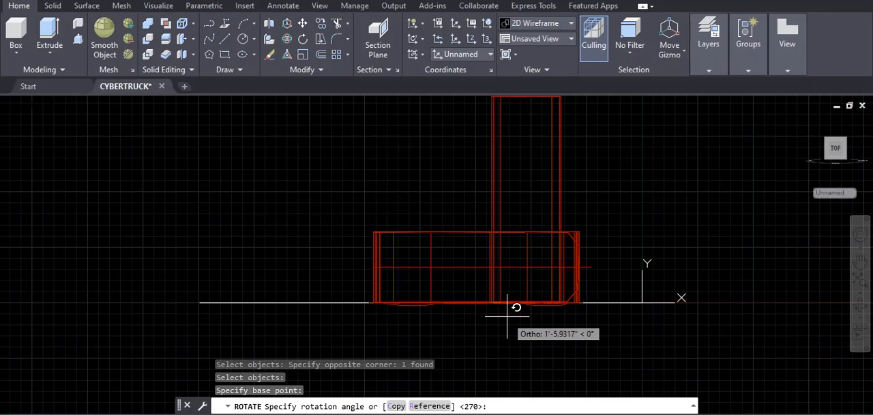
{"action": "type", "text": "90"}
{"action": "key", "text": "Return"}
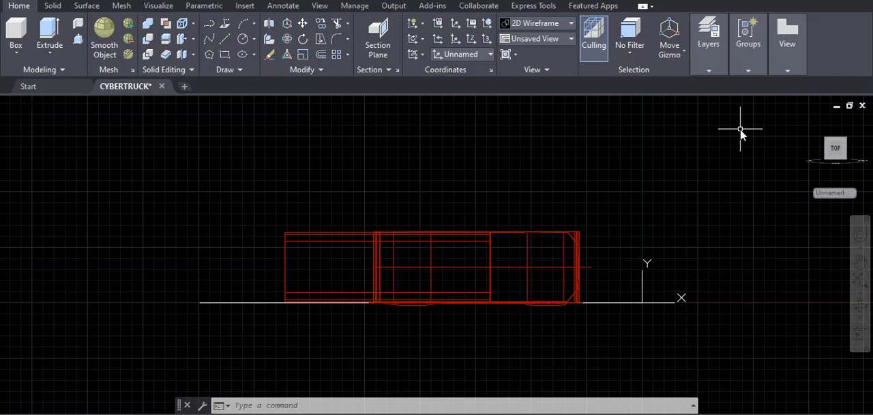
{"action": "type", "text": "view"}
{"action": "key", "text": "Return"}
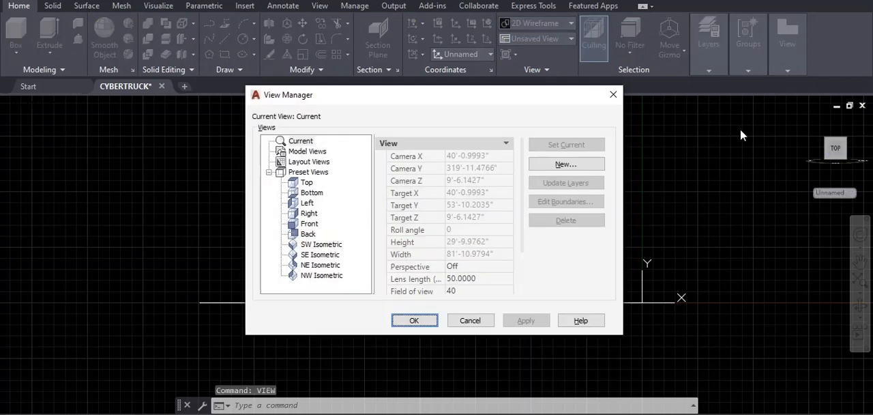
{"action": "left_click", "coordinate": [611, 96]}
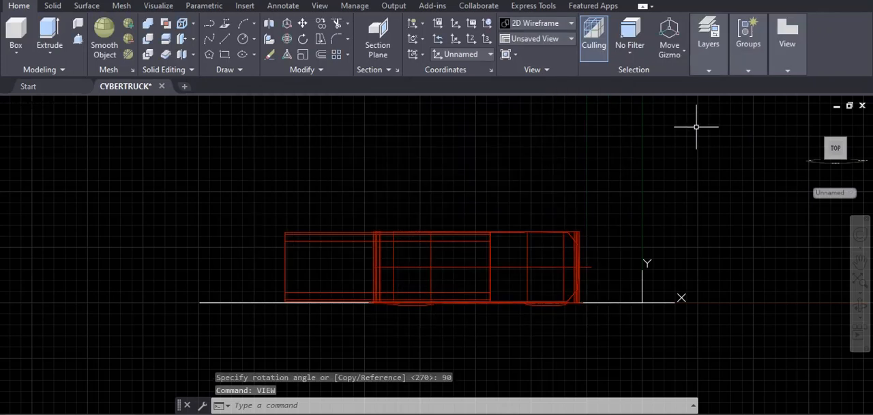
- Step back with repeated Zoom Previous to the view showing the side profile above the front-profile solid
{"action": "type", "text": "z"}
{"action": "key", "text": "Return"}
{"action": "type", "text": "p"}
{"action": "key", "text": "Return"}
{"action": "key", "text": "Return"}
{"action": "type", "text": "p"}
{"action": "key", "text": "Return"}
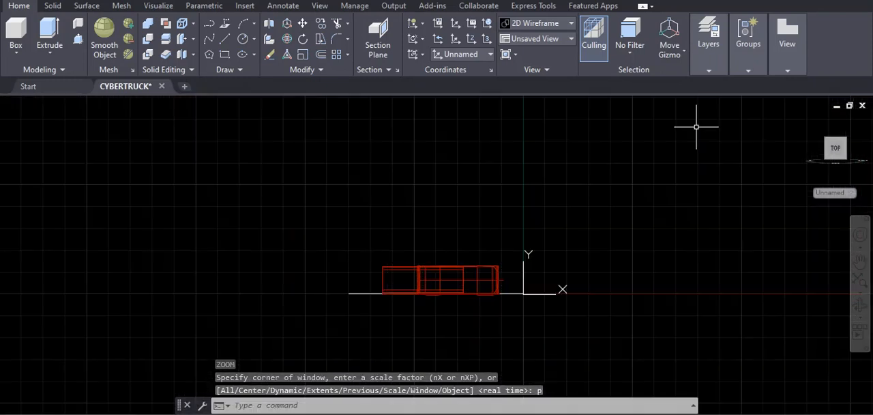
{"action": "key", "text": "Return"}
{"action": "key", "text": "Return"}
{"action": "type", "text": "p"}
{"action": "key", "text": "Return"}
{"action": "type", "text": "z"}
{"action": "key", "text": "Return"}
{"action": "type", "text": "p"}
{"action": "key", "text": "Return"}
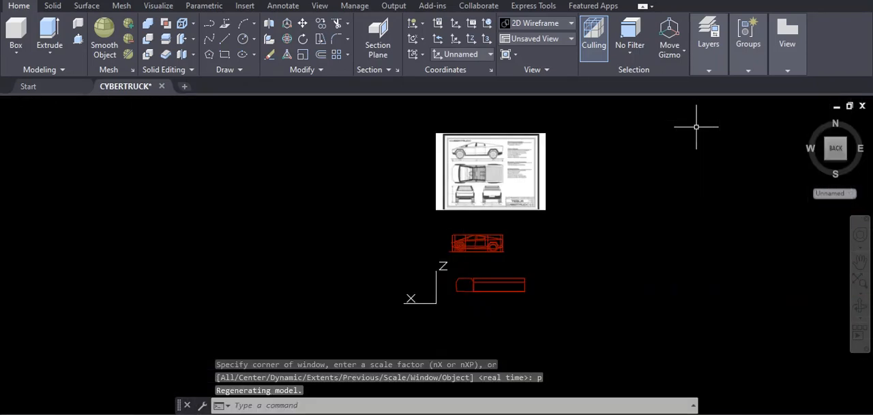
- Align the UCS with the restored side-profile view using its View option
{"action": "scroll", "coordinate": [494, 242], "scroll_direction": "down", "scroll_amount": 2}
{"action": "scroll", "coordinate": [484, 238], "scroll_direction": "up", "scroll_amount": 2}
{"action": "scroll", "coordinate": [488, 246], "scroll_direction": "up", "scroll_amount": 2}
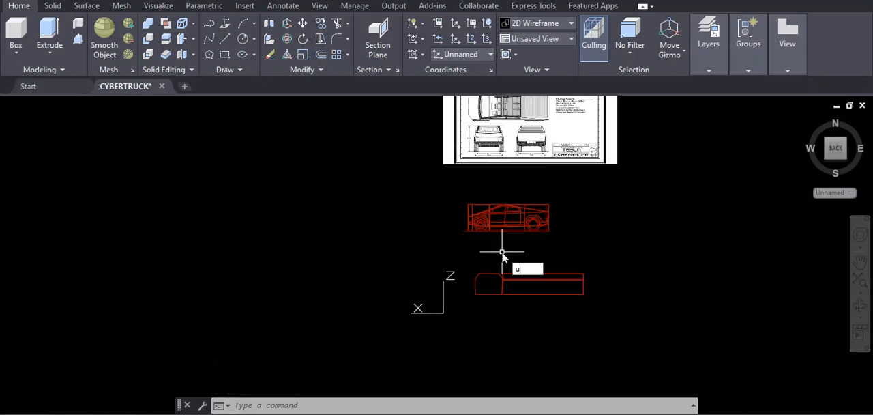
{"action": "key", "text": "Return"}
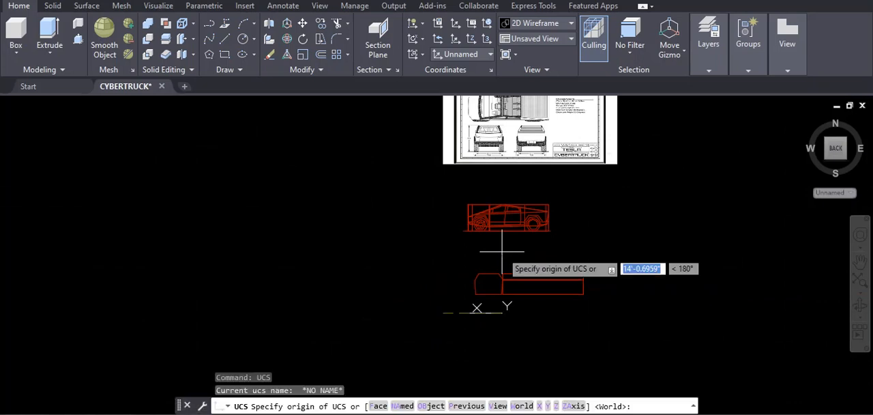
{"action": "type", "text": "v"}
{"action": "key", "text": "Return"}
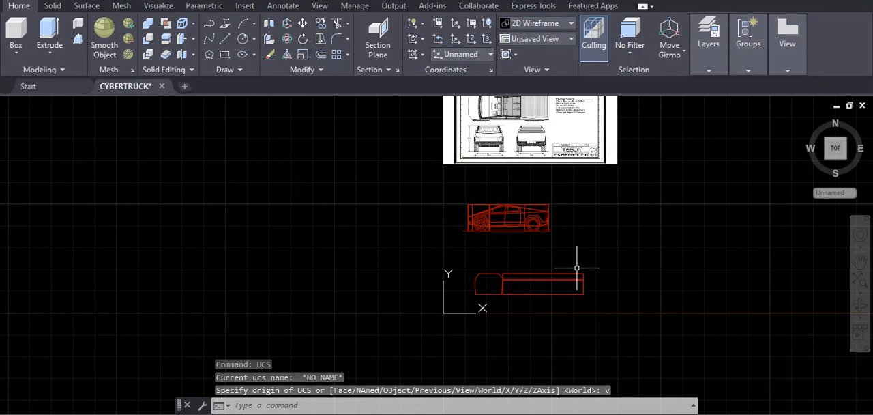
- Move the rotated front-profile solid by its upper-left corner onto the side-profile body at the truck's nose, with Ortho off
{"action": "scroll", "coordinate": [549, 287], "scroll_direction": "down", "scroll_amount": 3}
{"action": "scroll", "coordinate": [555, 292], "scroll_direction": "up", "scroll_amount": 5}
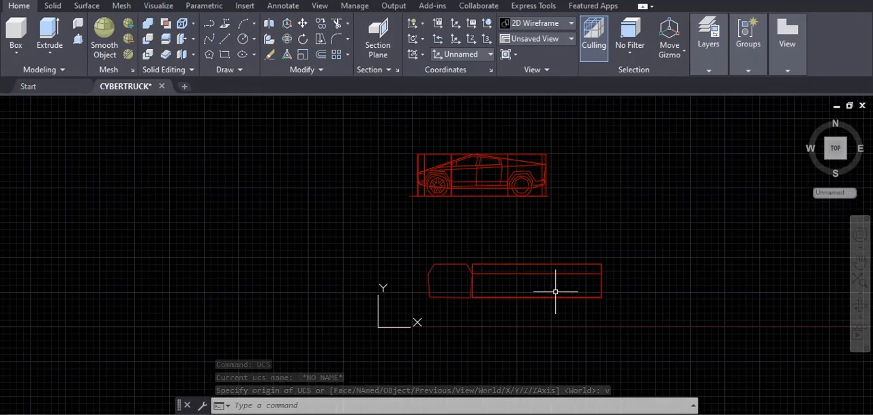
{"action": "middle_click_drag", "start_coordinate": [560, 292], "coordinate": [553, 311]}
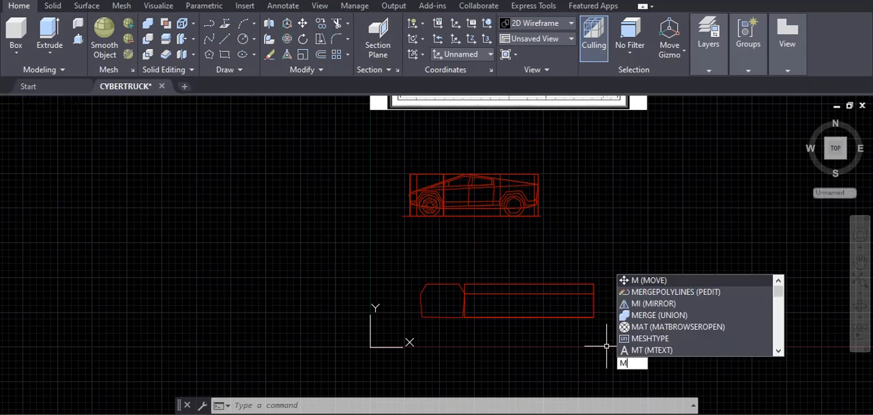
{"action": "key", "text": "Return"}
{"action": "scroll", "coordinate": [450, 318], "scroll_direction": "down", "scroll_amount": 2}
{"action": "scroll", "coordinate": [451, 318], "scroll_direction": "up", "scroll_amount": 4}
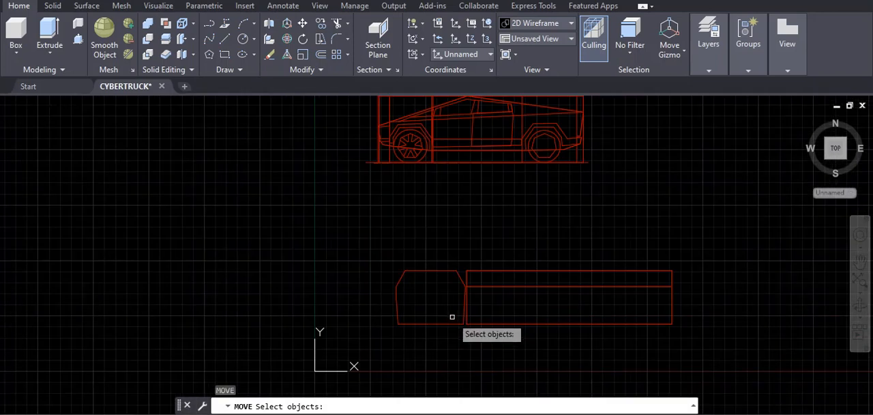
{"action": "left_click", "coordinate": [466, 323]}
{"action": "key", "text": "Return"}
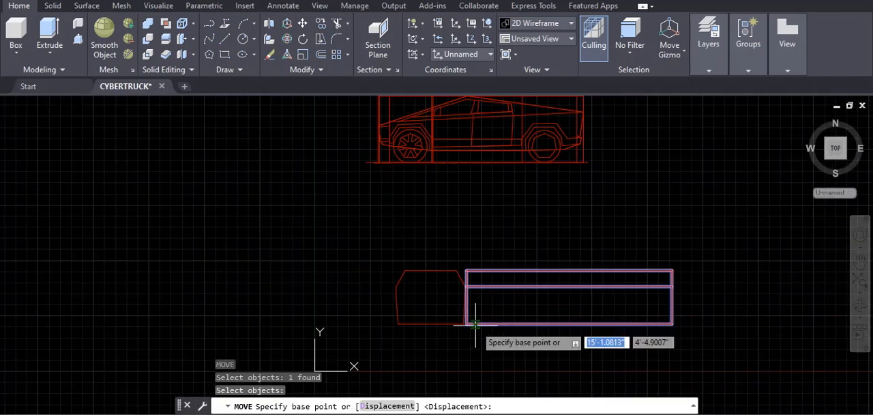
{"action": "middle_click_drag", "start_coordinate": [471, 233], "coordinate": [471, 251]}
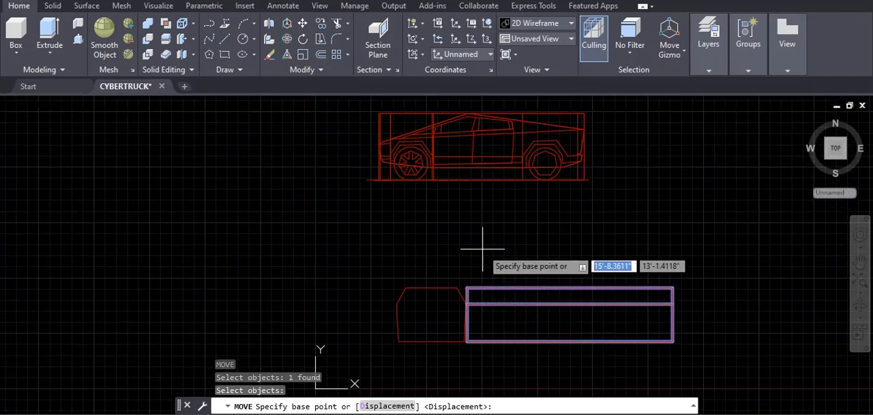
{"action": "left_click", "coordinate": [467, 287]}
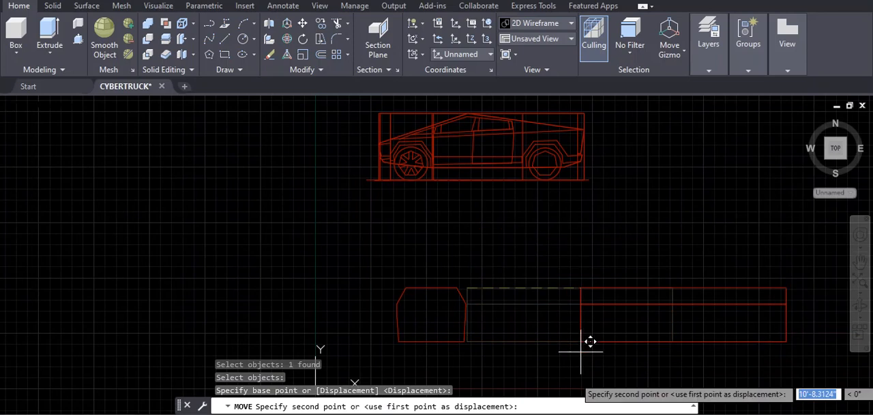
{"action": "scroll", "coordinate": [382, 135], "scroll_direction": "up", "scroll_amount": 2}
{"action": "scroll", "coordinate": [382, 136], "scroll_direction": "up", "scroll_amount": 2}
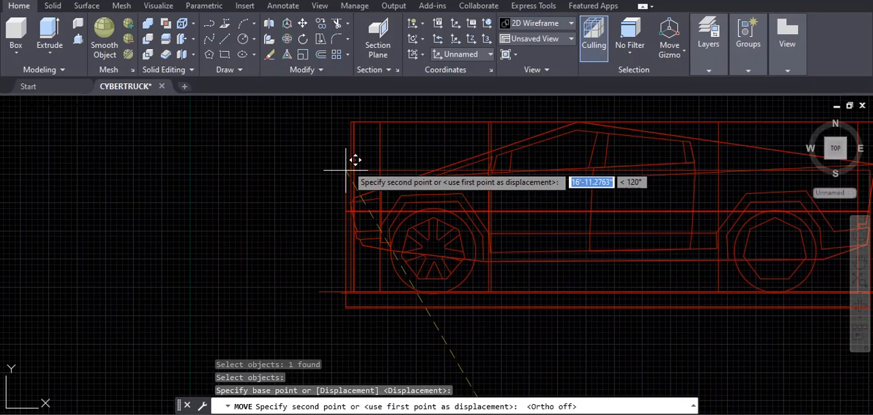
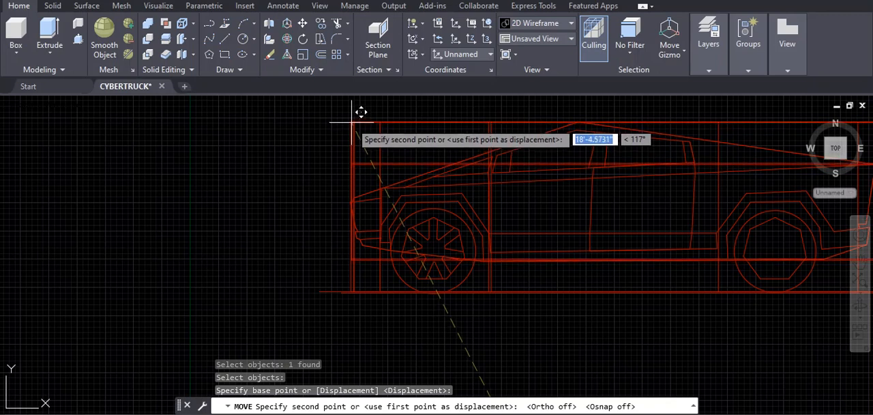
- Place the front-profile solid with its upper-left corner at the top of the side profile's nose end
{"action": "left_click", "coordinate": [352, 122]}
{"action": "scroll", "coordinate": [566, 224], "scroll_direction": "down", "scroll_amount": 4}
{"action": "middle_click_drag", "start_coordinate": [565, 223], "coordinate": [425, 234]}
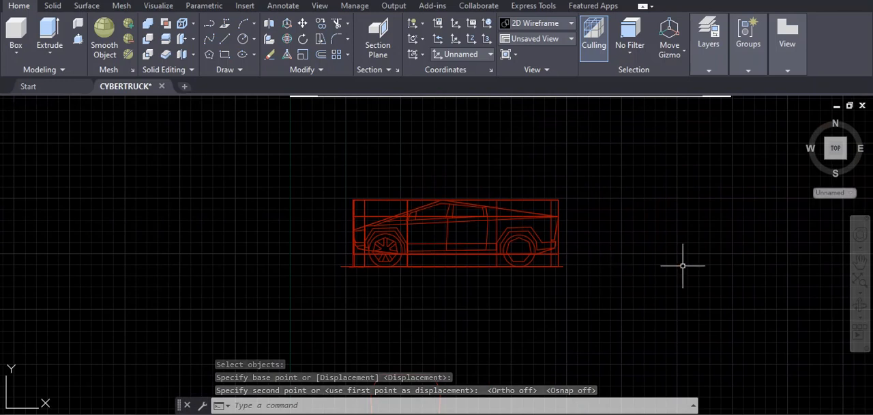
- Show the overlapping solids edge-on along the truck's length and align the UCS to that view with its View option
{"action": "left_click_drag", "start_coordinate": [834, 151], "coordinate": [816, 116]}
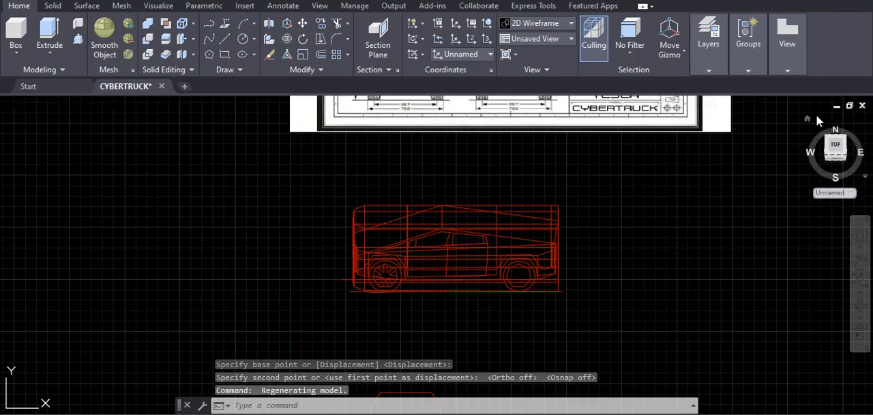
{"action": "left_click", "coordinate": [835, 146]}
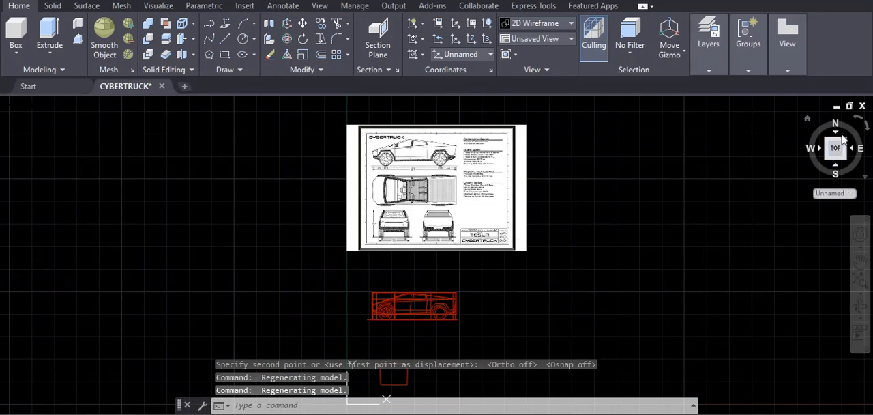
{"action": "left_click", "coordinate": [836, 135]}
{"action": "scroll", "coordinate": [477, 261], "scroll_direction": "down", "scroll_amount": 2}
{"action": "scroll", "coordinate": [478, 261], "scroll_direction": "up", "scroll_amount": 6}
{"action": "scroll", "coordinate": [479, 257], "scroll_direction": "up", "scroll_amount": 2}
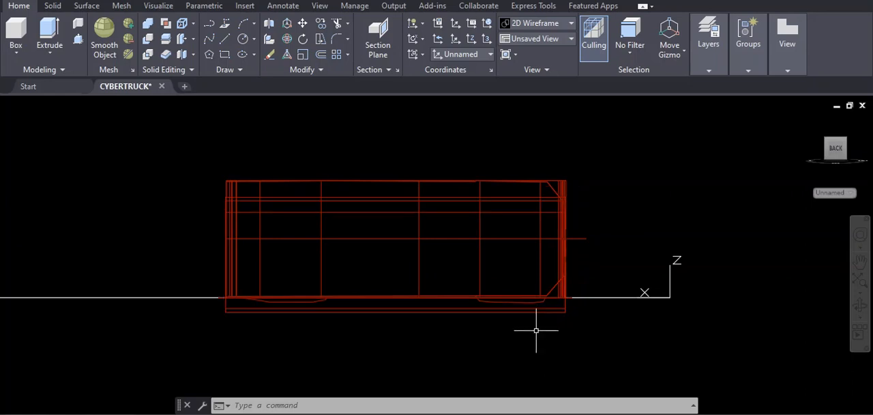
{"action": "type", "text": "ucs"}
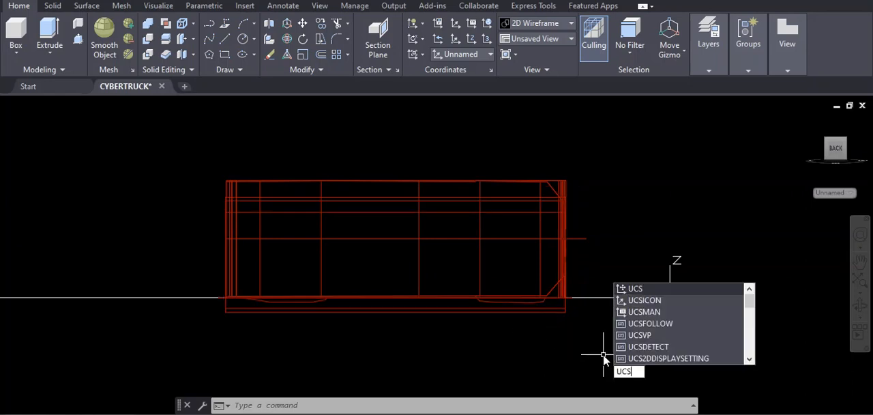
{"action": "key", "text": "Return"}
{"action": "type", "text": "v"}
{"action": "key", "text": "Return"}
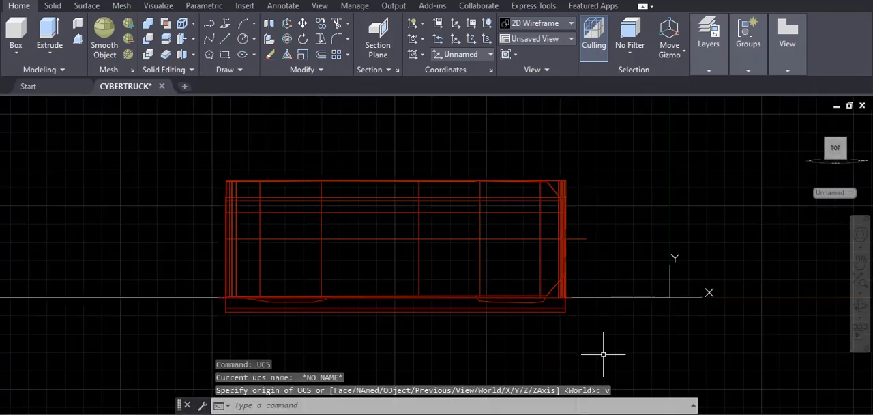
- Move the front-profile solid straight up across the truck's width, with Ortho on, toward the other two solids' edges
{"action": "type", "text": "m"}
{"action": "key", "text": "Return"}
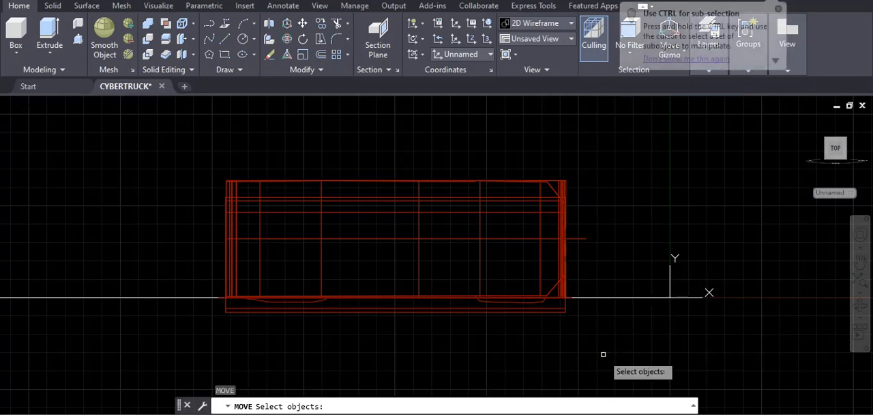
{"action": "left_click", "coordinate": [564, 308]}
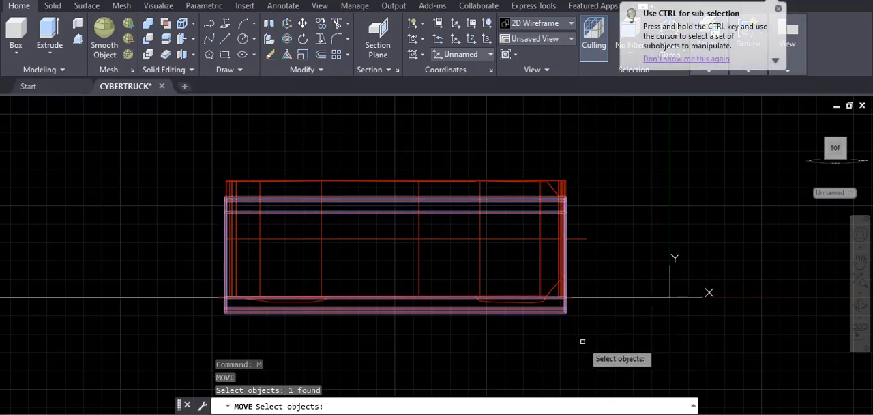
{"action": "key", "text": "Return"}
{"action": "scroll", "coordinate": [562, 313], "scroll_direction": "up", "scroll_amount": 3}
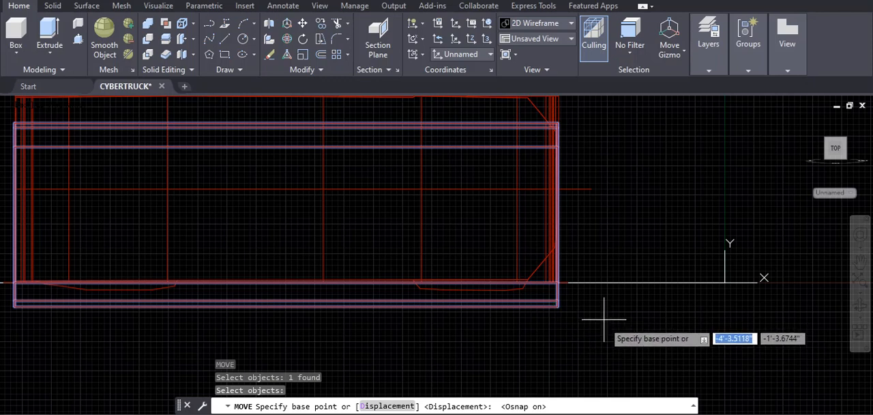
{"action": "left_click", "coordinate": [607, 345]}
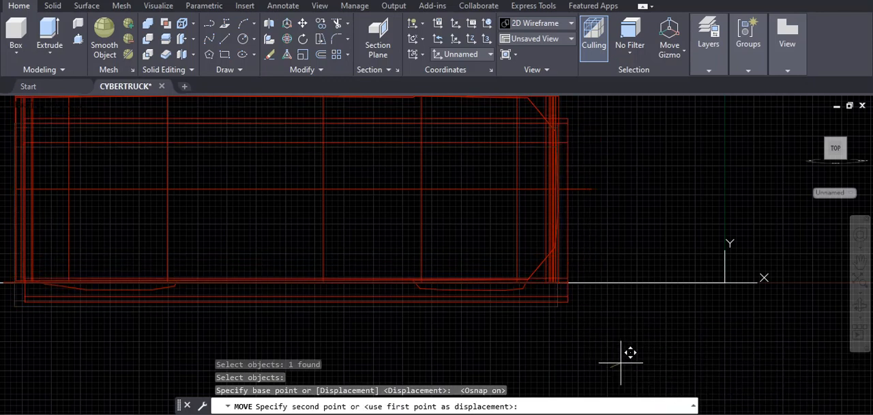
{"action": "key", "text": "F8"}
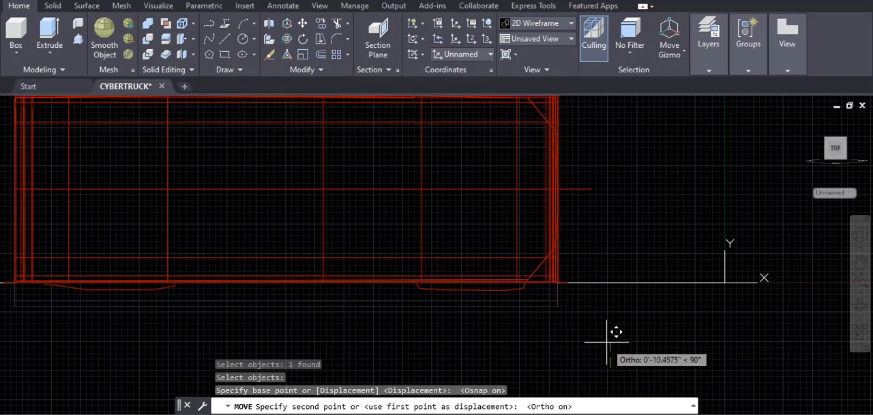
{"action": "middle_click_drag", "start_coordinate": [606, 345], "coordinate": [606, 353]}
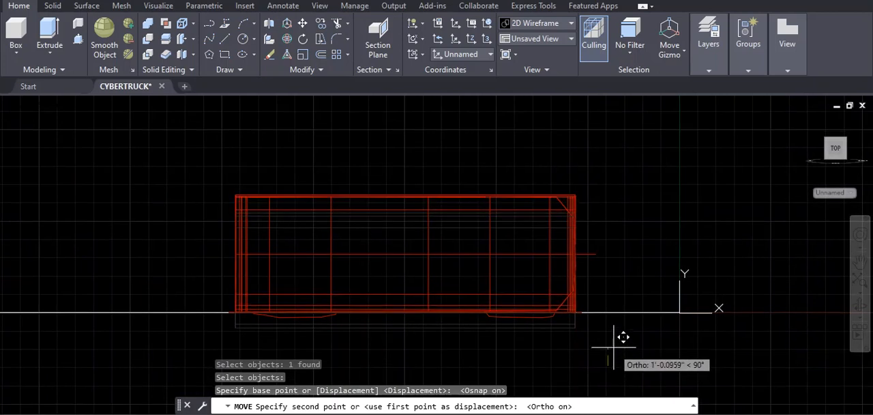
{"action": "scroll", "coordinate": [614, 339], "scroll_direction": "down", "scroll_amount": 2}
{"action": "scroll", "coordinate": [607, 342], "scroll_direction": "up", "scroll_amount": 6}
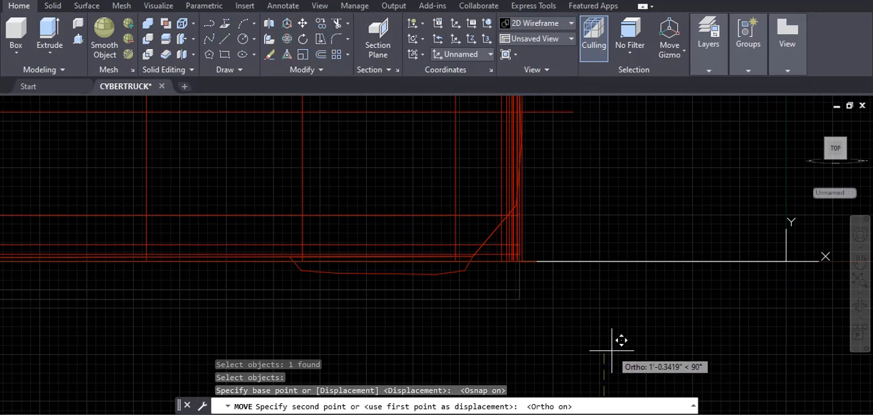
{"action": "scroll", "coordinate": [619, 341], "scroll_direction": "down", "scroll_amount": 2}
{"action": "mouse_move", "coordinate": [615, 325]}
{"action": "middle_mouse_down"}
{"action": "mouse_move", "coordinate": [617, 392]}
{"action": "mouse_move", "coordinate": [620, 297]}
{"action": "mouse_move", "coordinate": [634, 334]}
{"action": "middle_mouse_up"}
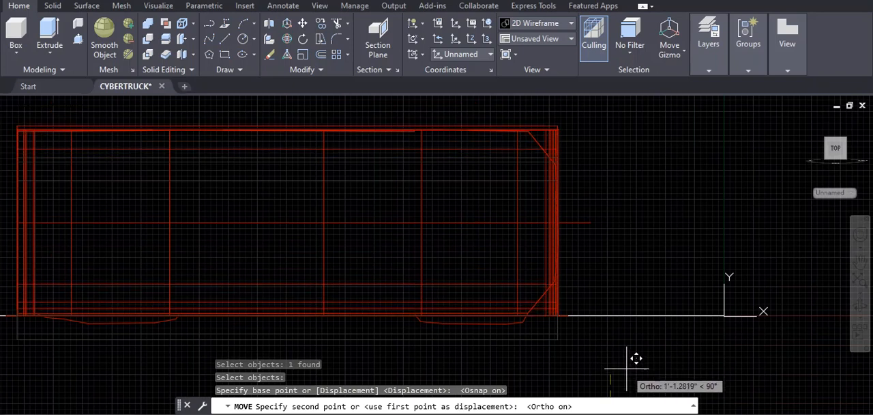
{"action": "left_click", "coordinate": [623, 359]}
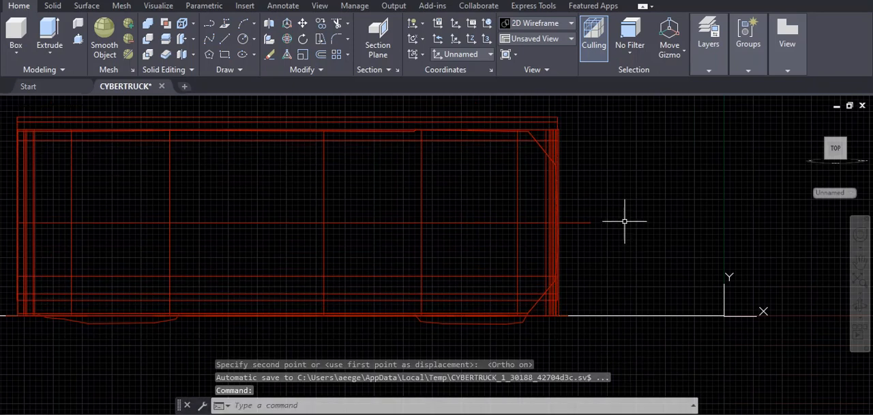
- Move the previously selected solid straight down about 5.6 inches so its upper edge lines up with the other solids
{"action": "scroll", "coordinate": [611, 154], "scroll_direction": "up", "scroll_amount": 5}
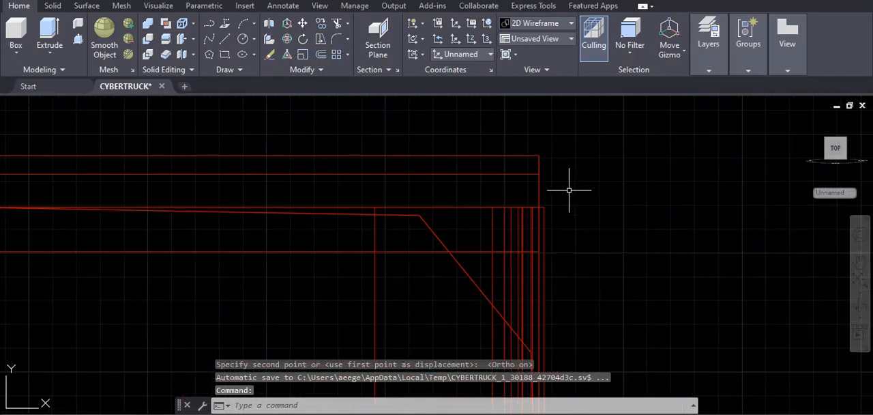
{"action": "type", "text": "m"}
{"action": "key", "text": "Return"}
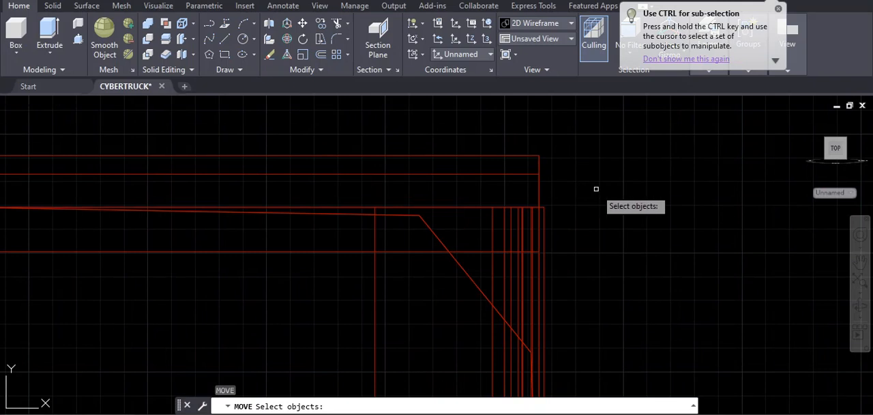
{"action": "type", "text": "p"}
{"action": "key", "text": "Return"}
{"action": "key", "text": "Return"}
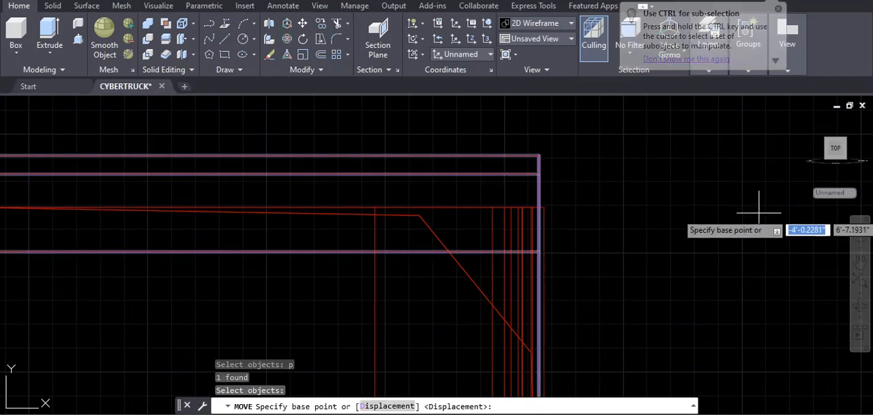
{"action": "left_click", "coordinate": [690, 164]}
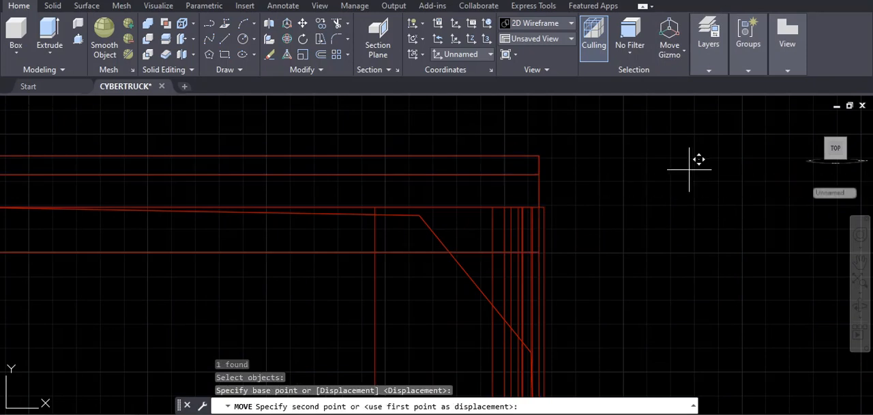
{"action": "left_click", "coordinate": [695, 220]}
- Examine the alignment of the three overlapping solids at the lower edge and from several 3D angles
{"action": "scroll", "coordinate": [634, 258], "scroll_direction": "down", "scroll_amount": 4}
{"action": "middle_click_drag", "start_coordinate": [648, 242], "coordinate": [685, 147]}
{"action": "scroll", "coordinate": [662, 314], "scroll_direction": "down", "scroll_amount": 2}
{"action": "middle_click_drag", "start_coordinate": [674, 315], "coordinate": [671, 194]}
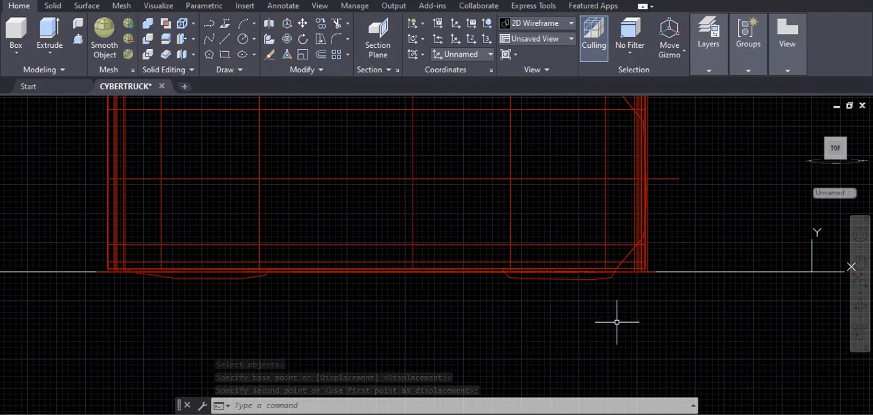
{"action": "left_click_drag", "start_coordinate": [831, 157], "coordinate": [816, 130]}
{"action": "scroll", "coordinate": [615, 315], "scroll_direction": "up", "scroll_amount": 3}
{"action": "scroll", "coordinate": [615, 310], "scroll_direction": "up", "scroll_amount": 4}
{"action": "mouse_move", "coordinate": [609, 308]}
{"action": "middle_mouse_down"}
{"action": "mouse_move", "coordinate": [538, 277]}
{"action": "mouse_move", "coordinate": [374, 247]}
{"action": "middle_mouse_up"}
{"action": "scroll", "coordinate": [675, 290], "scroll_direction": "down", "scroll_amount": 8}
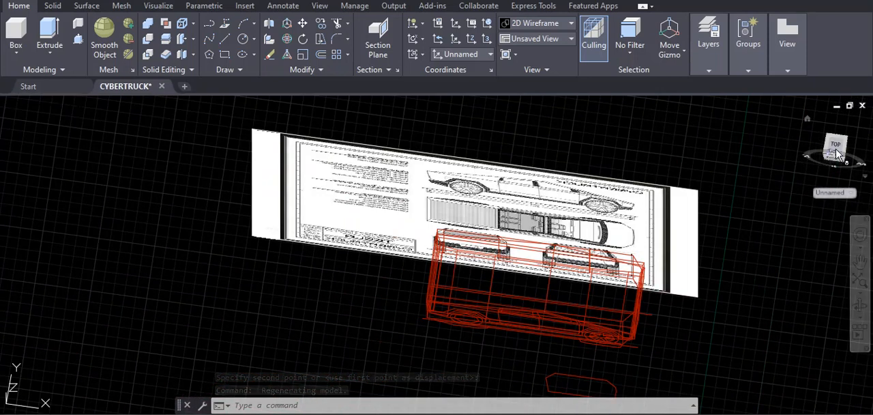
{"action": "left_click", "coordinate": [834, 147]}
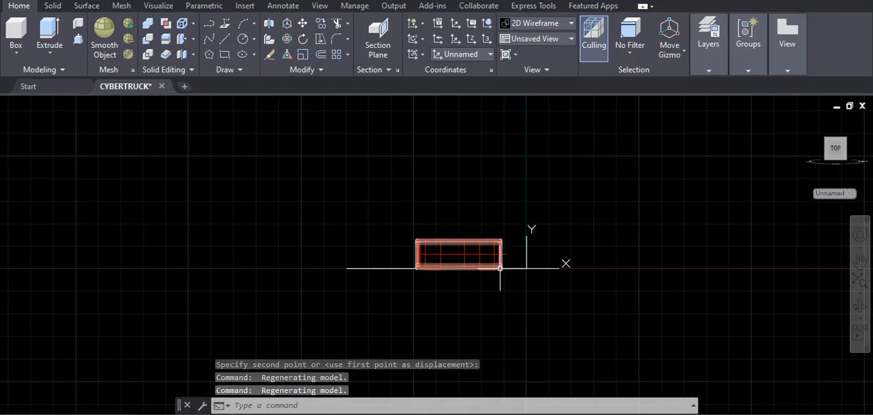
{"action": "middle_click_drag", "start_coordinate": [436, 286], "coordinate": [324, 294]}
{"action": "left_click_drag", "start_coordinate": [831, 157], "coordinate": [773, 101]}
{"action": "scroll", "coordinate": [422, 315], "scroll_direction": "up", "scroll_amount": 6}
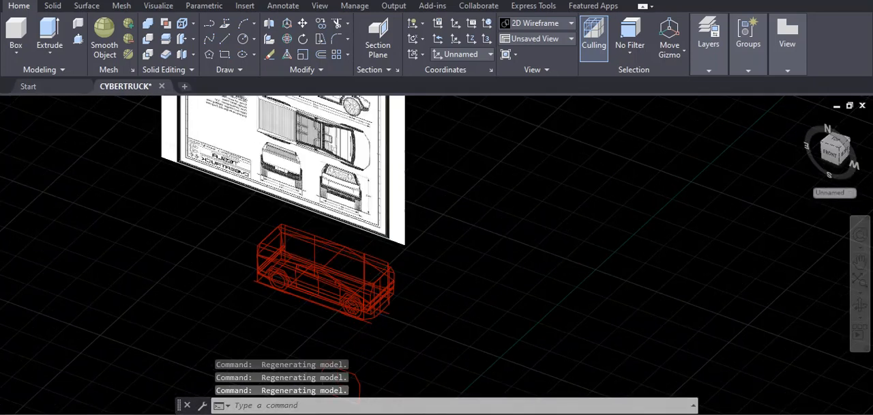
{"action": "middle_click_drag", "start_coordinate": [419, 311], "coordinate": [604, 390]}
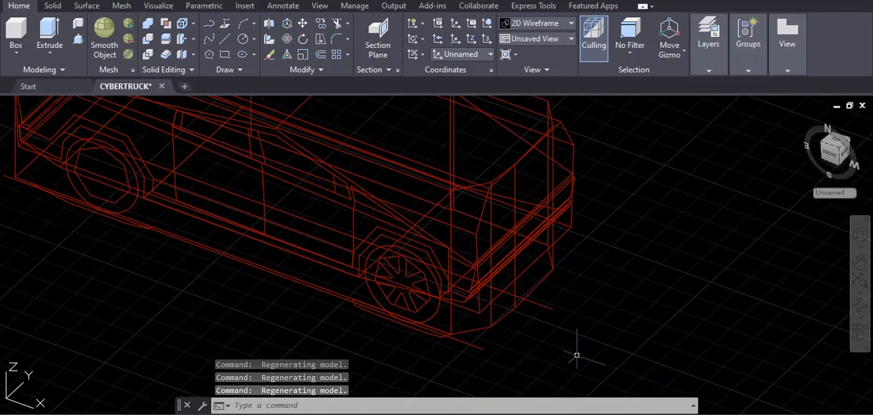
{"action": "scroll", "coordinate": [567, 314], "scroll_direction": "down", "scroll_amount": 3}
{"action": "middle_click_drag", "start_coordinate": [567, 317], "coordinate": [563, 355]}
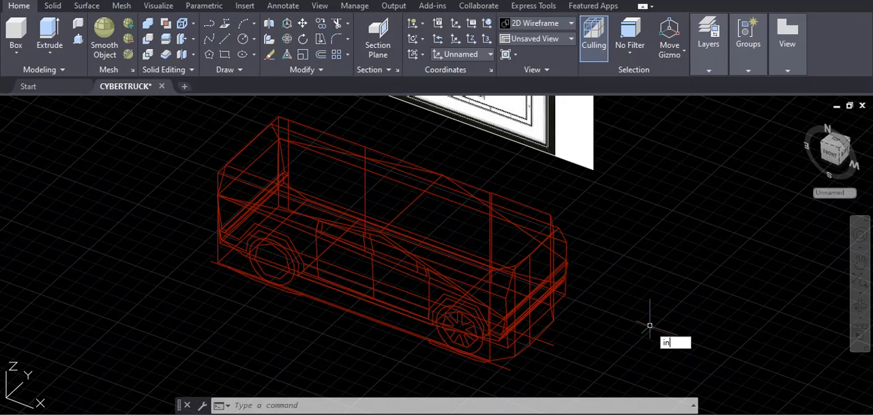
- Intersect the front-profile, side-profile and top-profile solids into a single Cybertruck body
{"action": "type", "text": "nter"}
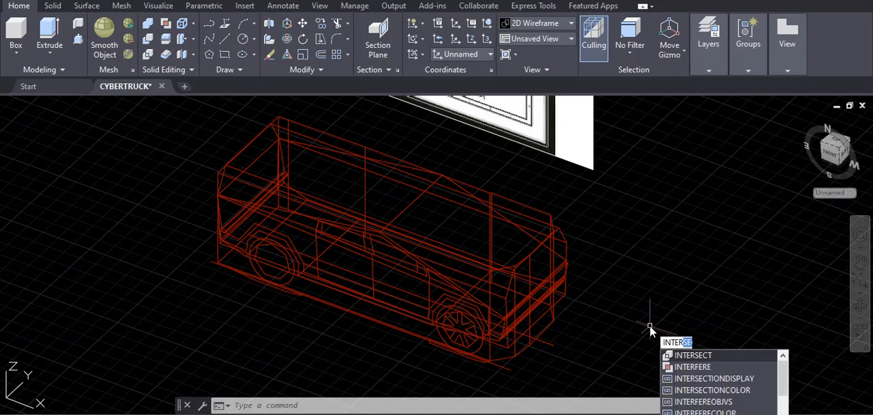
{"action": "type", "text": "SECT"}
{"action": "key", "text": "Return"}
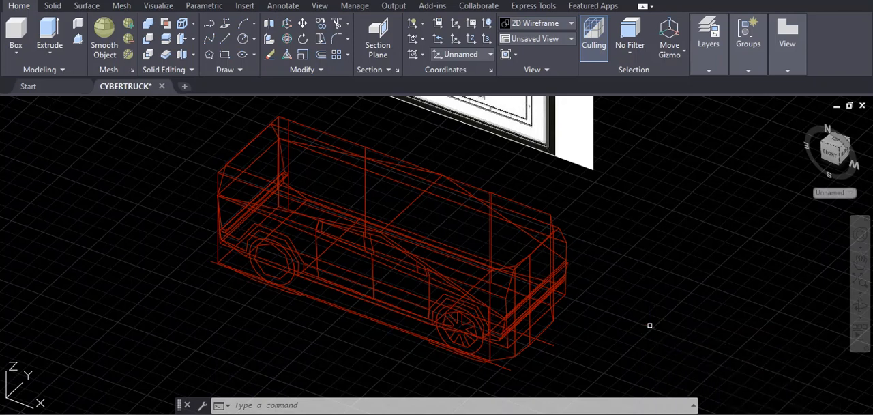
{"action": "left_click", "coordinate": [564, 237]}
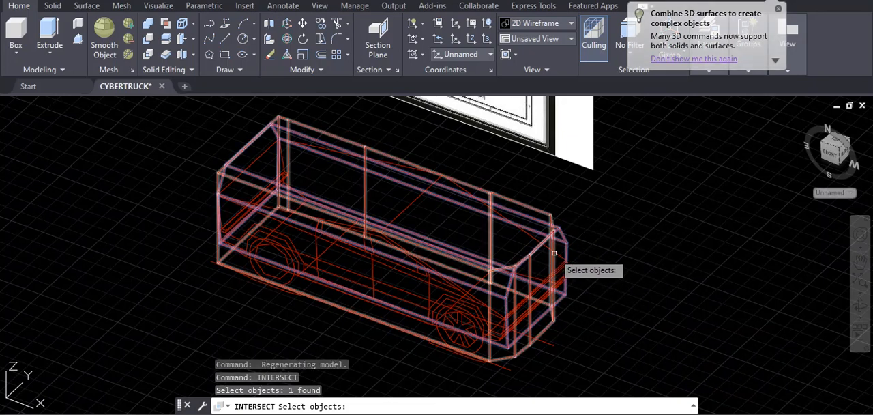
{"action": "left_click", "coordinate": [527, 234]}
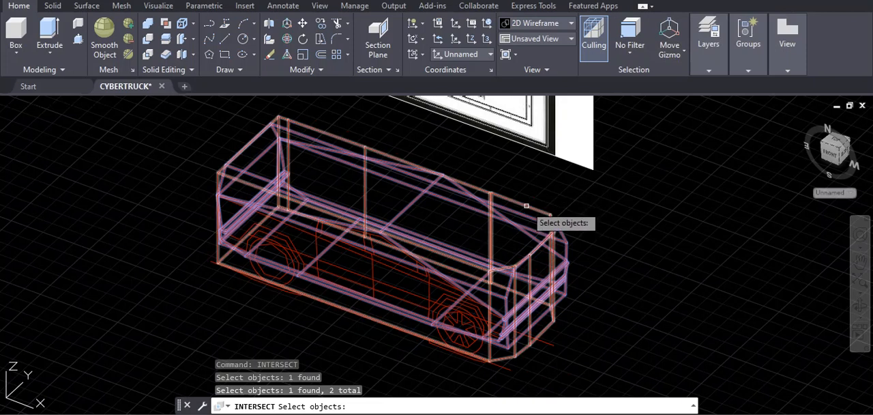
{"action": "left_click", "coordinate": [525, 205]}
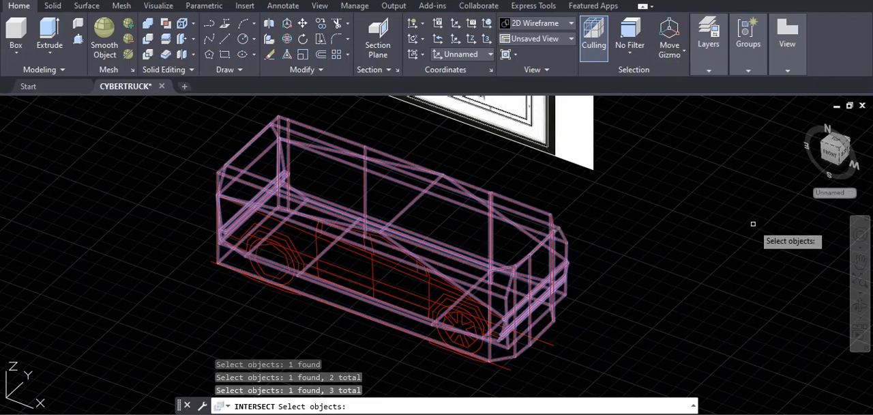
{"action": "key", "text": "Return"}
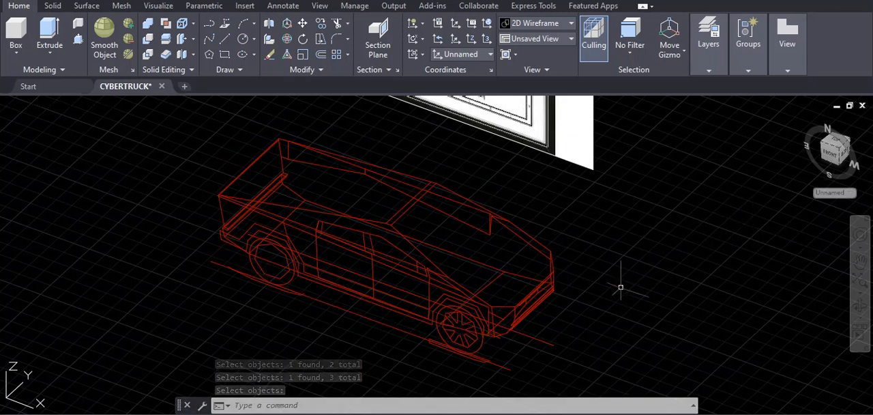
- Set the visual style to Realistic with SHADEMODE
{"action": "type", "text": "shademode"}
{"action": "key", "text": "Return"}
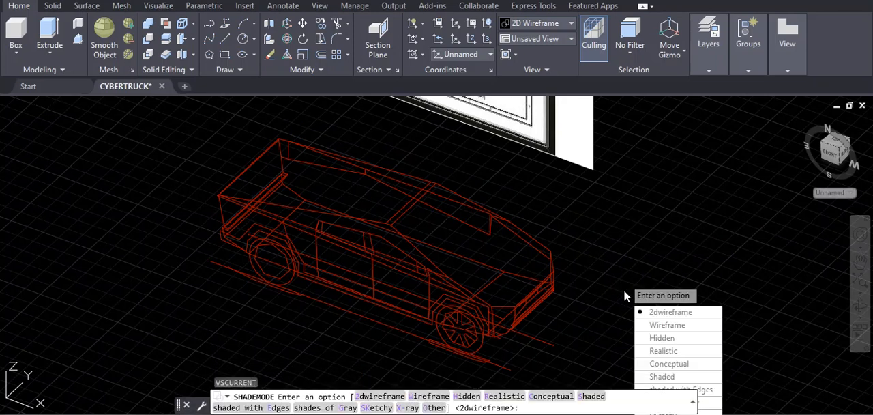
{"action": "left_click", "coordinate": [504, 396]}
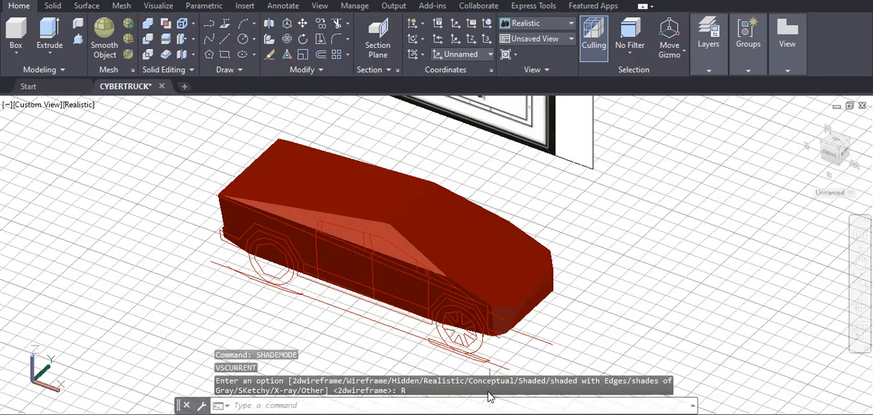